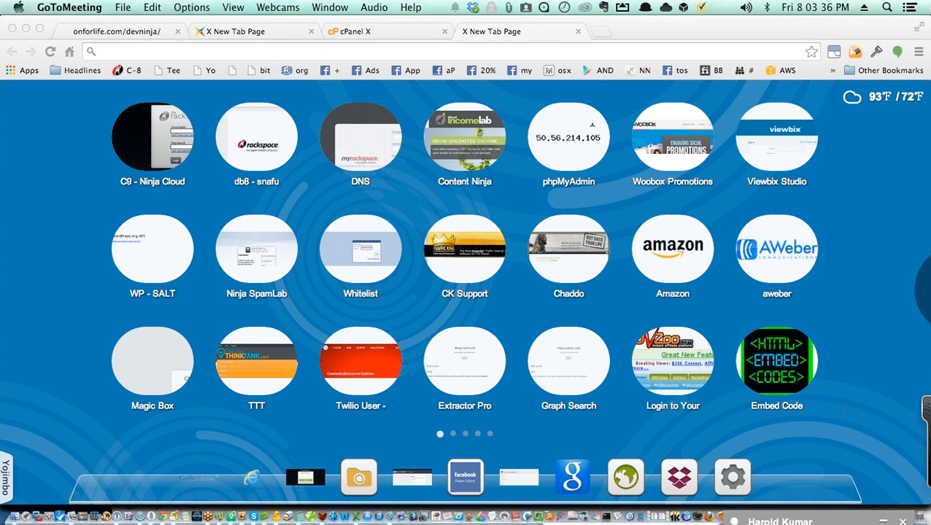
Step: Return from MySQL Databases to the onforlife.com cPanel home page and decline the incoming Skype call
left_click(366, 32)
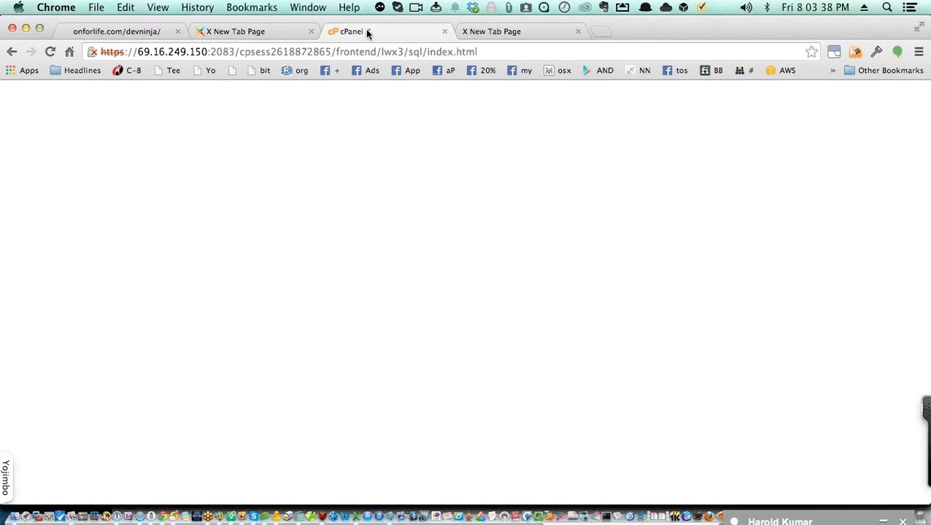
scroll(543, 194, "up", 3)
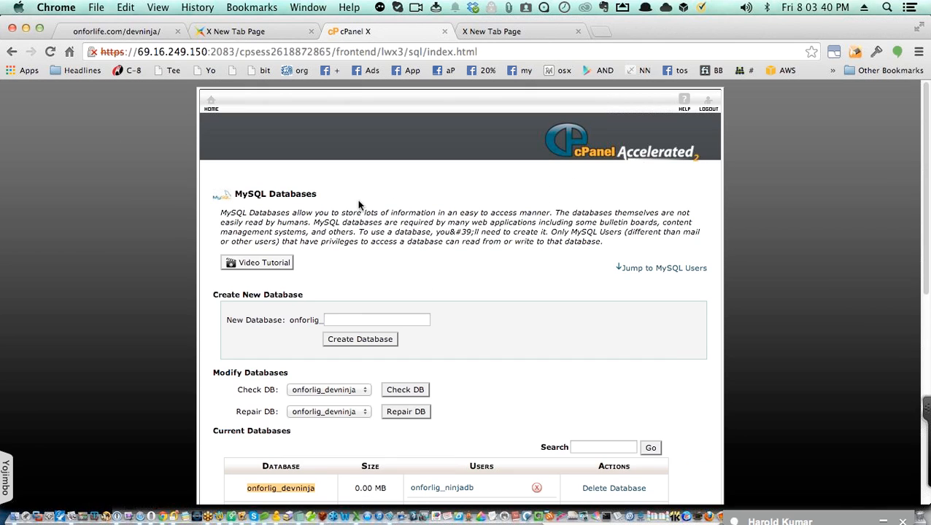
left_click(212, 110)
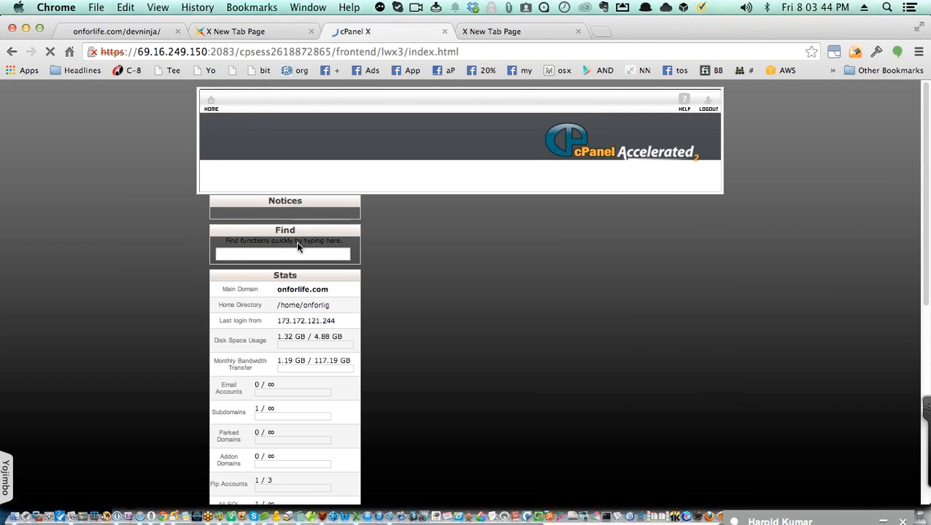
scroll(461, 306, "down", 10)
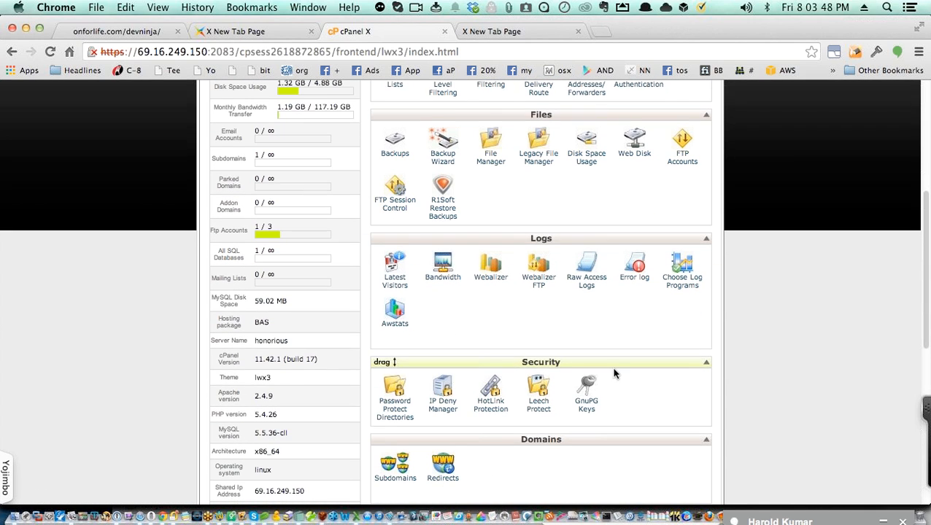
scroll(583, 361, "down", 2)
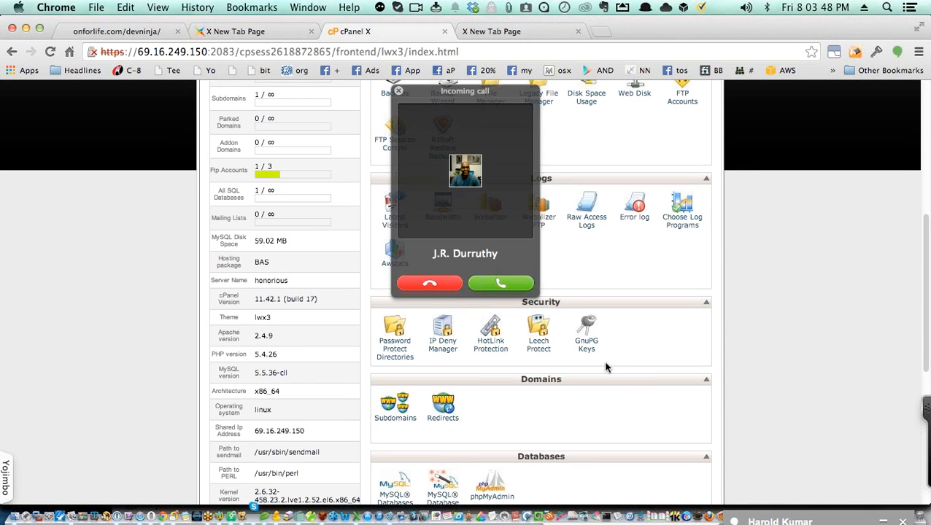
left_click(436, 283)
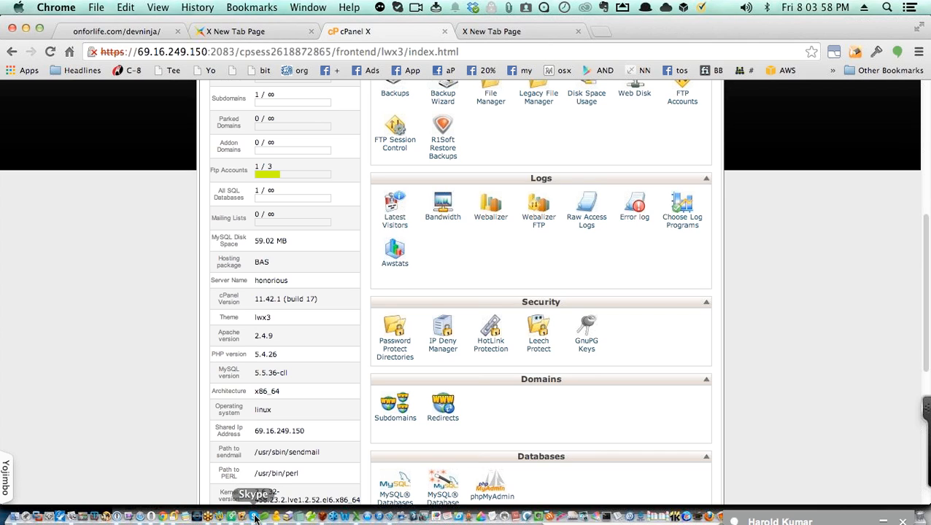
Step: Force Quit the unresponsive Skype app from the Dock, then scroll down the cPanel home page
right_click(255, 518)
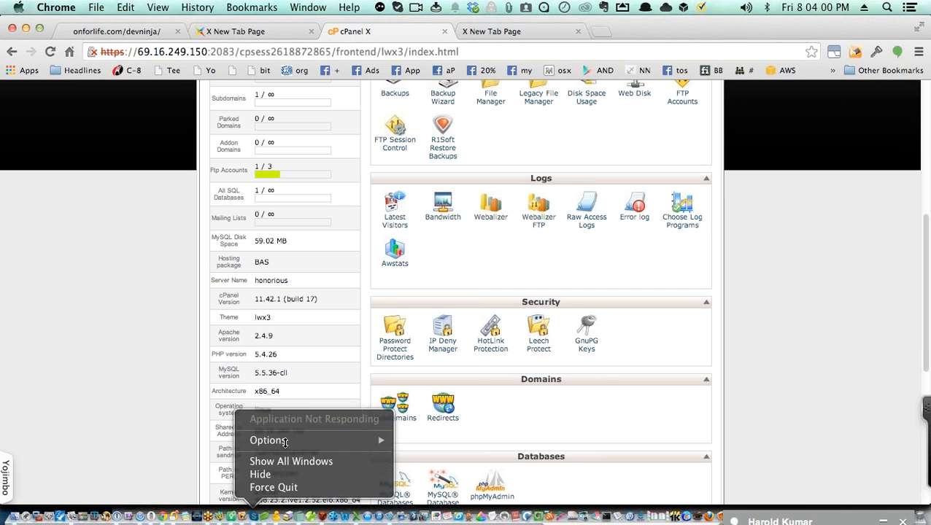
mouse_move(301, 441)
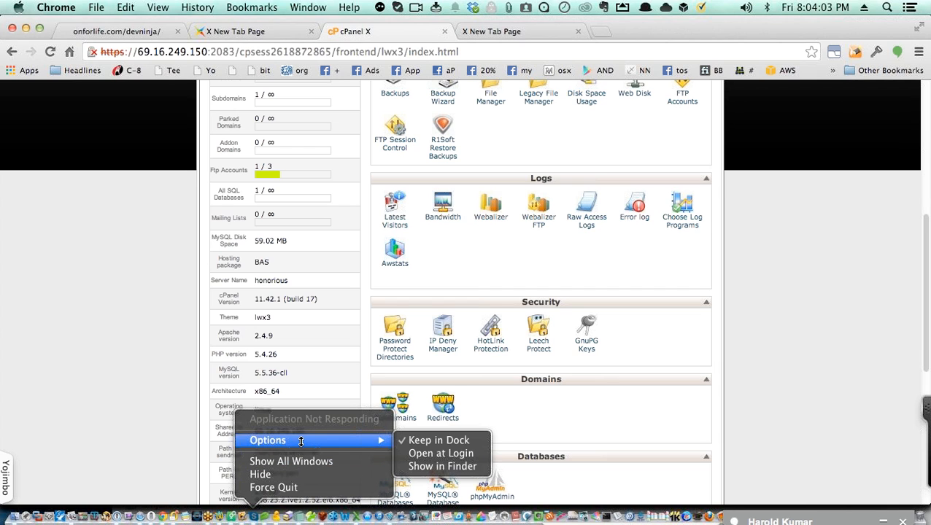
left_click(287, 488)
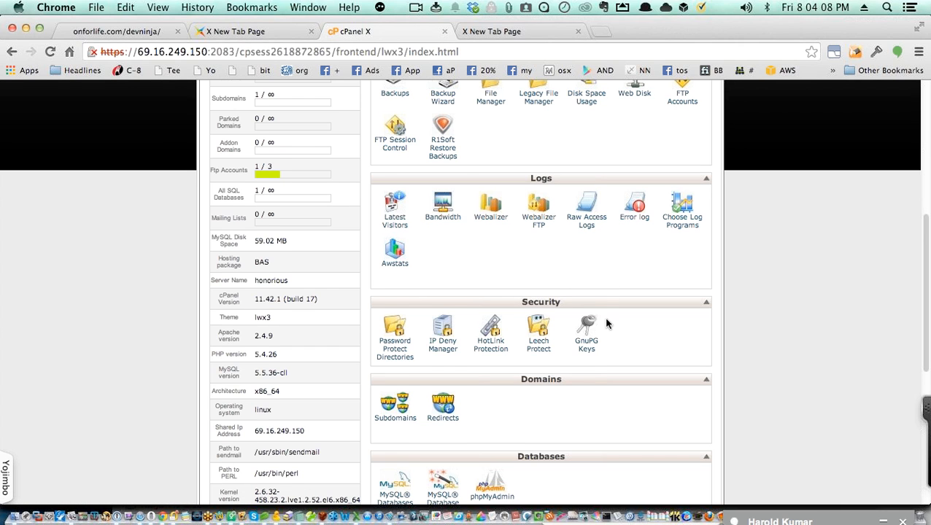
scroll(618, 326, "down", 5)
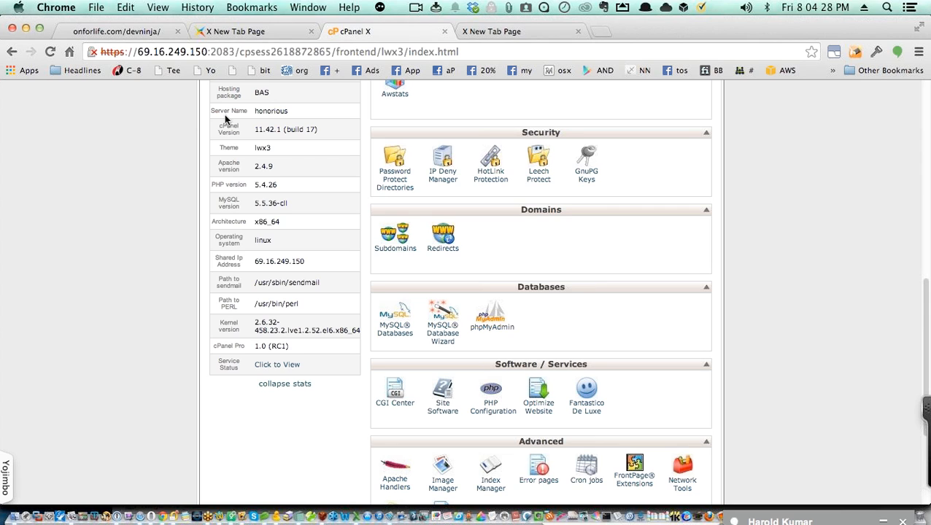
Step: Switch to the onforlife.com/devninja tab showing 'hello', then open a Finder window on Downloads
left_click(138, 33)
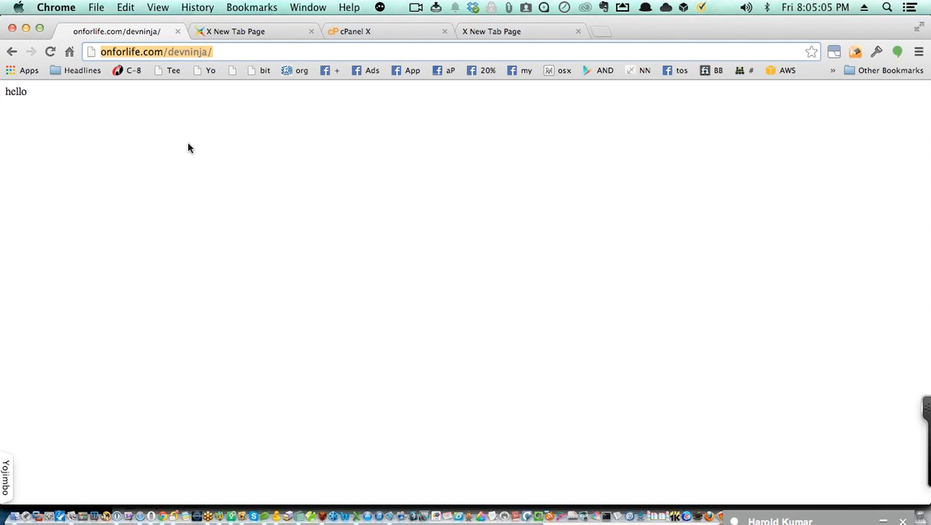
left_click(18, 518)
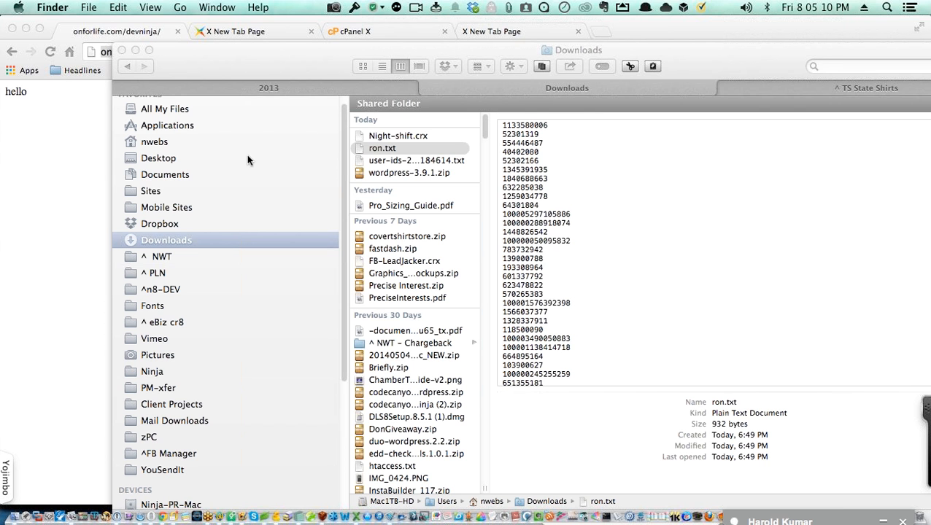
Step: Close the Downloads window and switch to the Desktop wordpress folder listing its 19 items
left_click(389, 196)
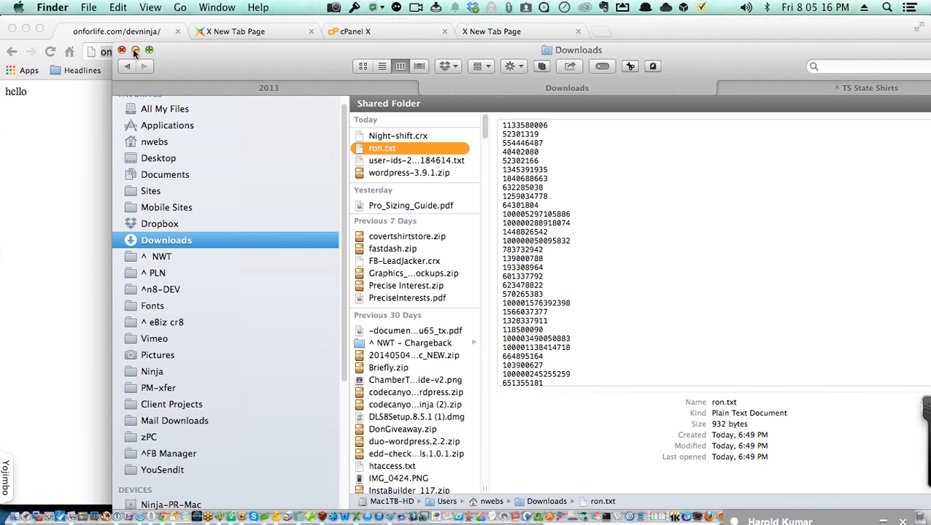
key("super+w")
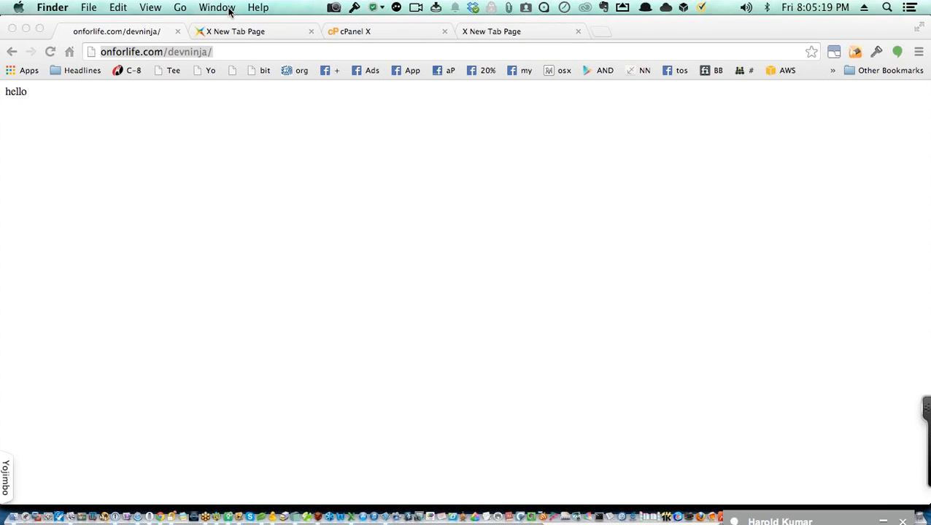
left_click(229, 9)
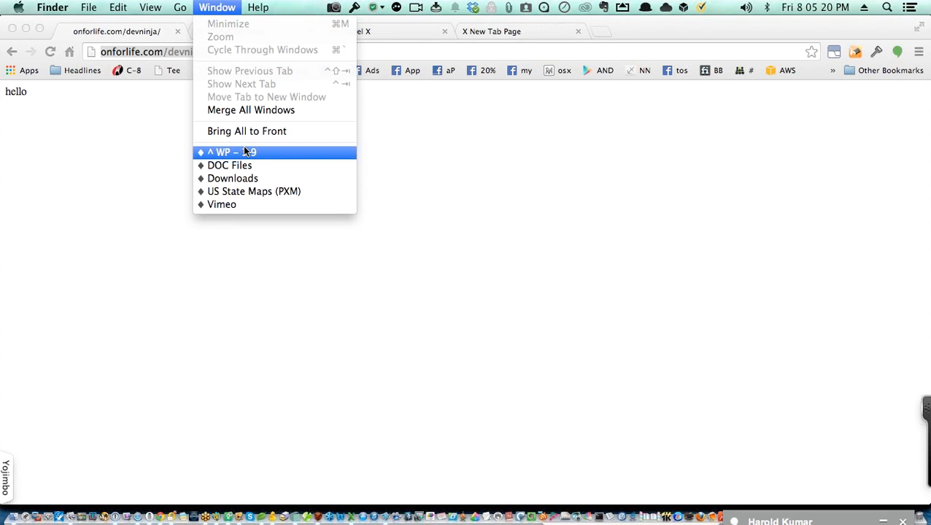
left_click(245, 151)
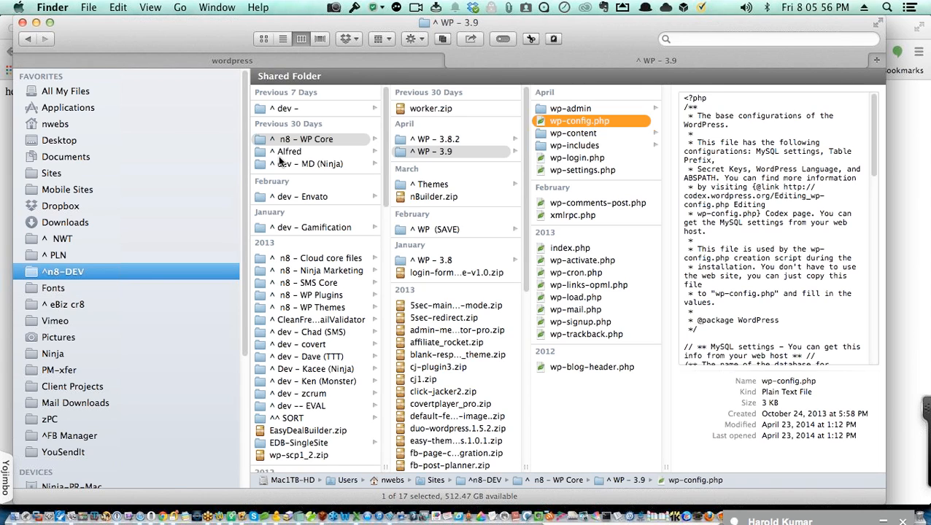
left_click(206, 61)
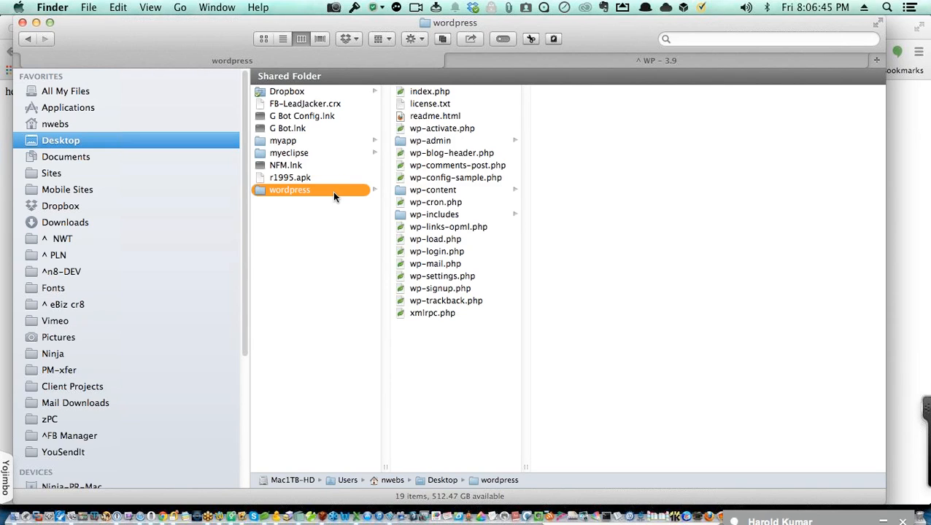
Step: Preview readme.html and license.txt, then select both and move them to the Trash
left_click(436, 119)
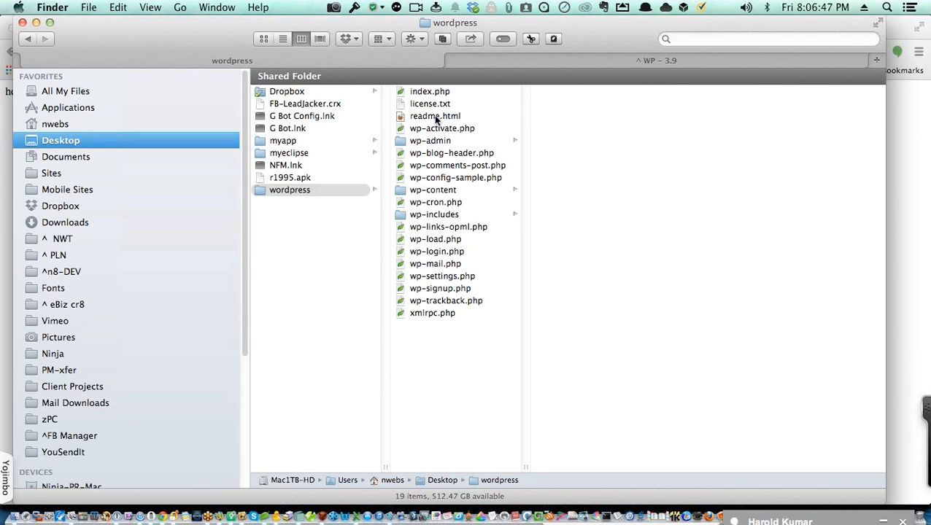
left_click(435, 117)
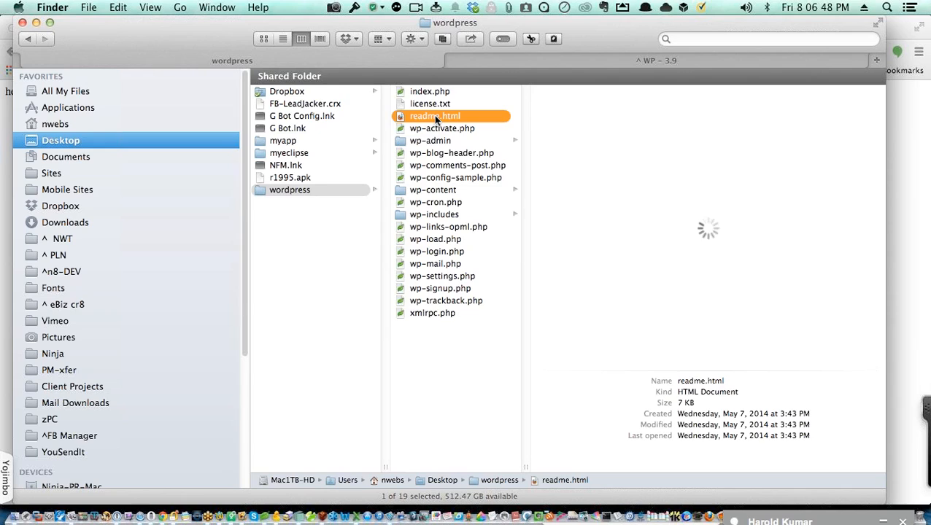
left_click(423, 104)
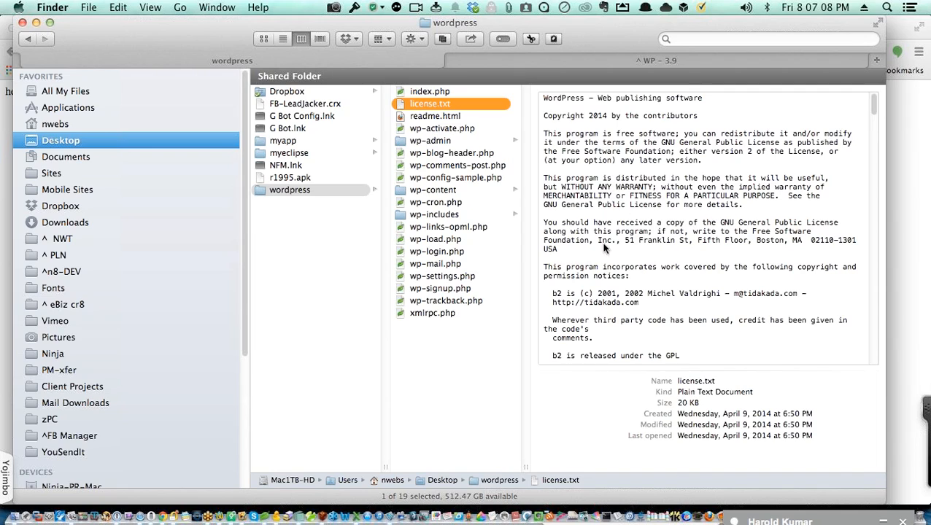
left_click(442, 116)
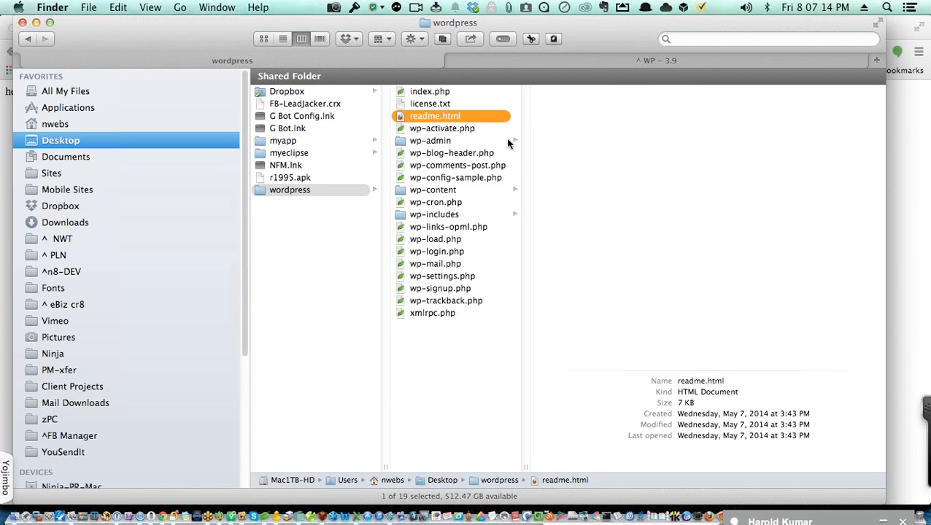
left_click(437, 107)
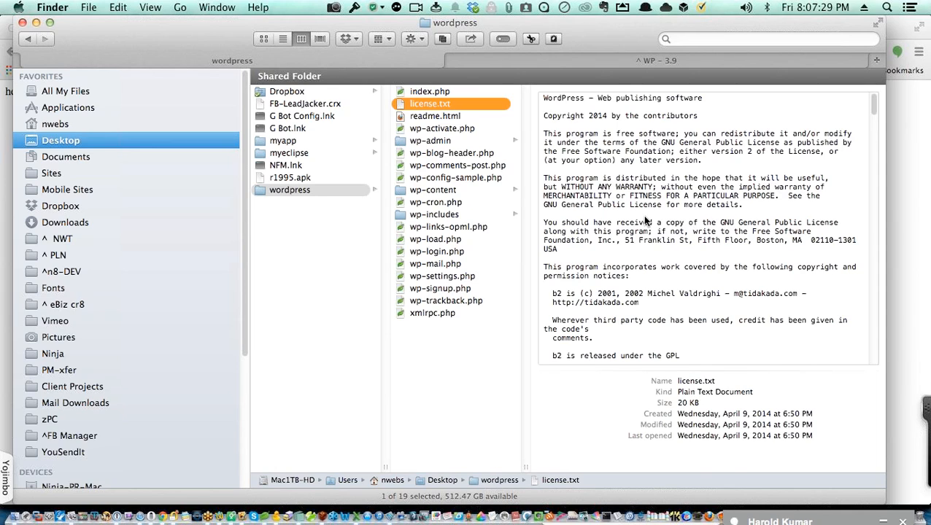
key("super+k")
left_click(458, 118, "shift")
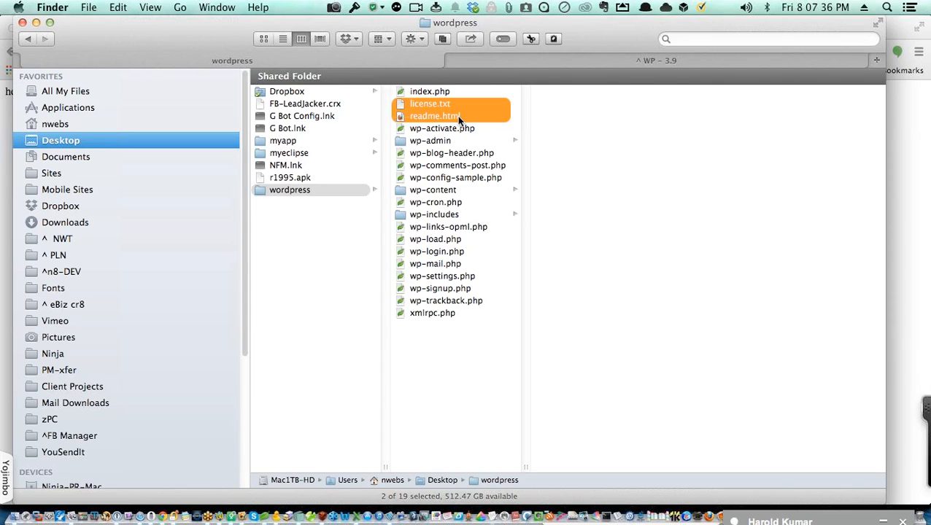
key("super+BackSpace")
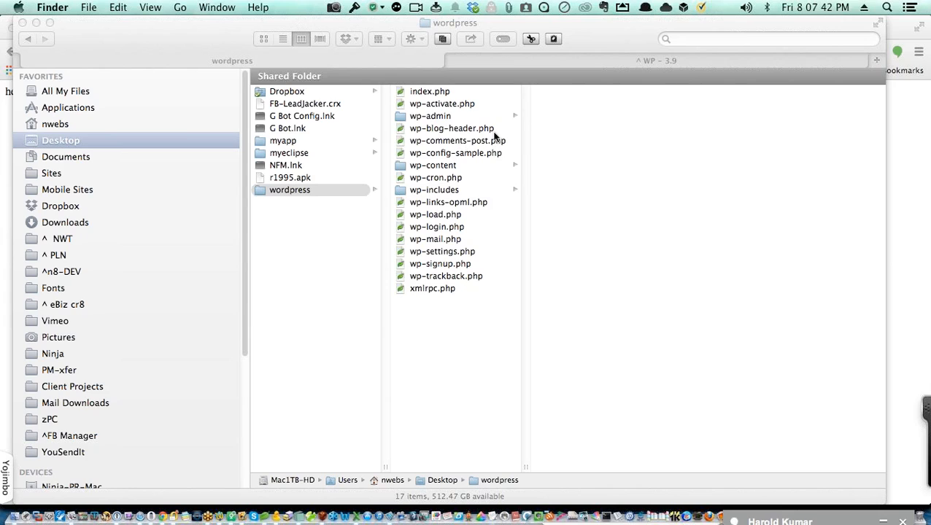
Step: Delete '-sample' from wp-config-sample.php so the local file becomes wp-config.php
left_click(609, 240)
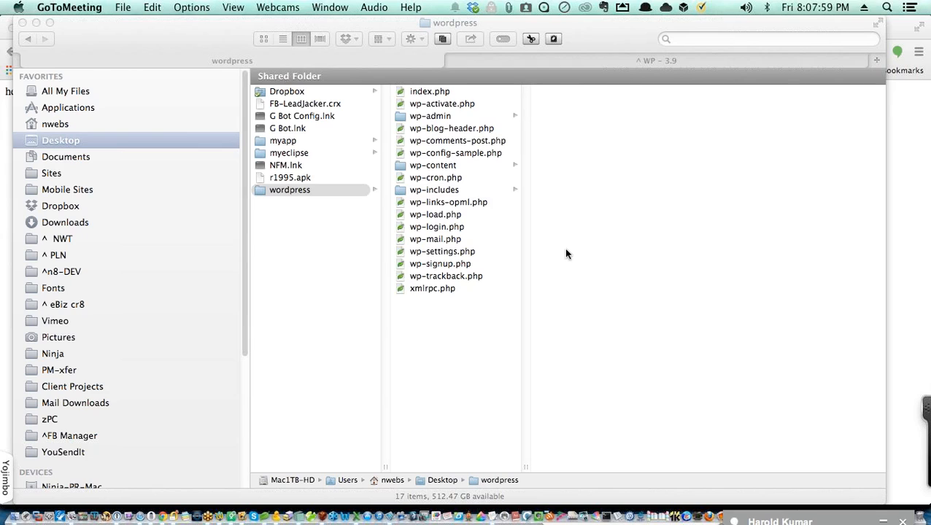
left_click(460, 156)
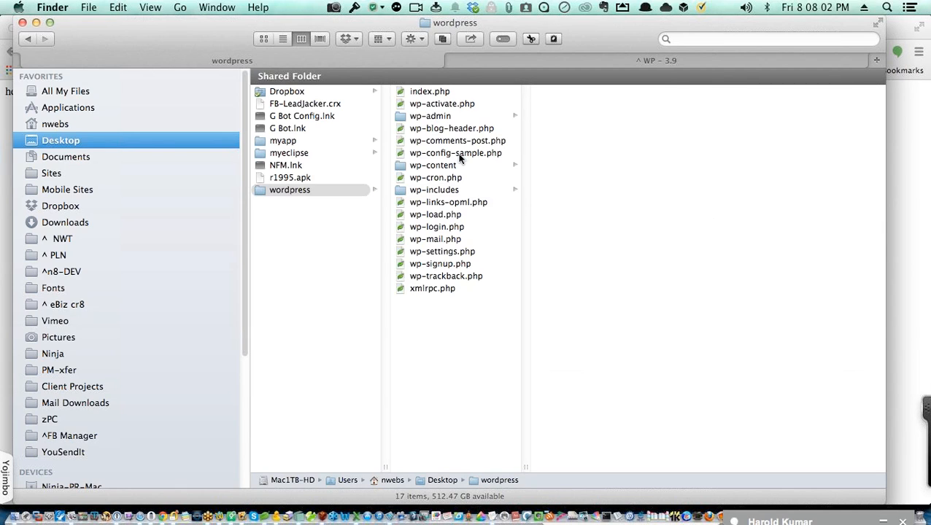
left_click(461, 155)
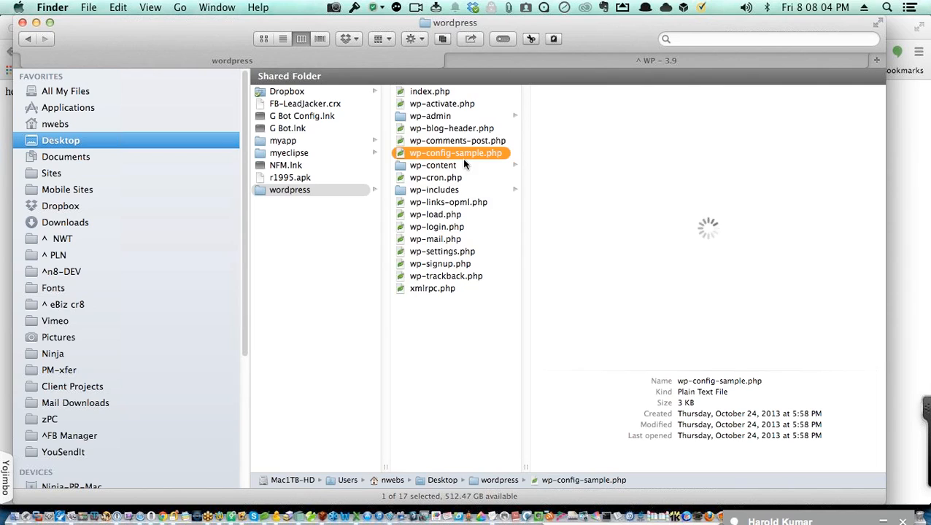
left_click(462, 154)
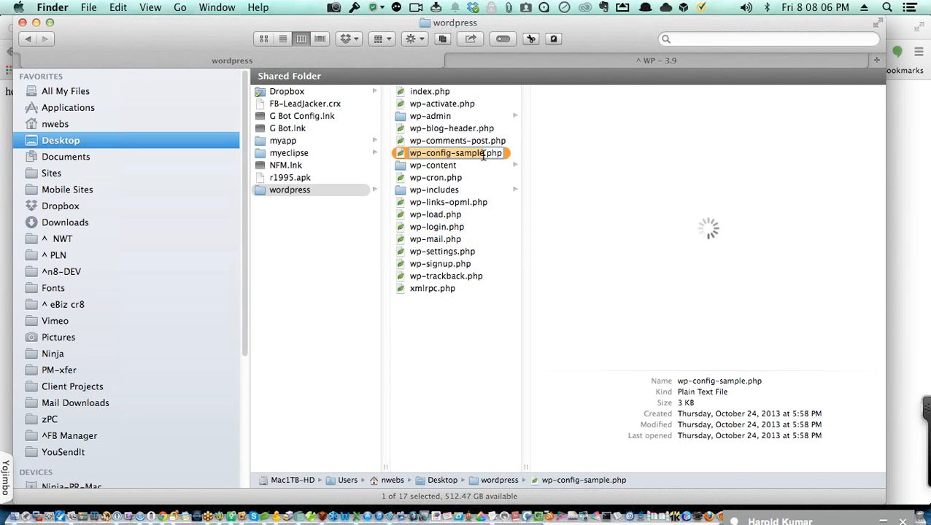
left_click(484, 154)
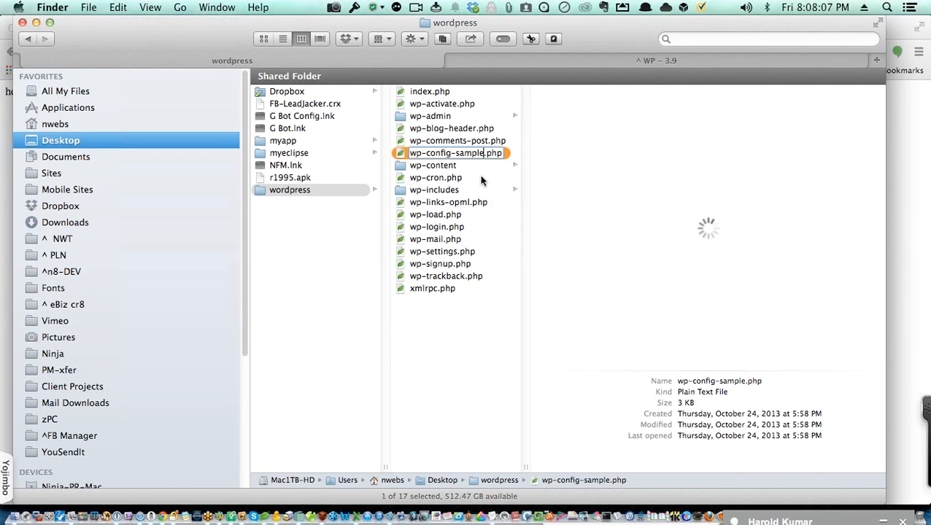
key("BackSpace")
key("BackSpace")
key("BackSpace")
key("BackSpace")
key("BackSpace")
key("BackSpace")
key("BackSpace")
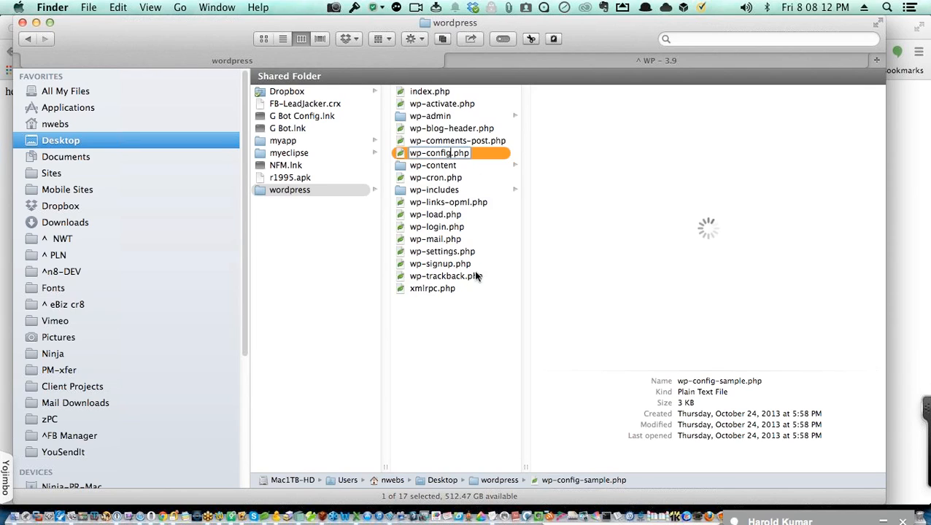
left_click(474, 327)
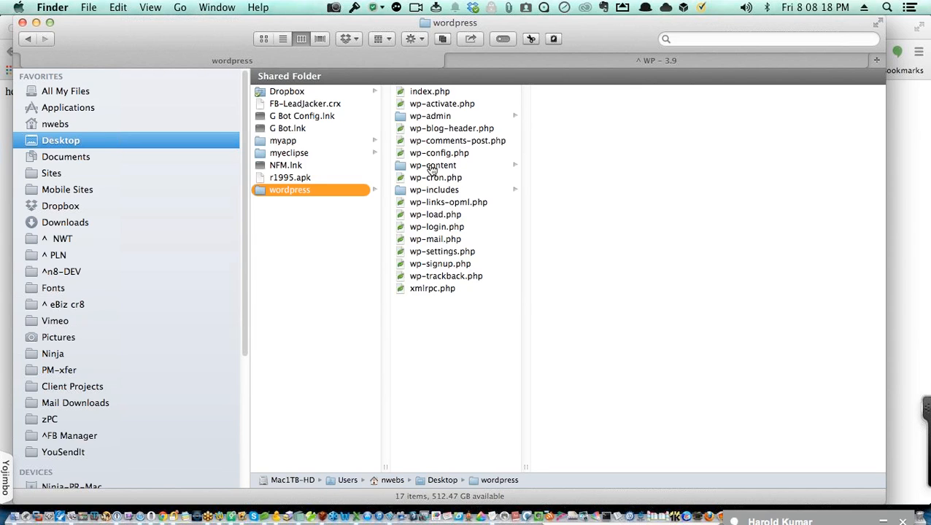
key("super+Tab")
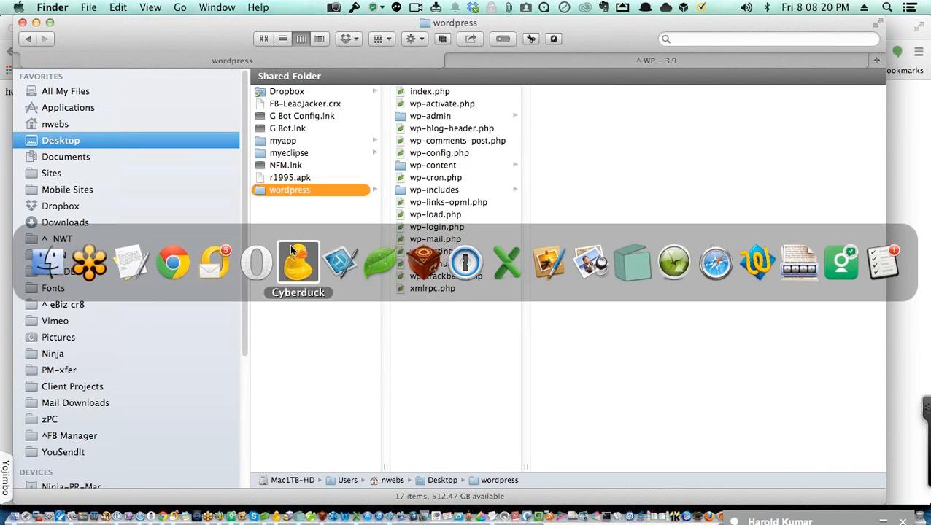
Step: In Cyberduck, switch to the TEMP connection and open the remote wp-config.php in Coda
left_click(292, 250)
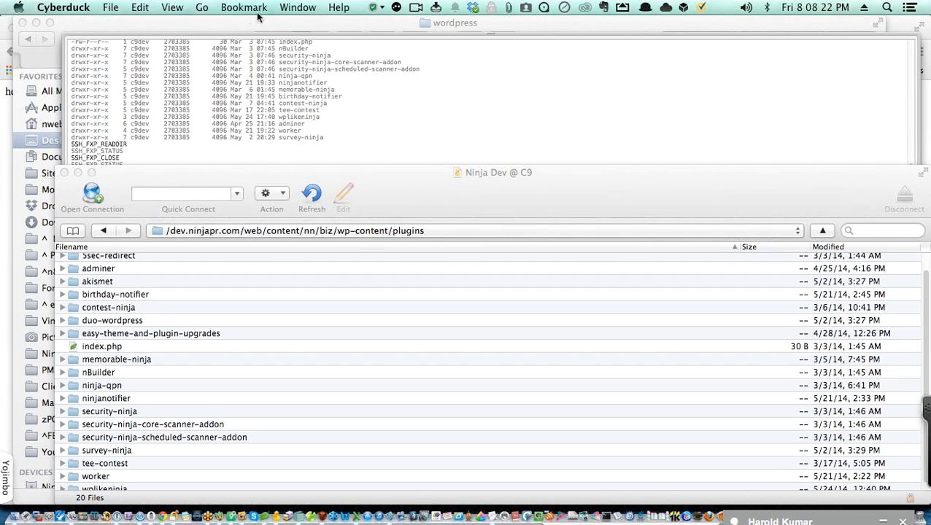
left_click(285, 10)
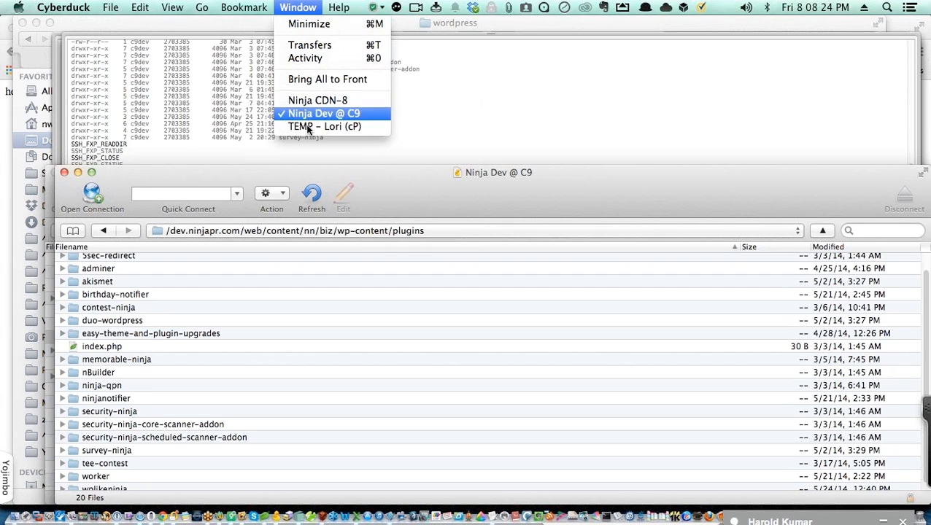
left_click(307, 128)
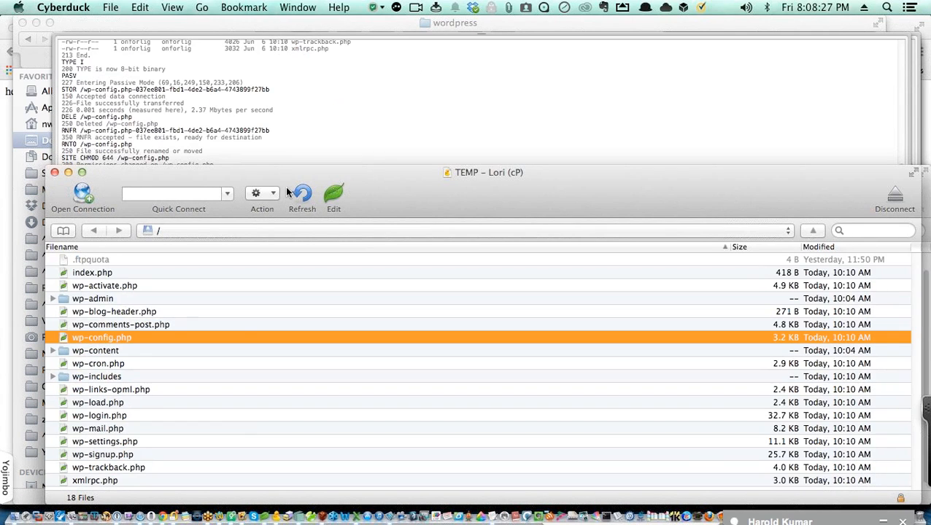
double_click(236, 336)
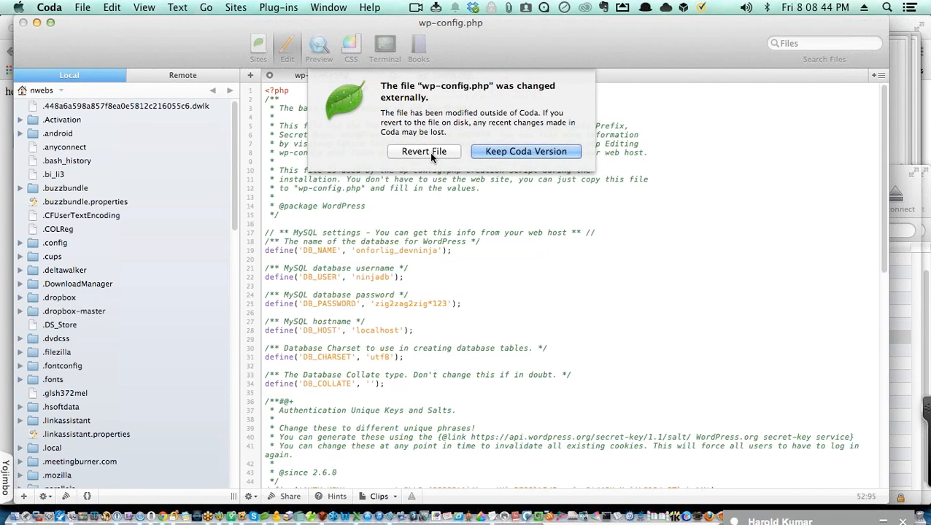
Step: Keep the Coda version of wp-config.php, then compare it with the server copy across both tabs
left_click(495, 151)
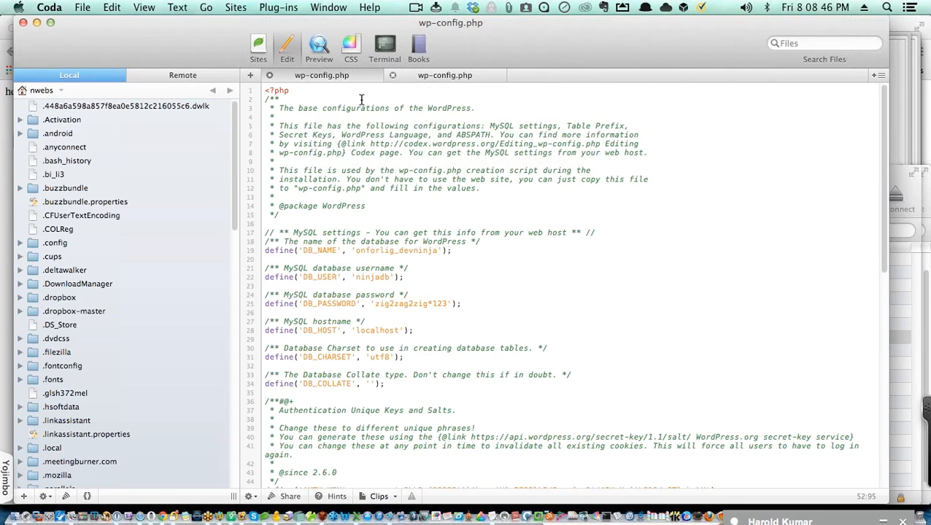
scroll(357, 155, "down", 3)
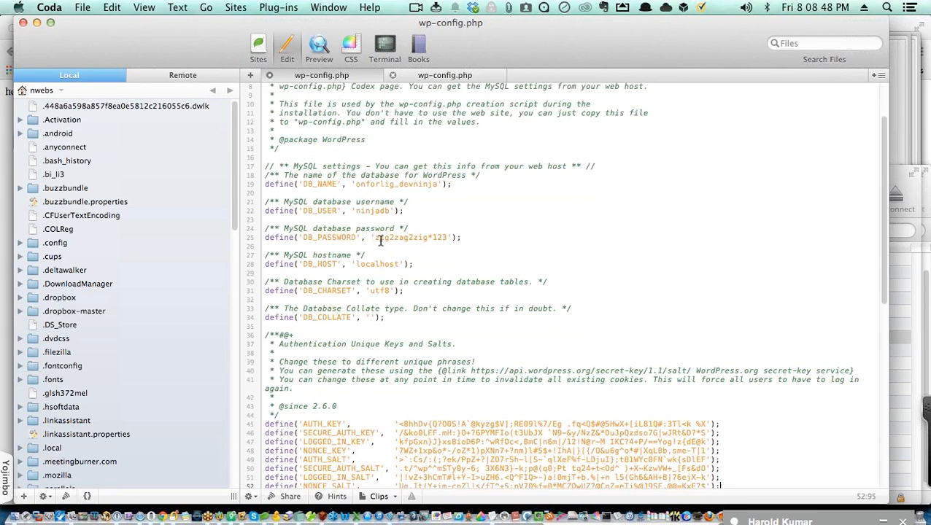
scroll(380, 241, "down", 3)
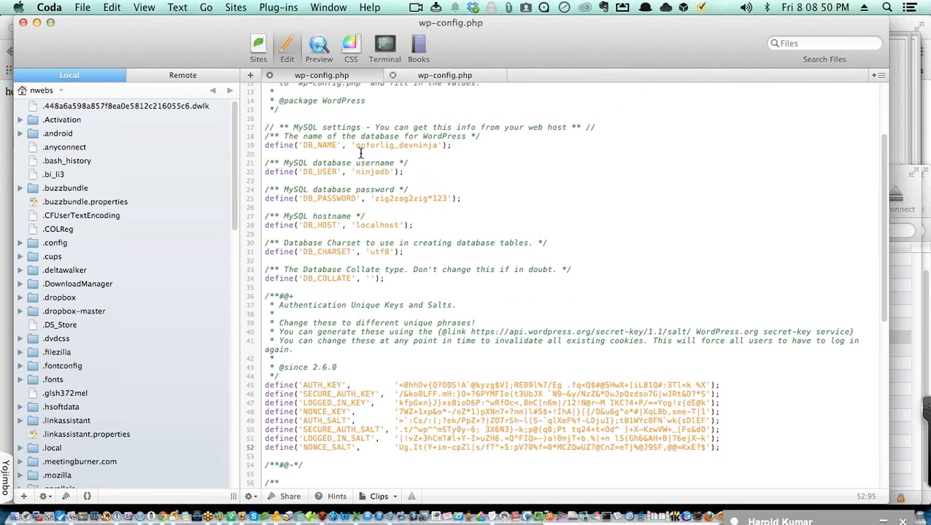
scroll(360, 152, "down", 10)
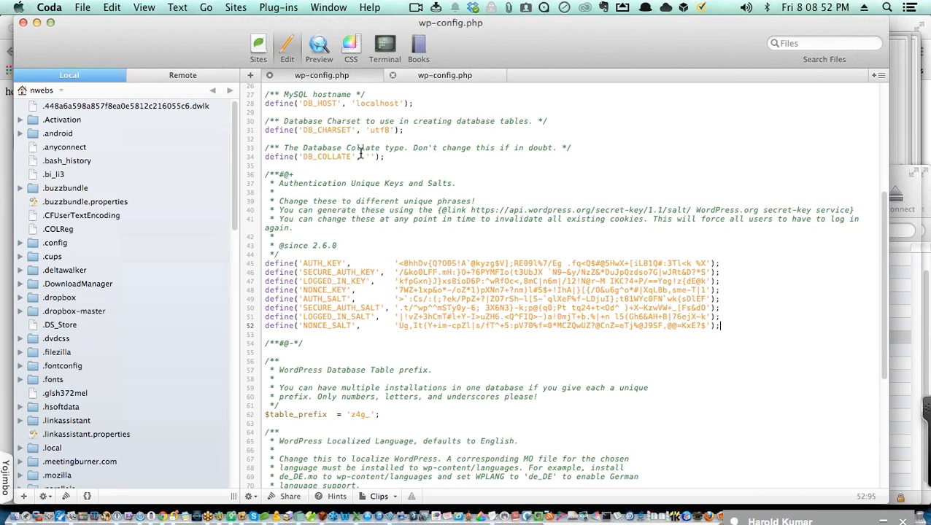
scroll(360, 153, "up", 10)
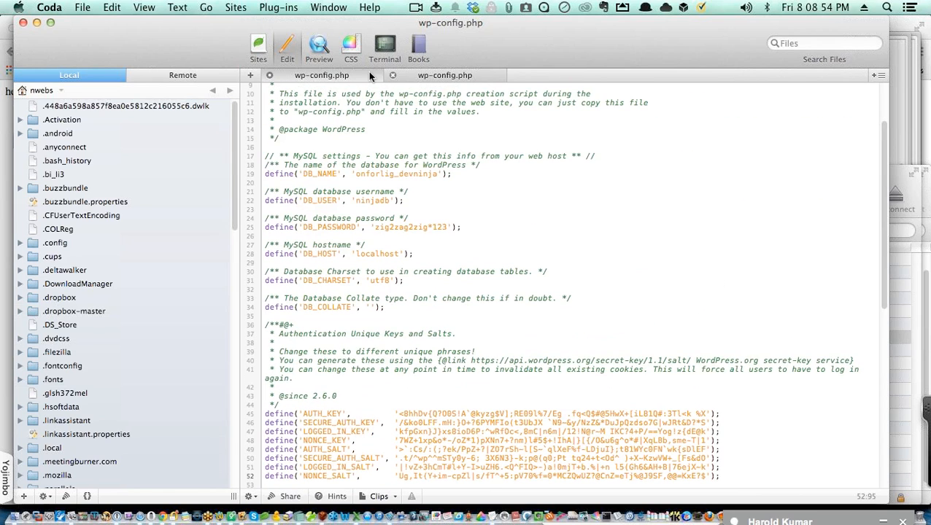
left_click(428, 76)
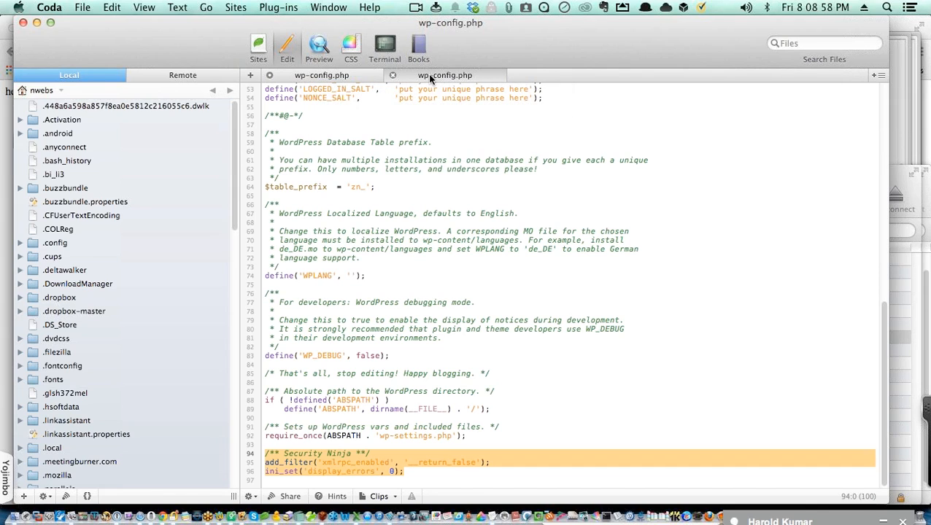
left_click(344, 75)
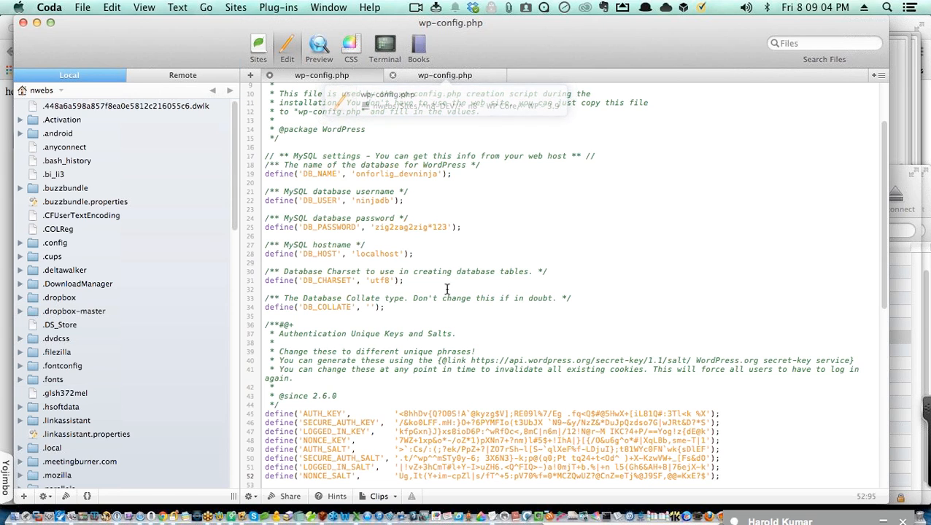
scroll(447, 289, "down", 2)
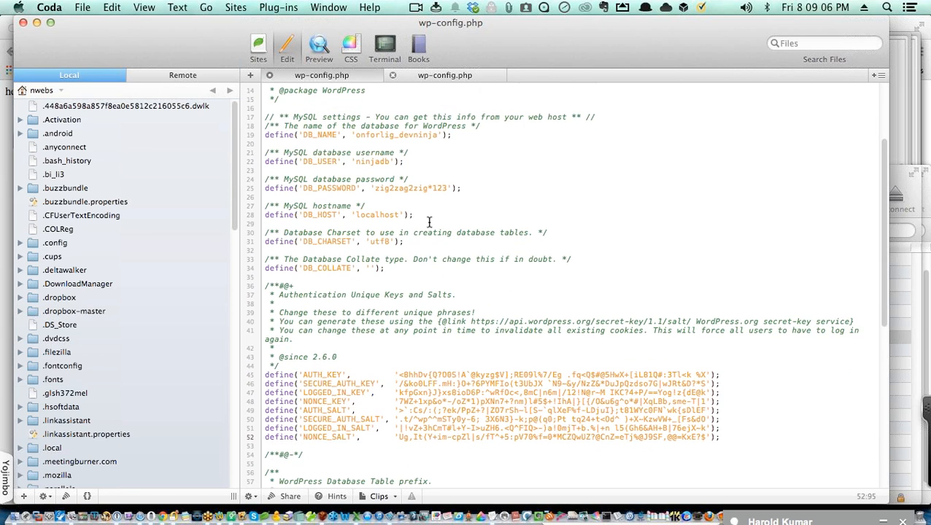
key("super+Tab")
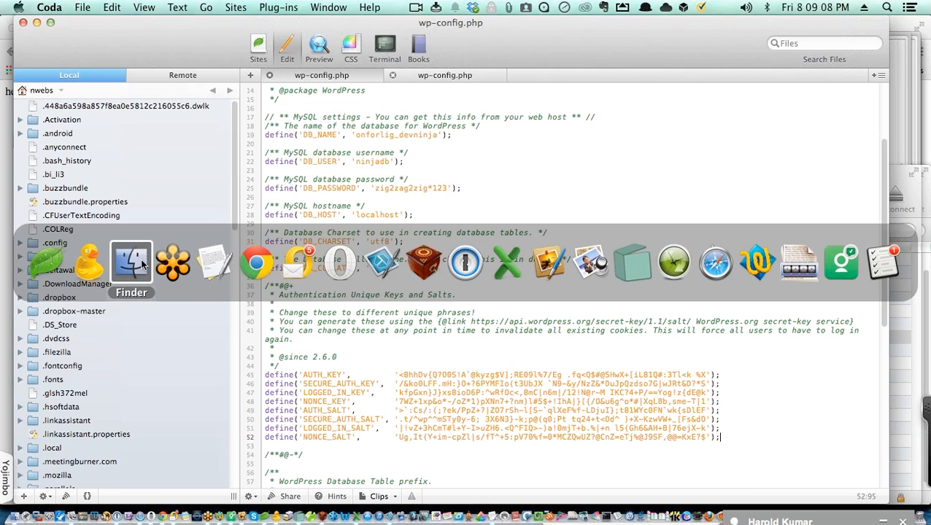
Step: Add '1' to rename the local wp-config.php to wp-config1.php, then open it in Coda
left_click(133, 264)
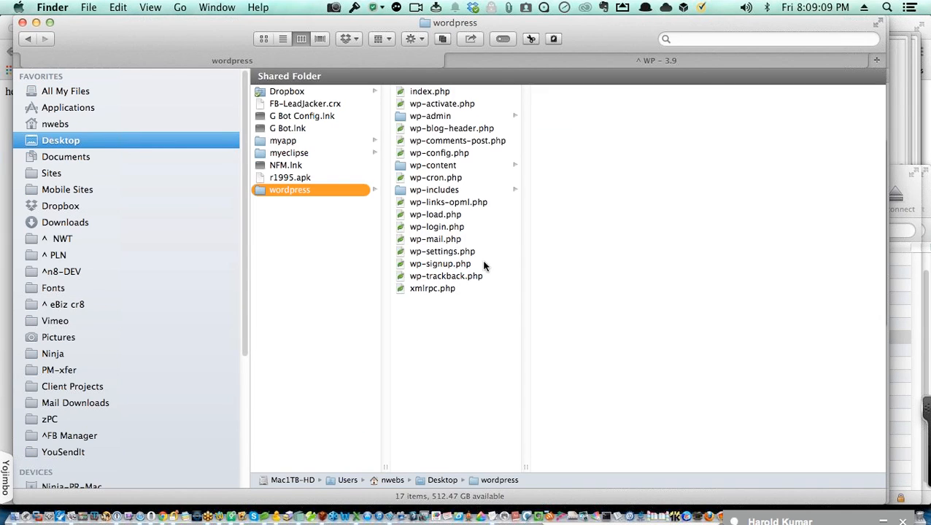
left_click(453, 153)
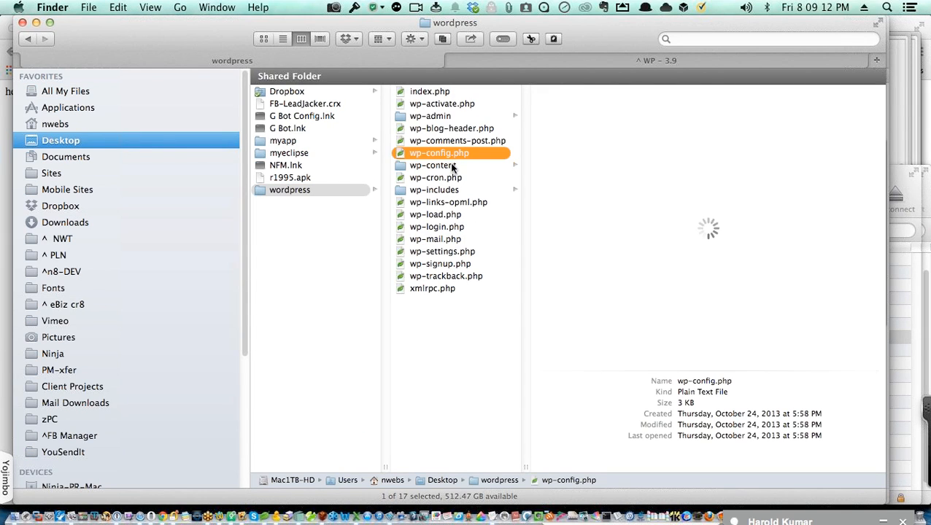
left_click(450, 154)
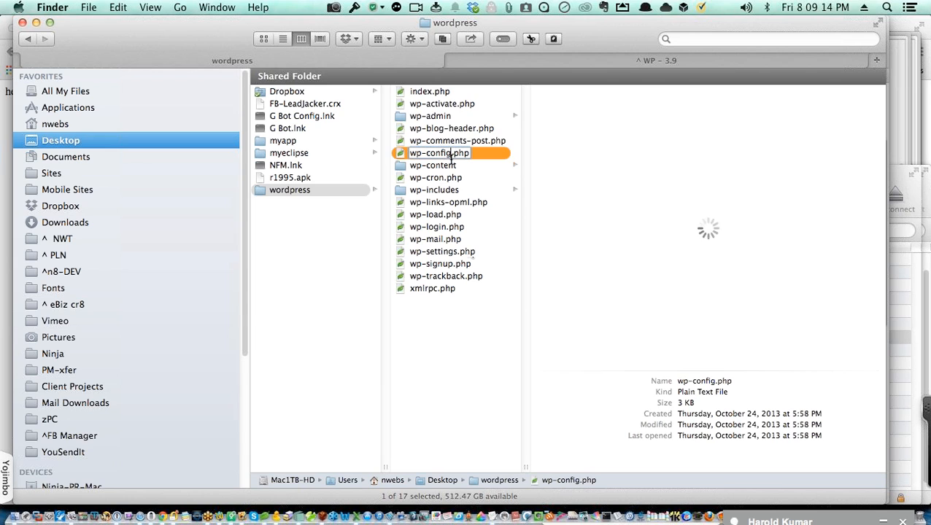
type("1")
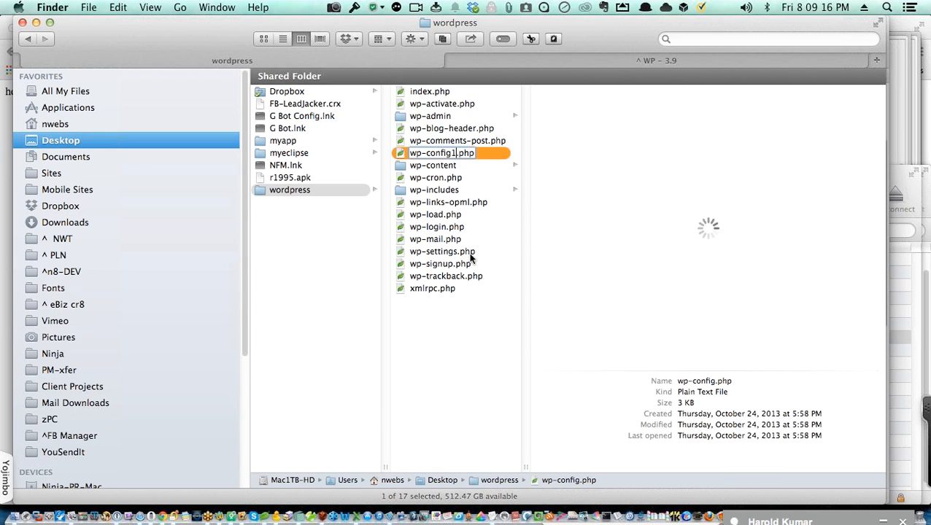
key("Return")
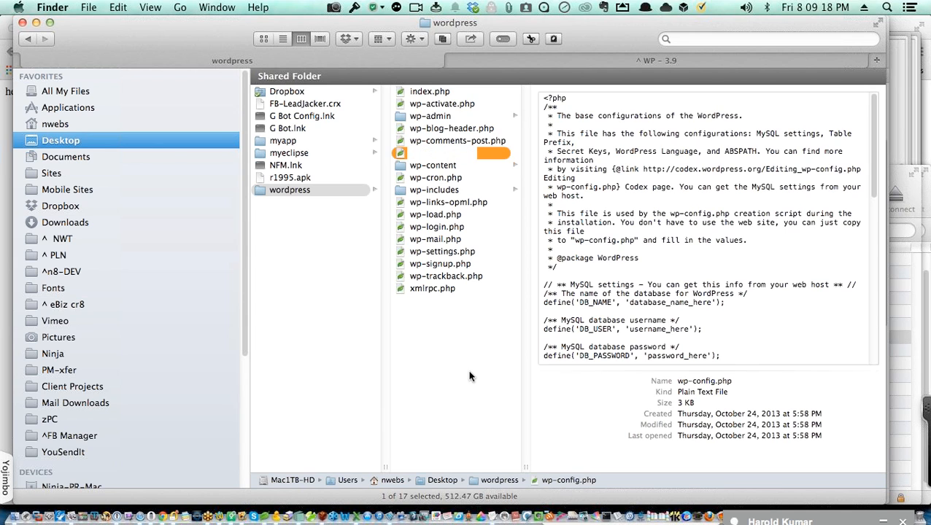
left_click(460, 154)
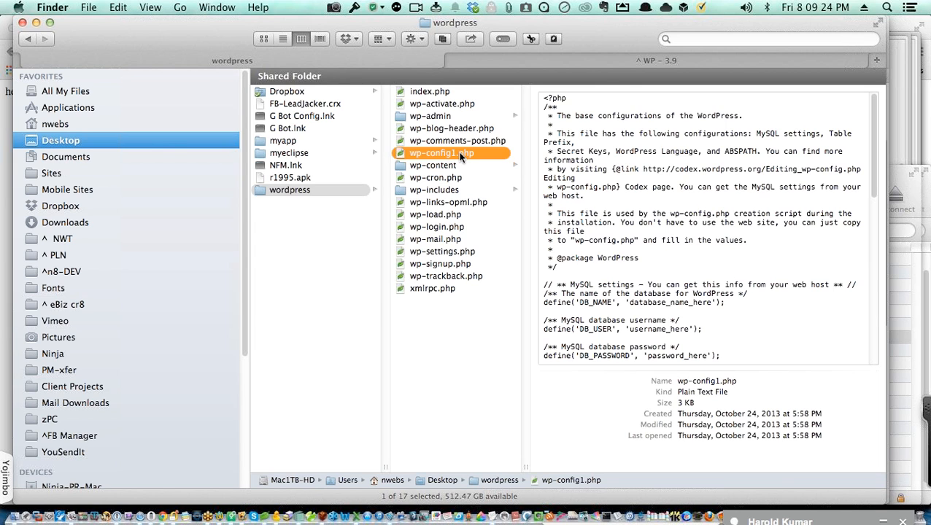
double_click(460, 155)
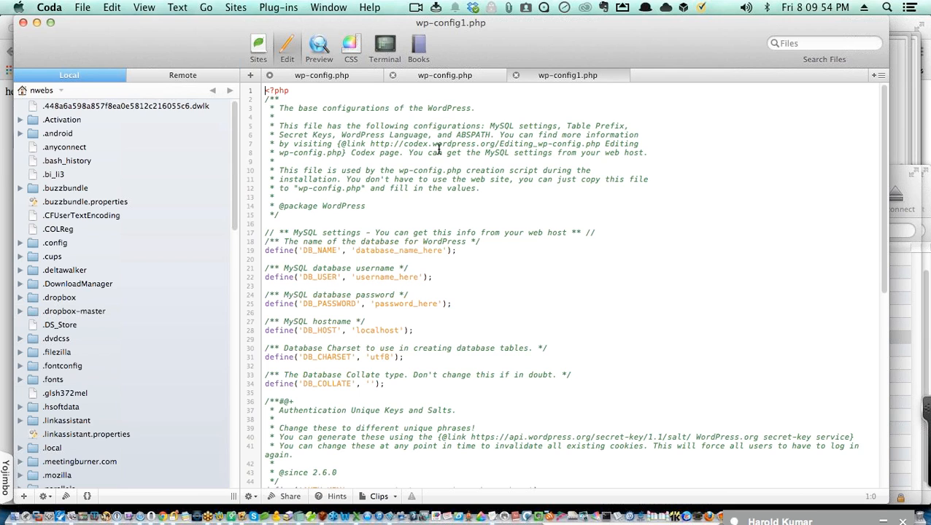
Step: Select the DB_HOST value on line 30 of the server wp-config.php, then view wp-config1.php
left_click(447, 81)
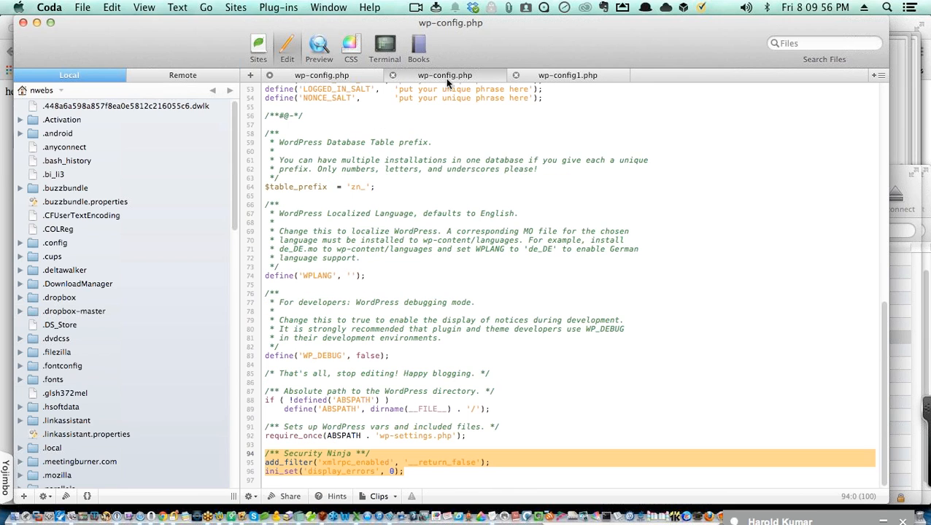
scroll(558, 264, "up", 8)
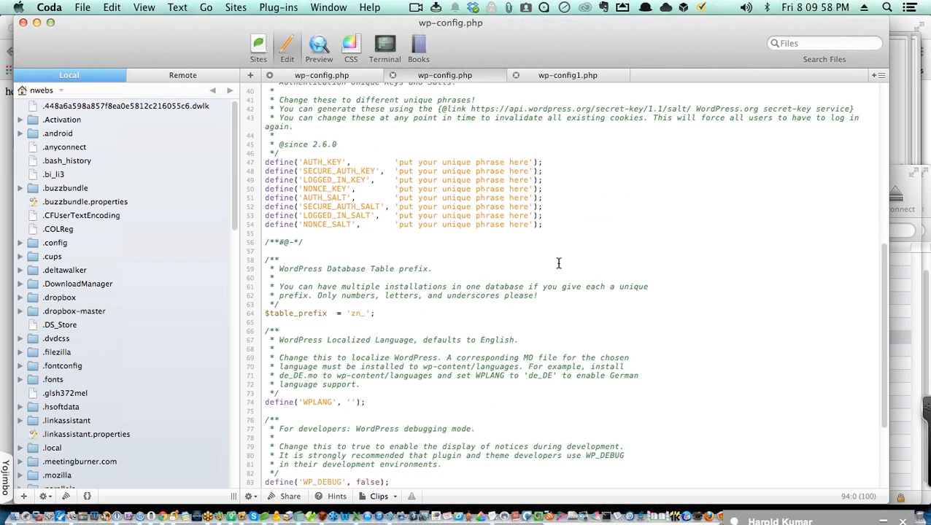
scroll(558, 264, "up", 4)
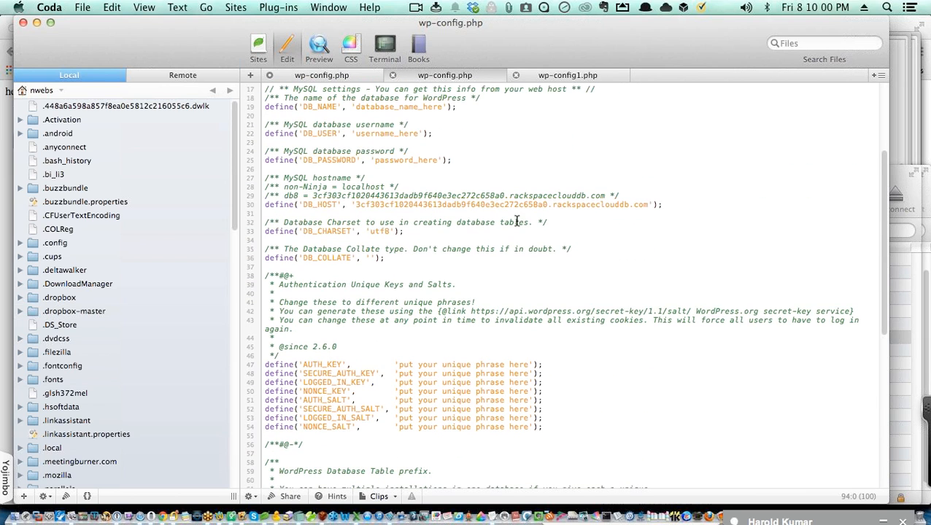
left_click_drag(648, 207, 356, 205)
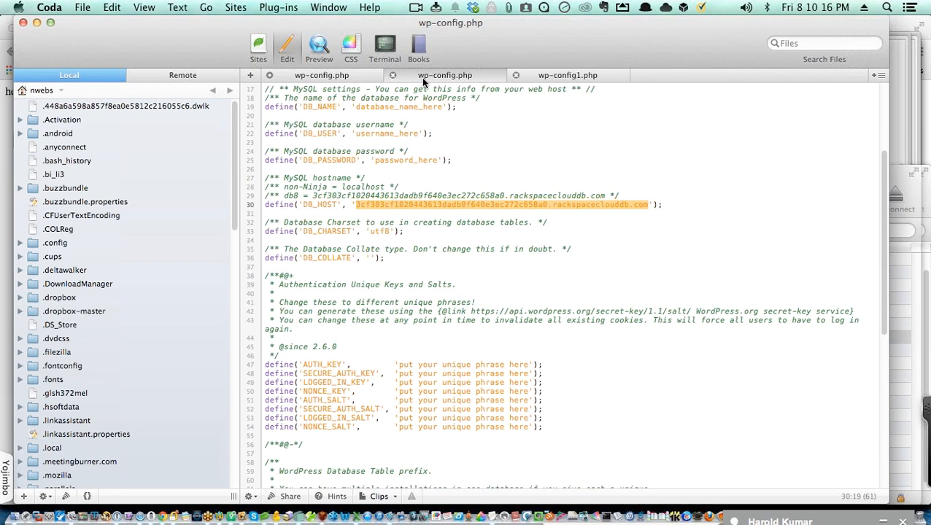
left_click(566, 79)
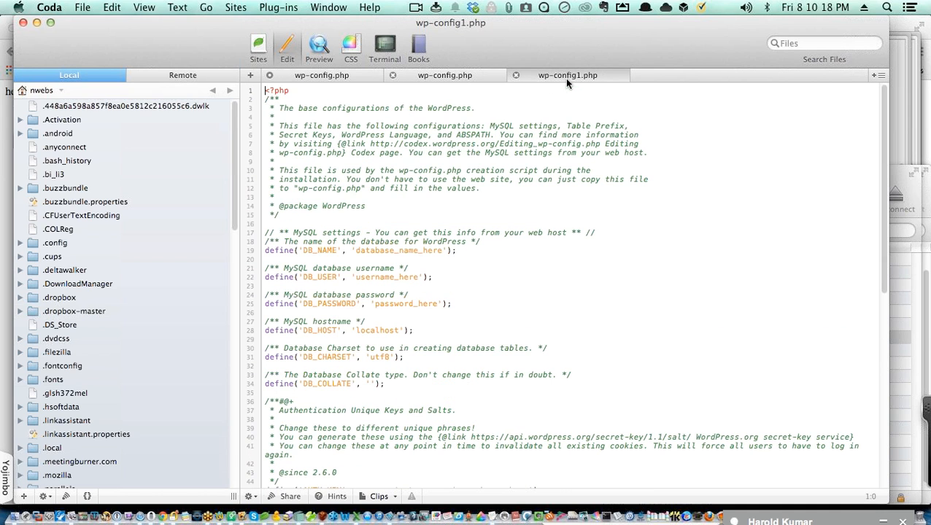
scroll(542, 257, "down", 3)
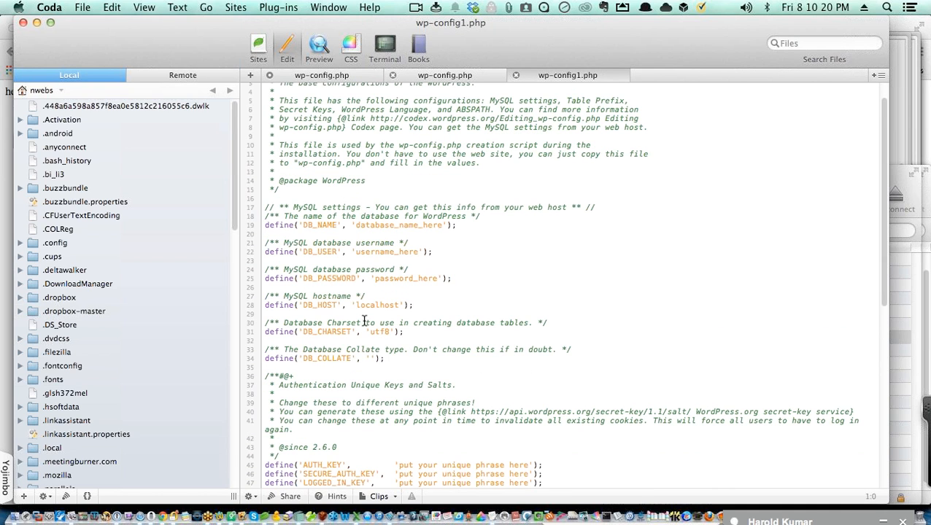
scroll(452, 318, "down", 3)
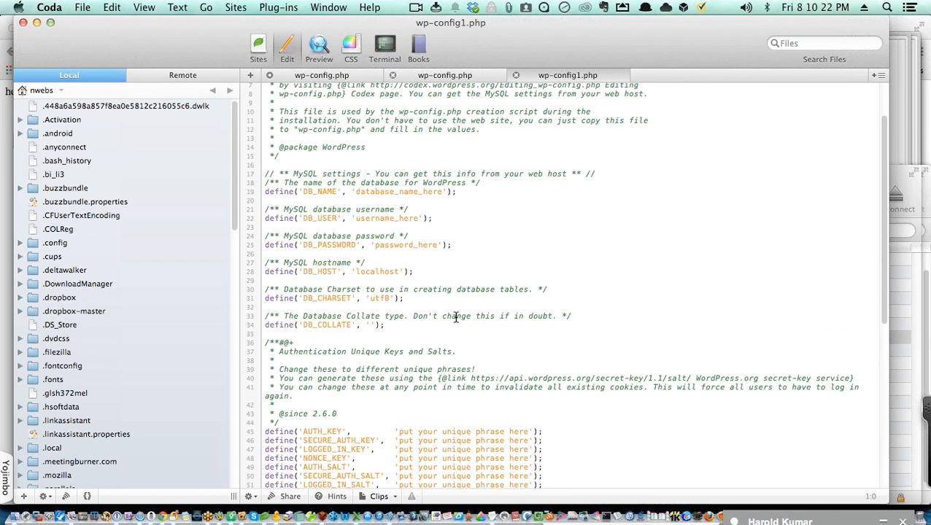
scroll(455, 317, "down", 2)
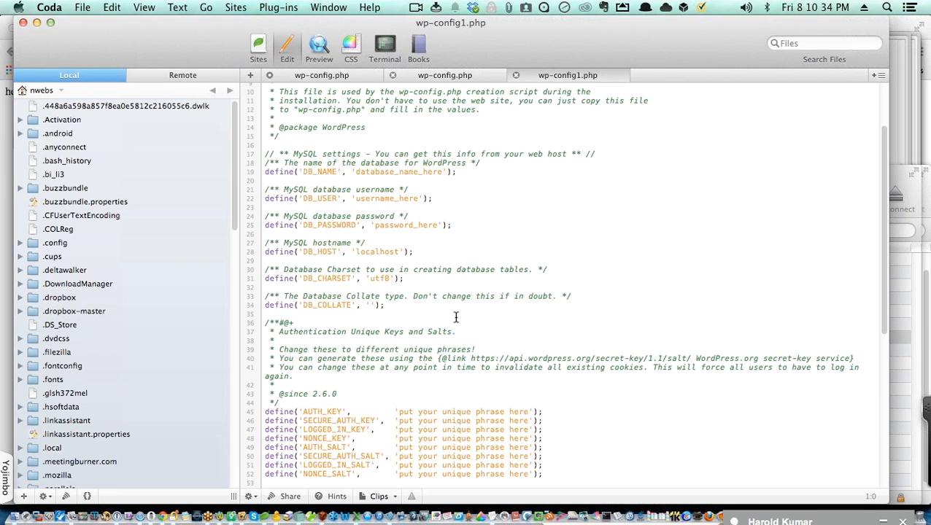
key("super+Tab")
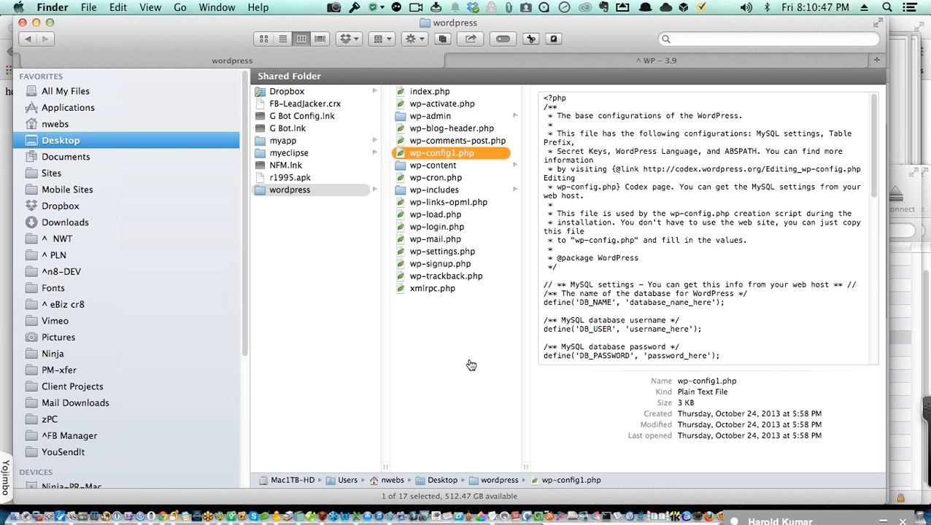
key("super+Tab")
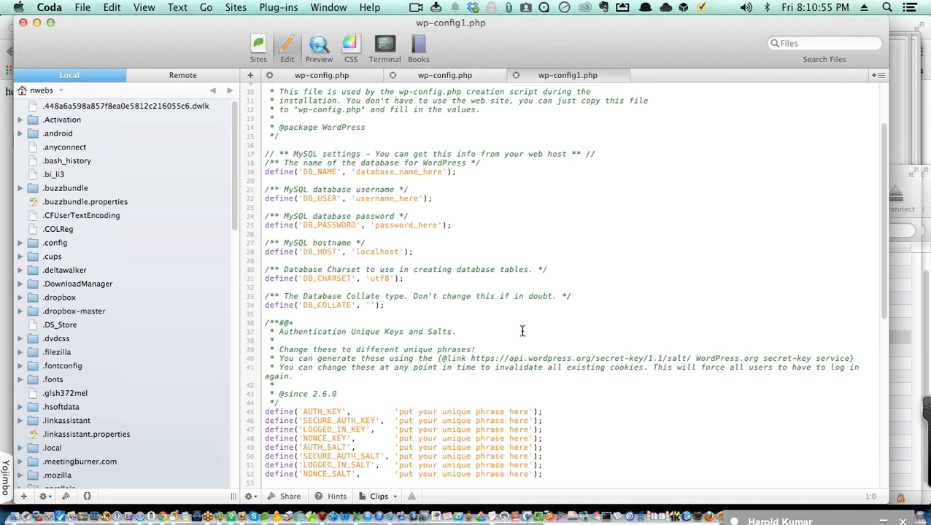
scroll(523, 331, "down", 10)
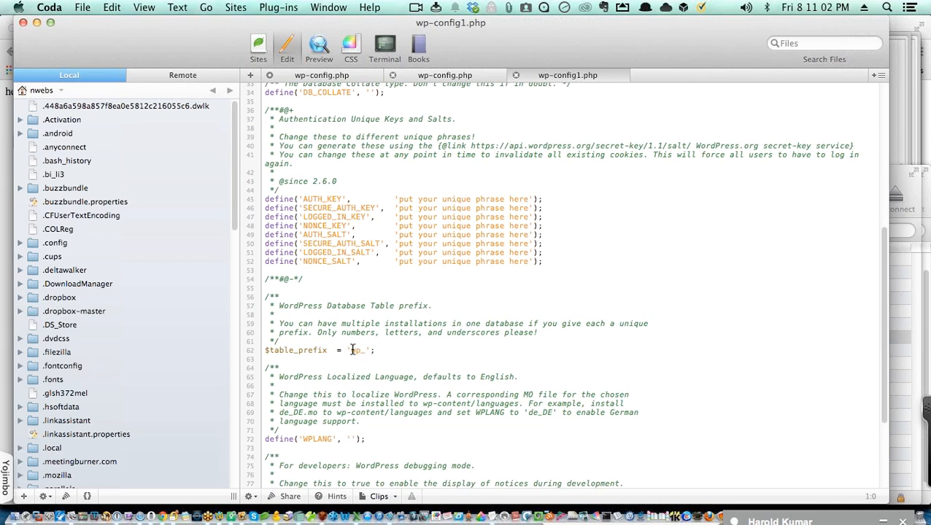
left_click(353, 350)
Step: Replace 'wp' in the line 62 table prefix with 512Z, giving '512Z_'
double_click(357, 350)
type("512")
key("BackSpace")
key("BackSpace")
key("BackSpace")
type("ziggy")
key("BackSpace")
key("BackSpace")
key("BackSpace")
key("BackSpace")
key("BackSpace")
key("BackSpace")
type("512Z")
Step: Copy the Security Ninja block on lines 94-96 of wp-config.php
key("Down")
key("Down")
scroll(511, 372, "down", 2)
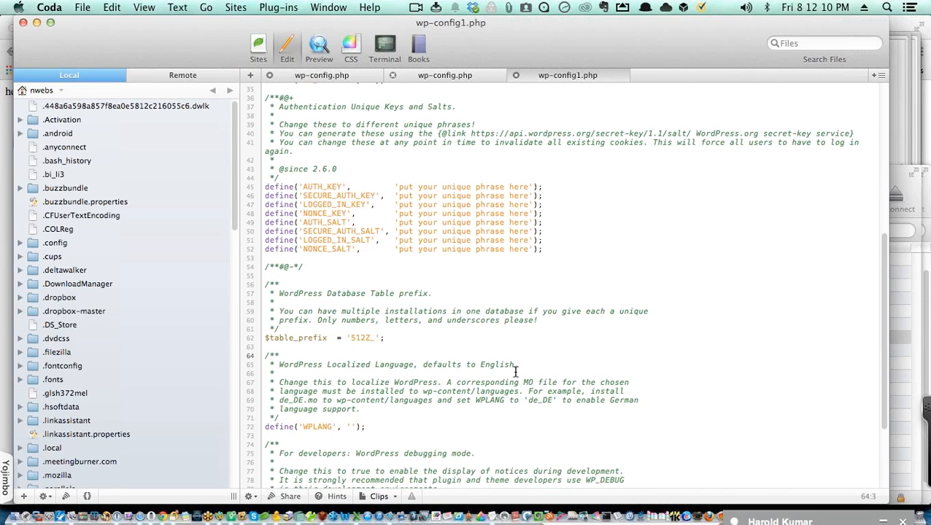
scroll(698, 378, "down", 4)
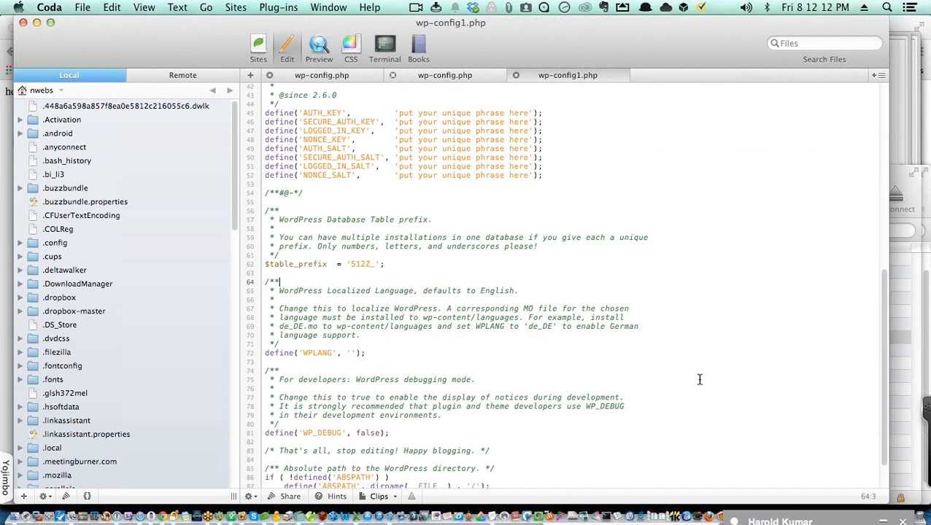
scroll(698, 379, "down", 3)
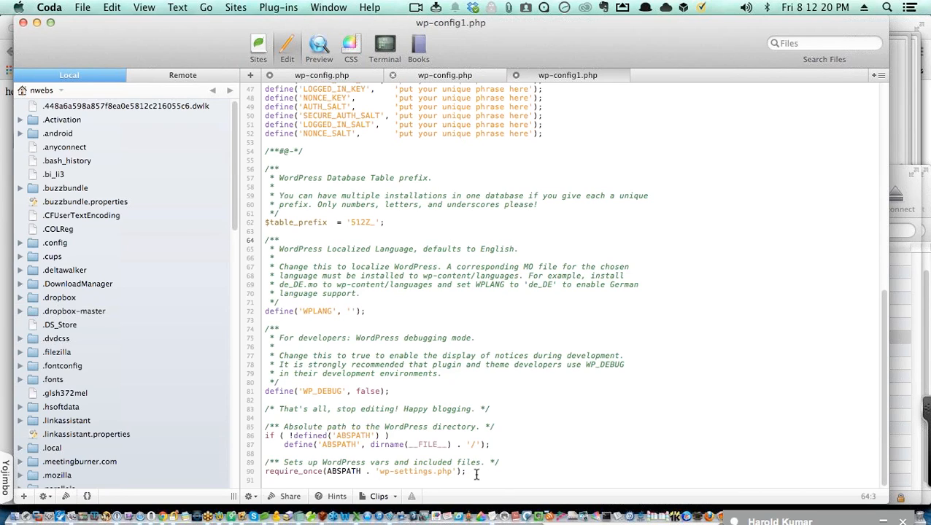
left_click(445, 75)
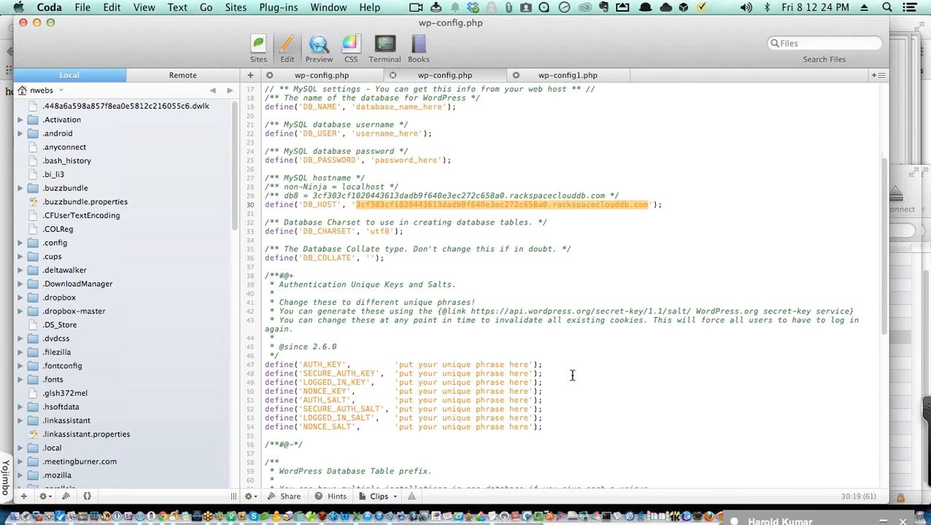
scroll(572, 375, "down", 10)
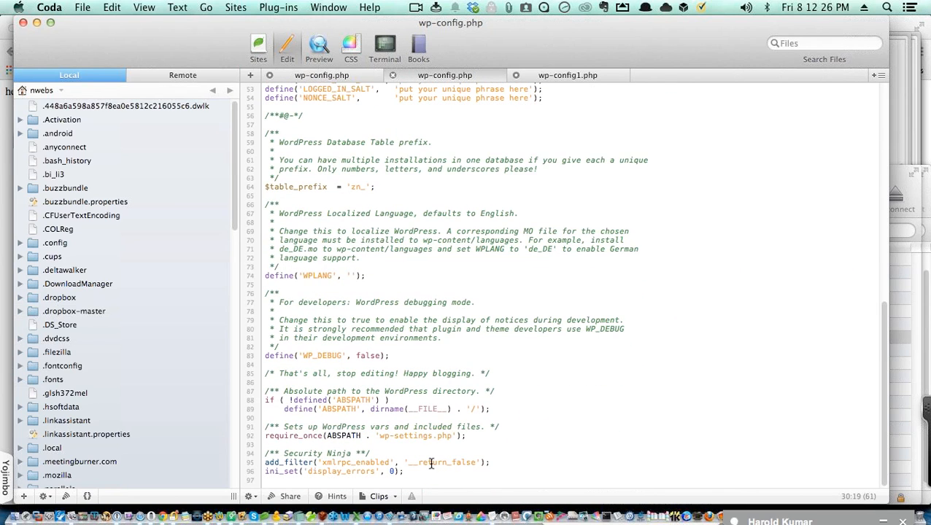
left_click_drag(404, 471, 259, 453)
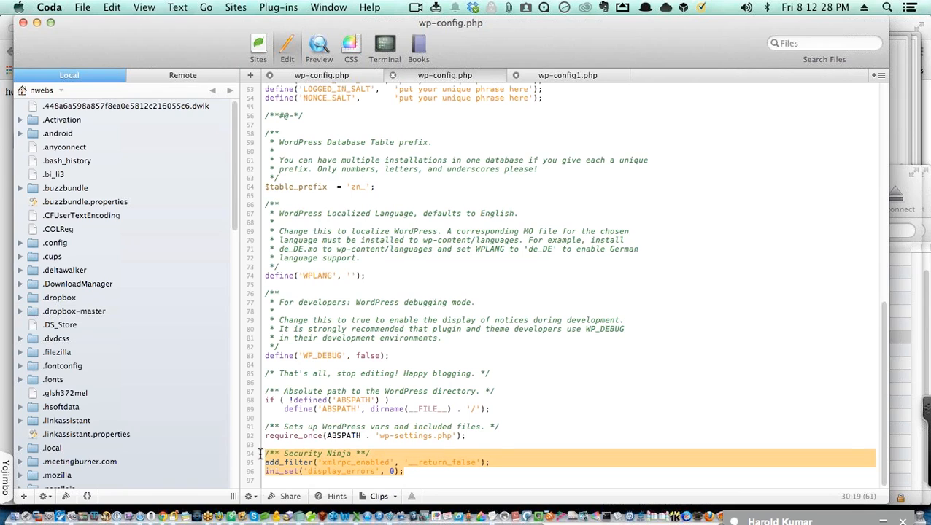
key("super+c")
Step: Paste the Security Ninja block after line 90 at the end of wp-config1.php
left_click(540, 73)
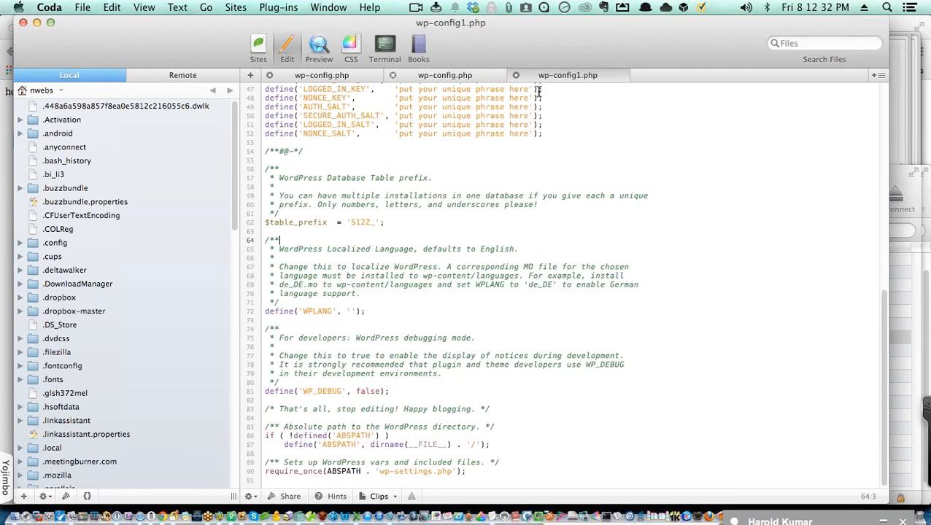
left_click(465, 473)
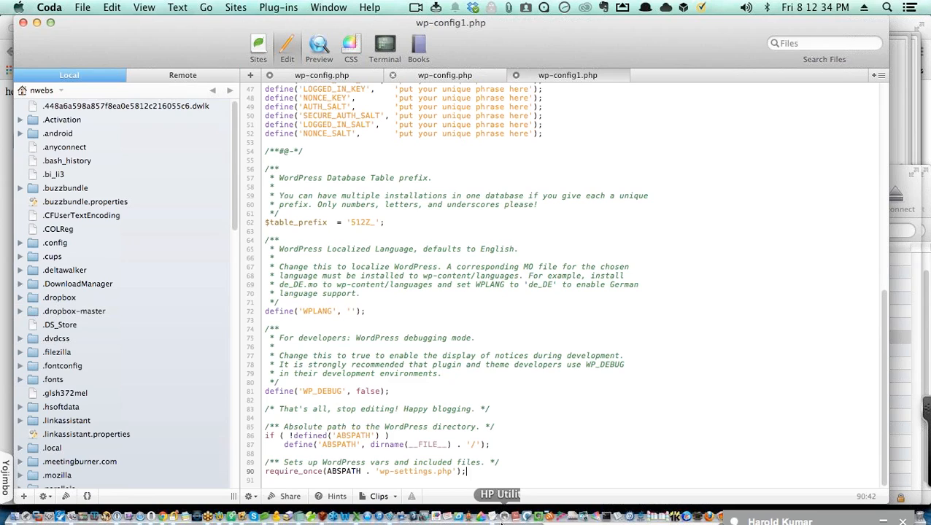
key("Return")
key("Return")
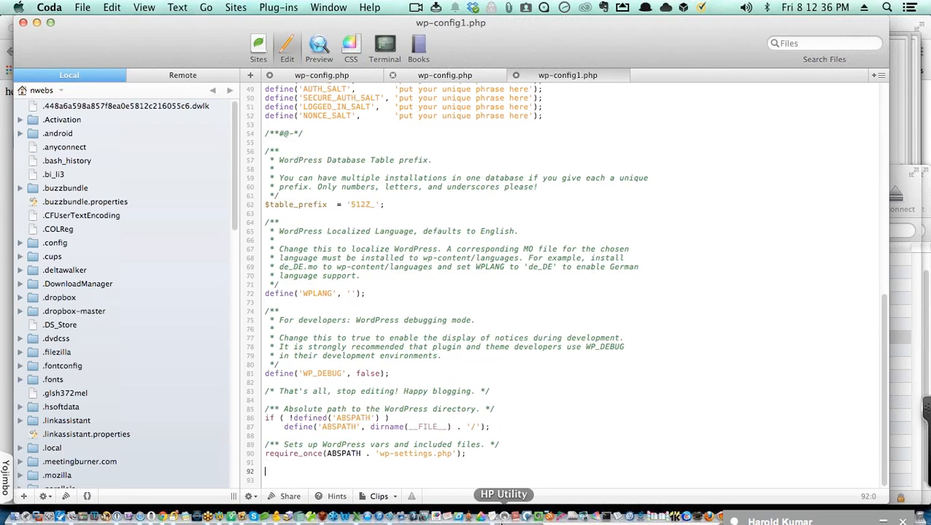
key("super+v")
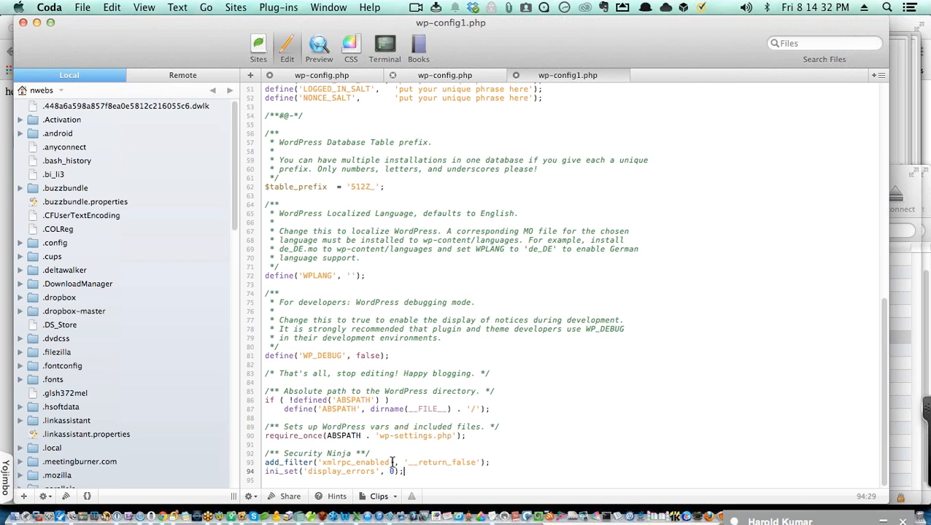
Step: Close wp-config1.php and view the first wp-config.php with the onforlig_devninja database settings
left_click(516, 75)
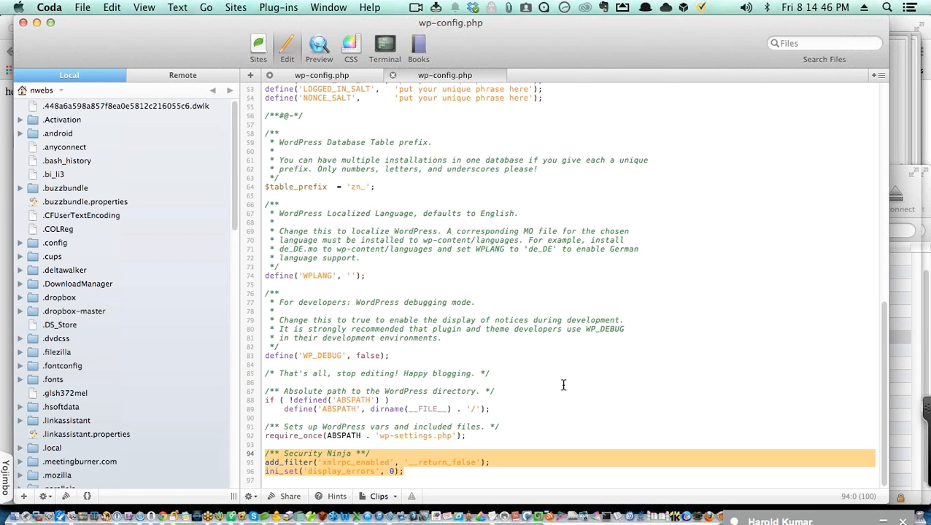
left_click(341, 75)
scroll(491, 169, "up", 1)
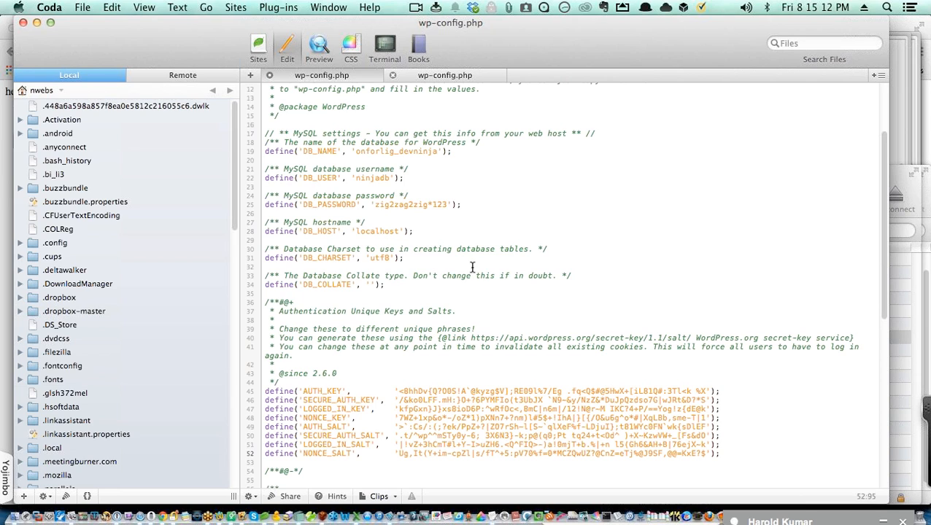
left_click(917, 55)
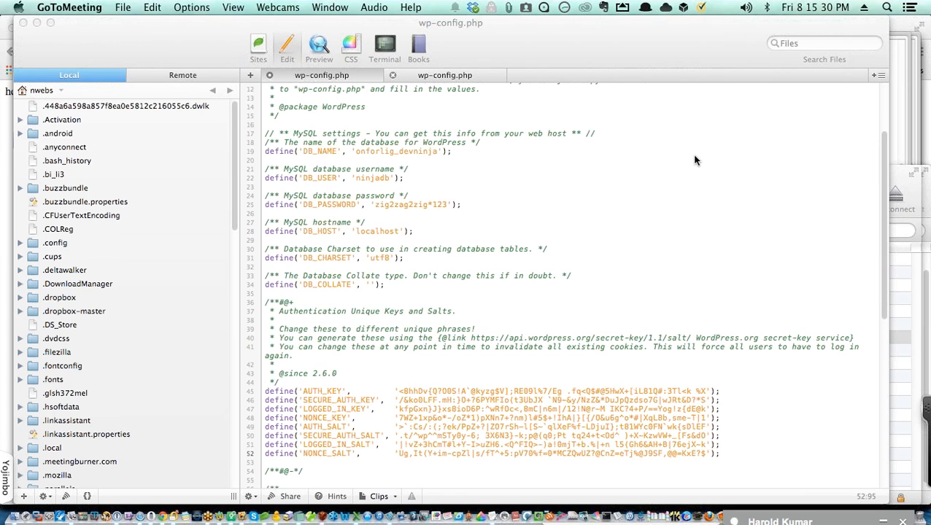
scroll(671, 256, "down", 2)
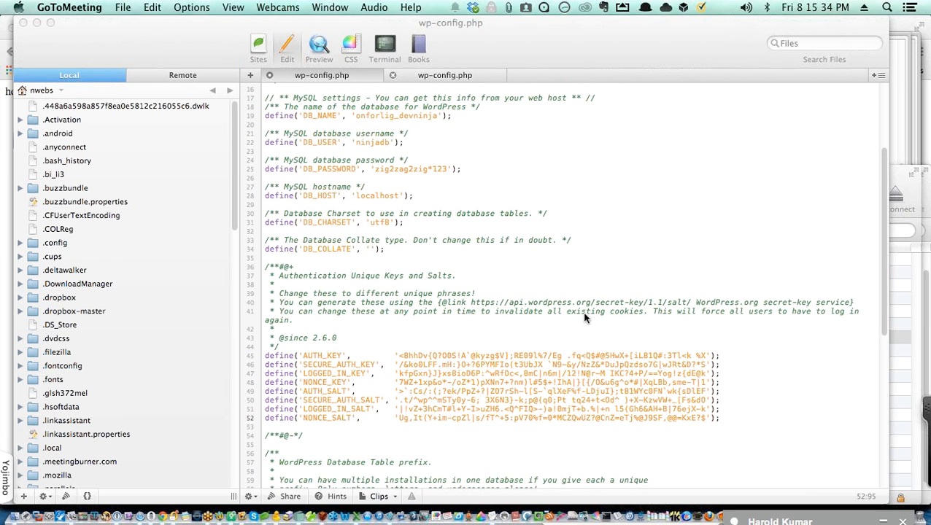
Step: Select the placeholder AUTH_KEY through NONCE_SALT lines in the second wp-config.php
left_click(452, 76)
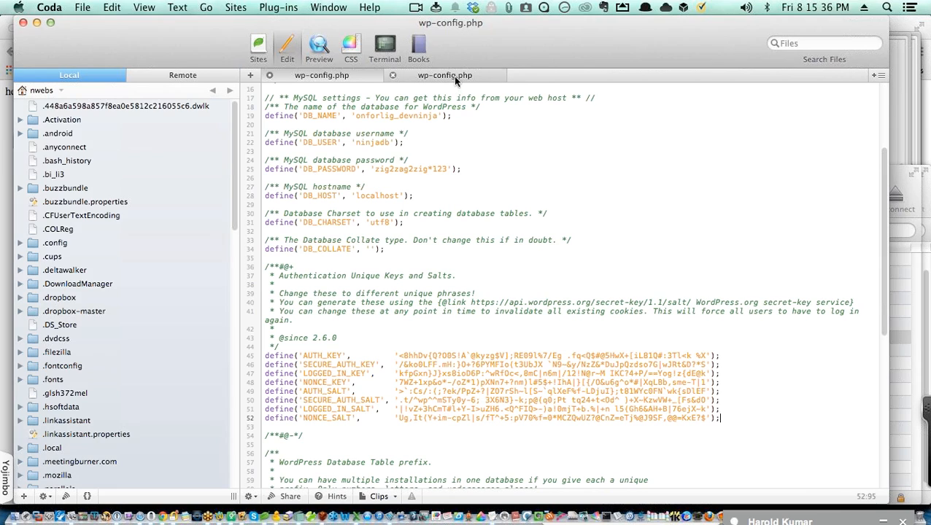
left_click(452, 75)
scroll(568, 313, "up", 3)
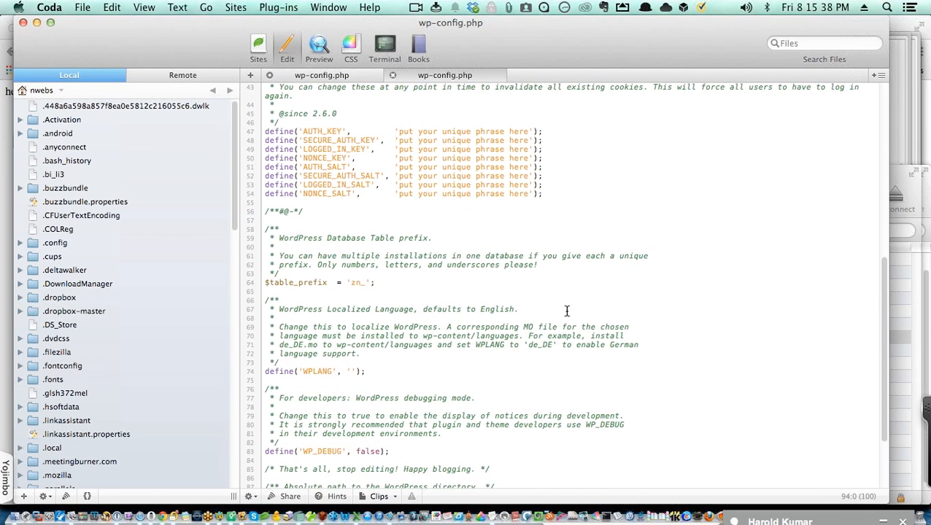
left_click_drag(541, 192, 249, 129)
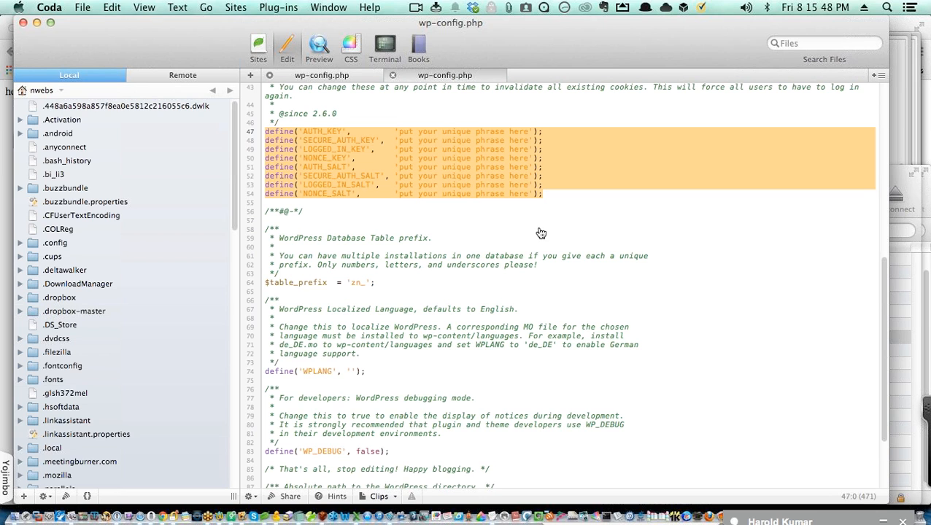
key("super+Tab")
key("super+Tab")
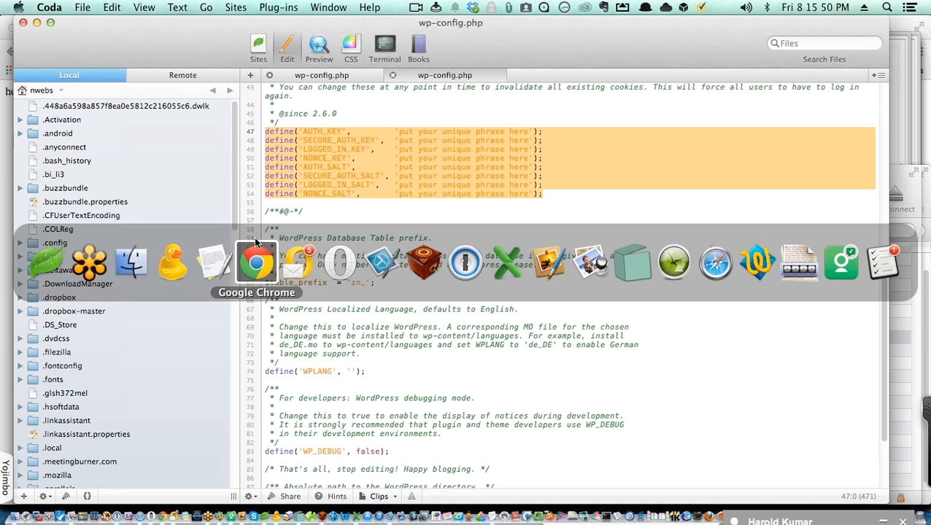
Step: Open the api.wordpress.org/secret-key/1.1/salt/ generator and regenerate fresh keys
left_click(255, 248)
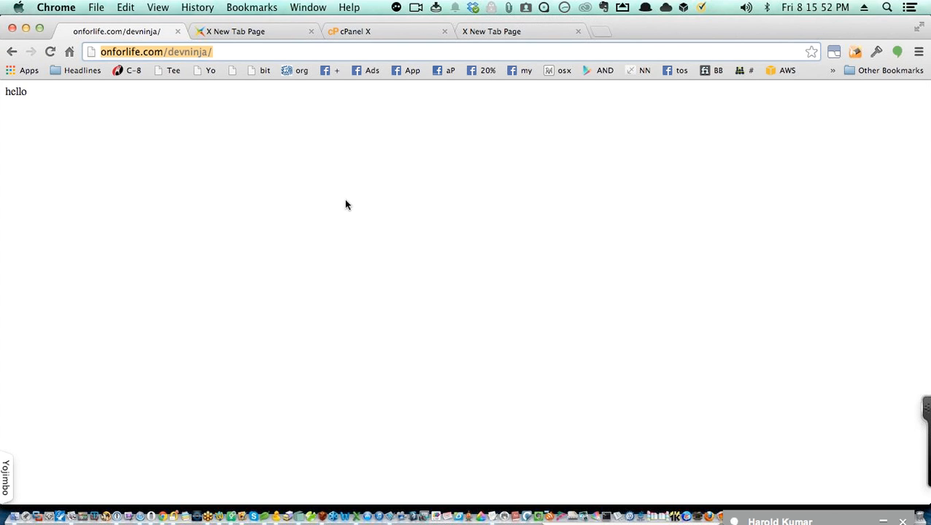
left_click(239, 32)
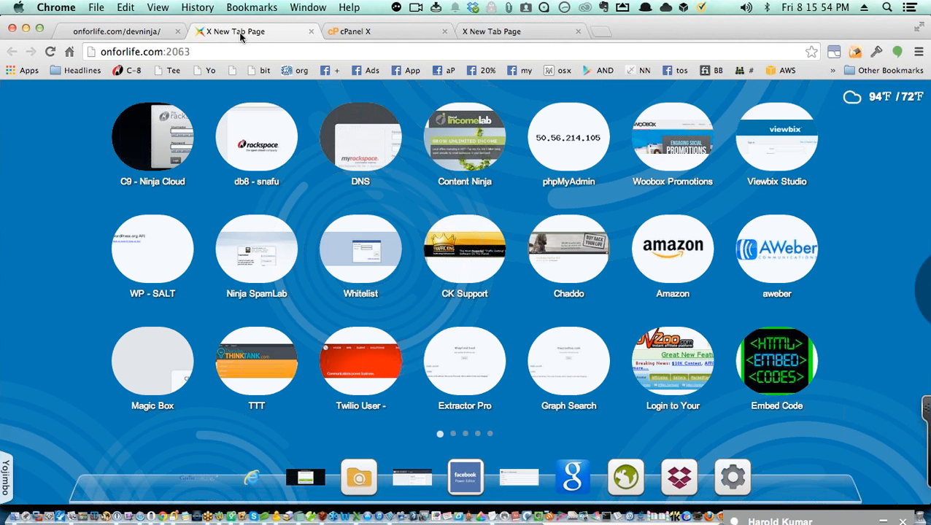
left_click(143, 251)
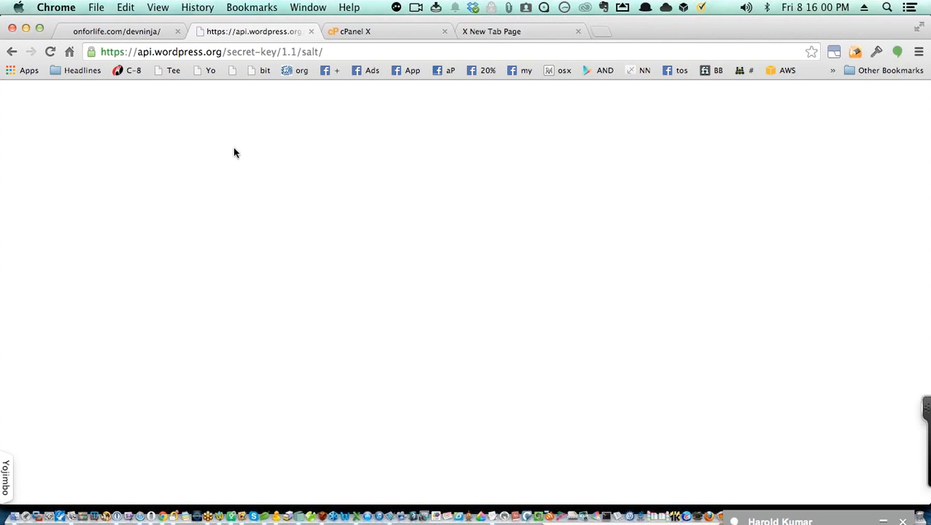
left_click(310, 57)
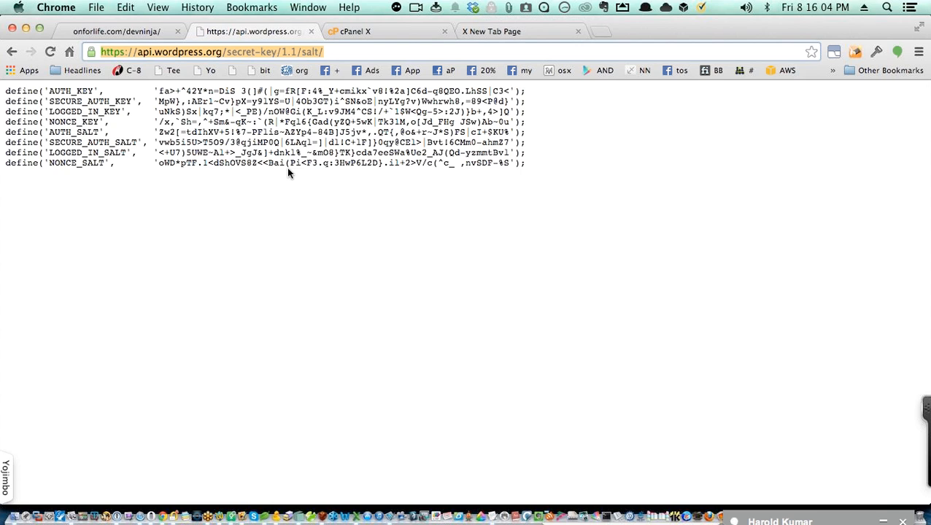
key("super+r")
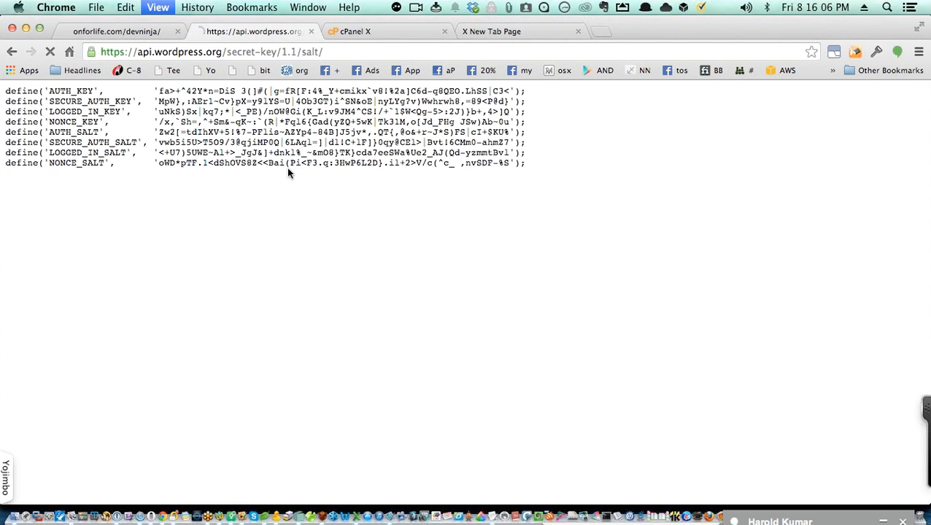
key("super+r")
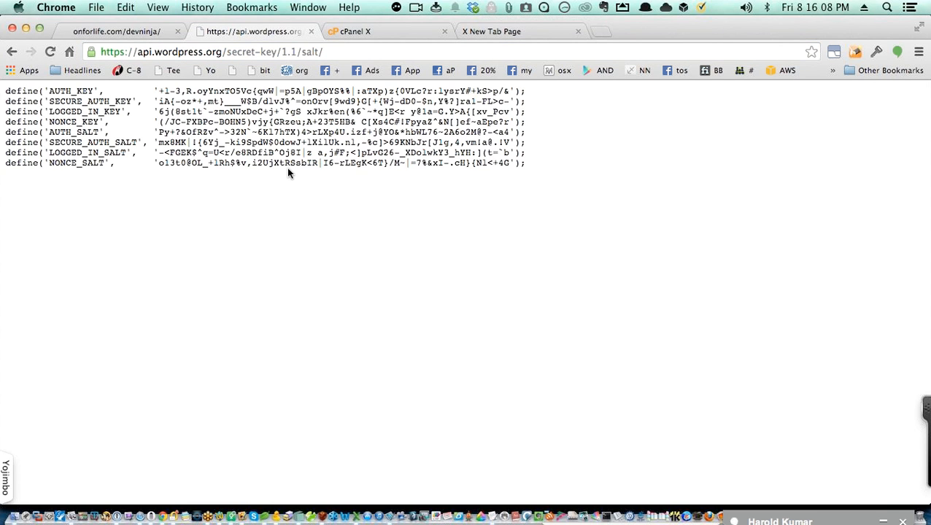
Step: Copy all eight generated key and salt define lines
left_click(340, 52)
key("super+c")
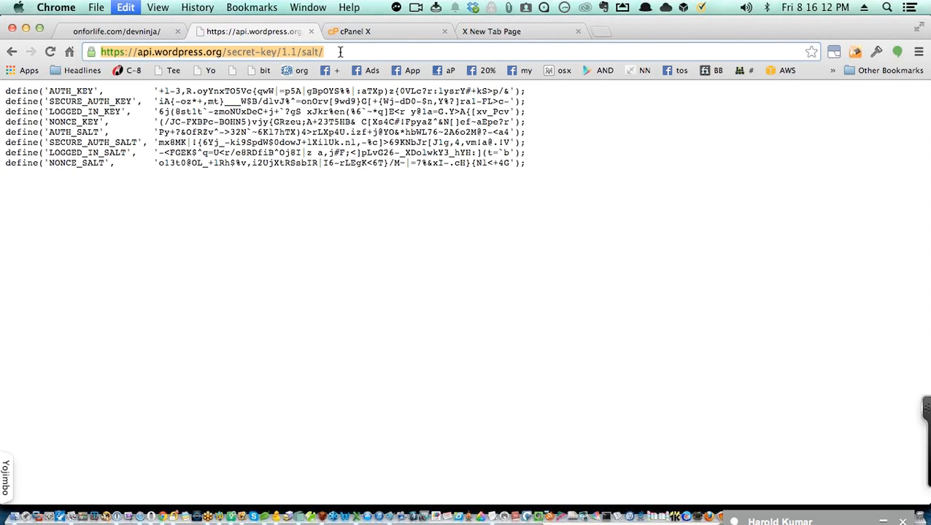
left_click(527, 168)
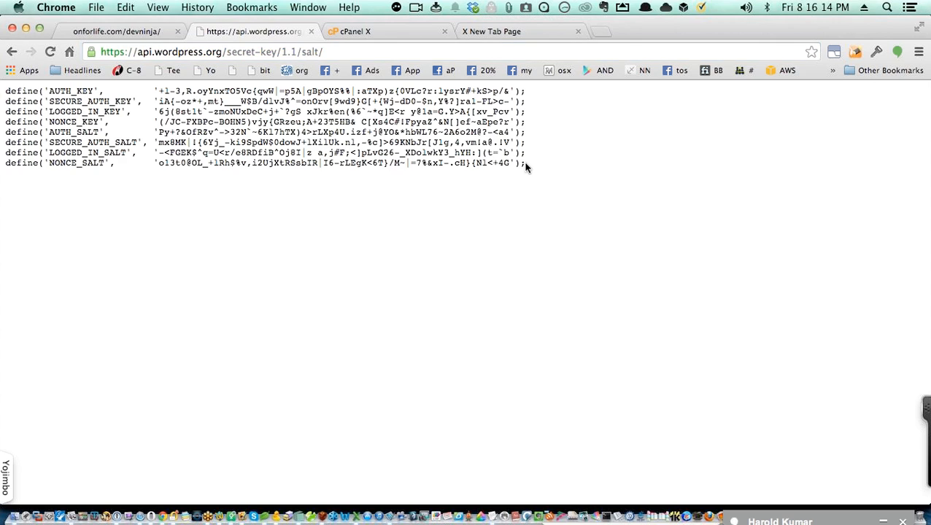
left_click_drag(526, 168, 3, 92)
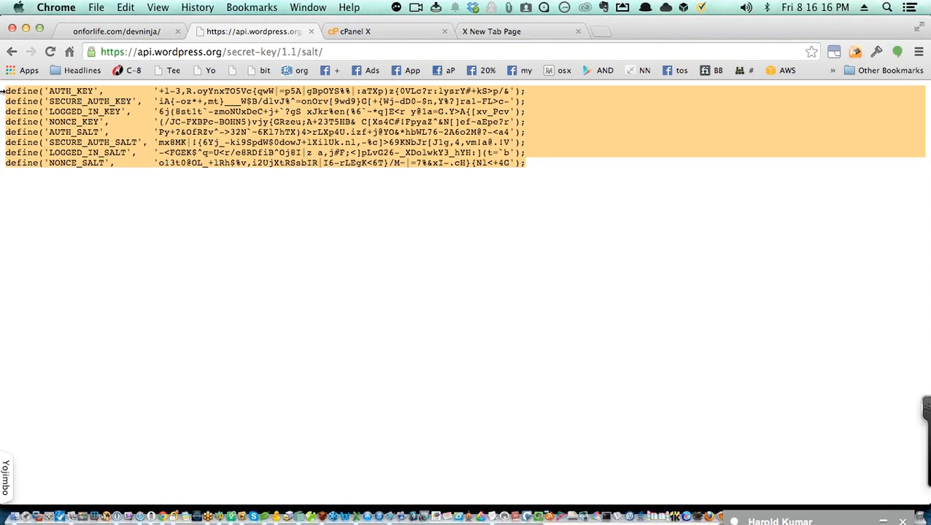
key("super+c")
key("super+Tab")
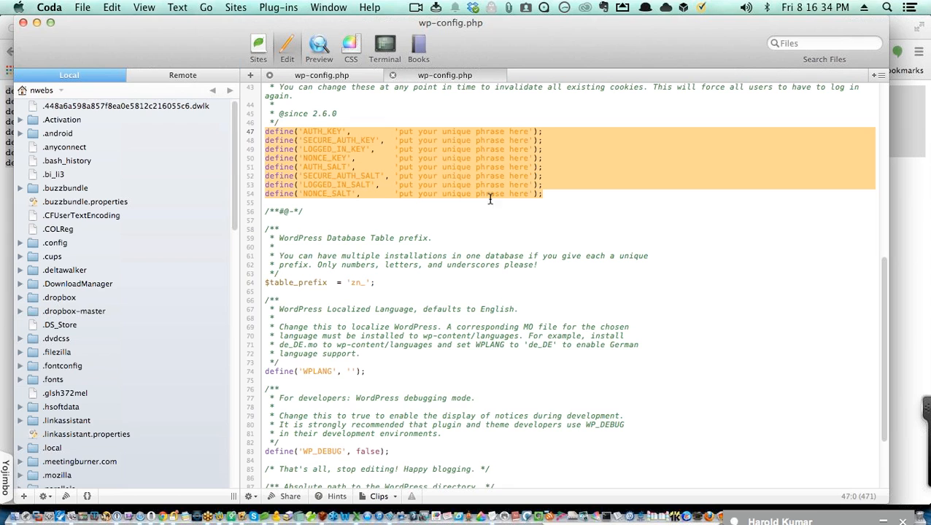
Step: Paste the new keys and salts over the old lines in wp-config.php and save it to the server
left_click(322, 75)
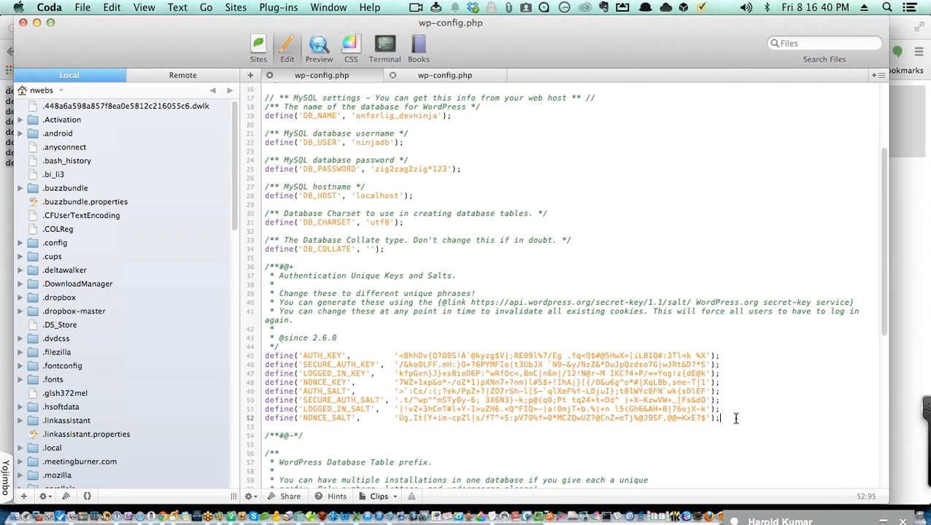
left_click_drag(729, 418, 233, 360)
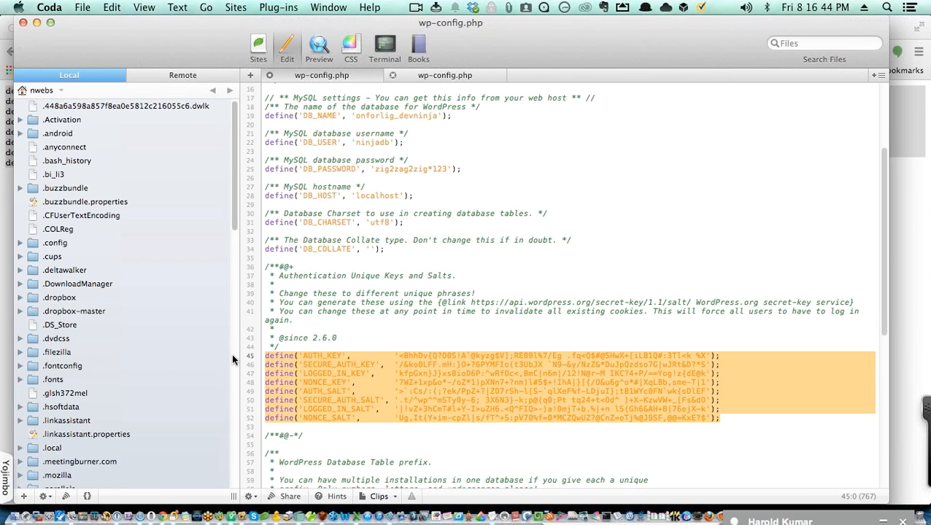
key("super+v")
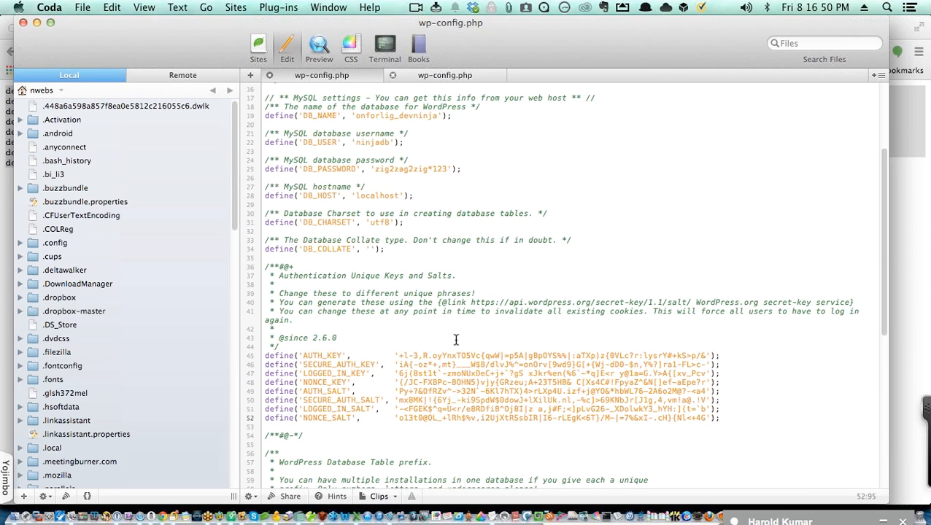
scroll(455, 340, "down", 3)
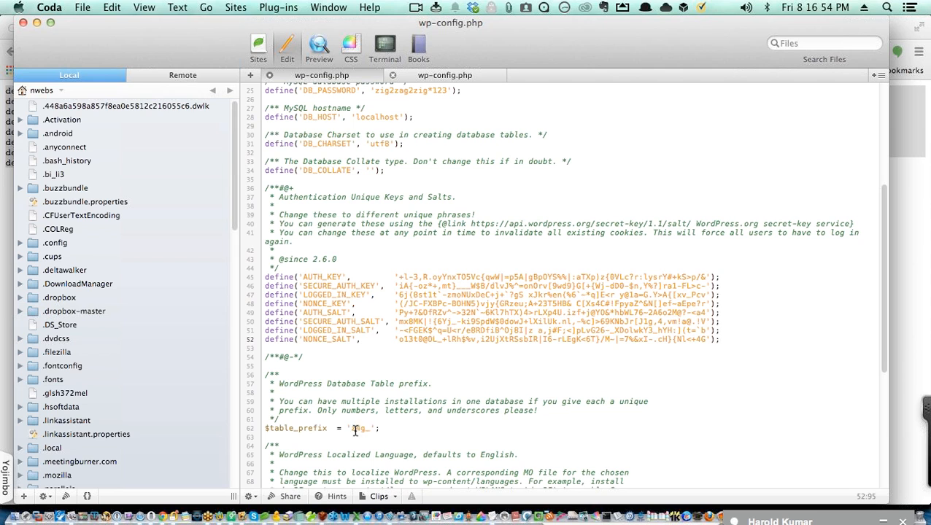
scroll(610, 373, "down", 2)
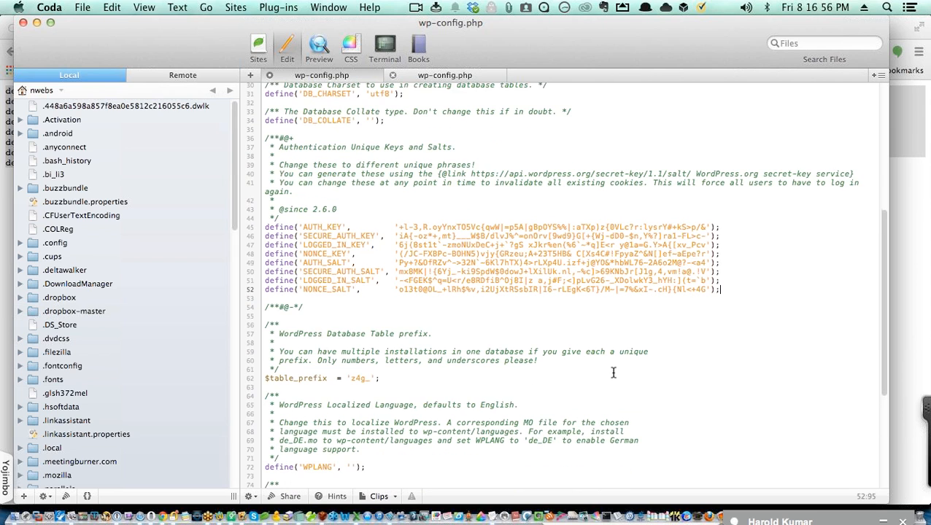
scroll(612, 372, "down", 7)
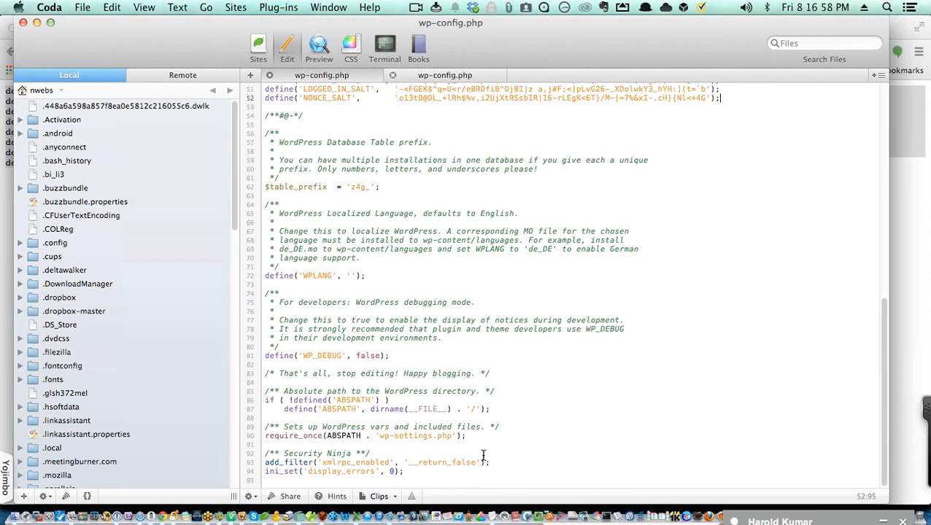
scroll(531, 439, "up", 1)
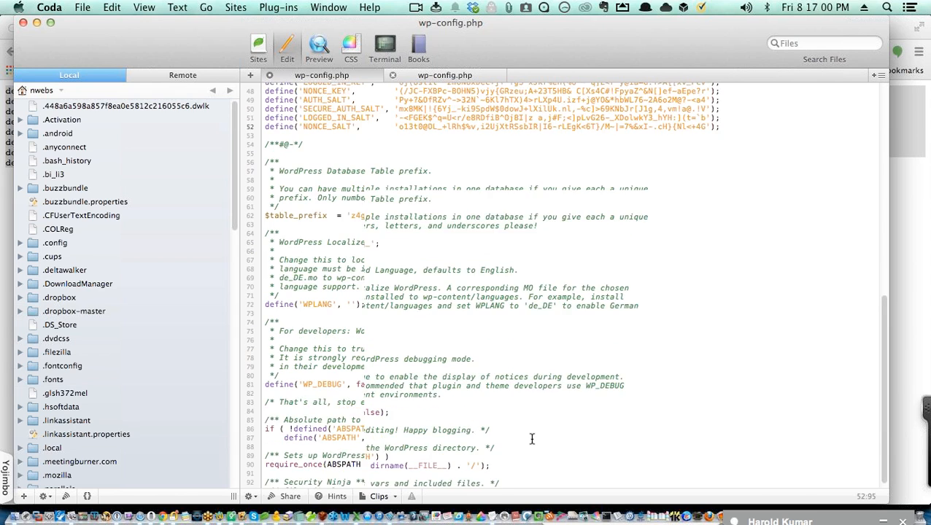
scroll(531, 438, "up", 4)
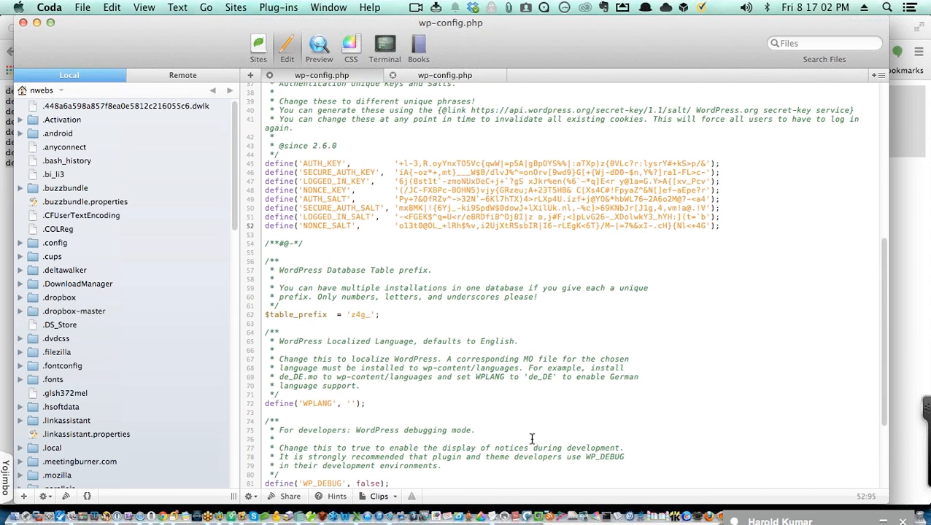
key("super+s")
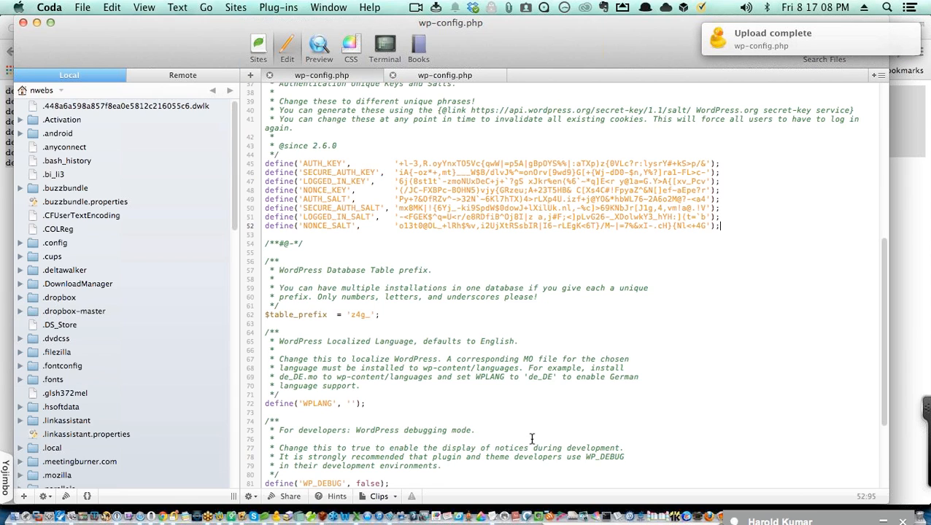
key("super+Tab")
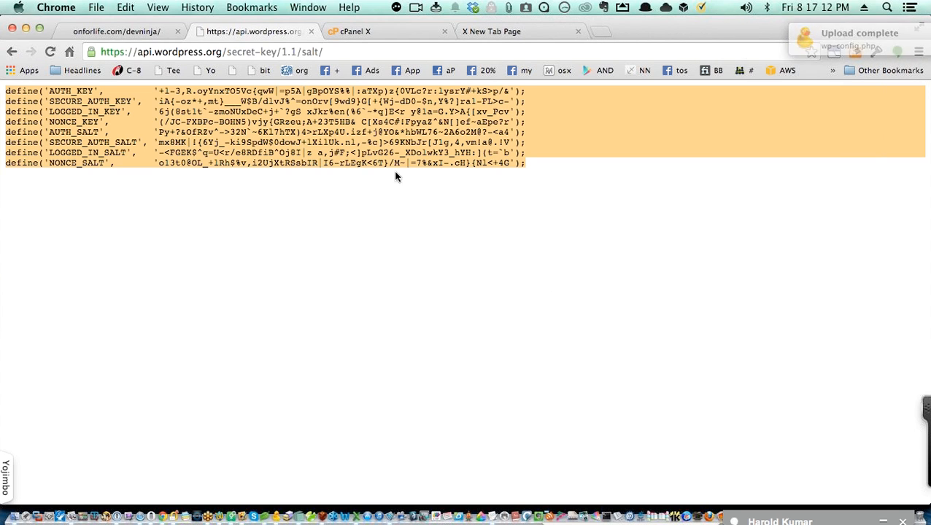
Step: Load onforlife.com/devninja/wp-admin in the devninja site tab
left_click(130, 33)
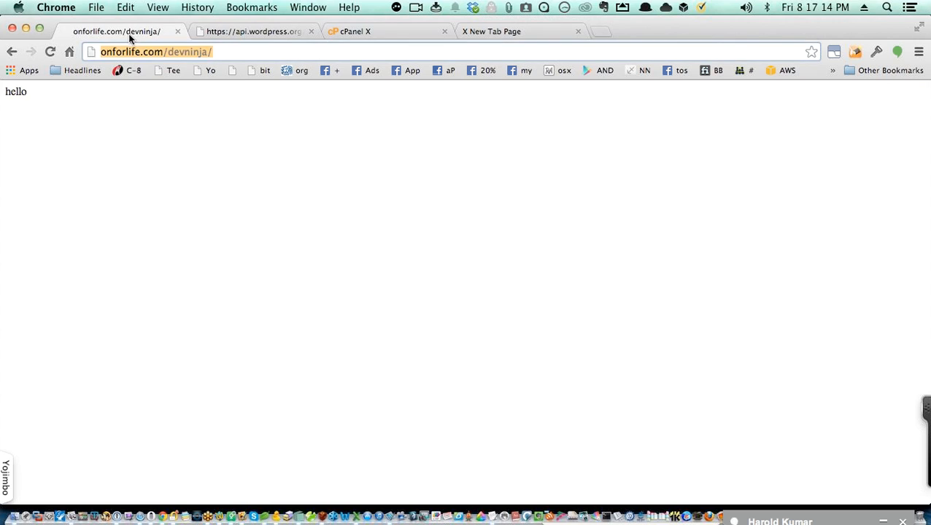
left_click(219, 51)
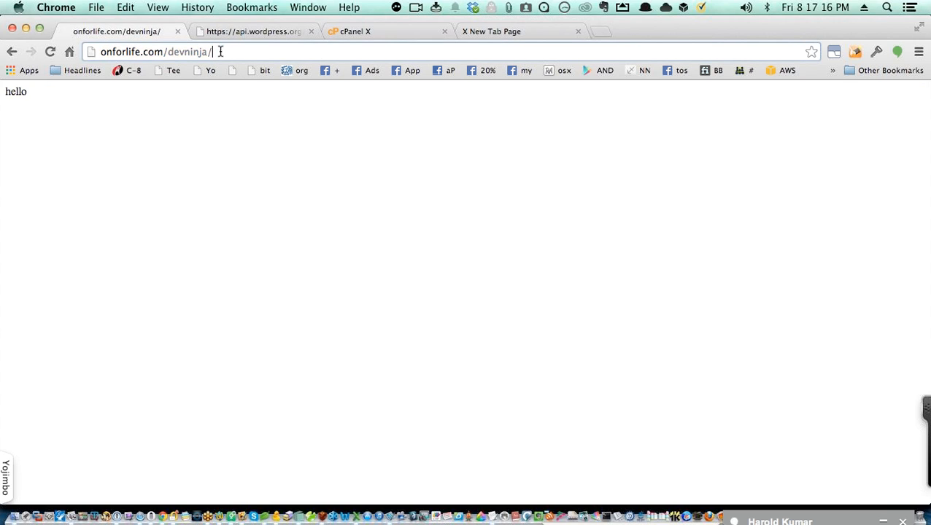
type("wp-adm")
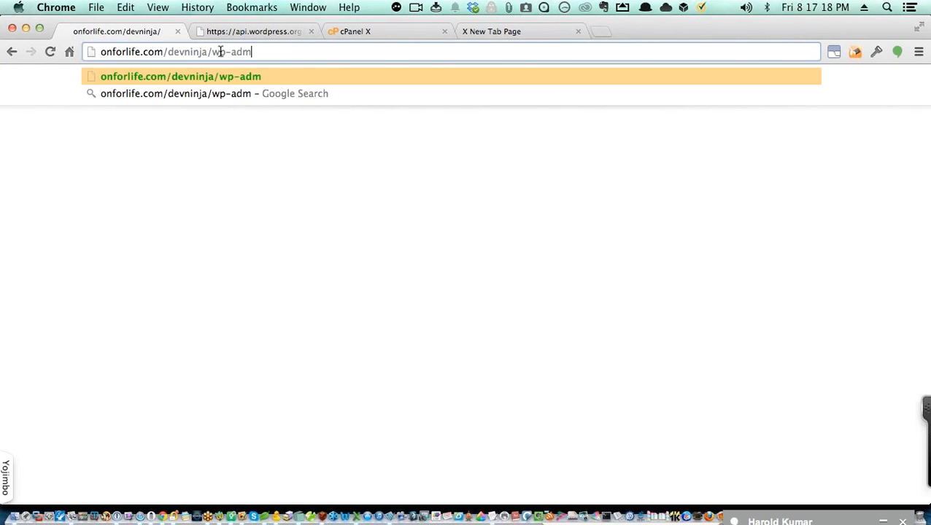
type("in")
key("Return")
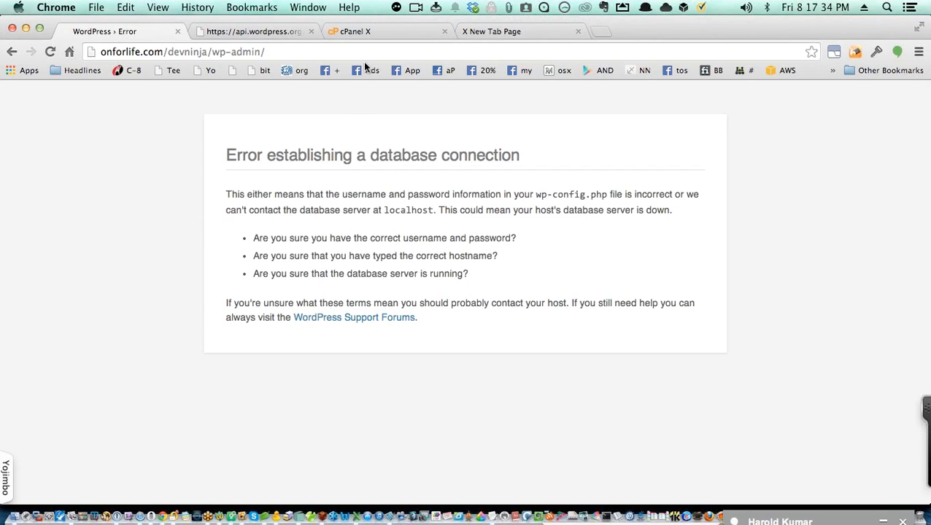
Step: Open the MySQL Databases page in cPanel
left_click(366, 32)
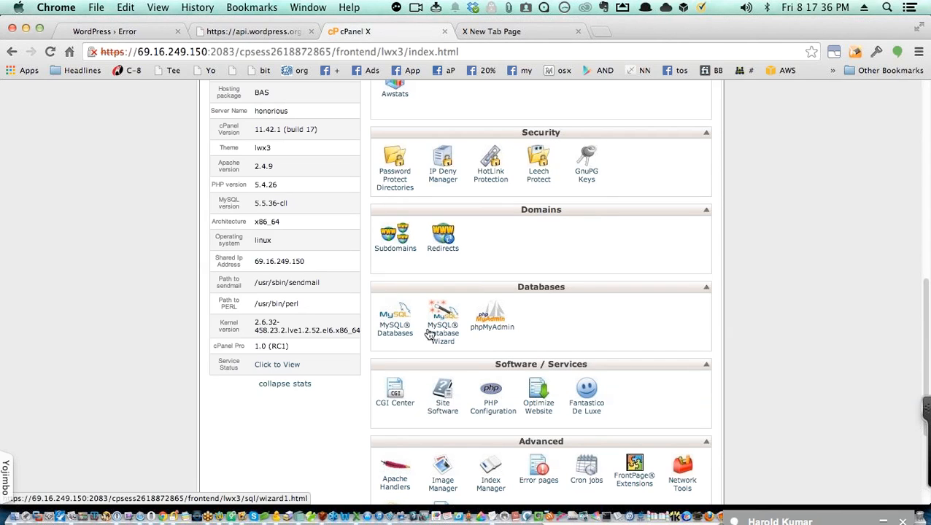
scroll(389, 340, "up", 2)
scroll(390, 341, "up", 1)
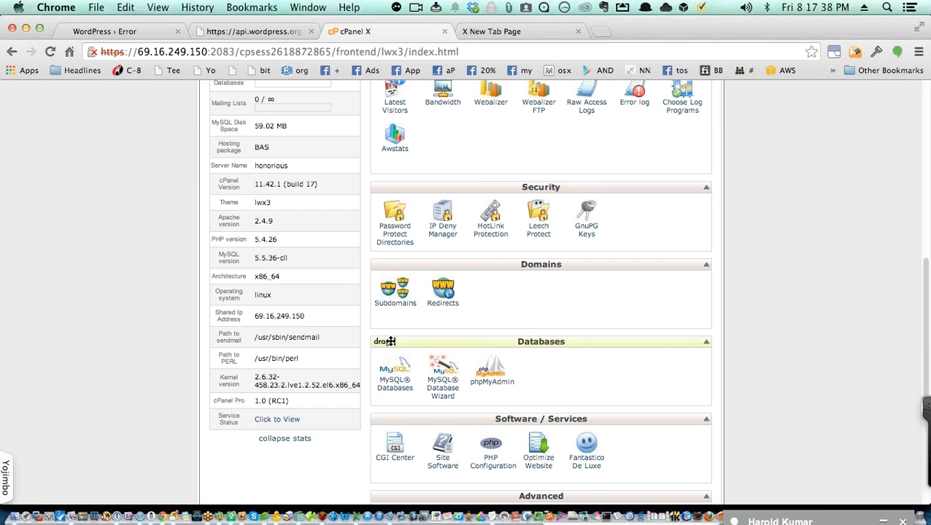
scroll(389, 338, "down", 1)
scroll(437, 342, "up", 3)
scroll(494, 352, "down", 10)
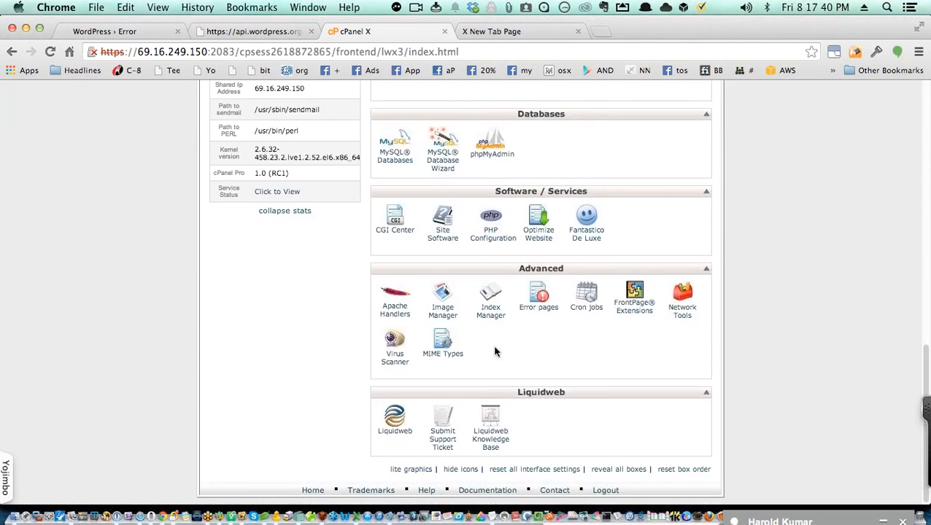
scroll(495, 352, "up", 2)
scroll(406, 219, "up", 3)
left_click(392, 274)
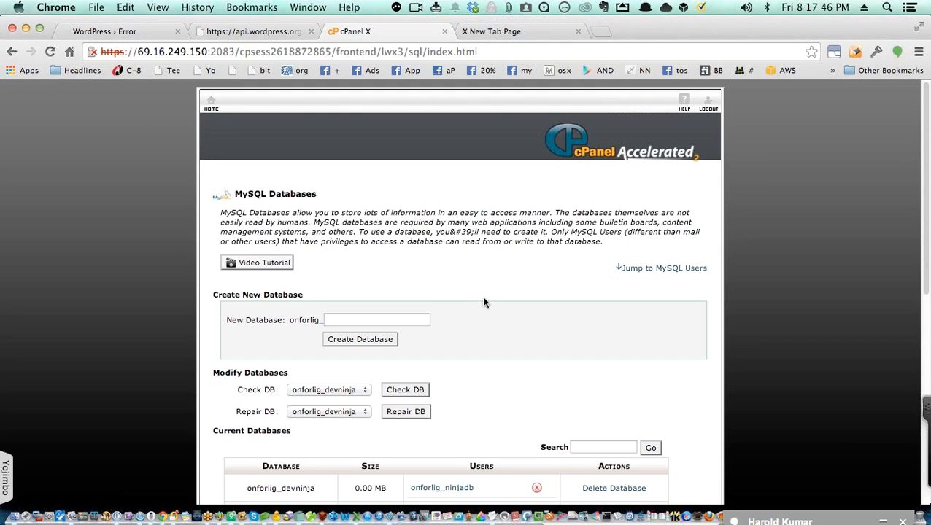
Step: Copy the full database user name onforlig_ninjadb from Current Users
scroll(489, 308, "down", 2)
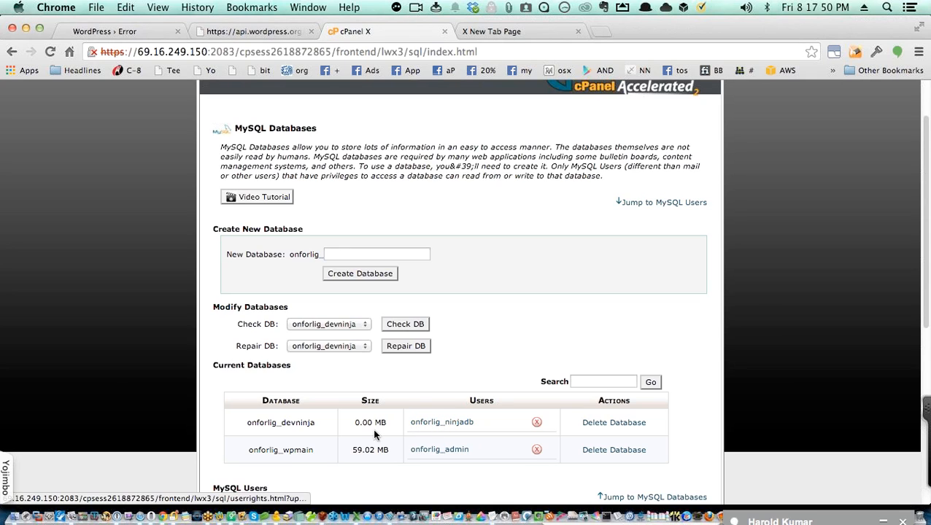
scroll(408, 441, "down", 2)
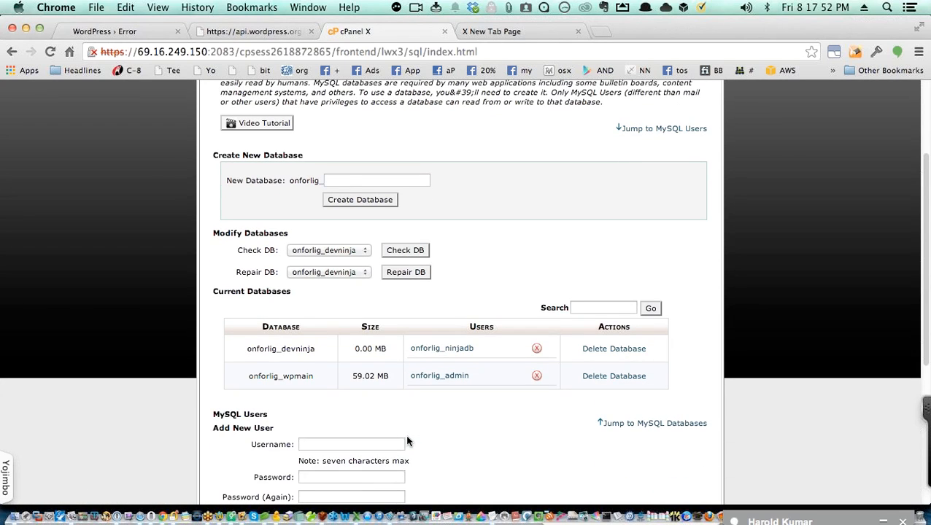
scroll(441, 439, "down", 5)
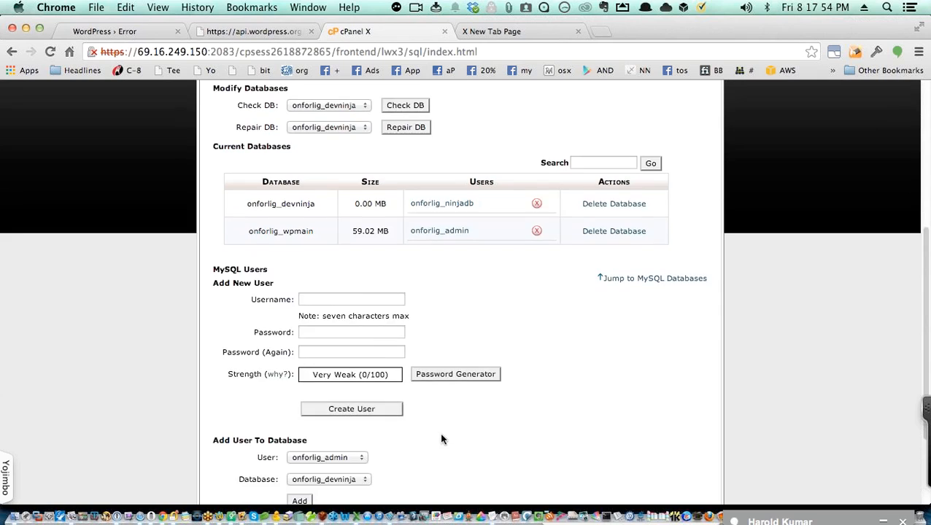
scroll(441, 439, "down", 3)
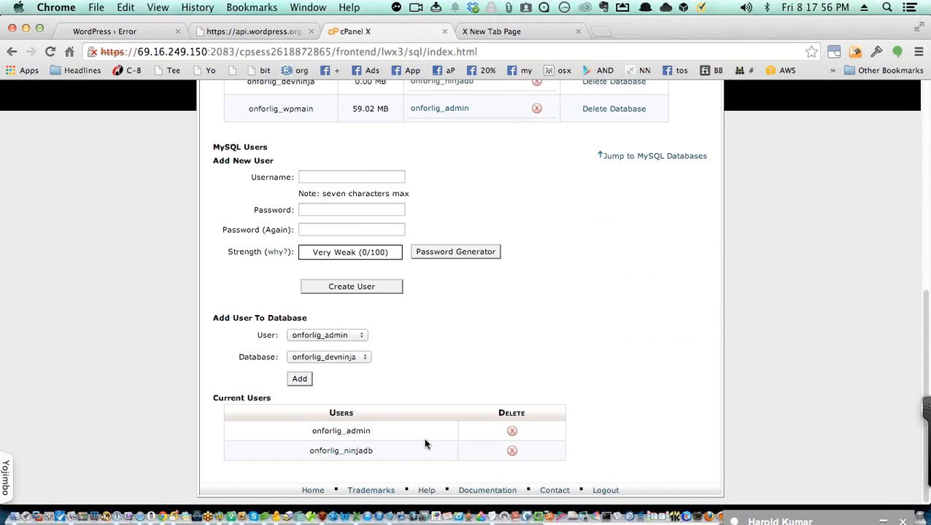
left_click_drag(374, 451, 307, 451)
key("super+c")
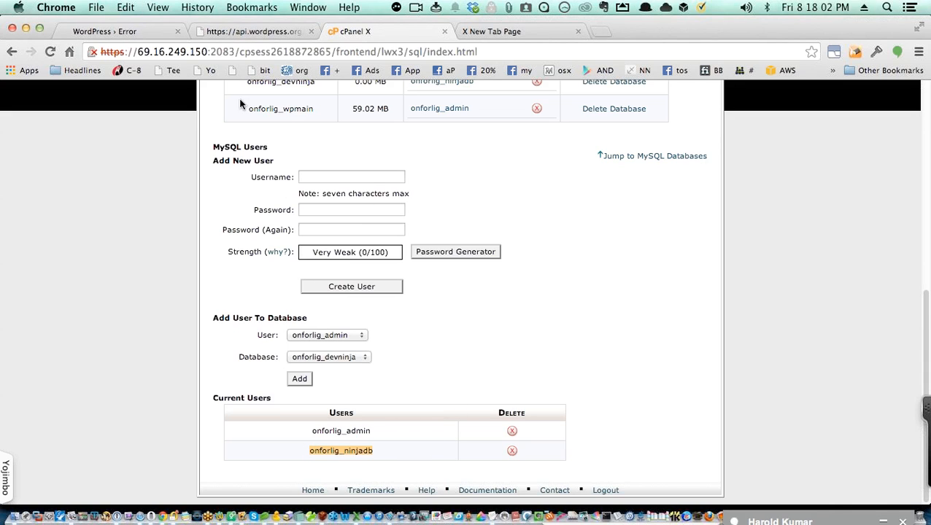
key("super+Tab")
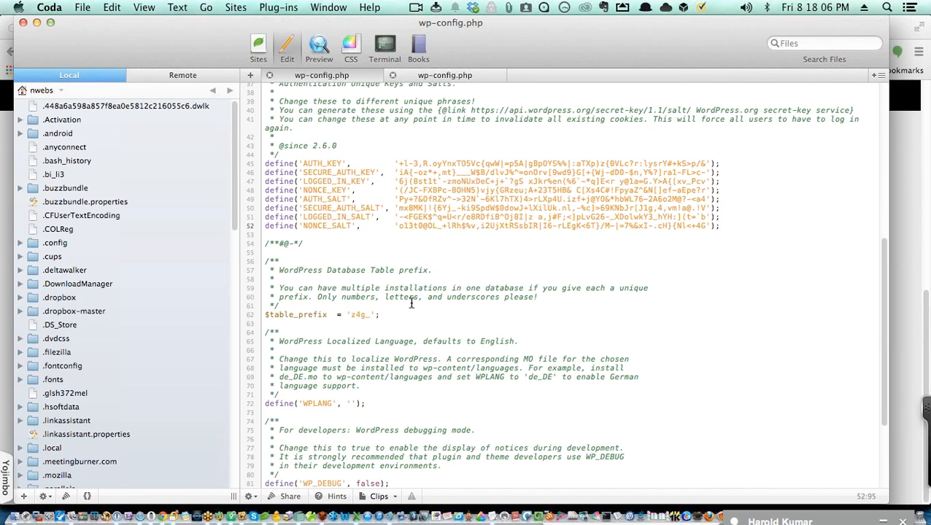
scroll(411, 304, "up", 8)
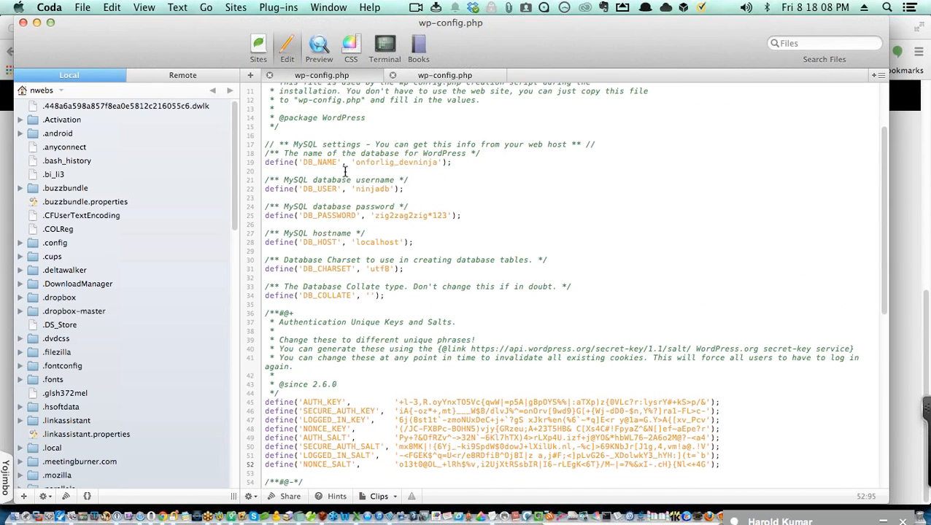
Step: Replace DB_USER 'ninjadb' with onforlig_ninjadb in wp-config.php and save it
double_click(368, 189)
key("super+v")
key("super+s")
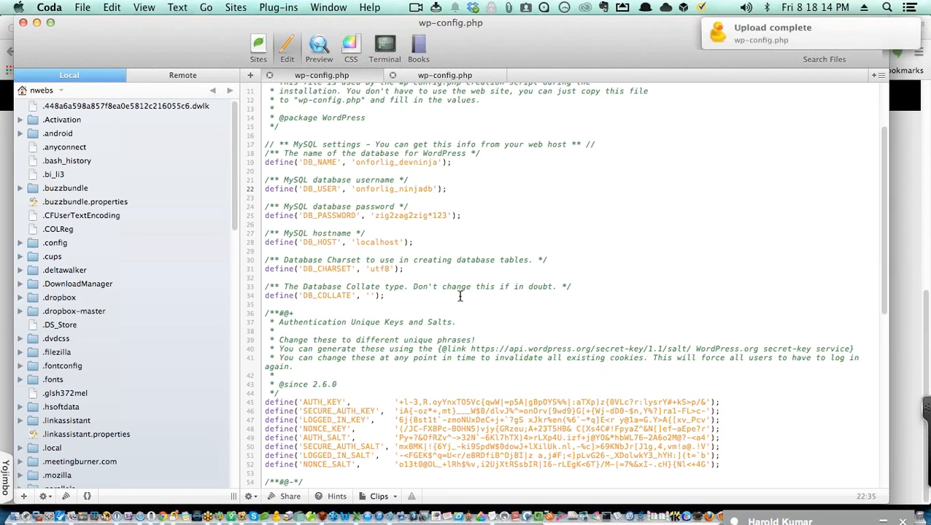
key("super+Tab")
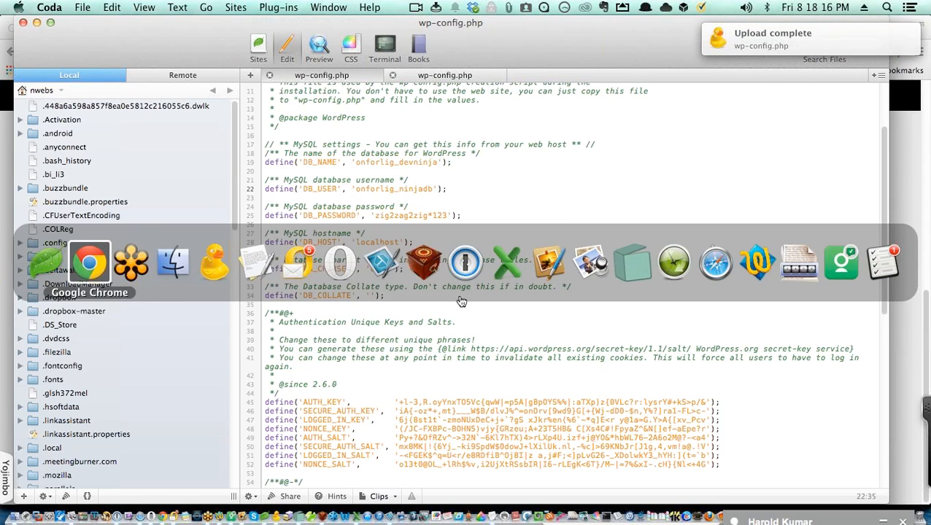
left_click(90, 264)
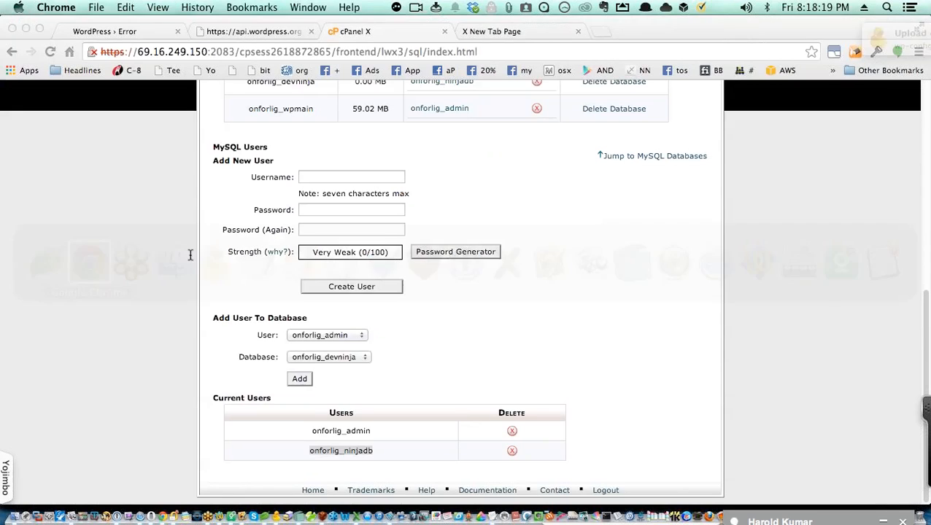
Step: Reload the installer and enter site title 'Demo Install', username admin and the password twice
left_click(122, 34)
key("super+r")
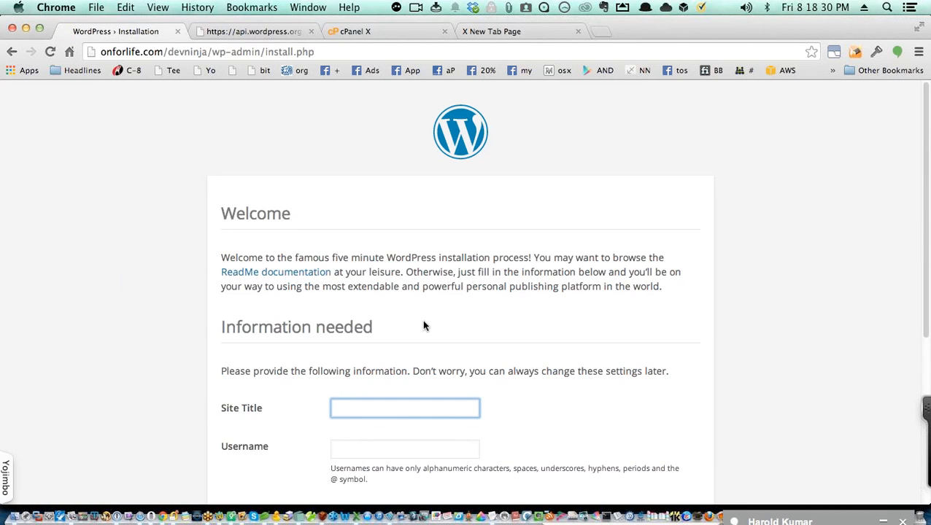
type("Demo Install")
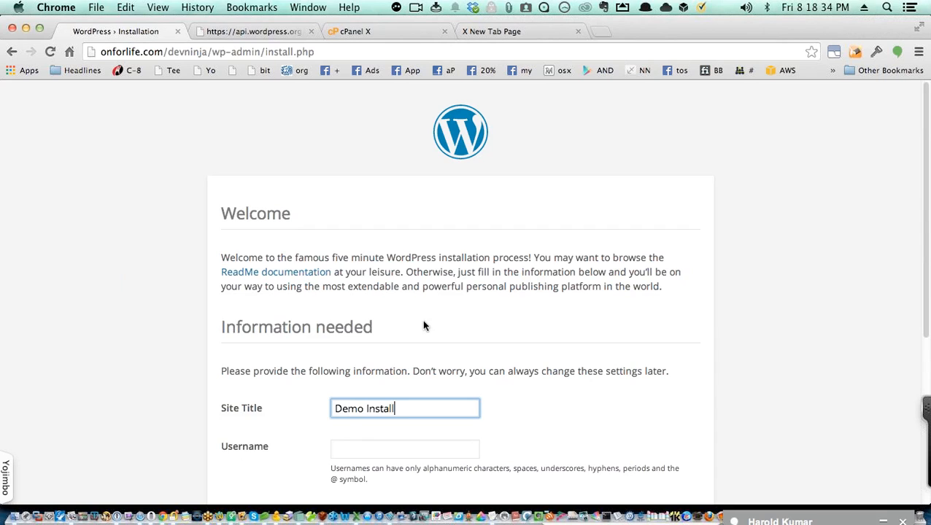
key("Tab")
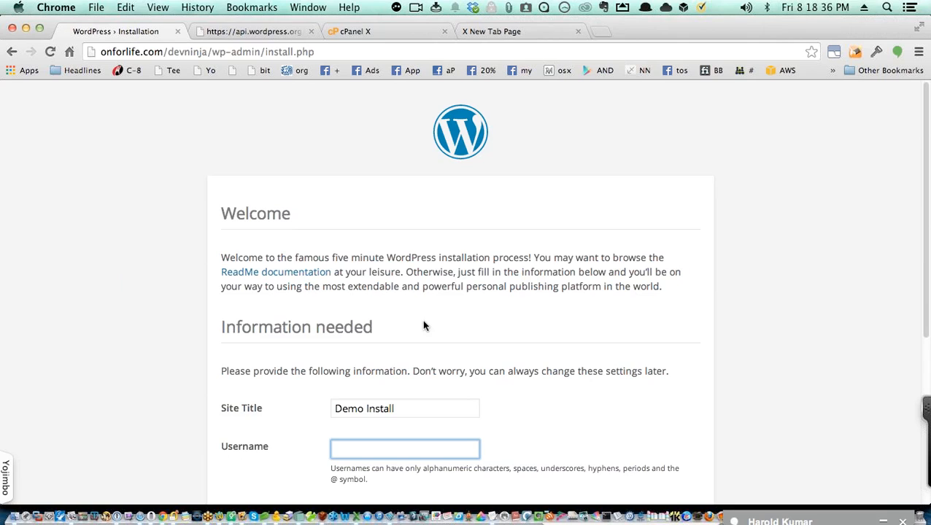
scroll(546, 358, "down", 2)
scroll(546, 359, "down", 2)
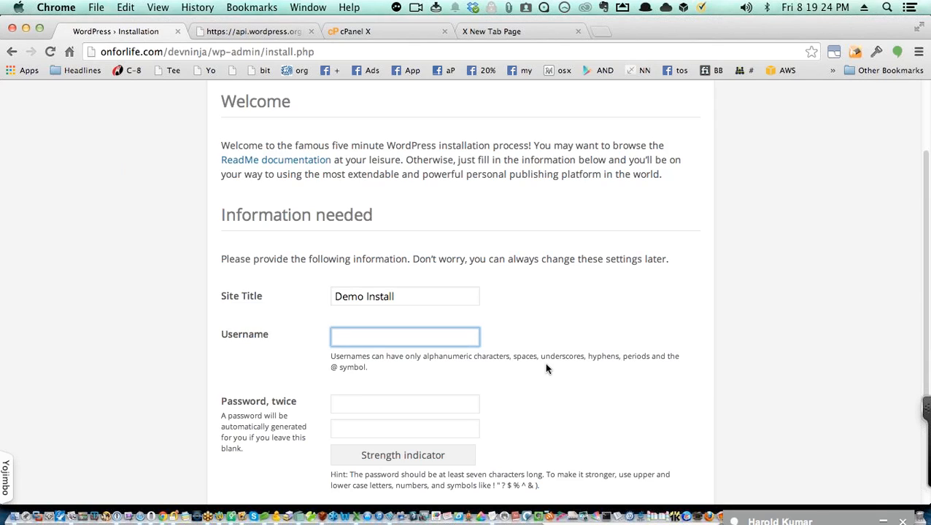
type("admin")
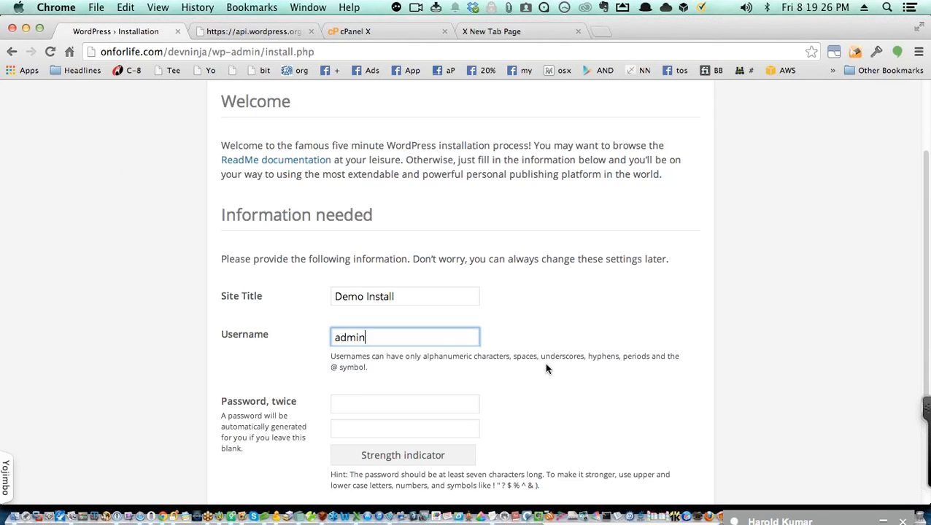
key("Tab")
type("1234567")
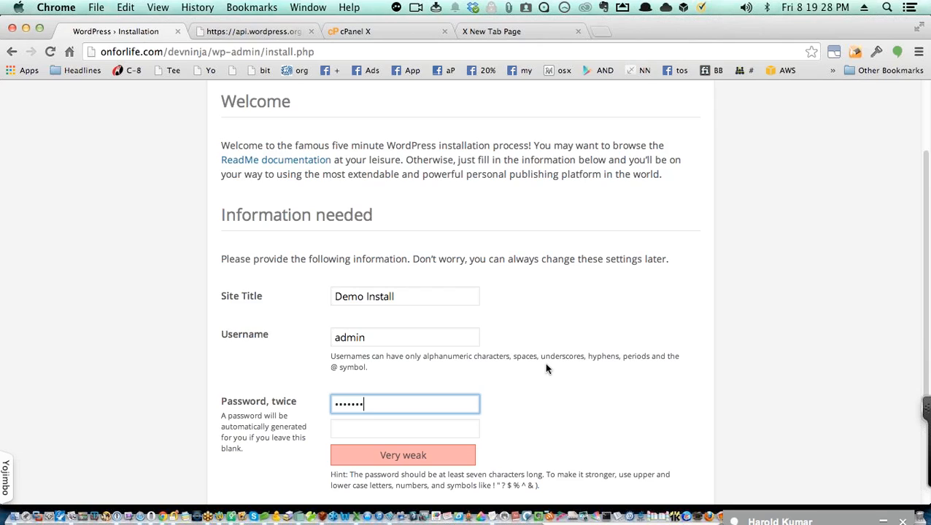
key("Tab")
type("123456")
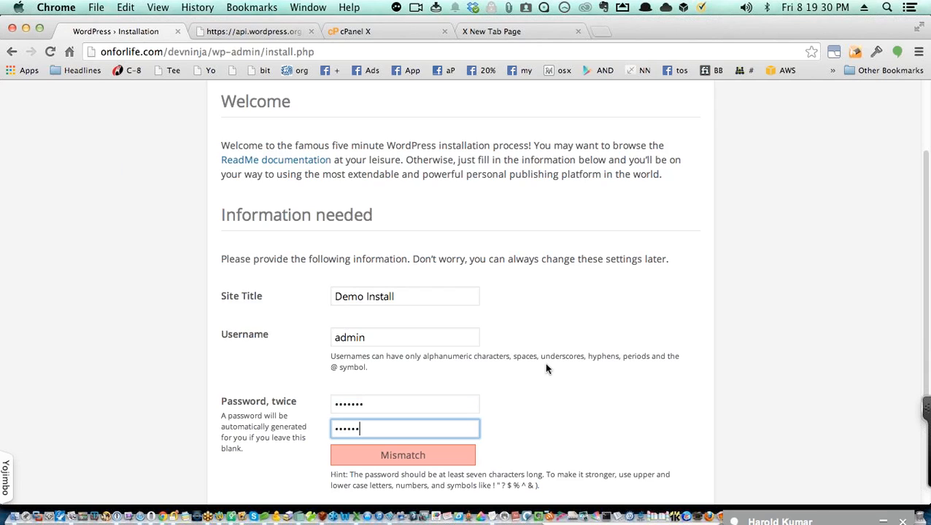
type("7")
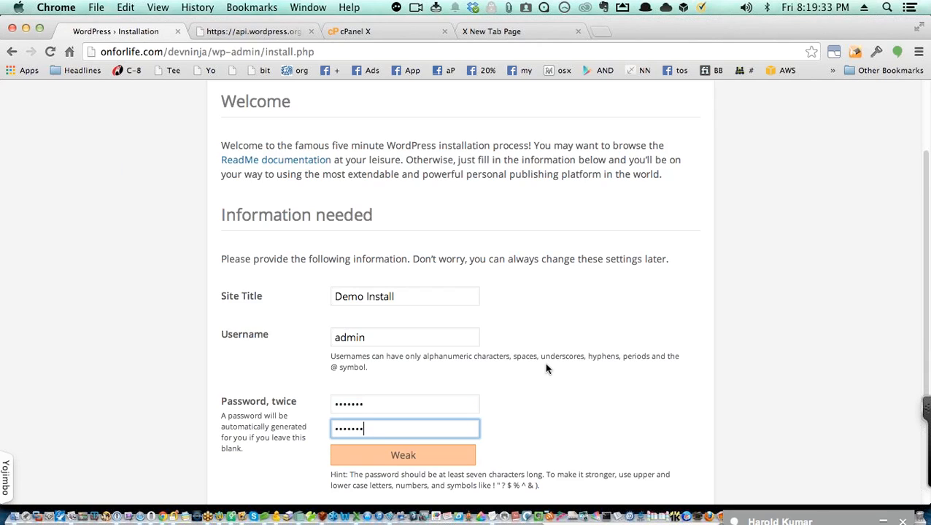
Step: Fill in the suggested e-mail address, turn off search engine indexing, and install WordPress
scroll(532, 343, "down", 5)
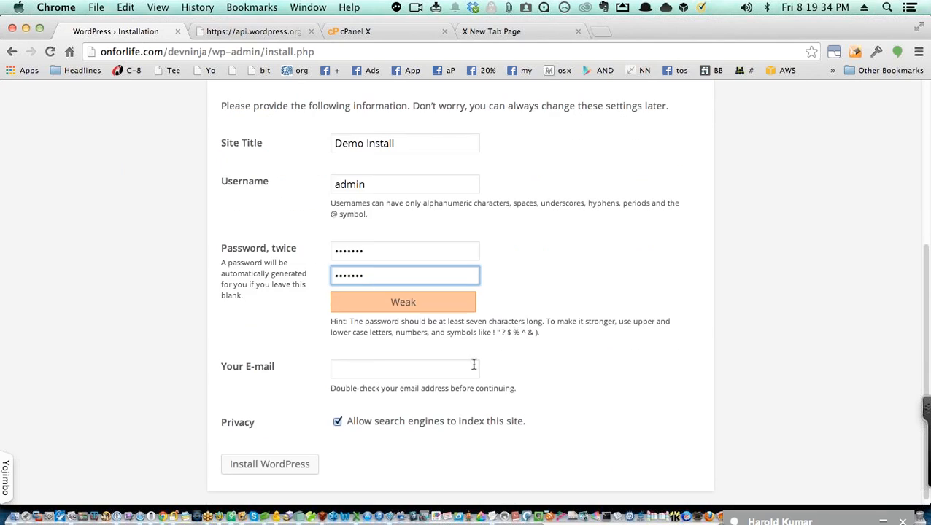
left_click(398, 371)
type("w")
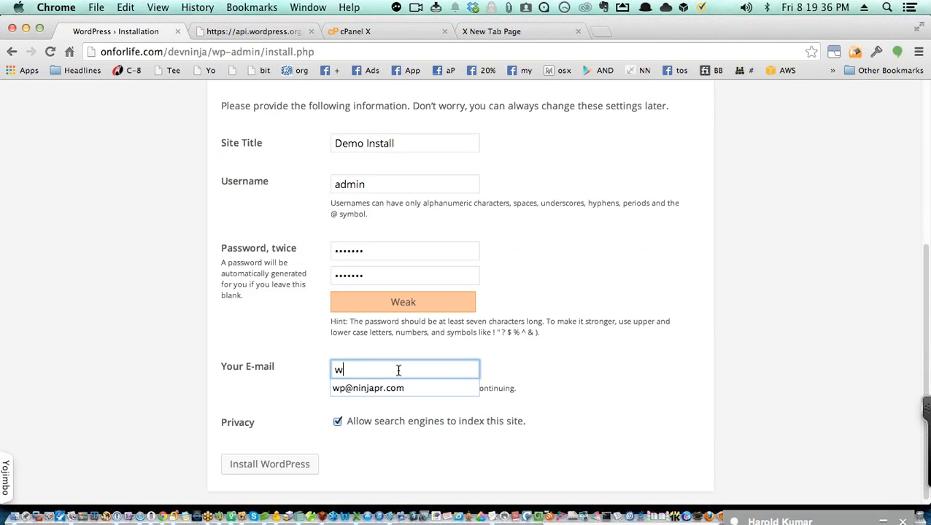
key("Down")
key("Down")
key("Return")
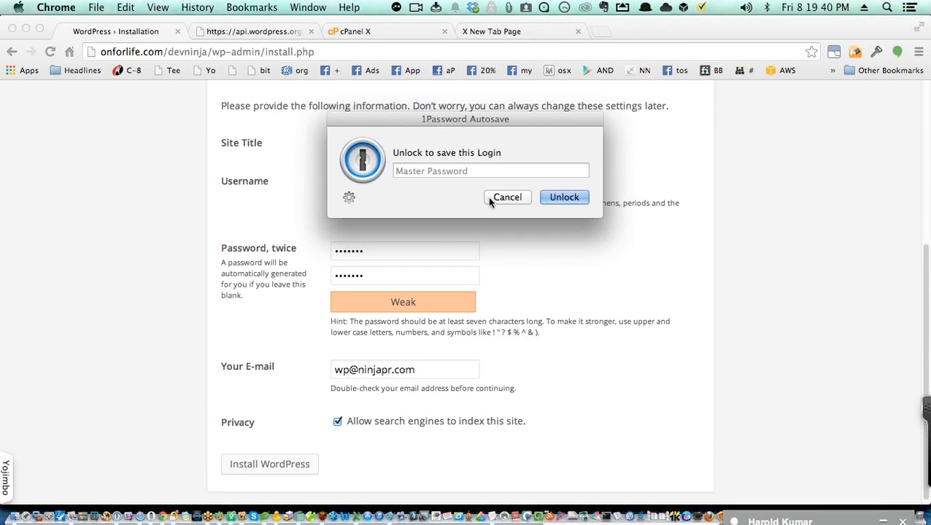
left_click(501, 197)
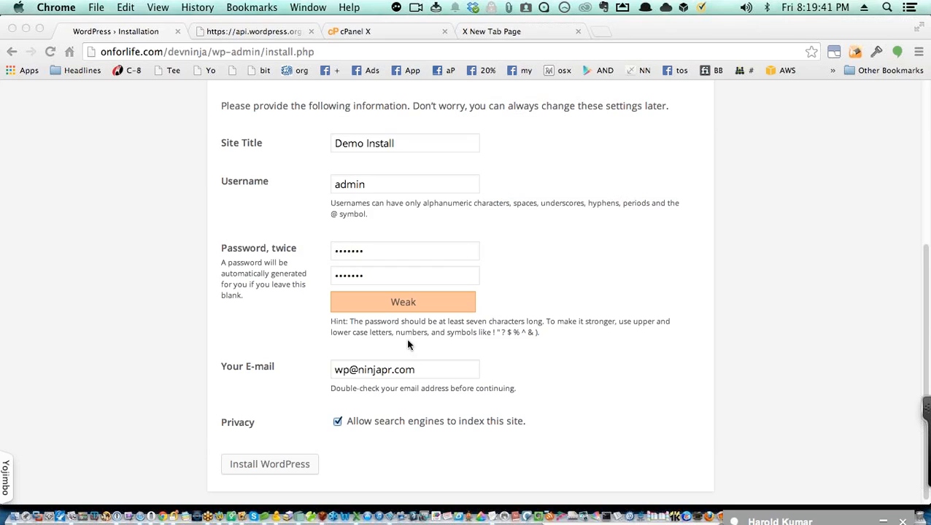
left_click(337, 423)
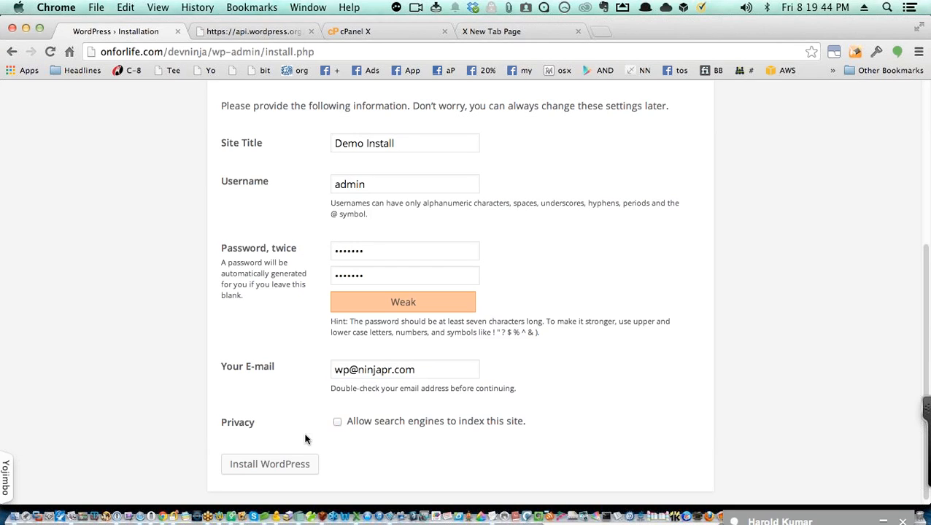
left_click(287, 464)
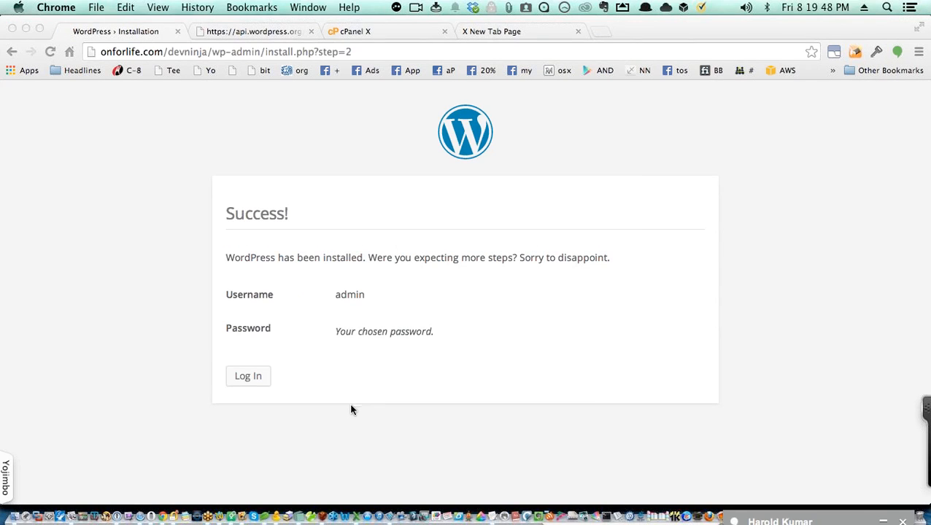
Step: Sign in to WordPress as admin with its password and clear the 1Password unlock prompt
left_click(257, 375)
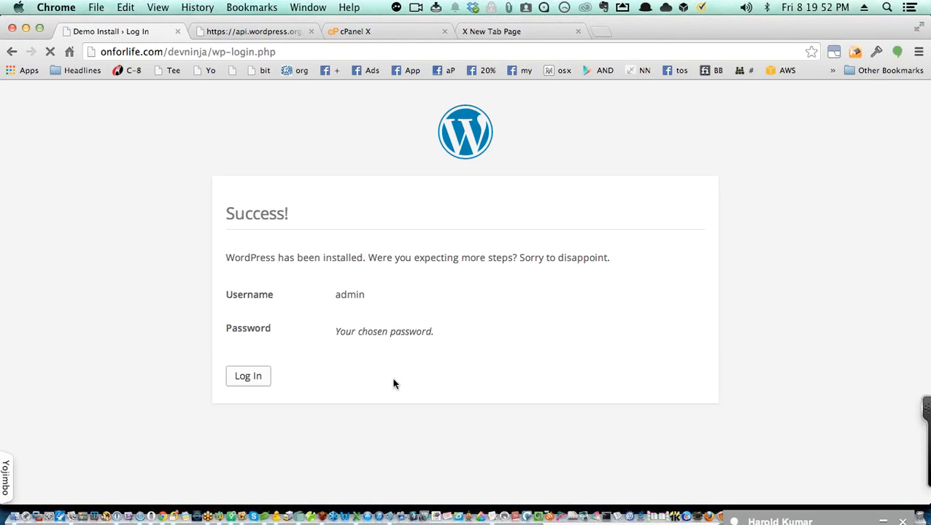
type("admin")
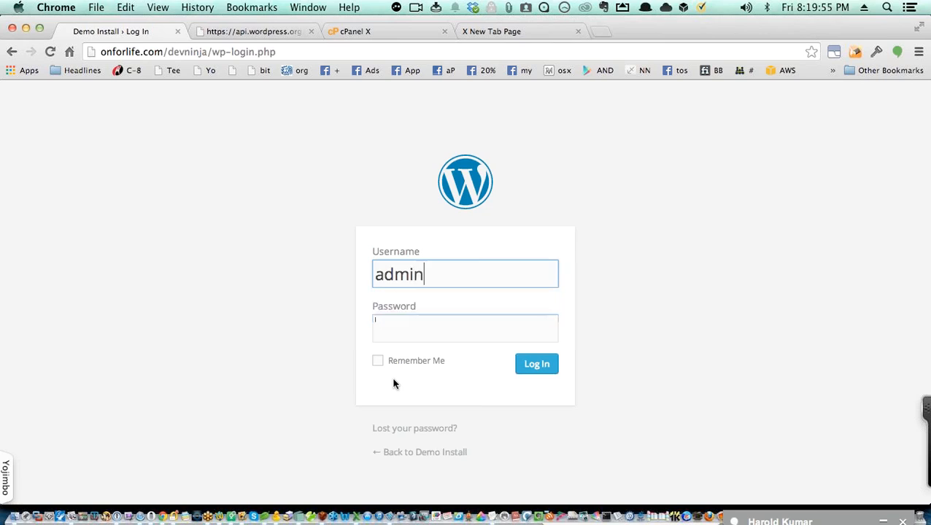
key("Tab")
type("•••••••")
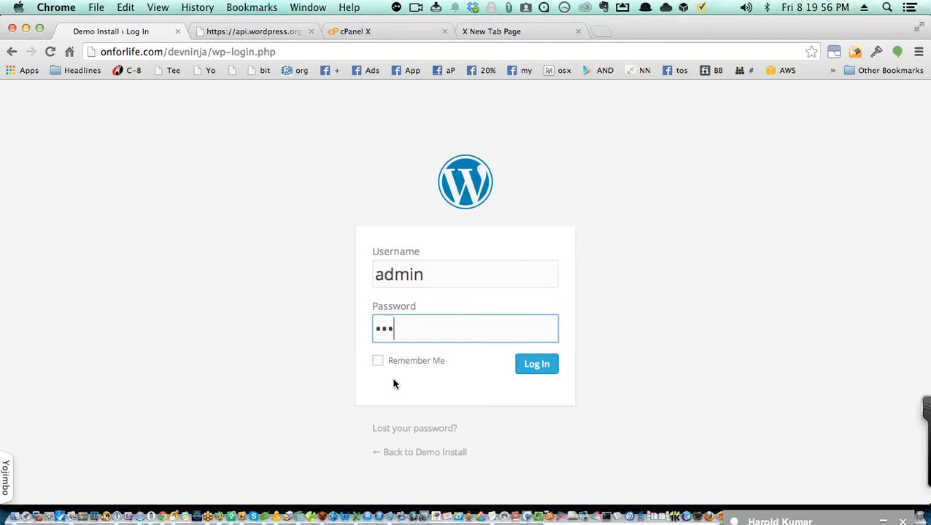
key("Return")
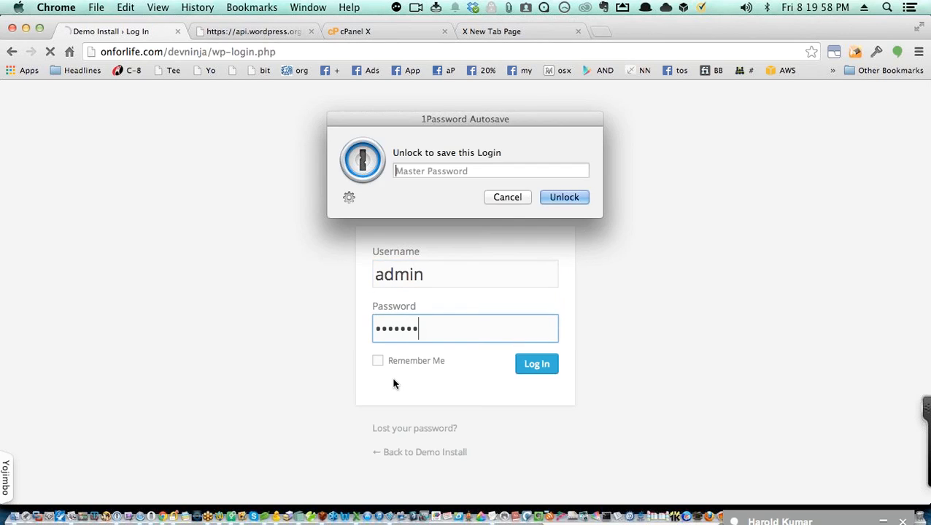
type("•")
key("Return")
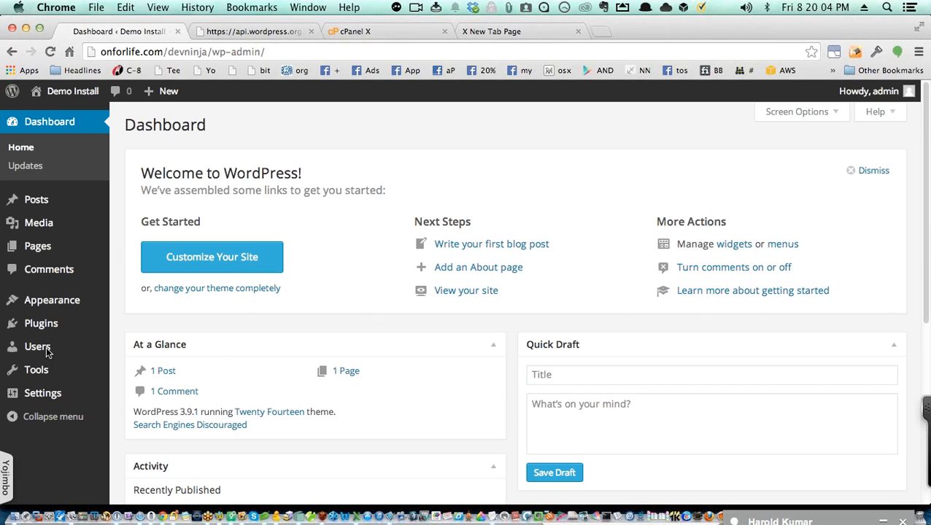
Step: Start a new user under Users > Add New with the username secureZig
mouse_move(61, 353)
left_click(147, 367)
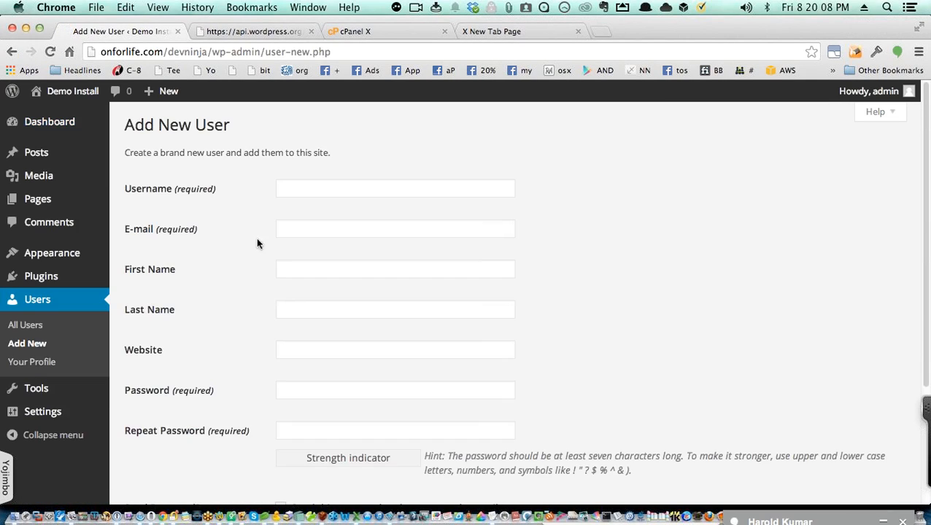
left_click(298, 189)
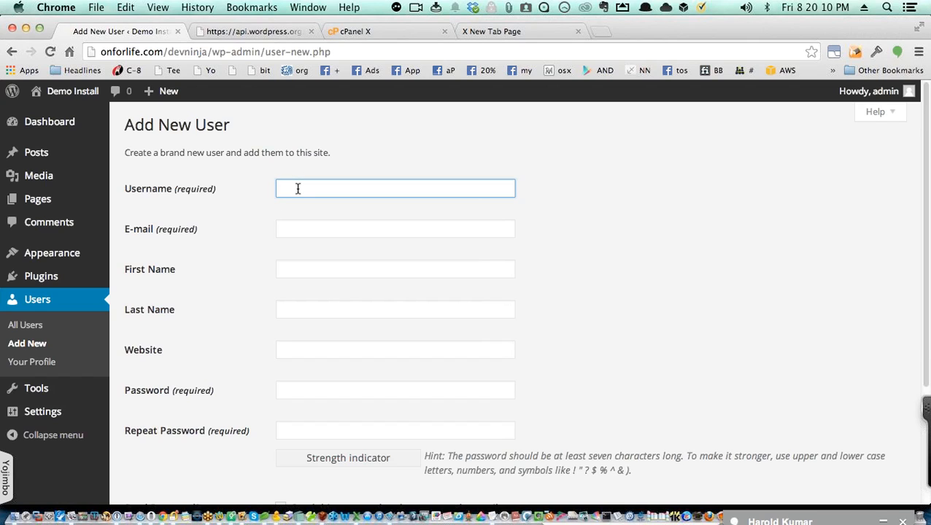
type("secureZig")
Step: Fill in the suggested e-mail and the matching strong password twice
key("Tab")
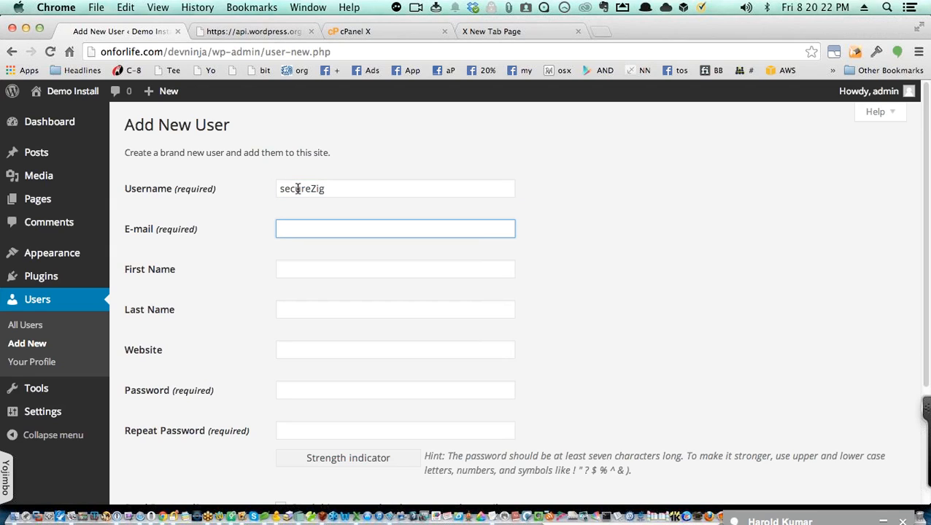
type("dev")
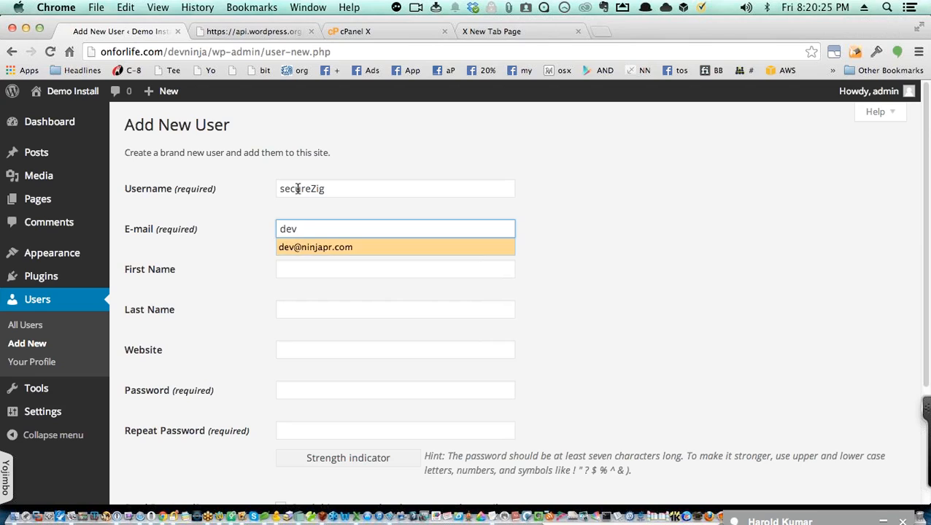
key("Tab")
key("Tab")
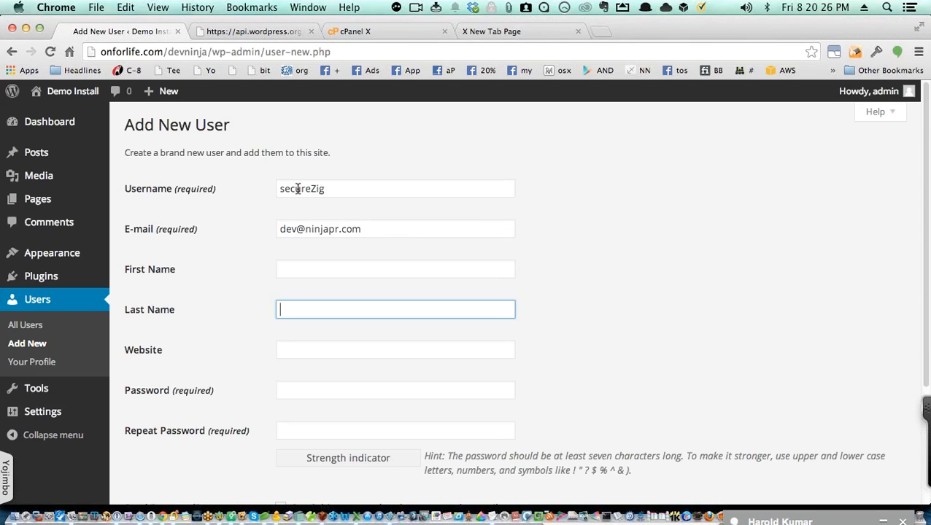
key("Tab")
key("Tab")
type("•••••")
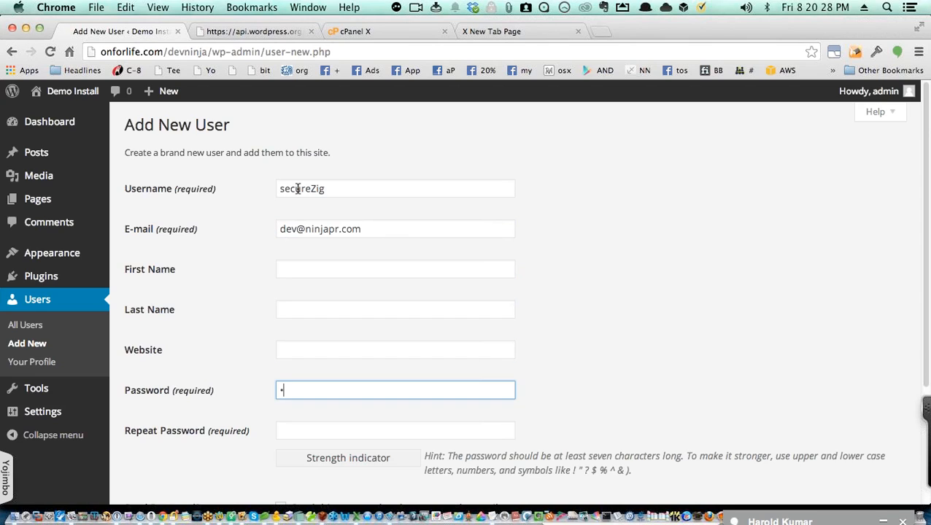
type("••••••")
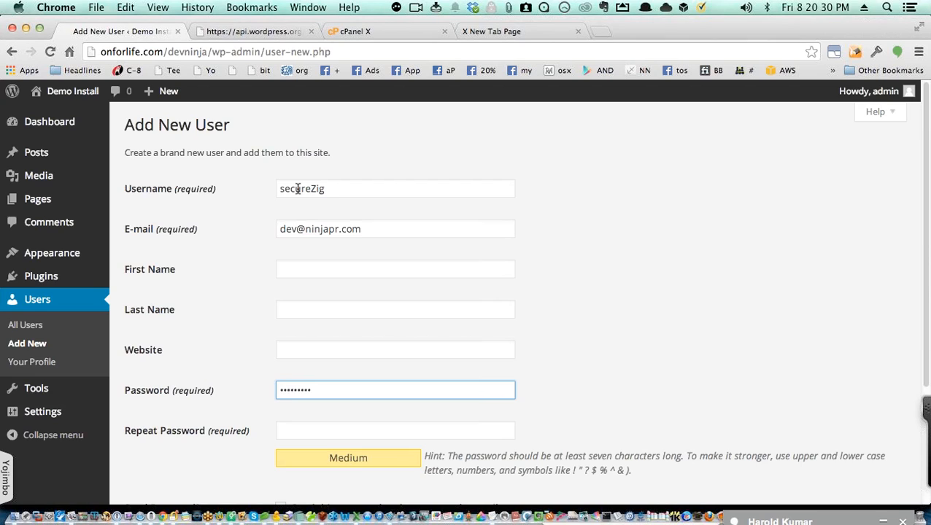
type("•")
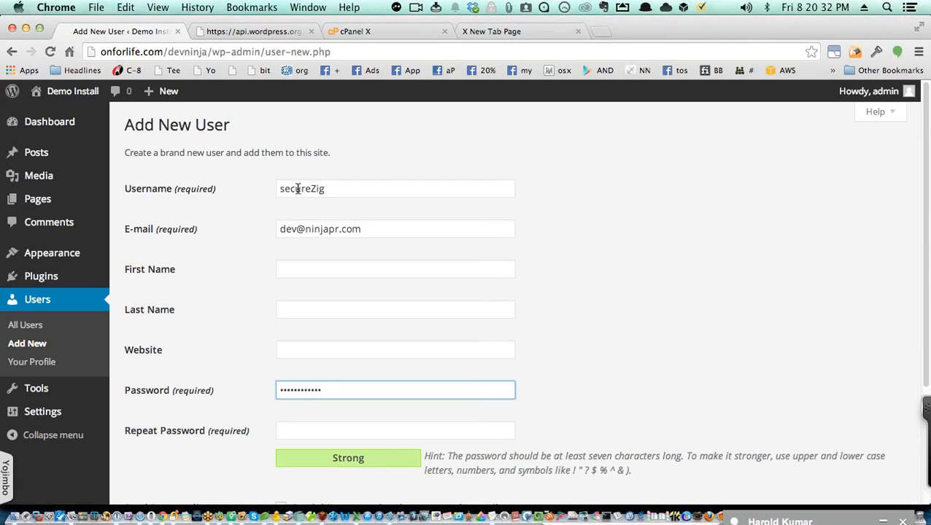
key("Tab")
type("••••••")
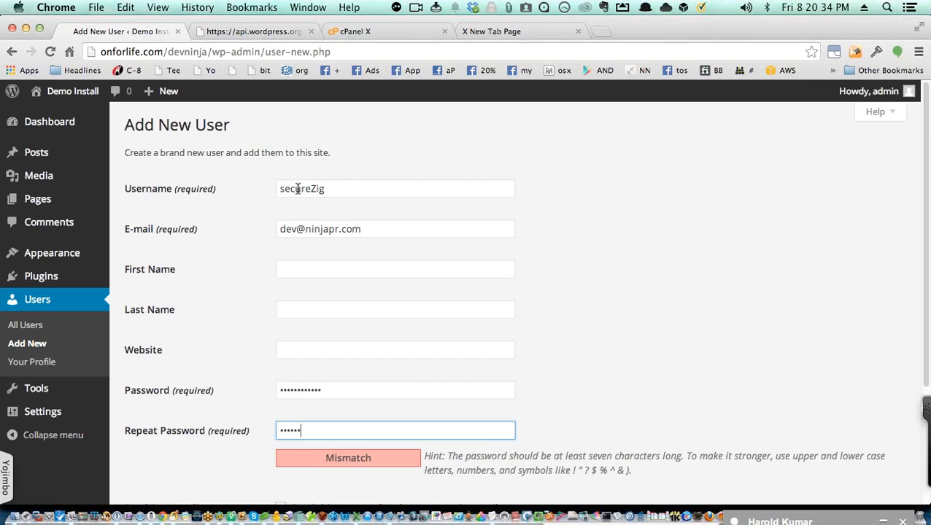
type("••••••")
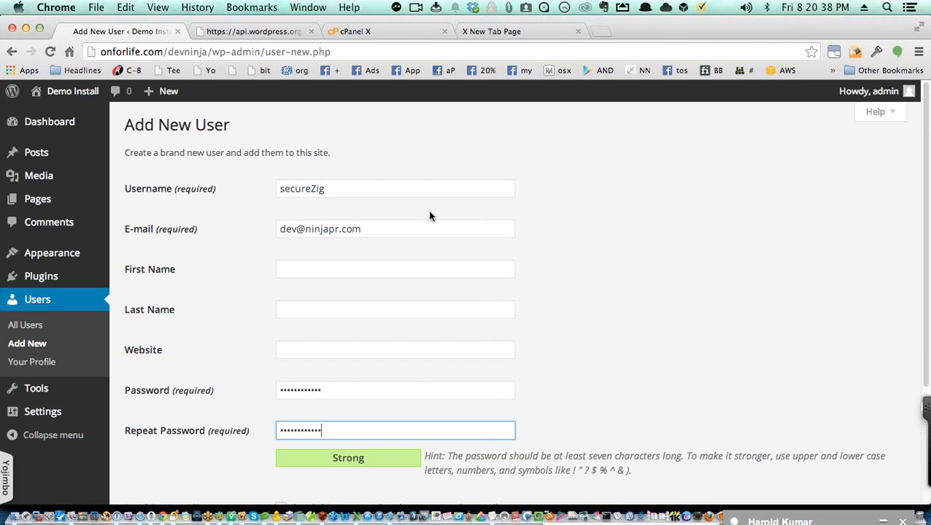
Step: Set the role to Administrator and create the user, dismissing the password-save prompt
scroll(389, 264, "down", 1)
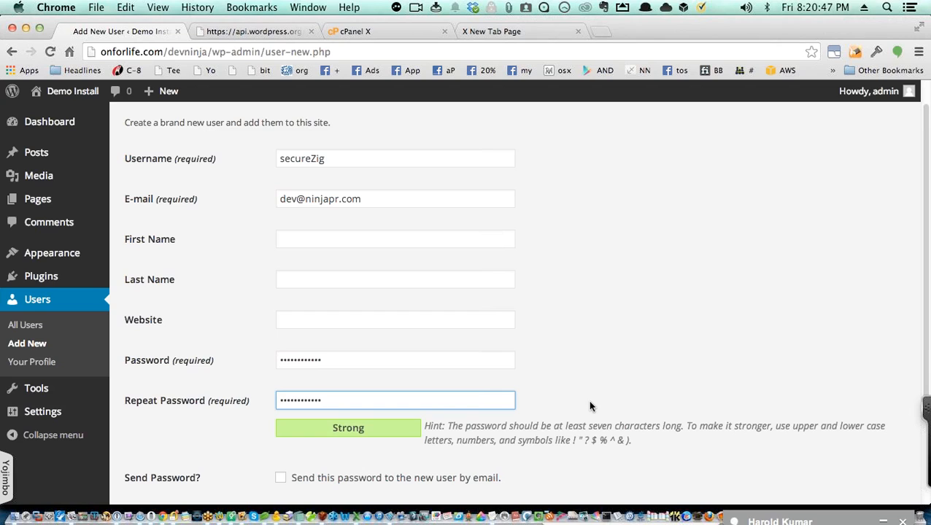
scroll(591, 407, "down", 3)
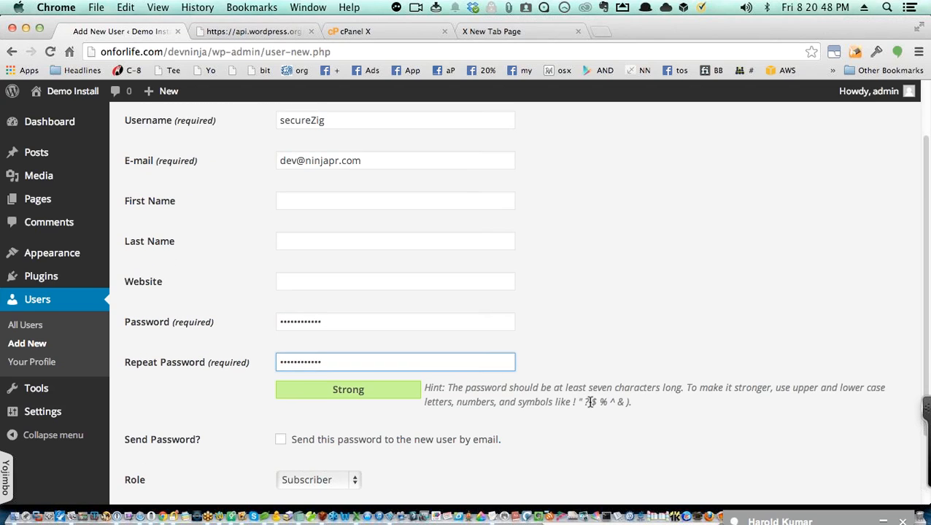
left_click(357, 482)
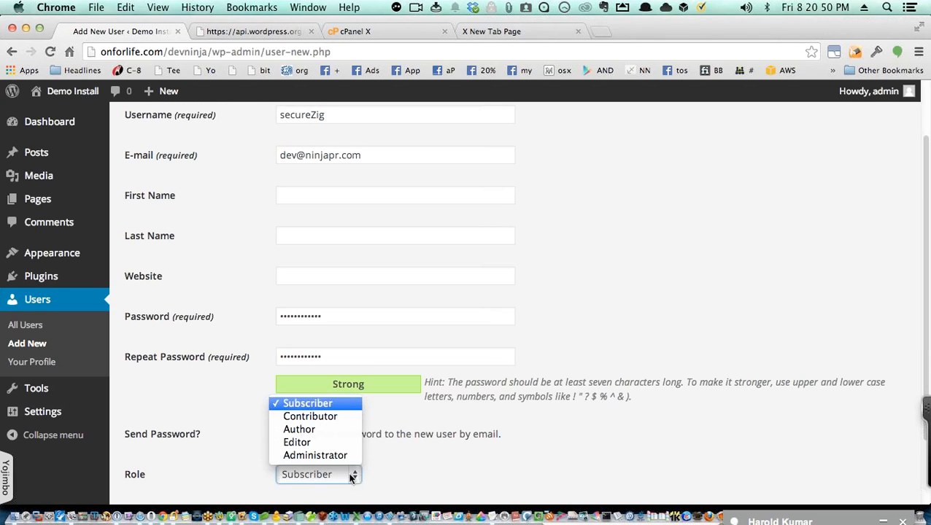
key("Escape")
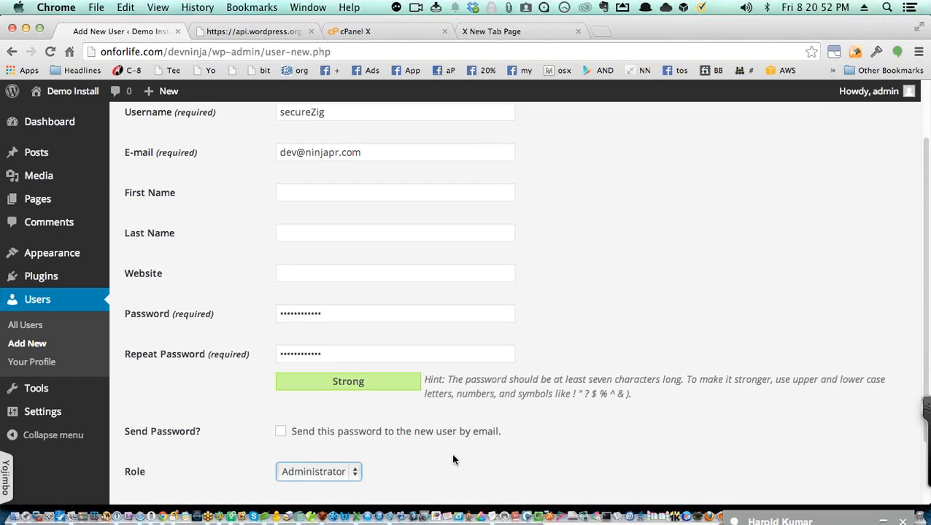
scroll(451, 453, "down", 3)
left_click(171, 435)
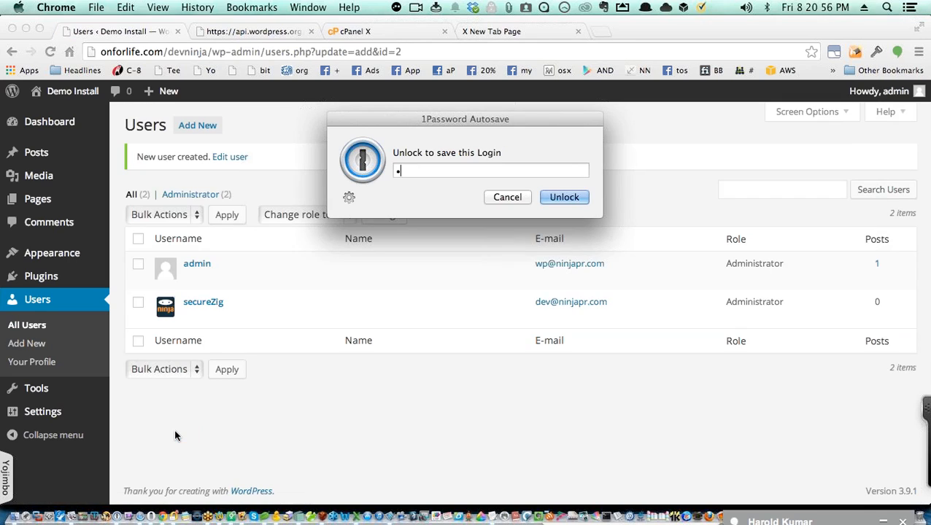
key("Escape")
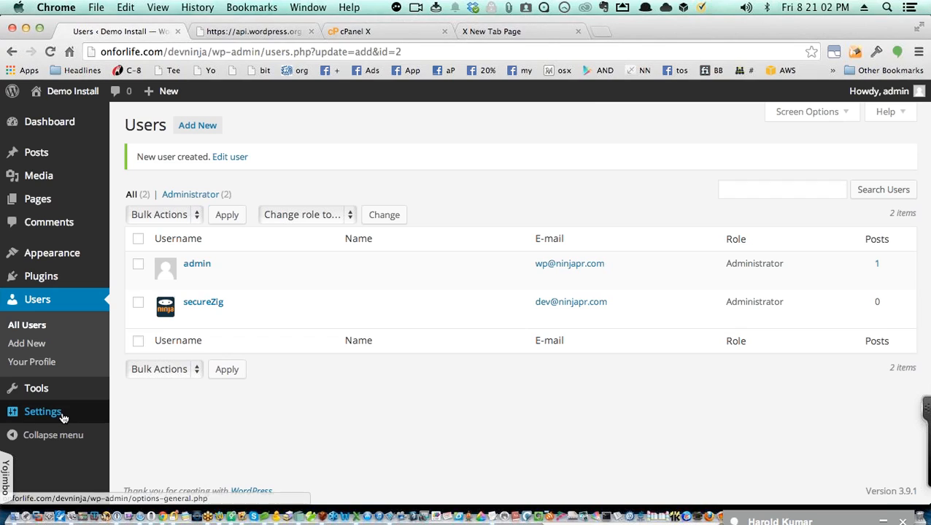
mouse_move(64, 417)
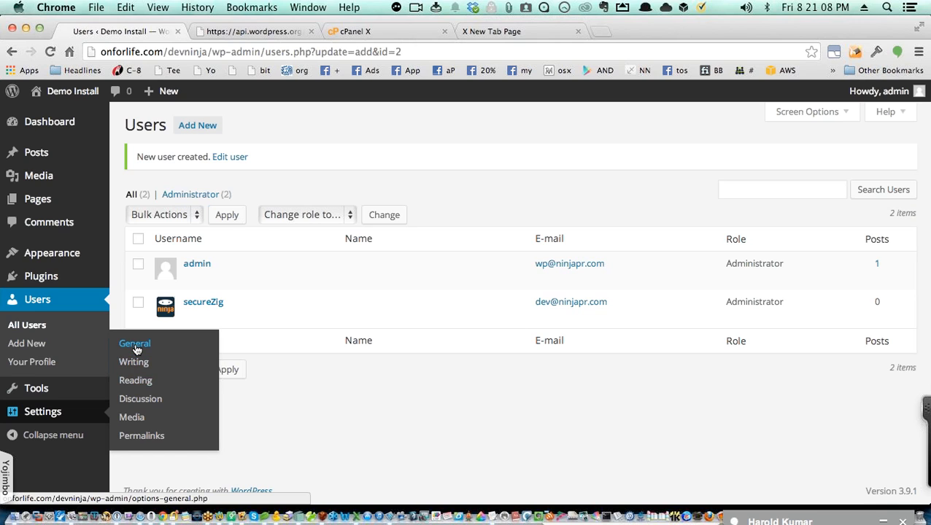
Step: Delete the site's tagline text in General Settings
left_click(136, 349)
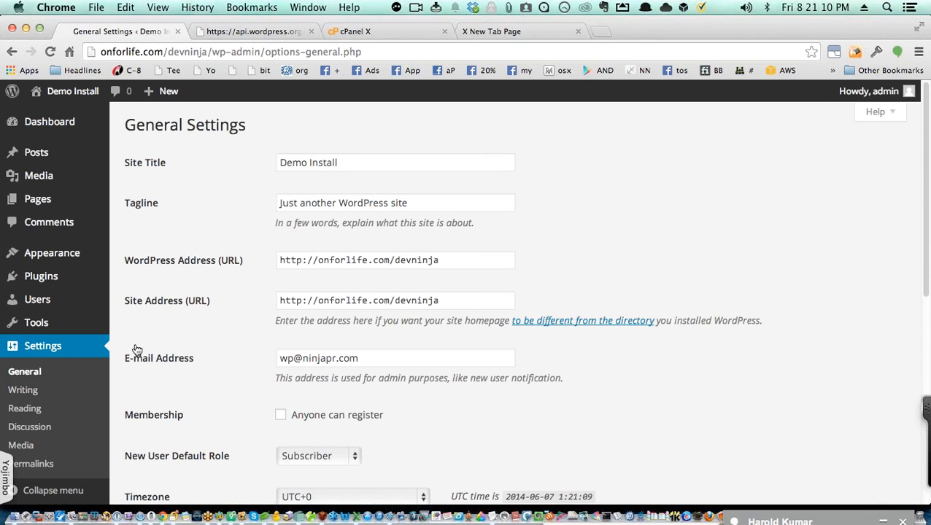
left_click(364, 156)
key("Tab")
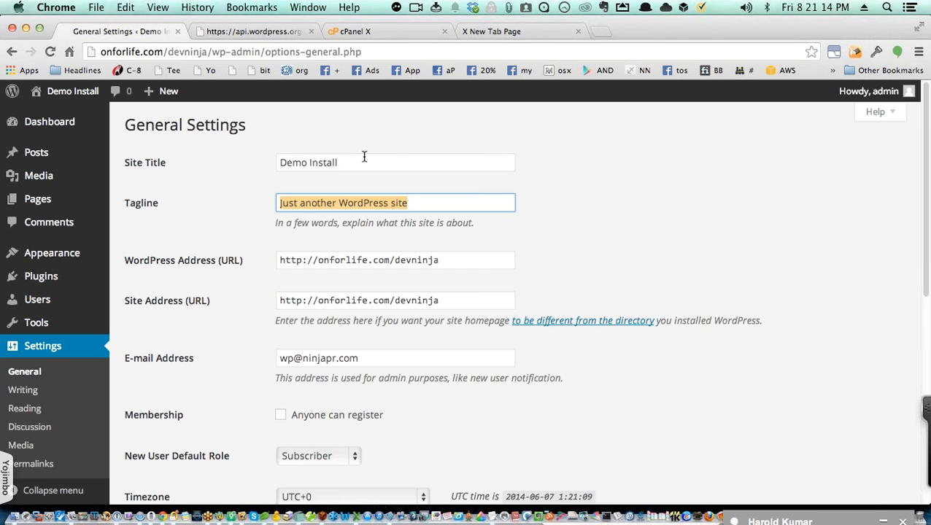
key("BackSpace")
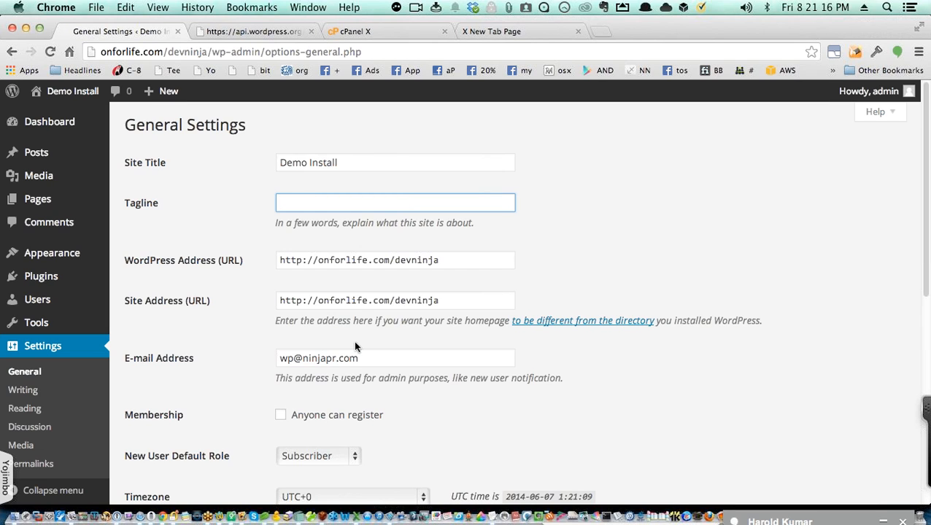
Step: Set the site timezone to Chicago and save the general settings
scroll(343, 390, "down", 5)
left_click(380, 327)
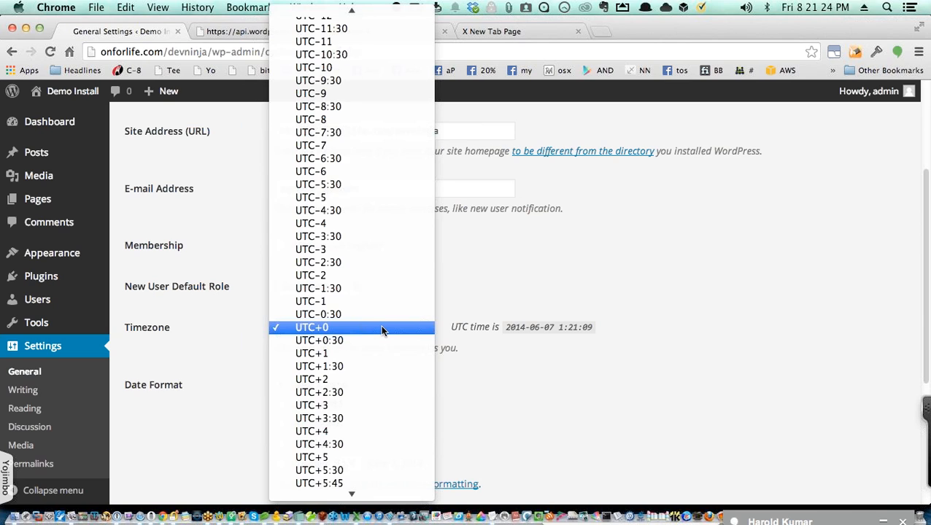
key("Home")
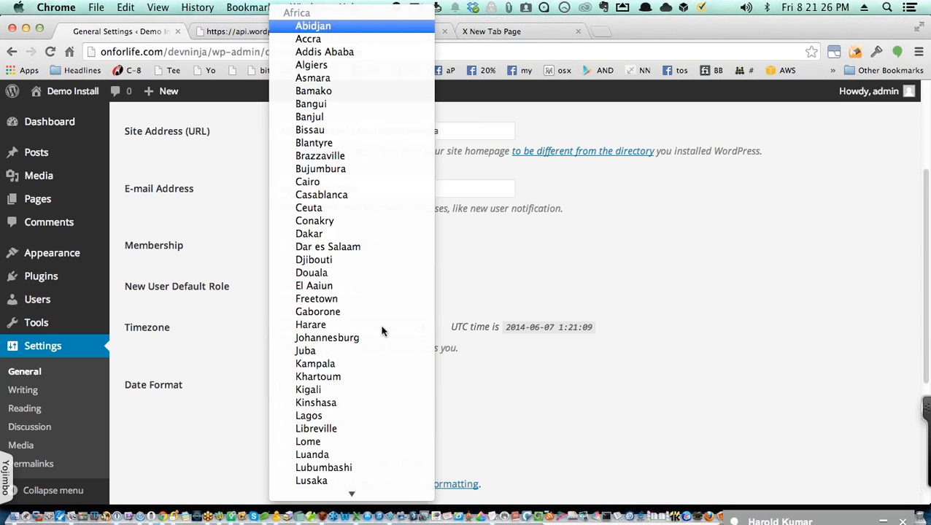
key("Page_Down")
key("Page_Down")
key("Page_Down")
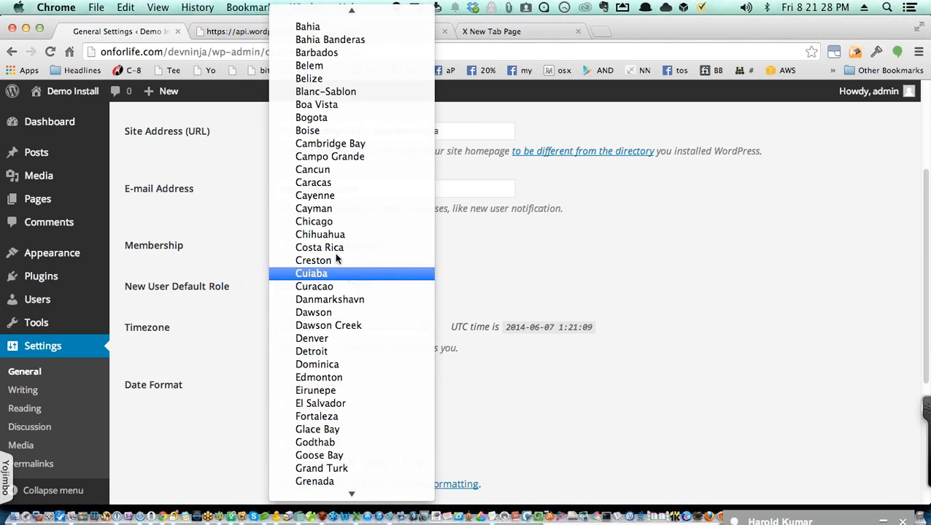
left_click(329, 222)
scroll(251, 377, "down", 2)
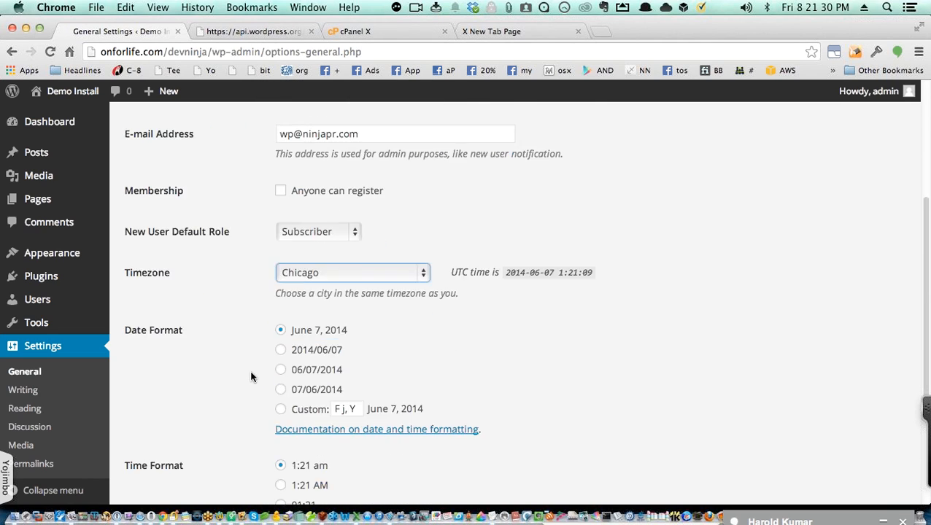
scroll(251, 376, "down", 5)
left_click(175, 438)
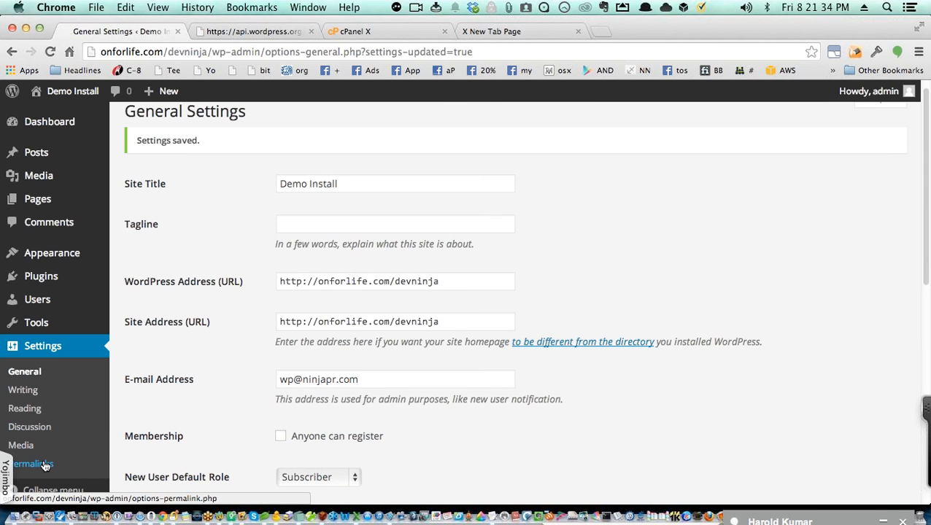
left_click(32, 464)
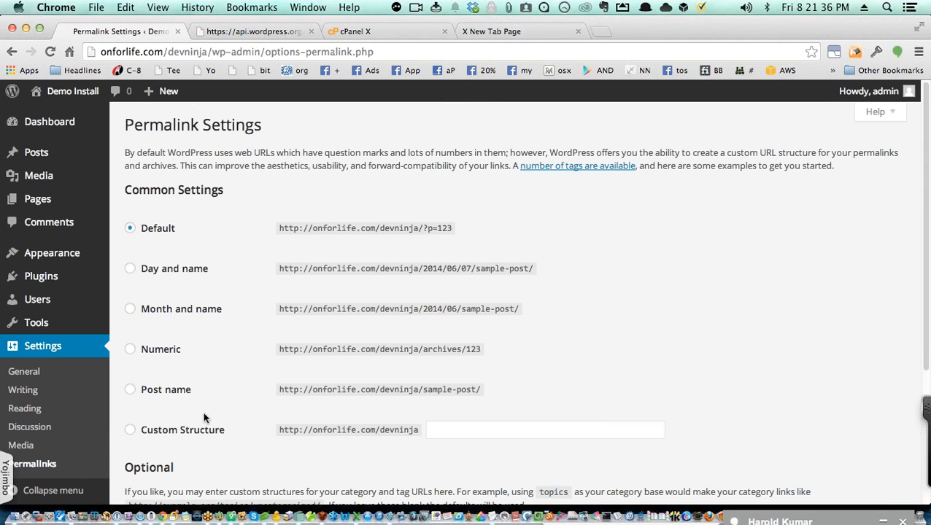
Step: Save Post name permalinks, then revert to the default structure and save
left_click(161, 395)
scroll(222, 407, "down", 5)
left_click(172, 435)
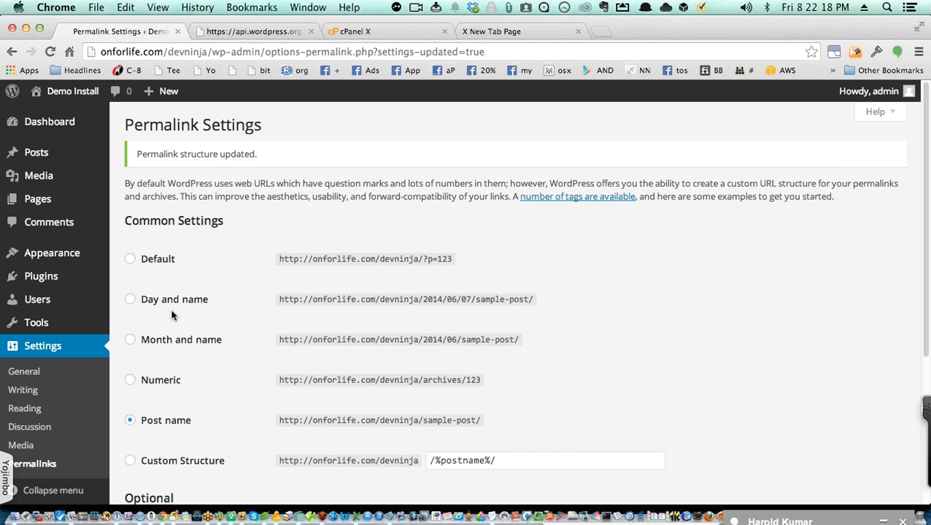
left_click(145, 263)
scroll(223, 343, "down", 5)
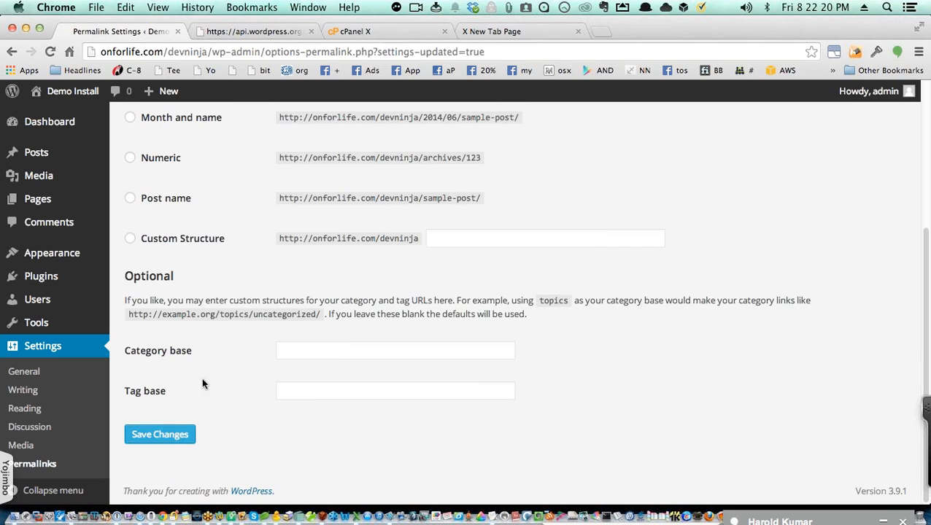
left_click(183, 443)
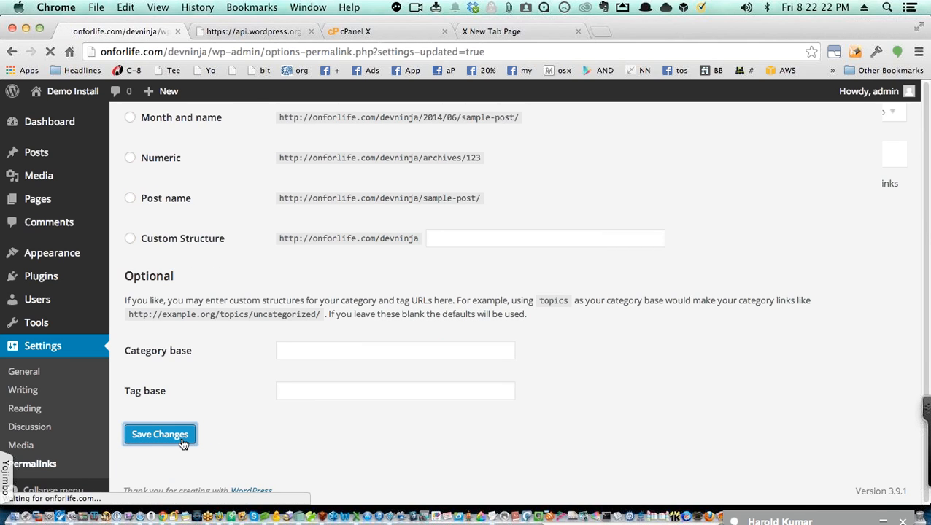
Step: Reapply the Post name permalink structure and save it again
left_click(142, 420)
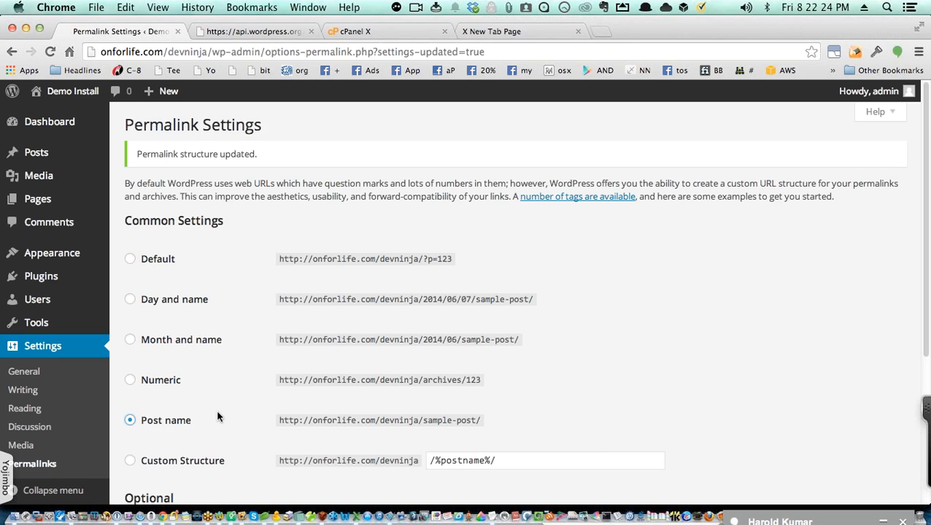
scroll(211, 423, "down", 5)
left_click(172, 434)
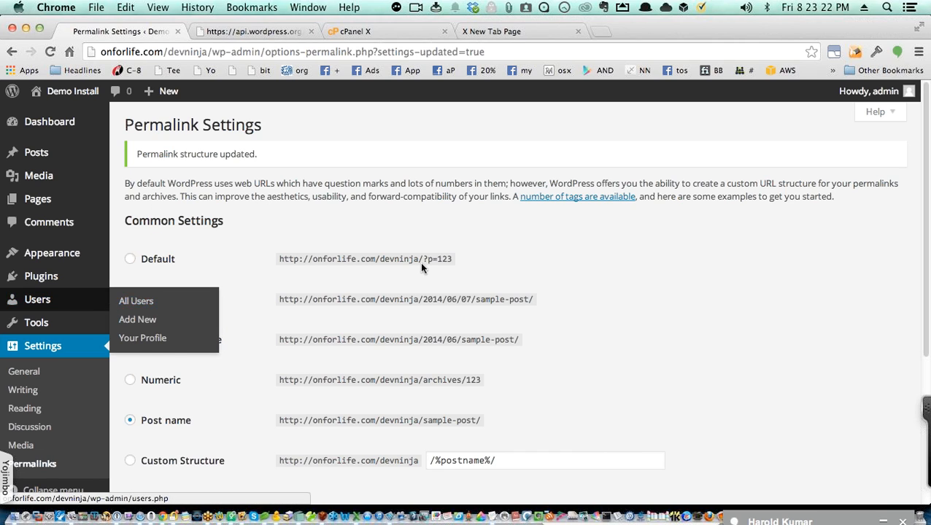
mouse_move(850, 100)
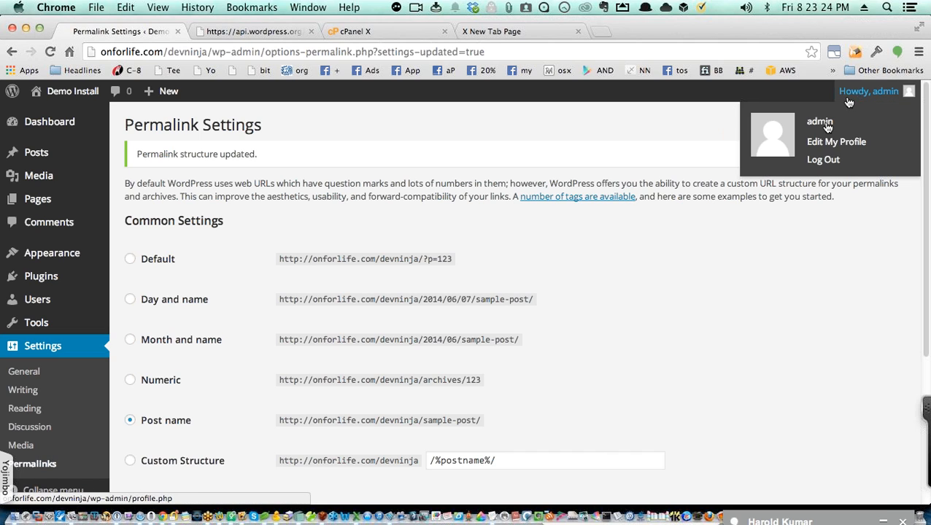
Step: Log out of admin and sign back in as secureZig, dismissing the password-save prompt
left_click(823, 161)
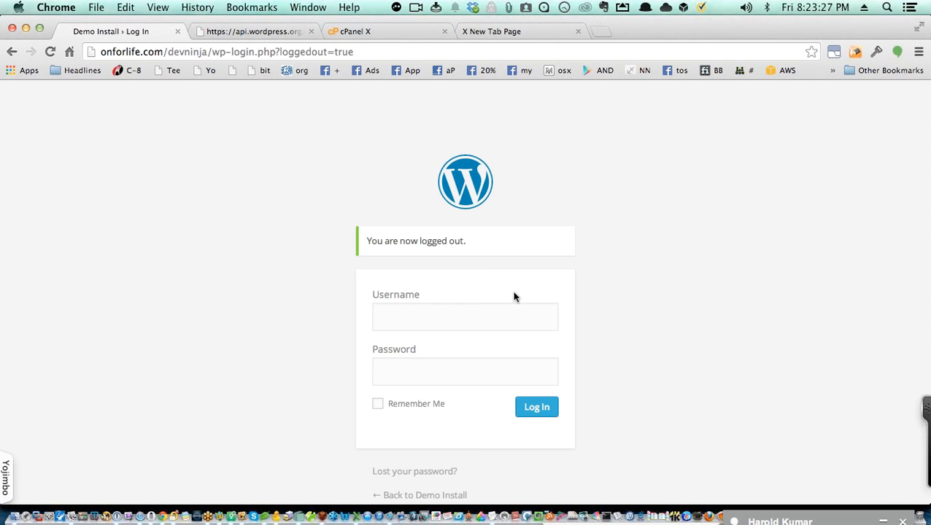
left_click(484, 318)
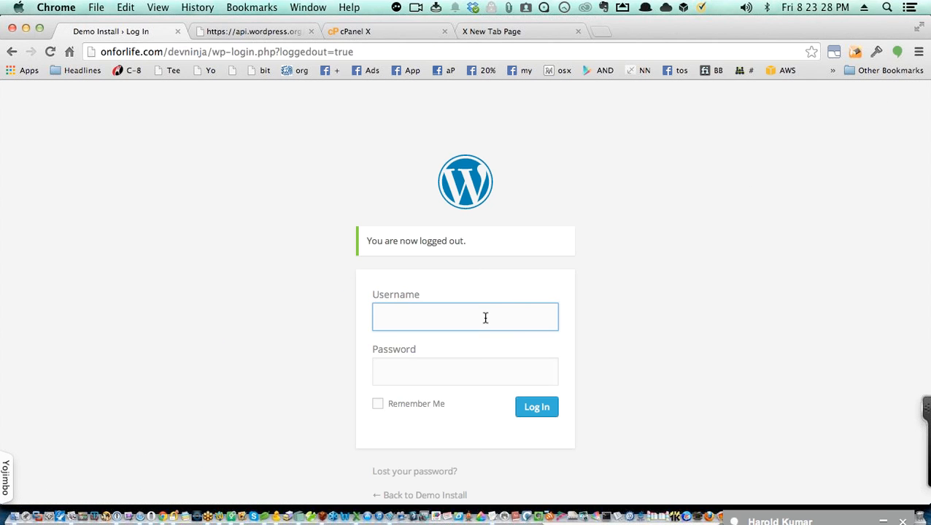
type("secureZig")
key("Tab")
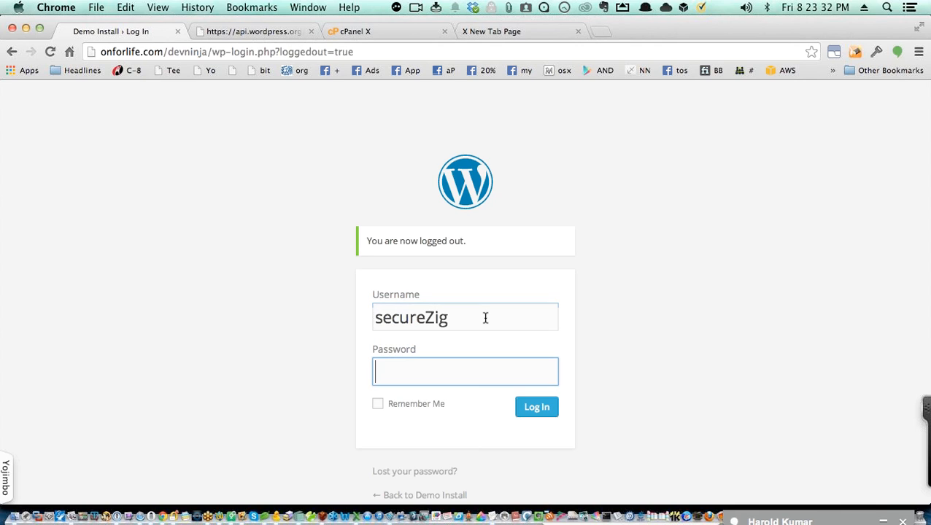
type("•••••••••")
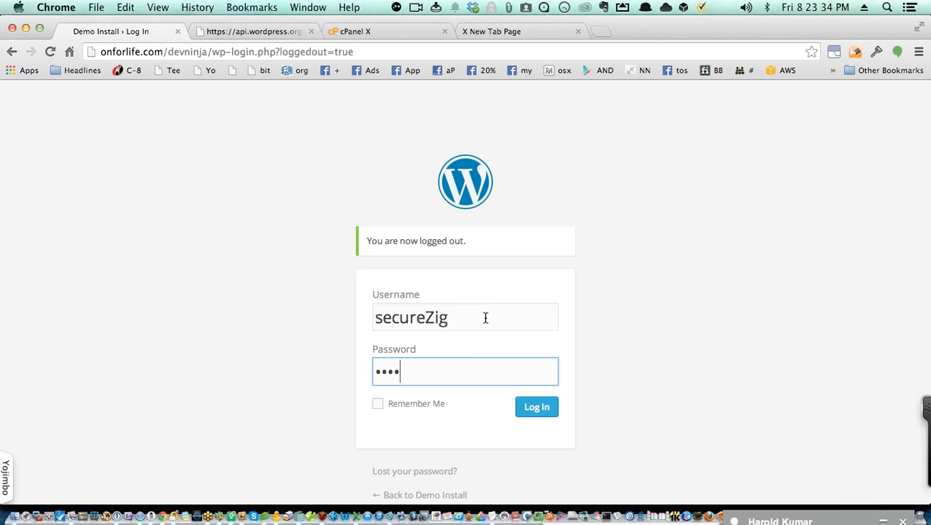
type("•••")
key("Return")
type("•")
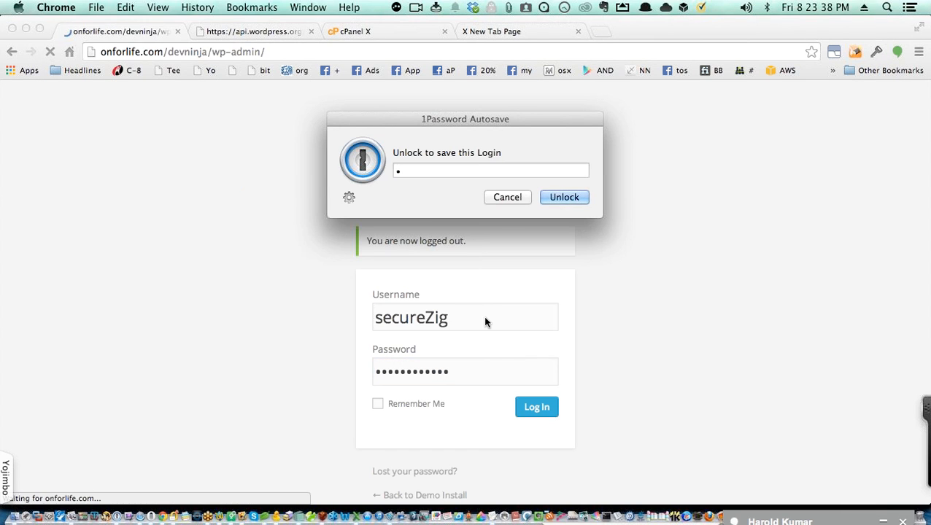
key("Escape")
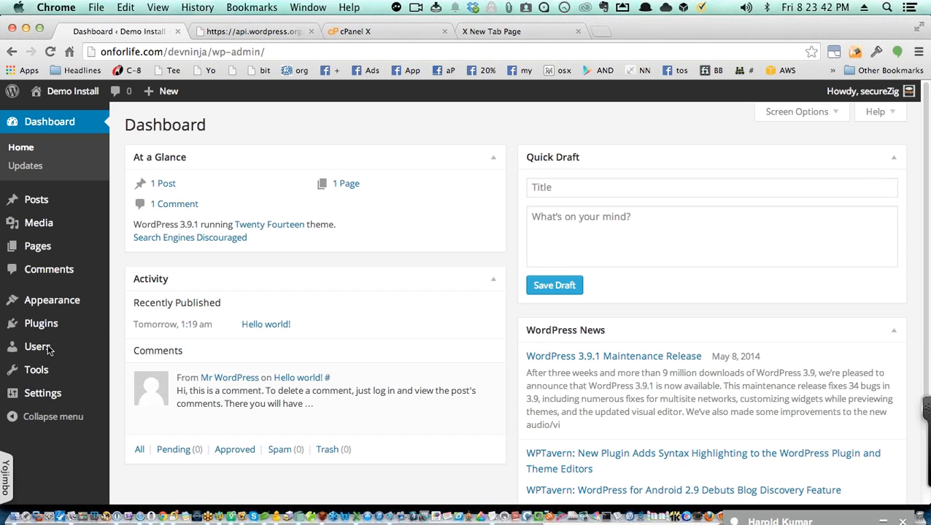
Step: Open All Users and choose Delete on the admin account's row
mouse_move(49, 351)
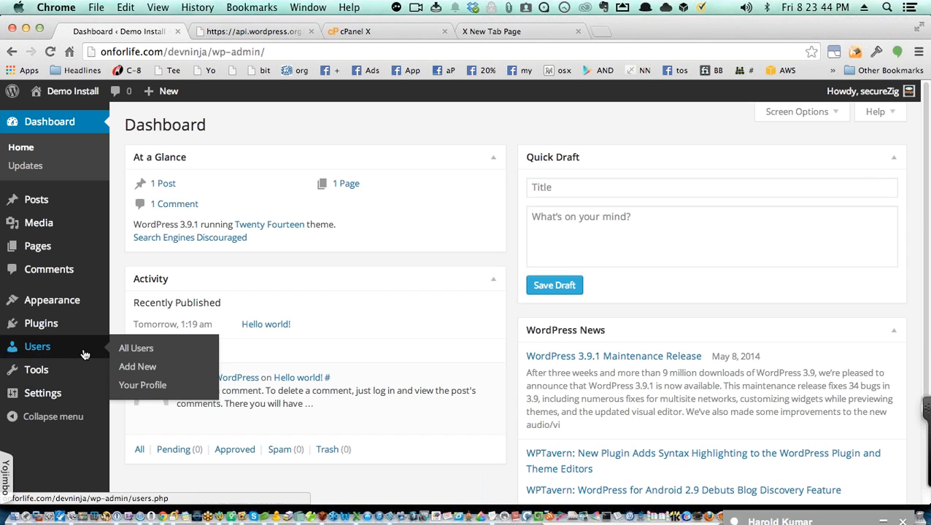
left_click(150, 350)
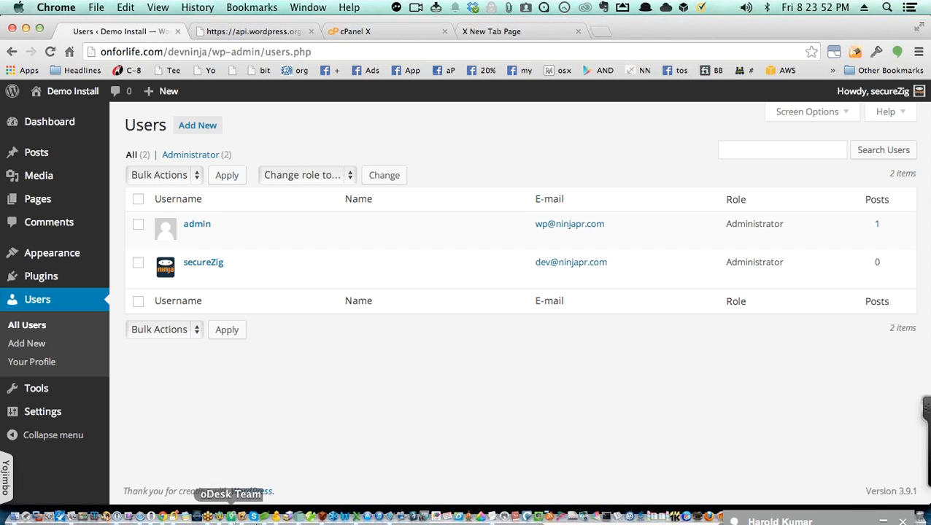
mouse_move(209, 232)
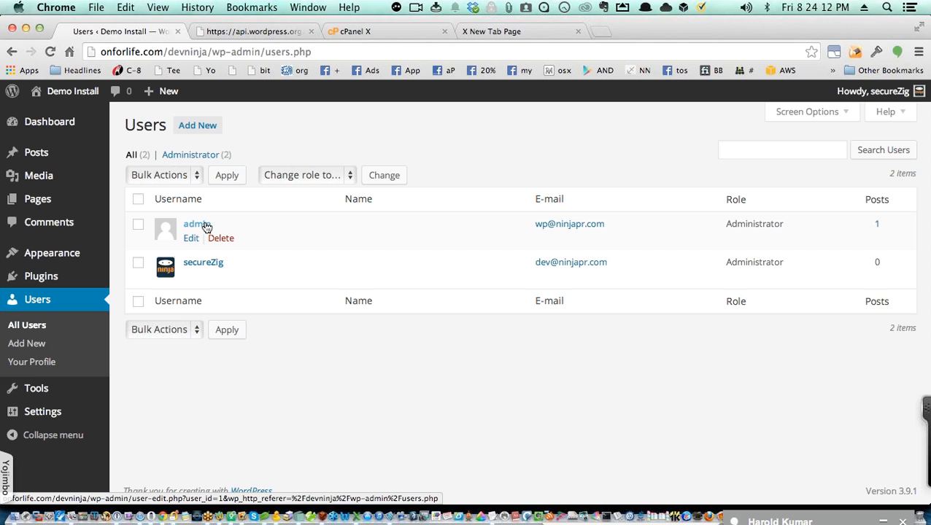
left_click(221, 239)
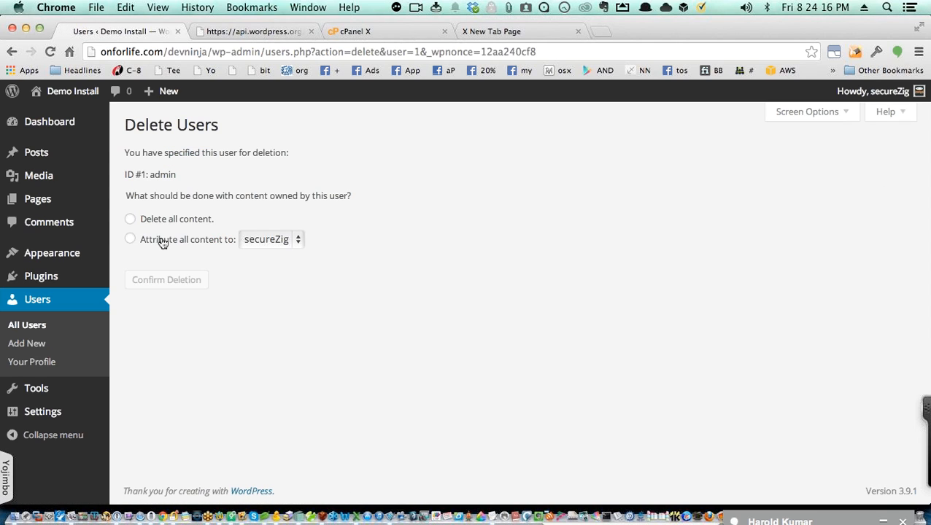
Step: Choose Delete all content and confirm removing the admin user
left_click(161, 222)
left_click(162, 281)
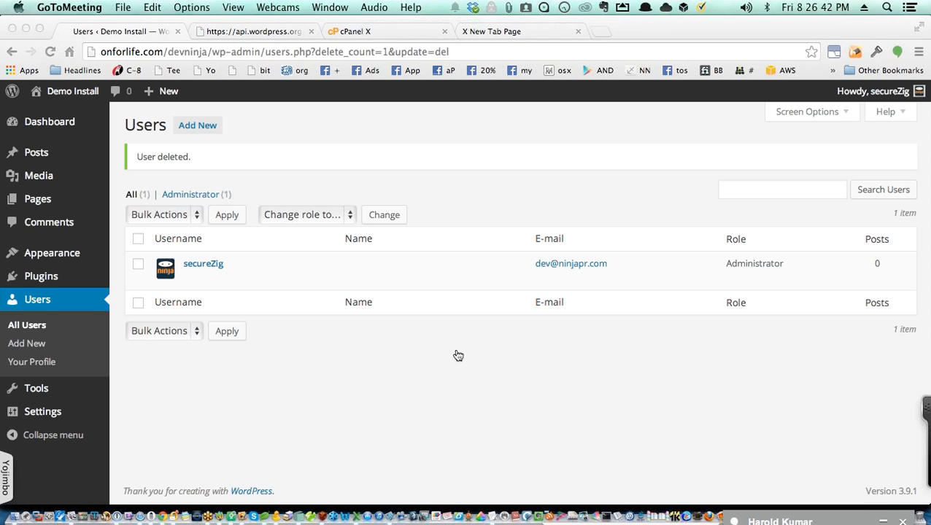
Step: Switch to Cyberduck showing the server's 18-file root folder with wp-config.php
key("super+Tab")
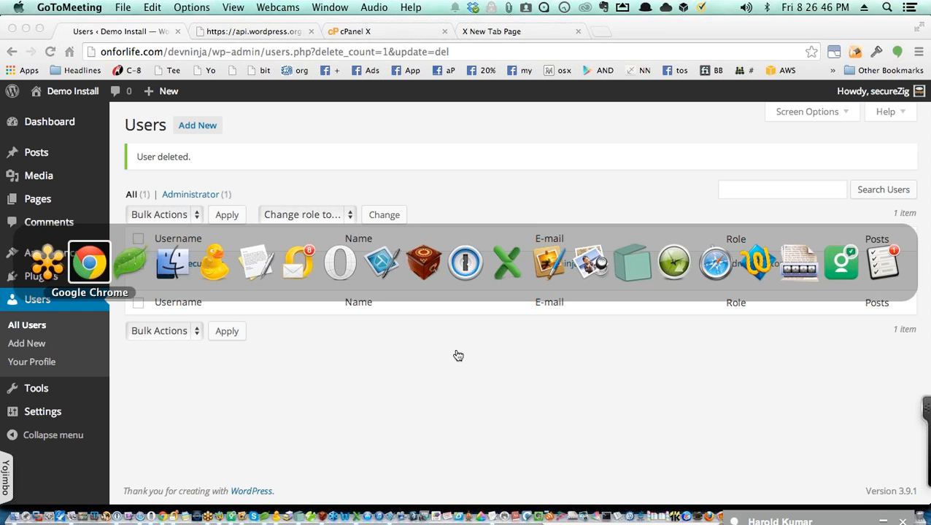
key("super+Tab")
key("super+Tab")
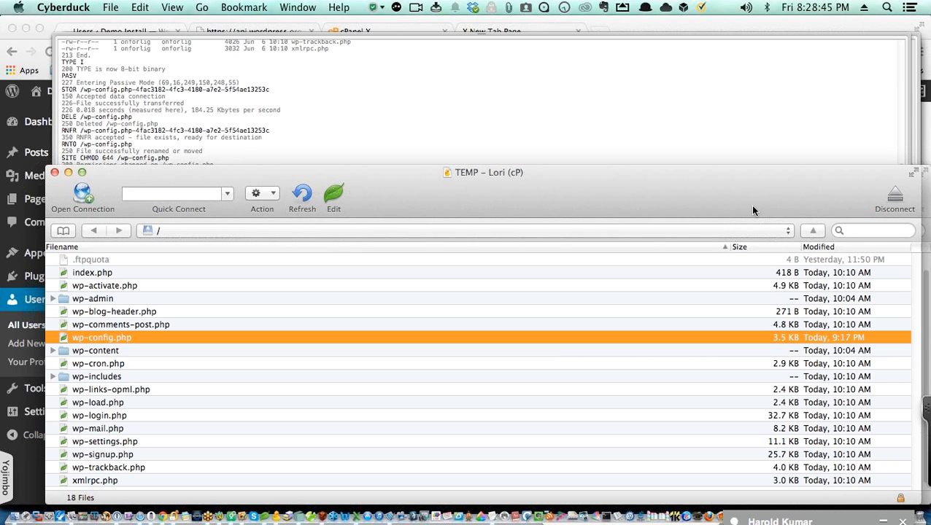
Step: Switch to Coda's wp-config.php and undo the pasted salts, restoring 'put your unique phrase here'
key("super+Tab")
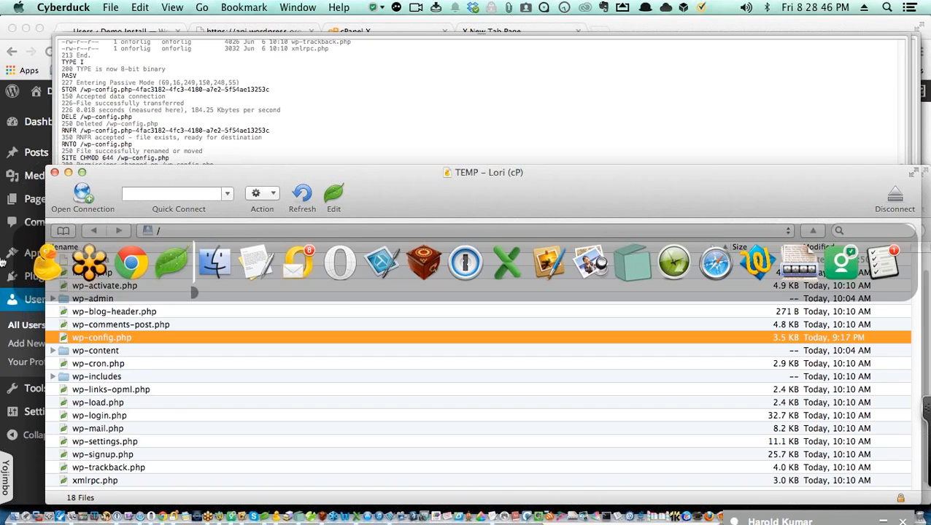
left_click(162, 257)
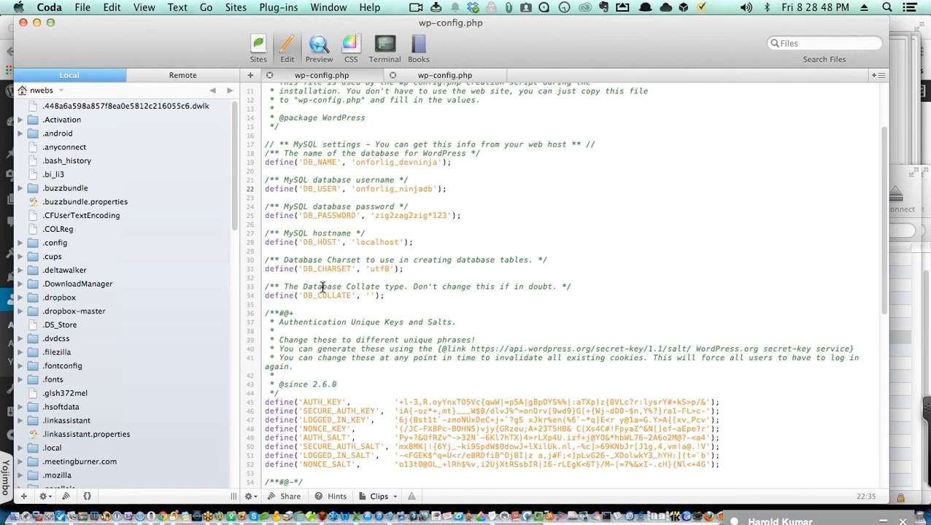
scroll(520, 277, "down", 3)
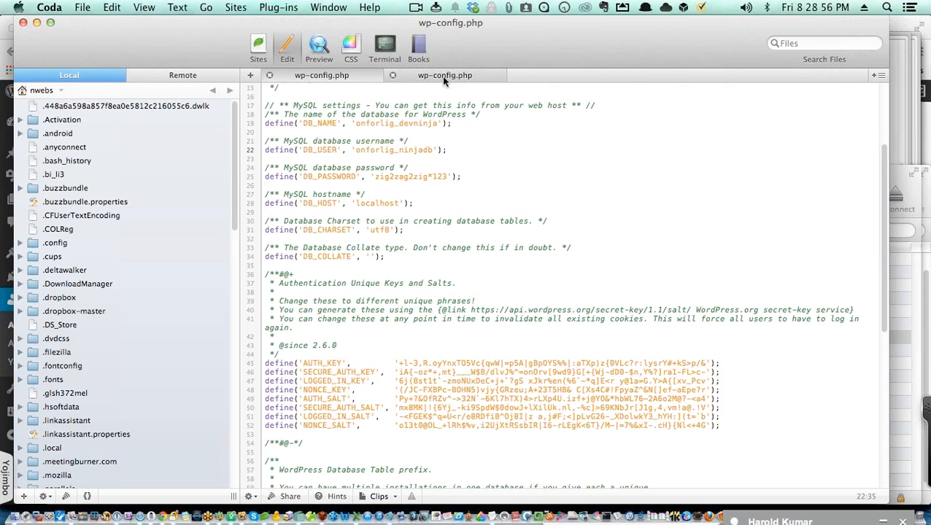
key("super+z")
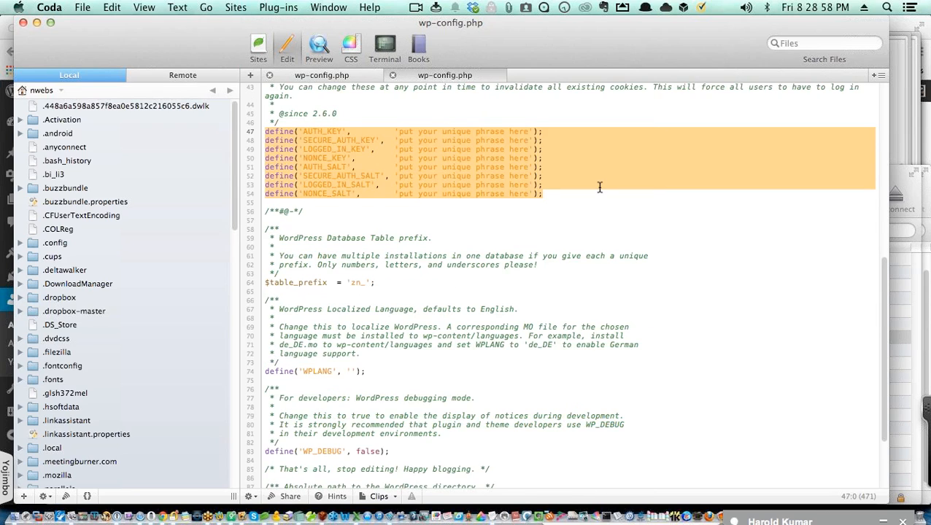
left_click(569, 187)
left_click_drag(442, 157, 265, 132)
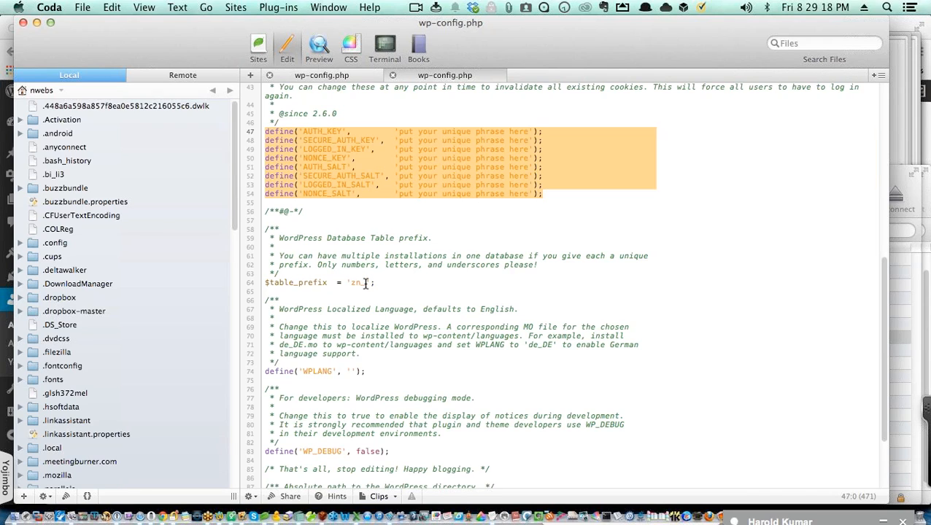
left_click_drag(365, 283, 350, 283)
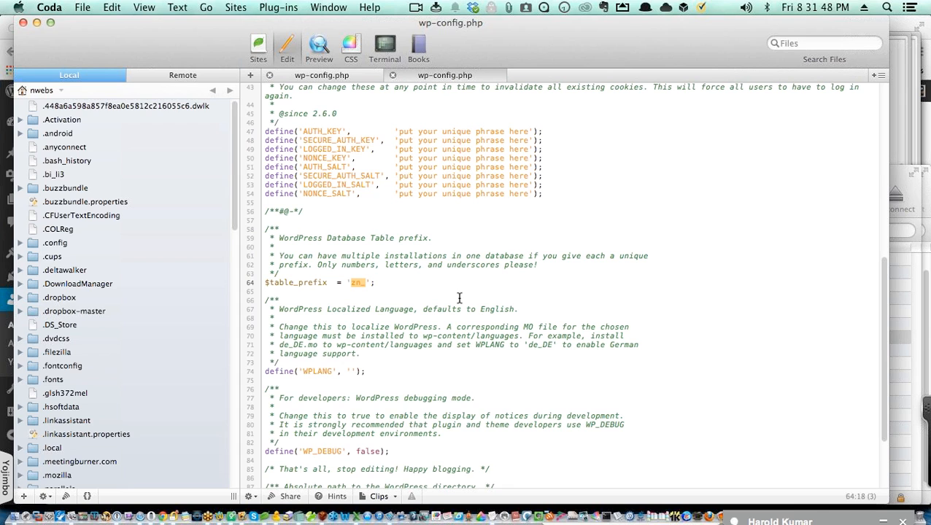
Step: Select lines 94–96 at the end of wp-config.php: the Security Ninja XML-RPC and display_errors block
scroll(511, 332, "down", 5)
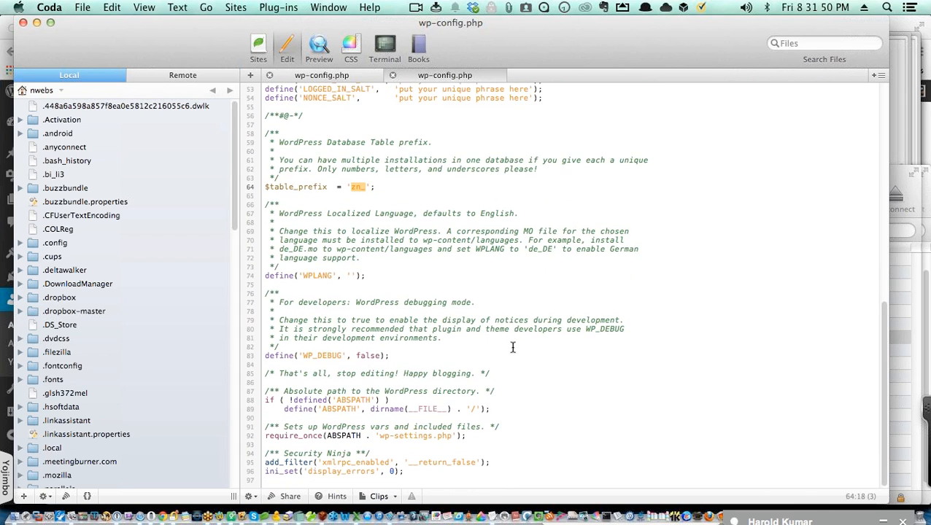
left_click_drag(406, 472, 253, 454)
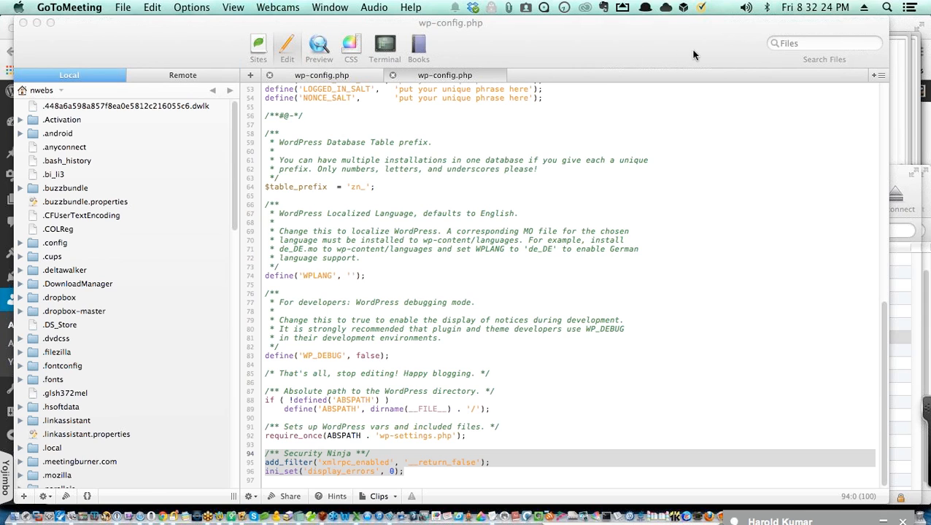
key("super+Tab")
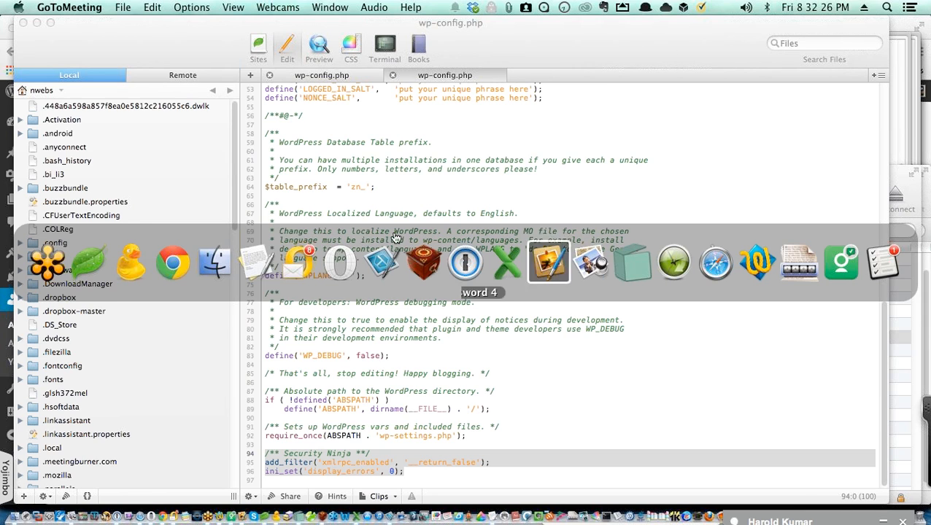
Step: Show the ^ WP - 3.9 site folder in Finder with its 3 KB wp-config.php
left_click(217, 265)
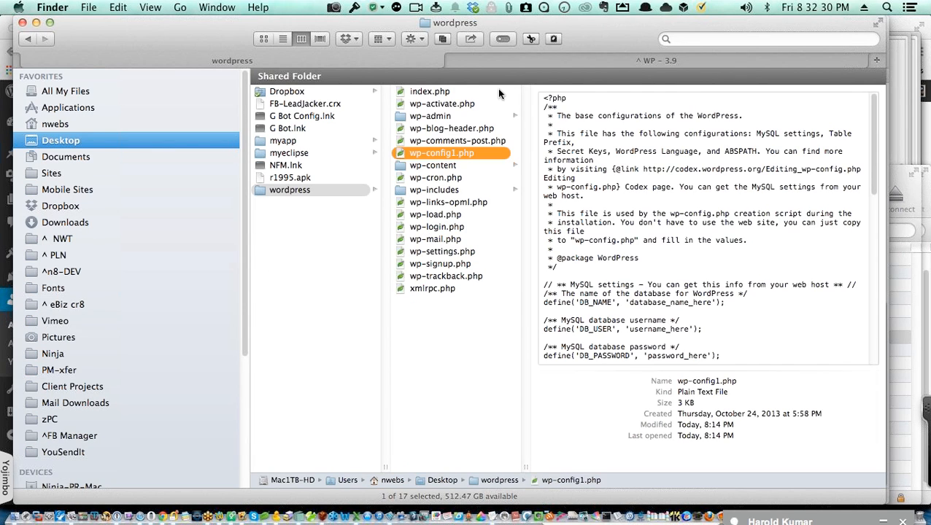
left_click(541, 63)
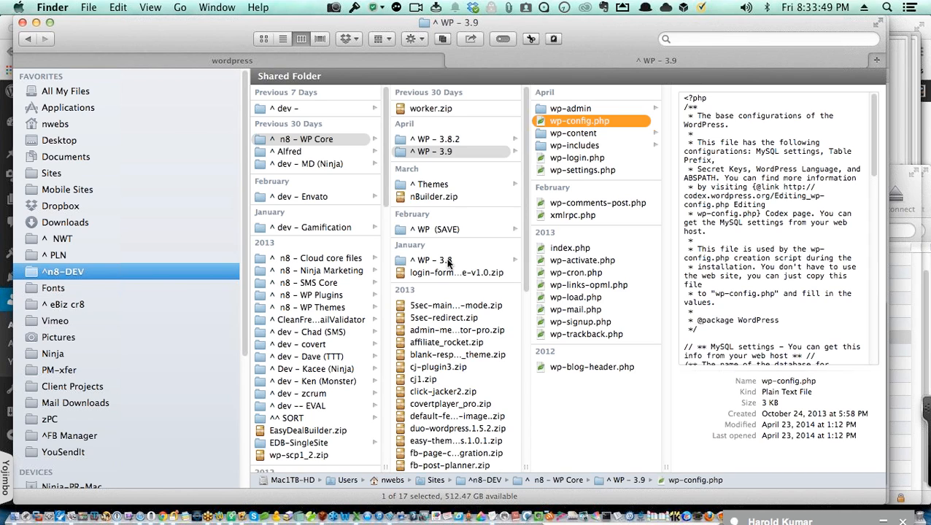
Step: Drill into wp-content > plugins > backupcreator to reveal backupcreator.php
left_click(584, 134)
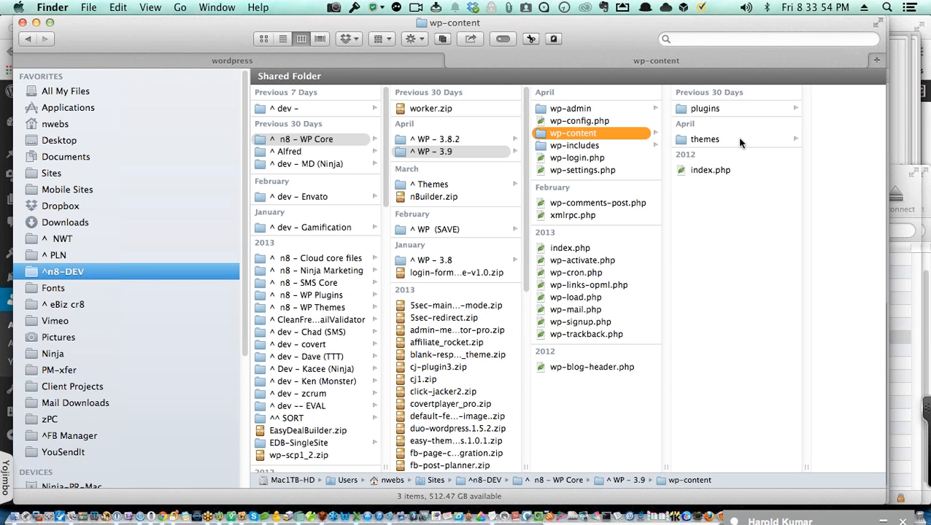
left_click(741, 109)
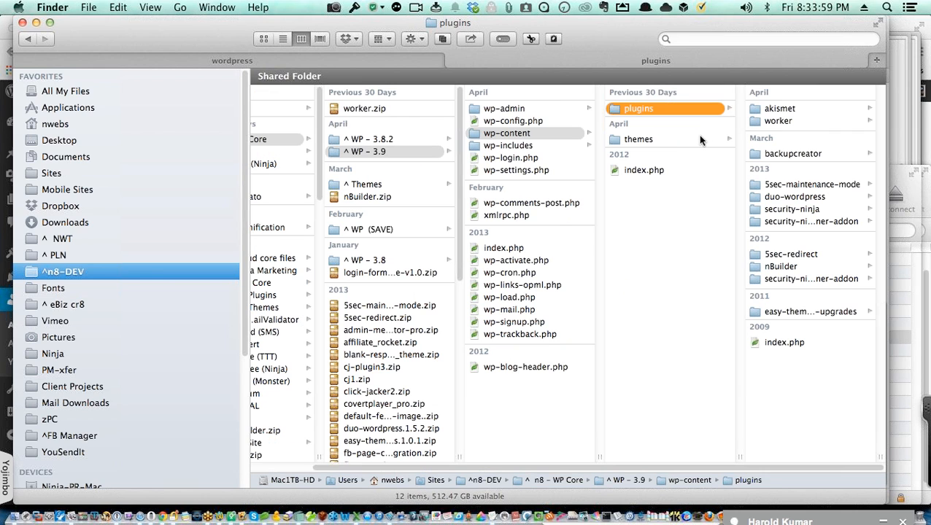
left_click(756, 154)
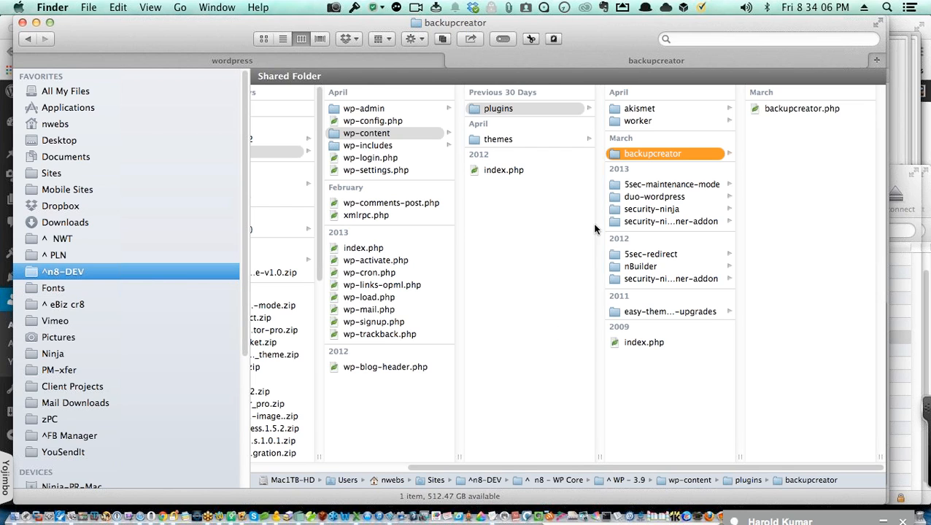
Step: Park the backupcreator folder on the Yoink shelf and view the worker plugin's files
left_click_drag(610, 152, 540, 248)
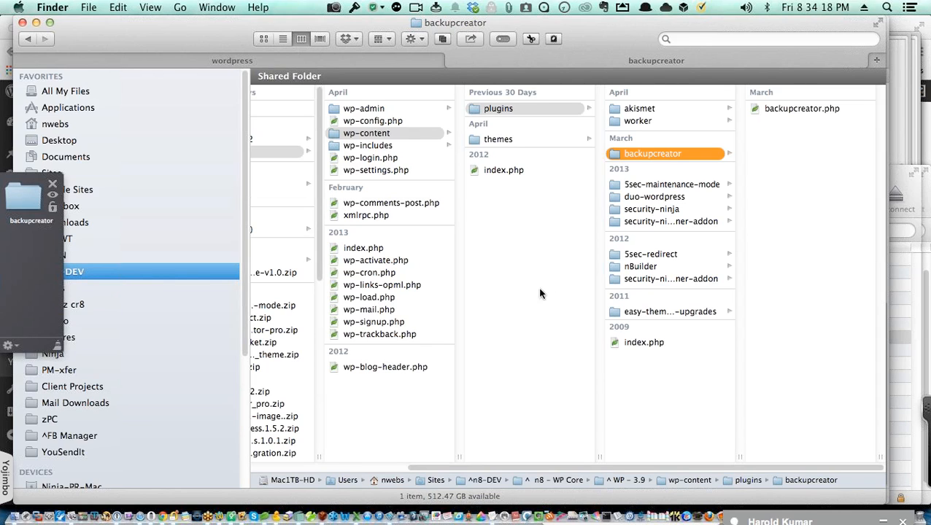
left_click(637, 122)
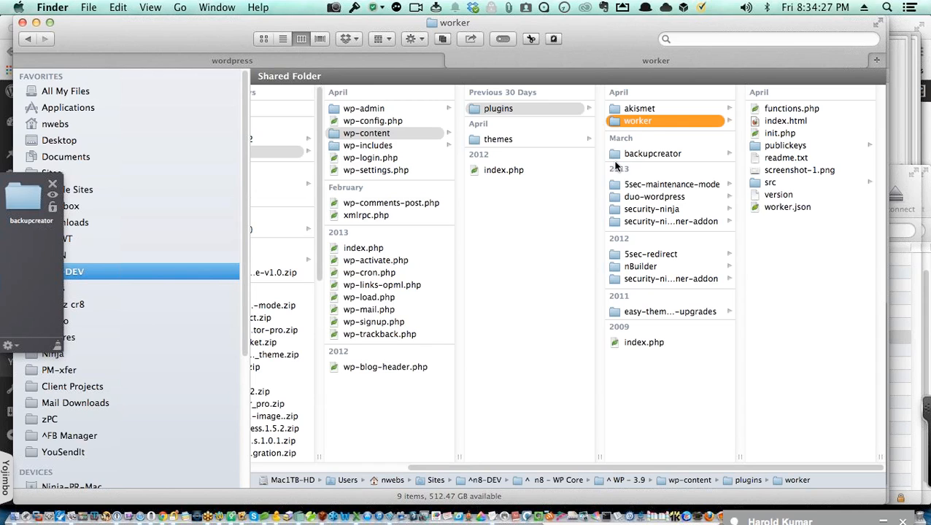
key("super+Tab")
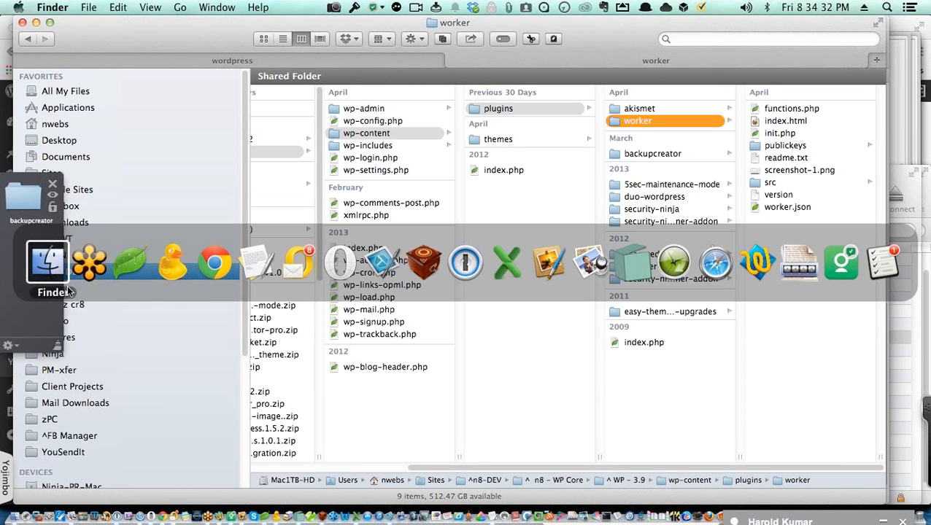
Step: Browse the 5sec-maintenance-mode and 5sec-redirect folders, ending on 5sec-maintenance-mode's 7 items
left_click(47, 261)
left_click(665, 185)
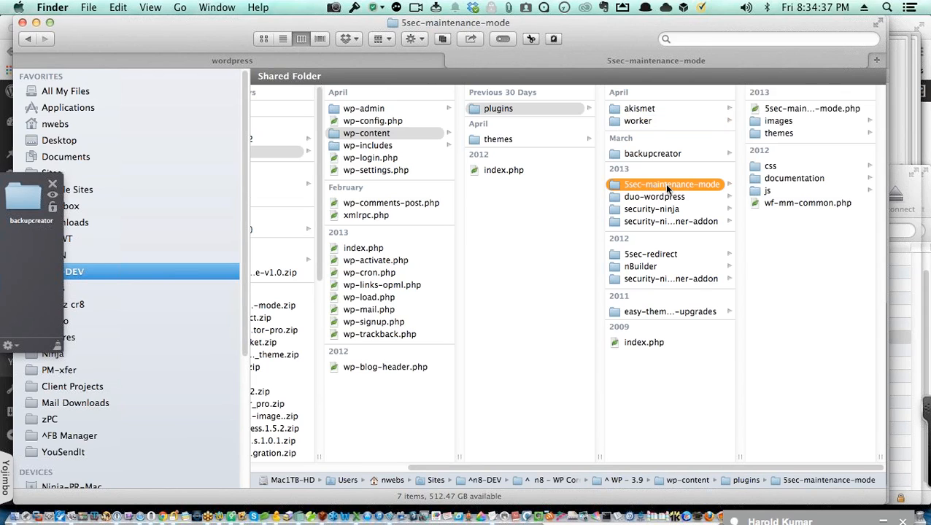
left_click(660, 253)
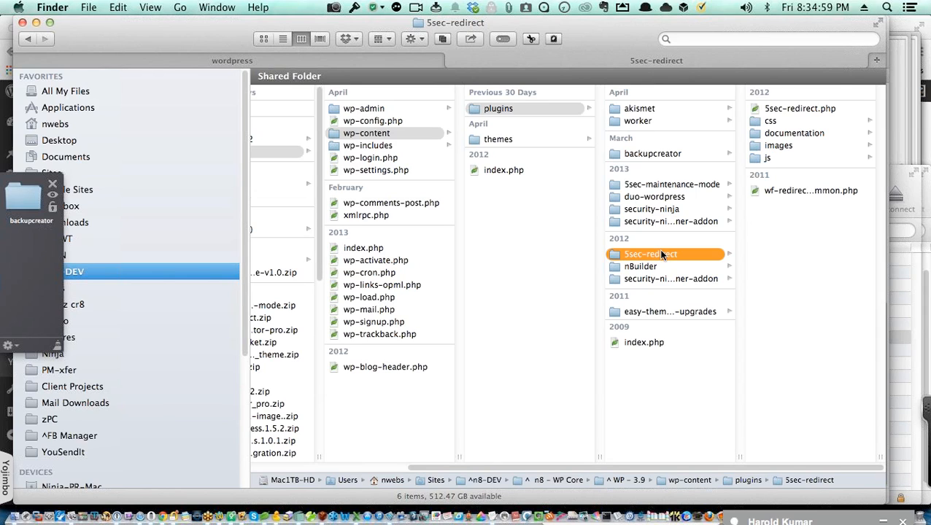
left_click(654, 186)
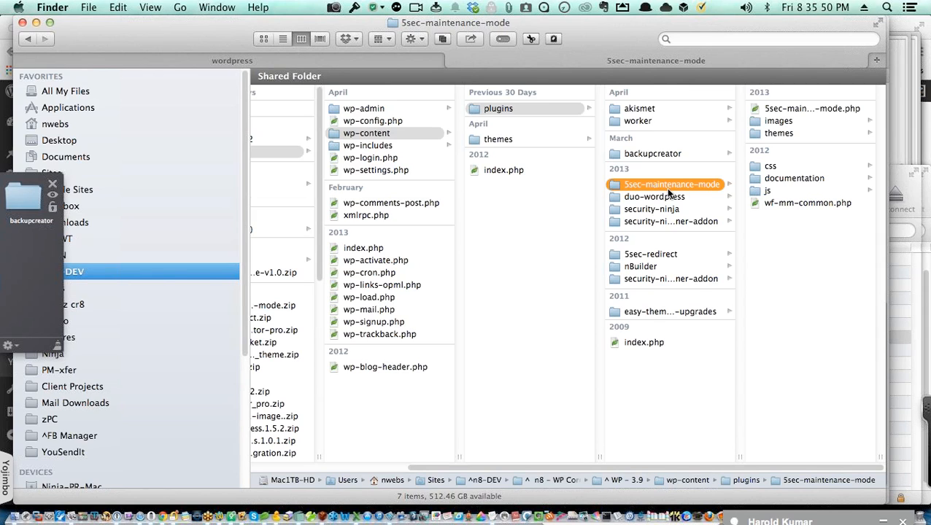
Step: Open the duo-wordpress folder in the plugins column
left_click(615, 200)
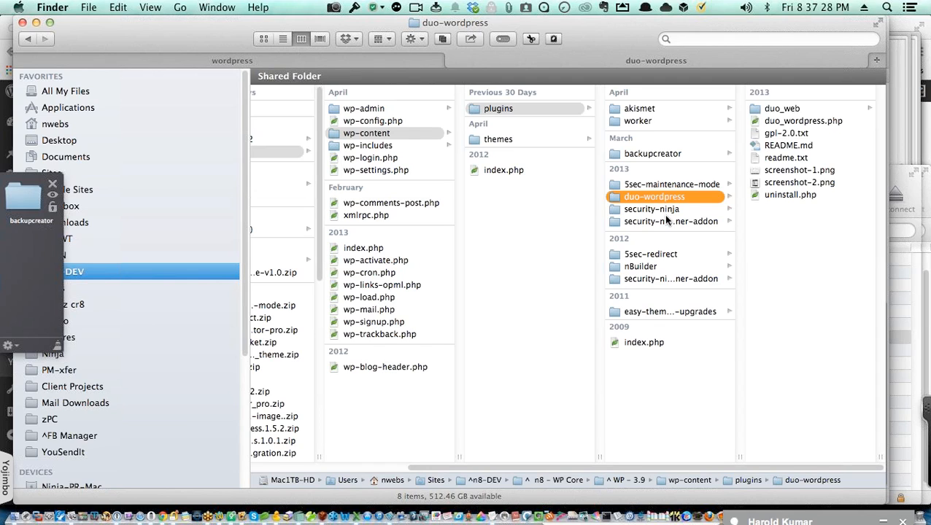
Step: Peek into security-ninja and its scanner addon, then view themes: twentyfourteen, blank, index.php
left_click(665, 209)
left_click(666, 219)
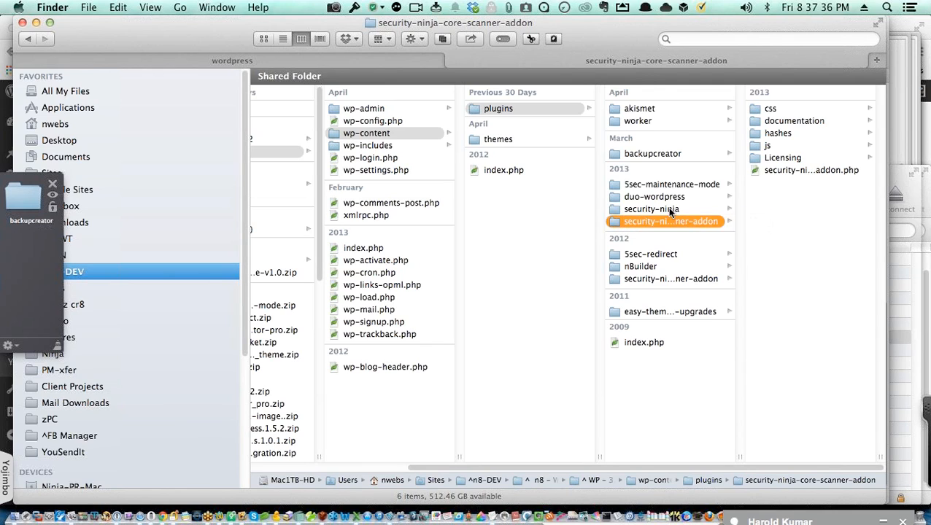
left_click(671, 211)
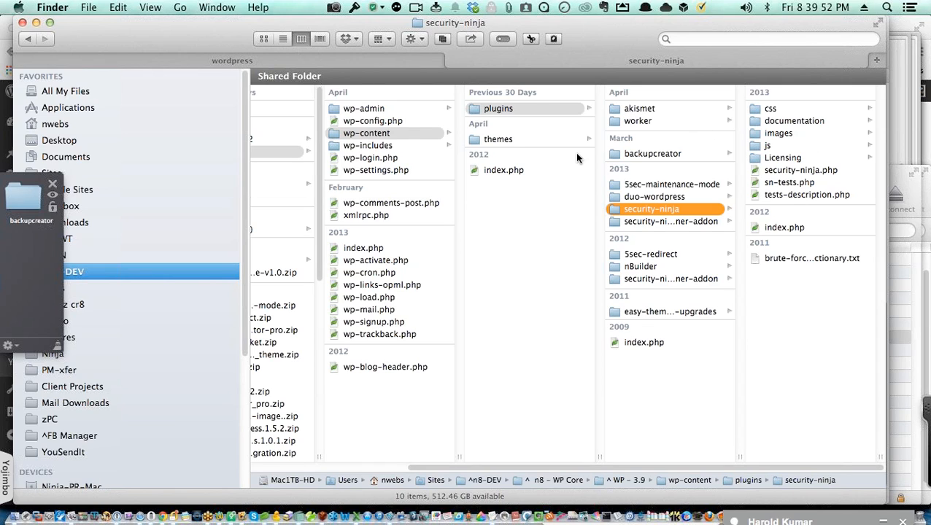
left_click(546, 137)
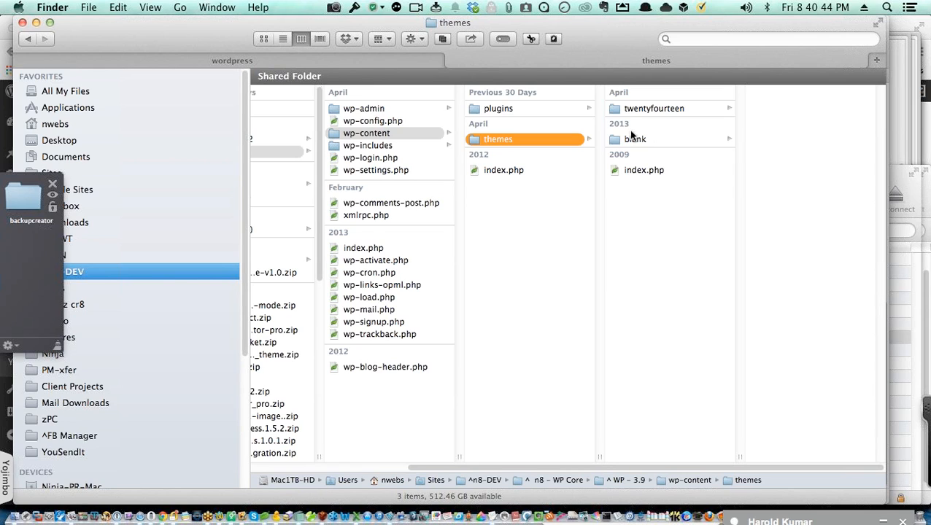
Step: Back in plugins, list security-ninja's 10 items, including security-ninja.php and sn-tests.php
left_click(546, 110)
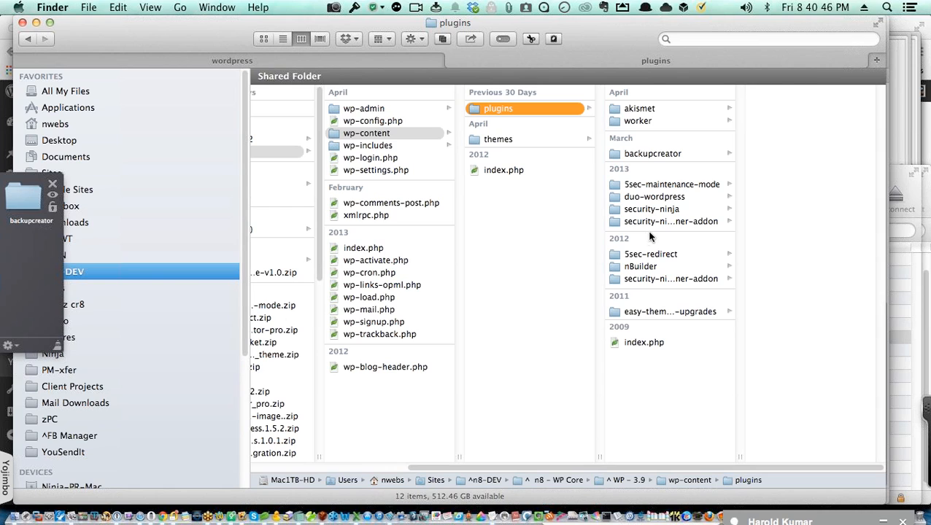
left_click(662, 211)
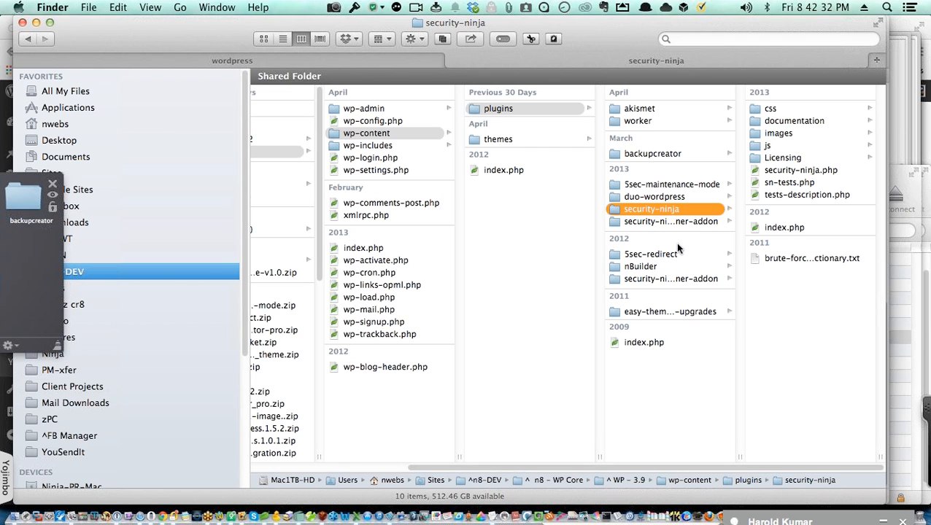
Step: List the security-ninja-scheduled-scanner-addon folder's 5 items: css, documentation, index.php, js, addon PHP
left_click(677, 279)
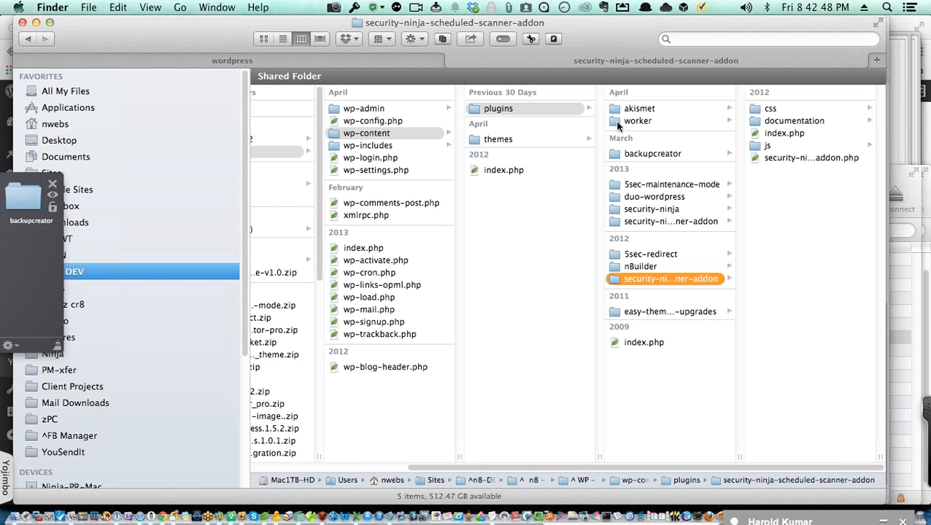
key("super+Tab")
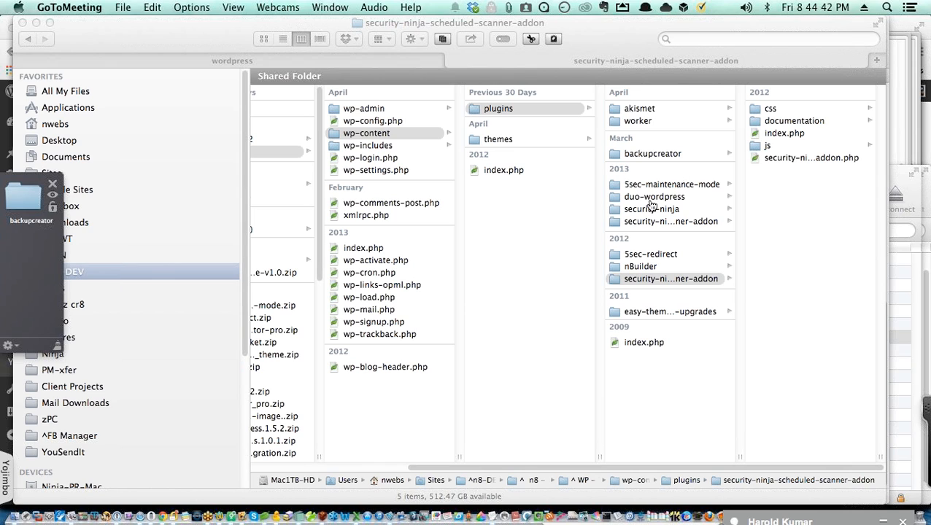
key("super+Tab")
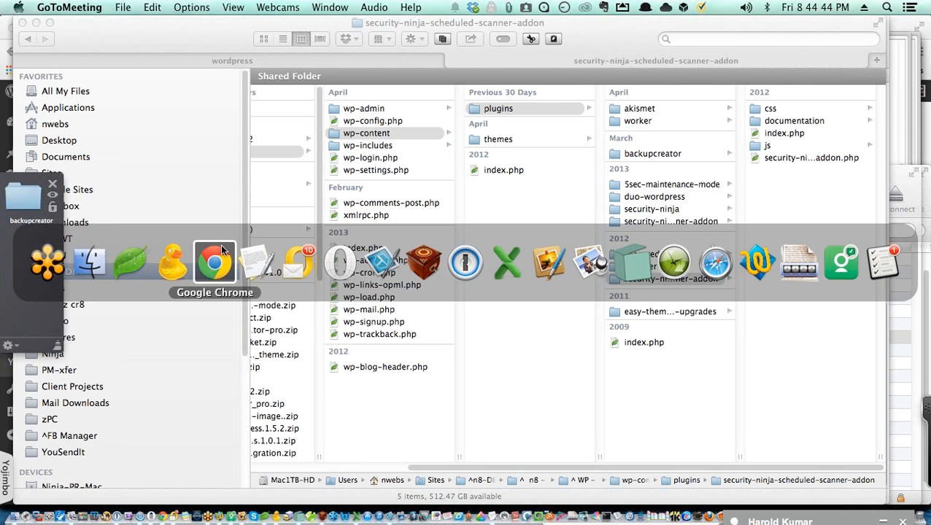
Step: Bring Chrome forward and pick its separate New Tab Page window from the Window menu
left_click(221, 248)
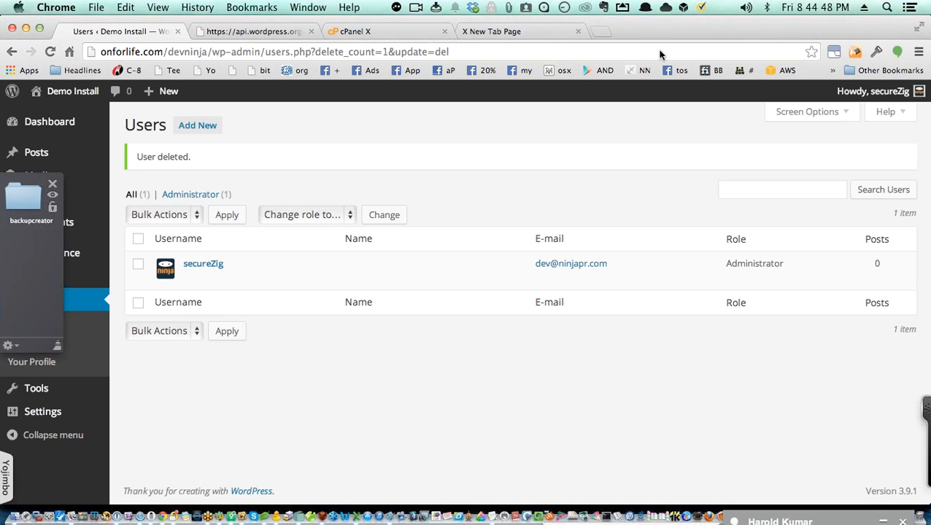
key("super+grave")
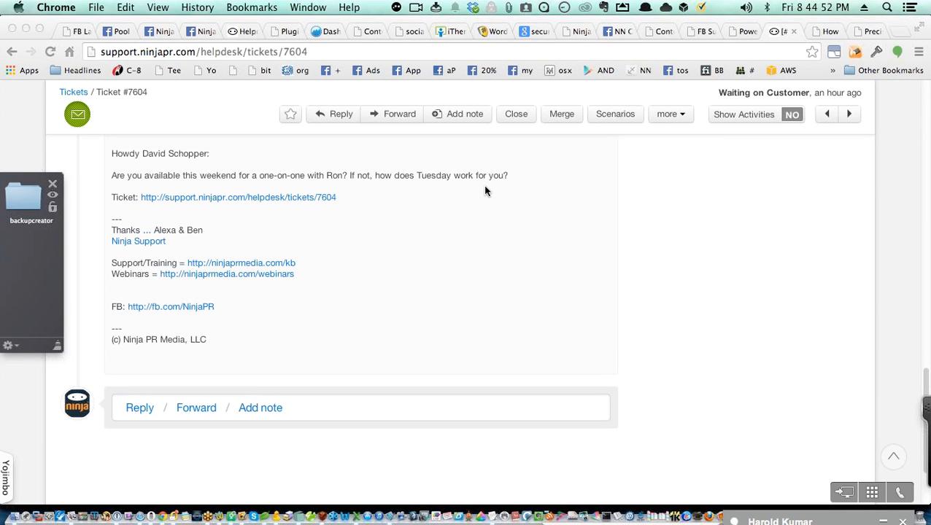
key("super+Tab")
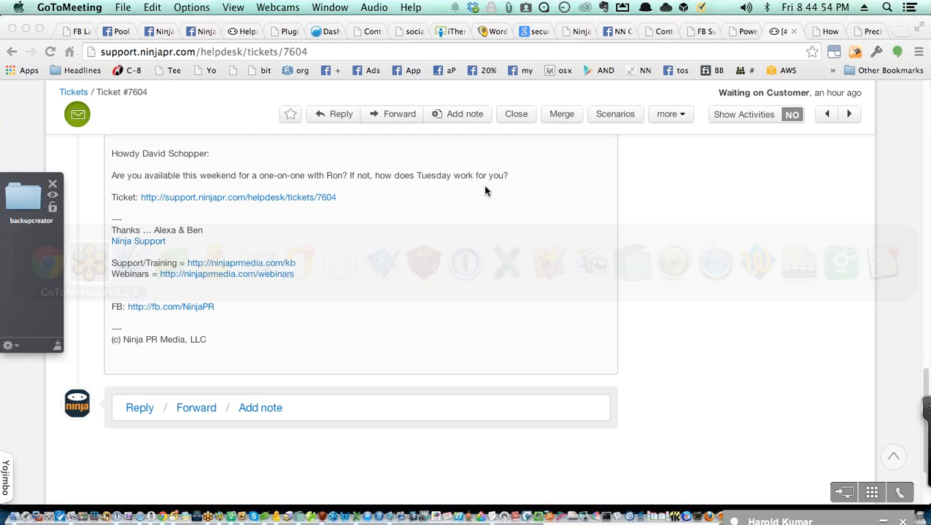
left_click(365, 7)
left_click(672, 268)
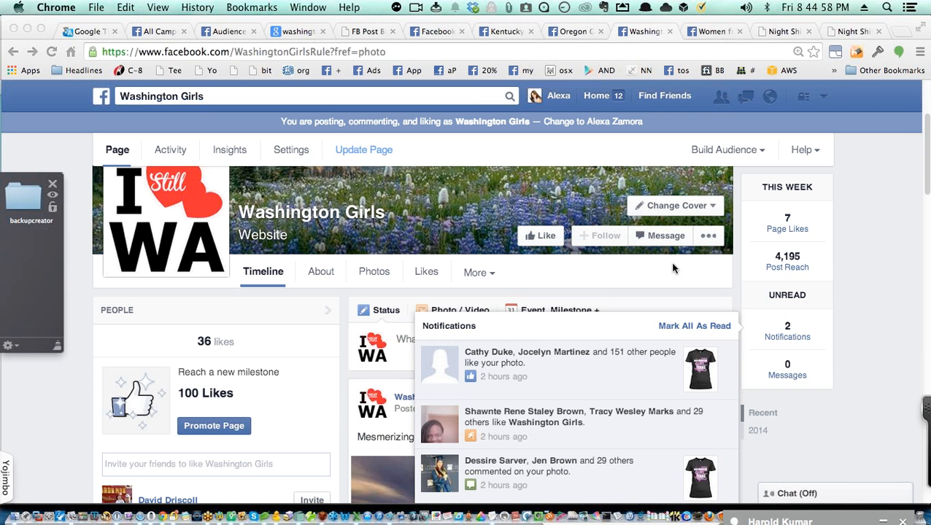
left_click(344, 9)
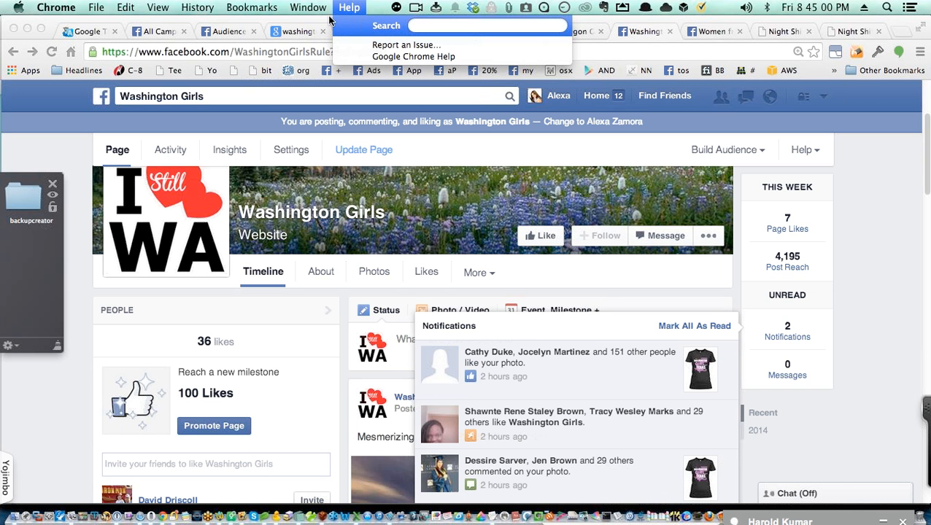
left_click(32, 373)
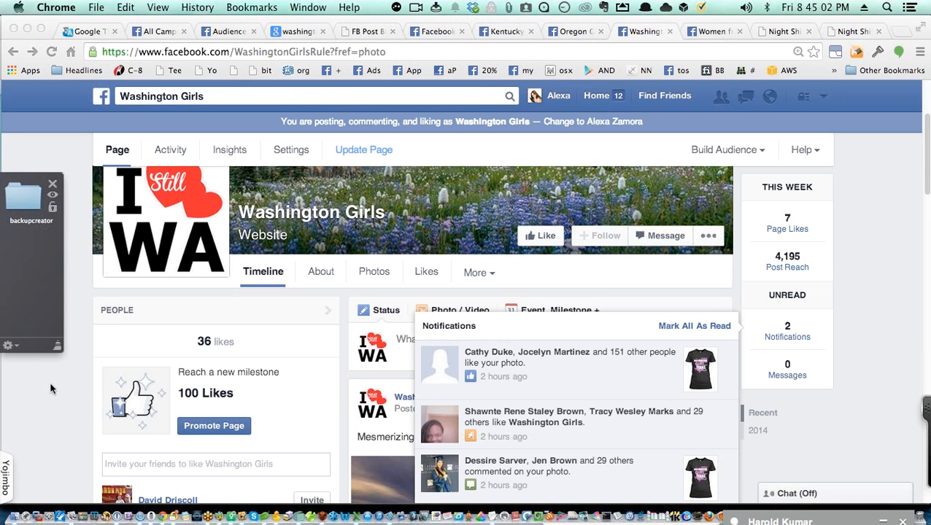
key("super+Tab")
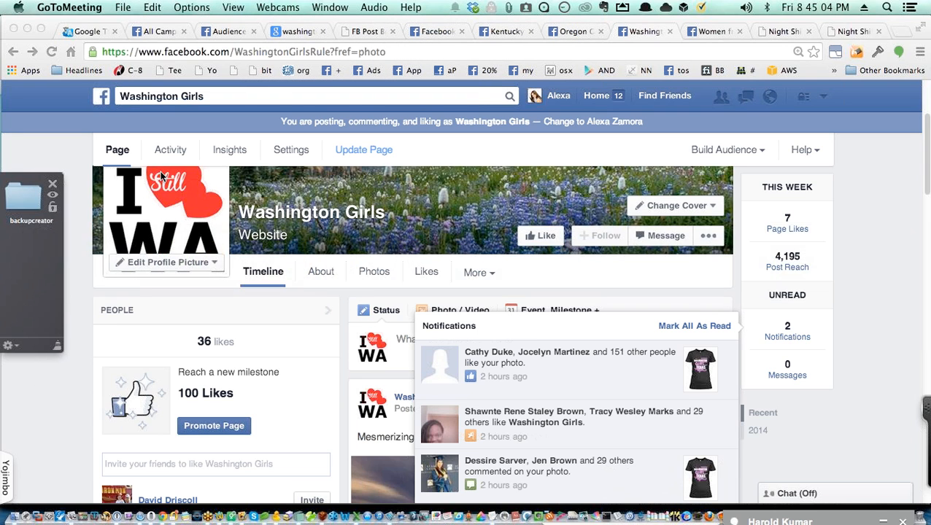
key("super+Tab")
left_click(308, 10)
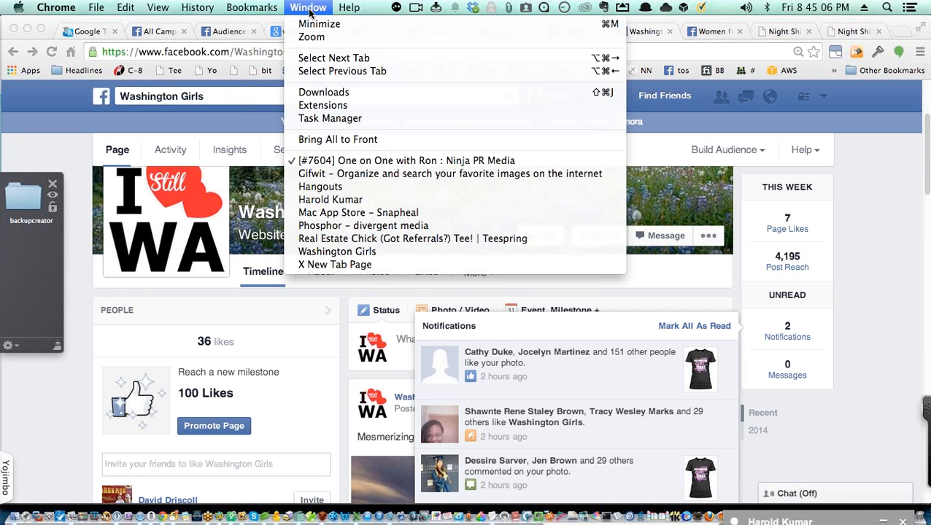
left_click(374, 264)
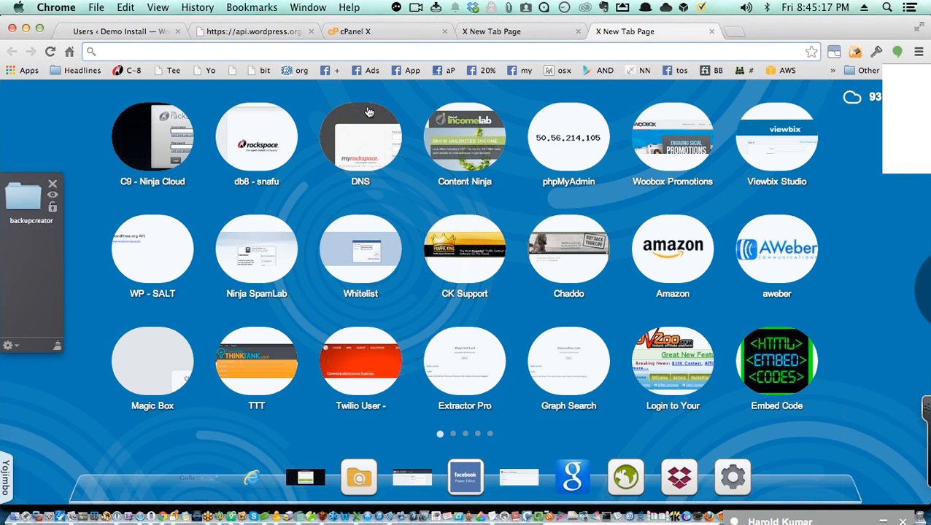
Step: Go to managewp.com, close the extra empty tab, and open the Sign in form's username field
type("managewp.com")
key("Return")
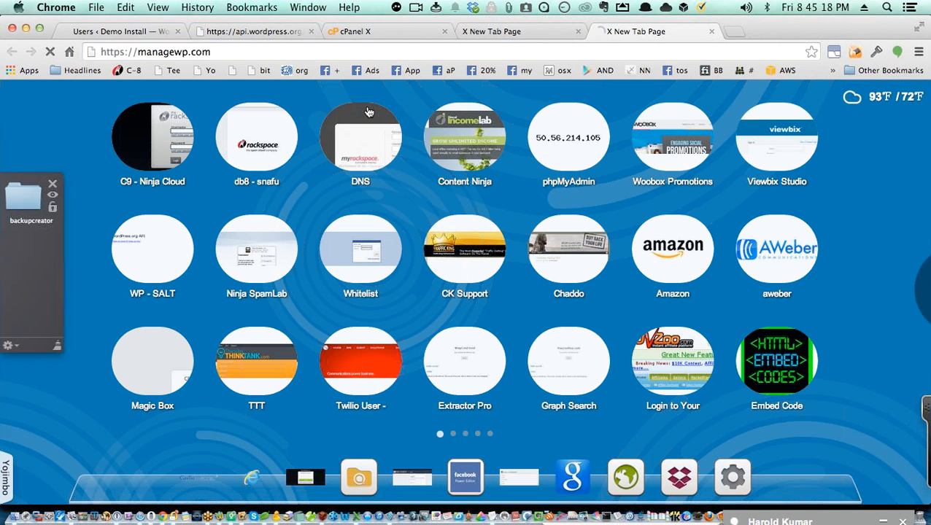
left_click(576, 33)
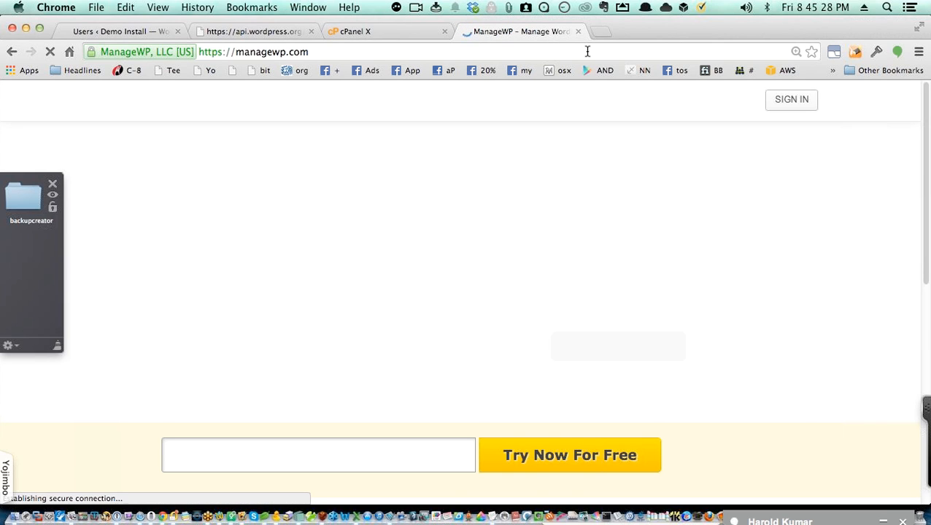
left_click(785, 105)
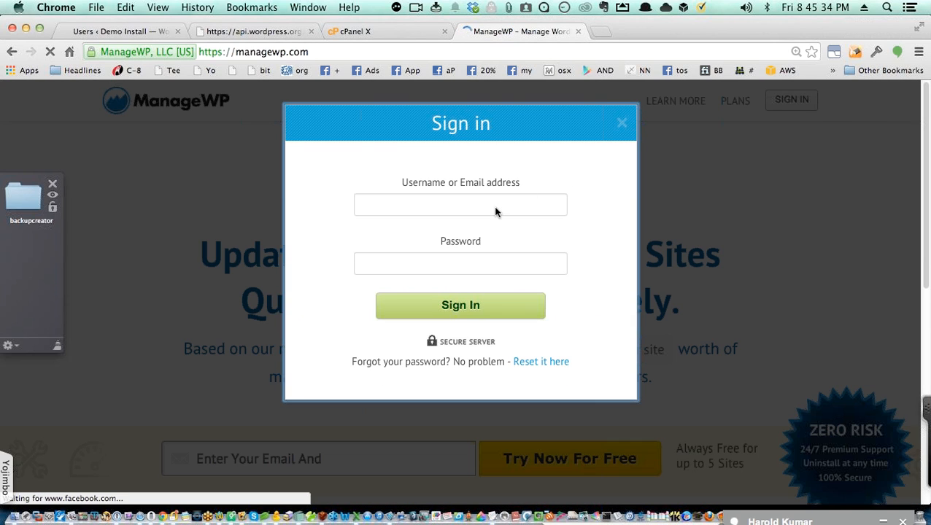
left_click(475, 204)
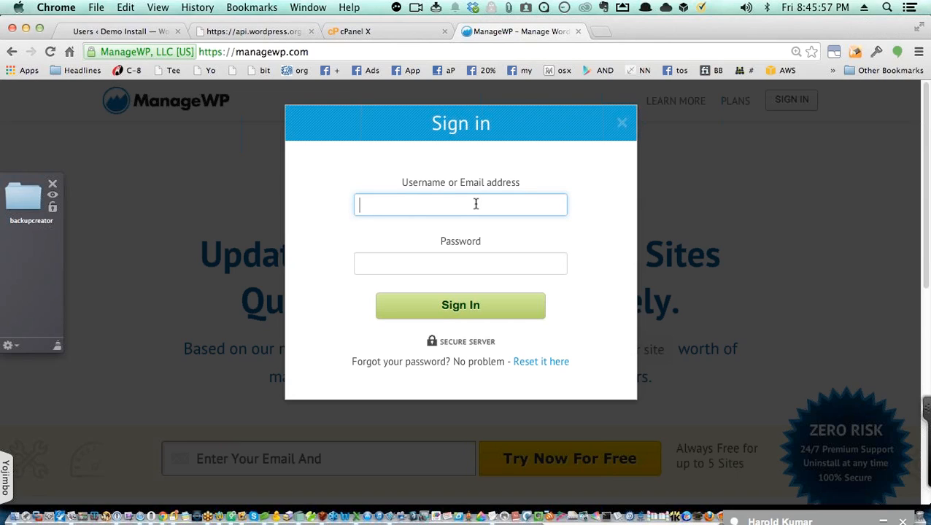
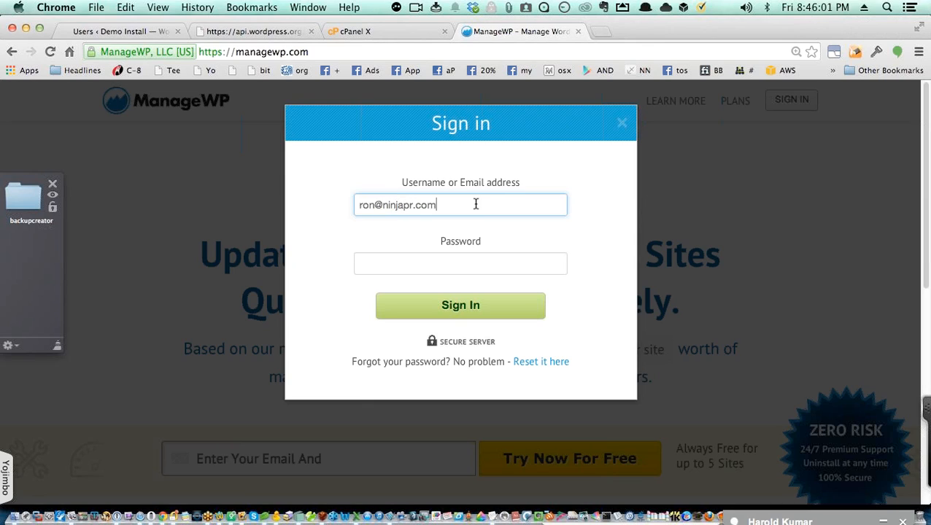
Step: Enter the account e-mail and password, submit them, and dismiss the password-saving prompt
key("Tab")
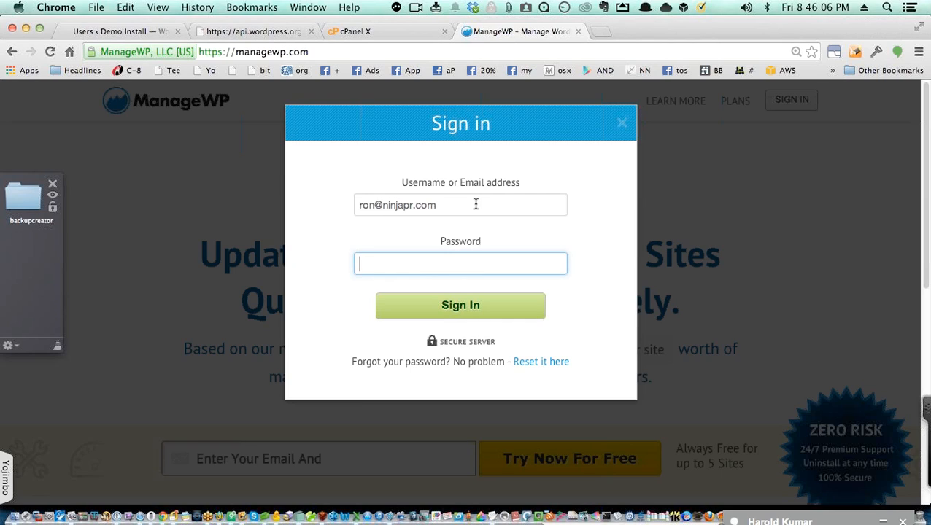
type("••••••••••••")
key("Return")
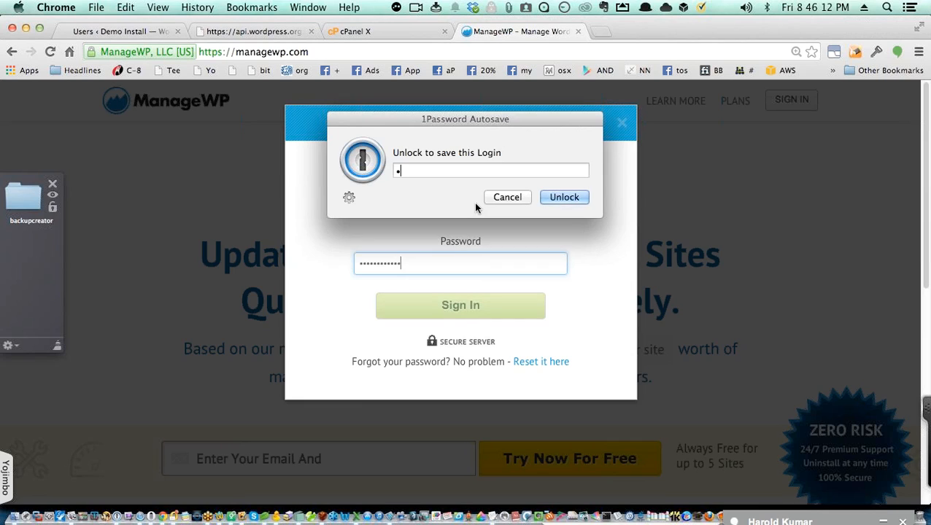
type("•")
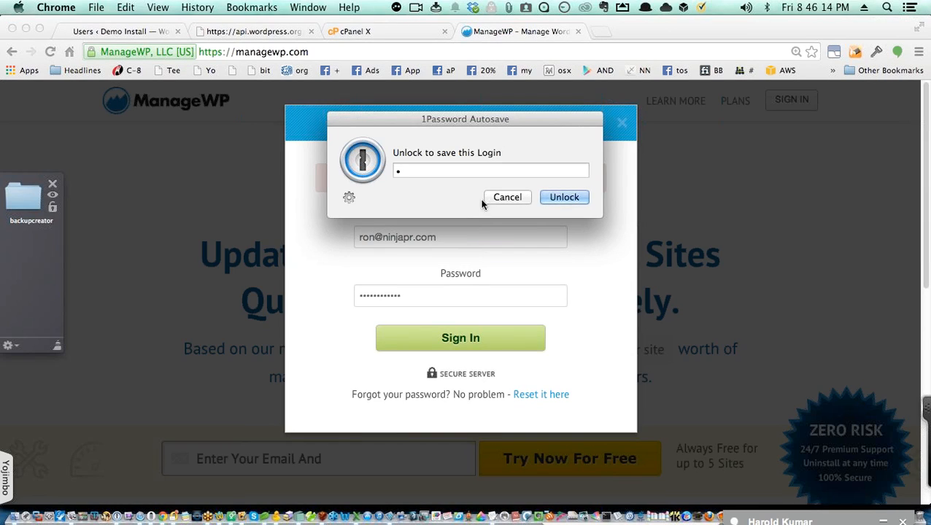
left_click(509, 198)
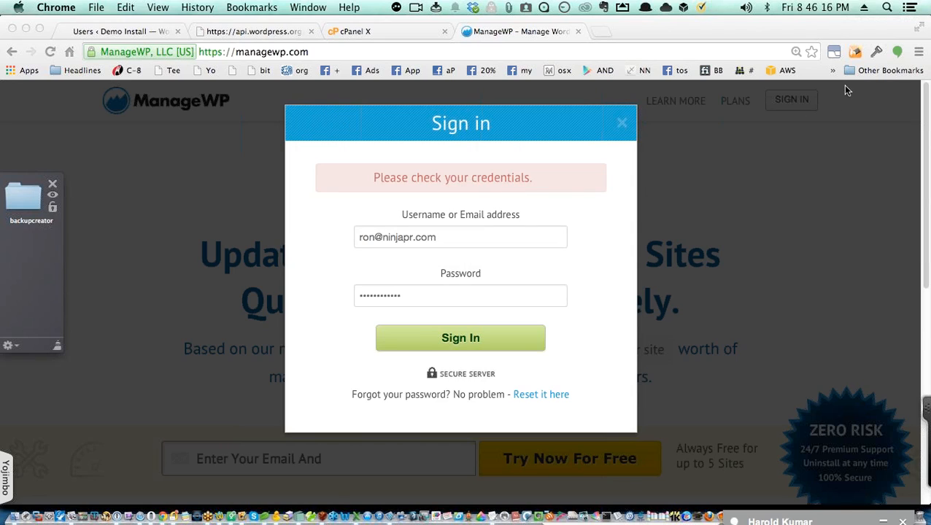
Step: Unlock 1Password with the vault password and fill in the saved Managewp (MEM) login
left_click(876, 53)
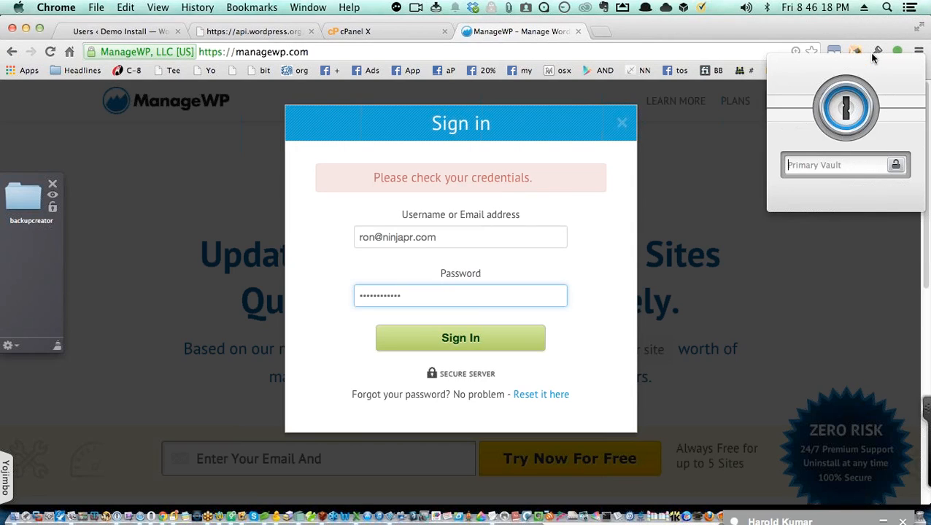
type("••••••••")
key("Return")
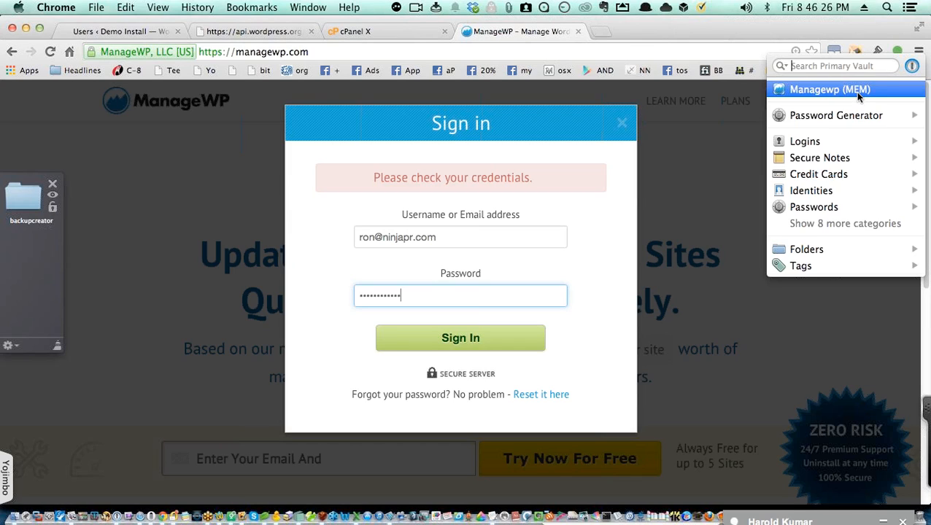
left_click(859, 94)
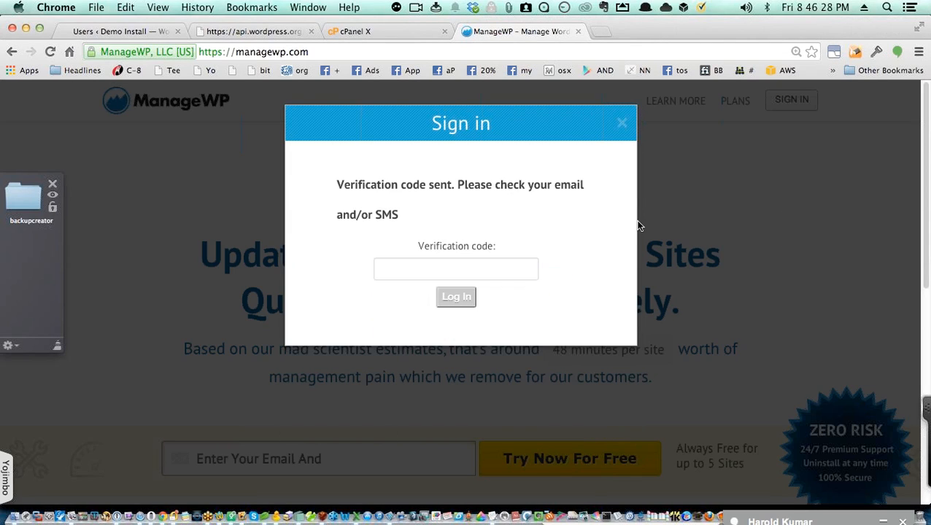
Step: Enter the verification code received by e-mail or SMS and log in
left_click(461, 266)
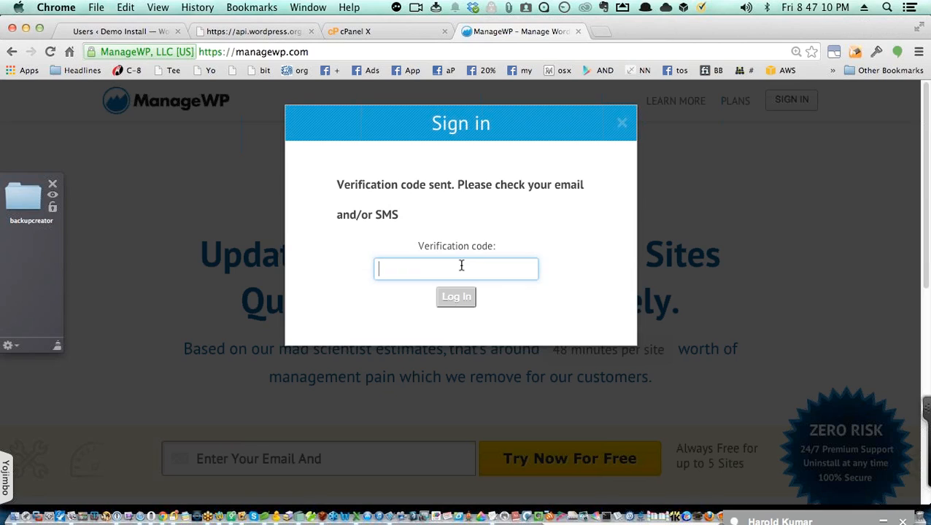
type("123456")
left_click(460, 302)
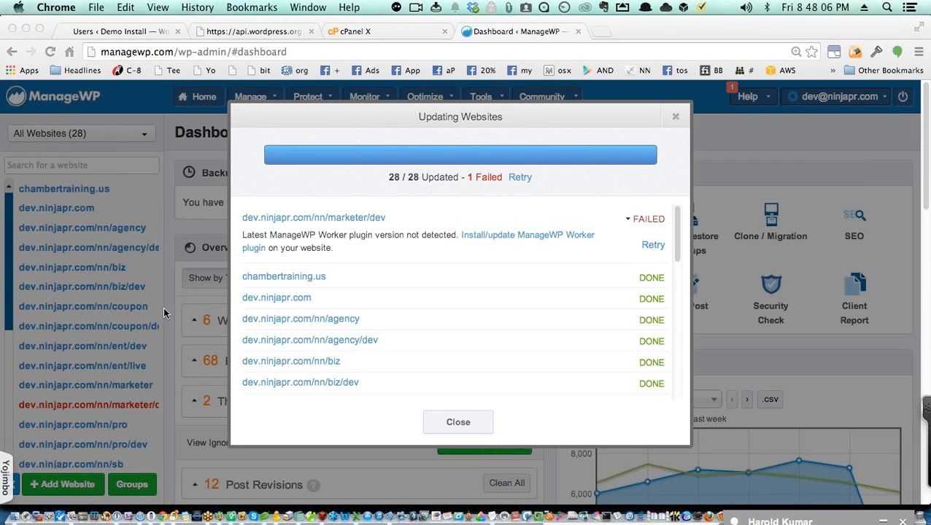
Step: Bring the browser forward to see the Updating Websites run reach 28/28 with marketer/dev failing
left_click(466, 425)
Step: Close the update results and check which site needs the WordPress 3.7.3 core upgrade
left_click(465, 424)
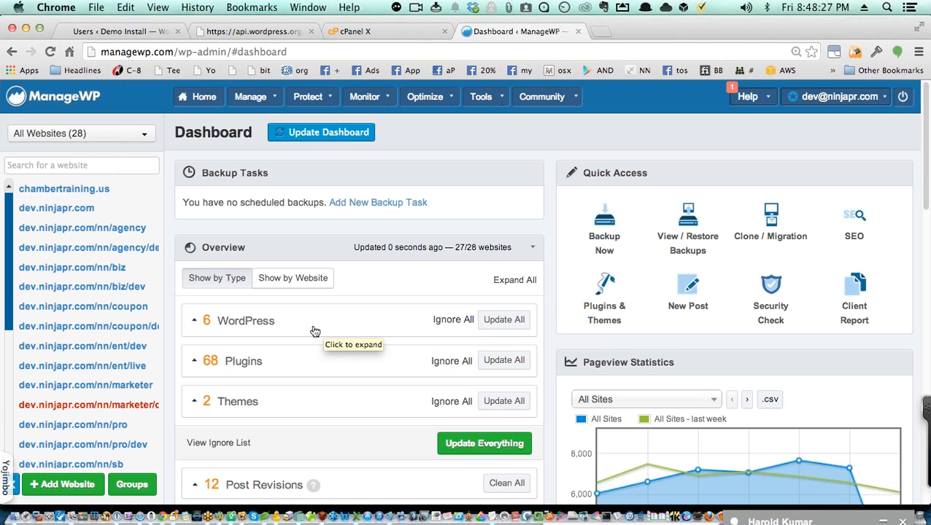
left_click(261, 322)
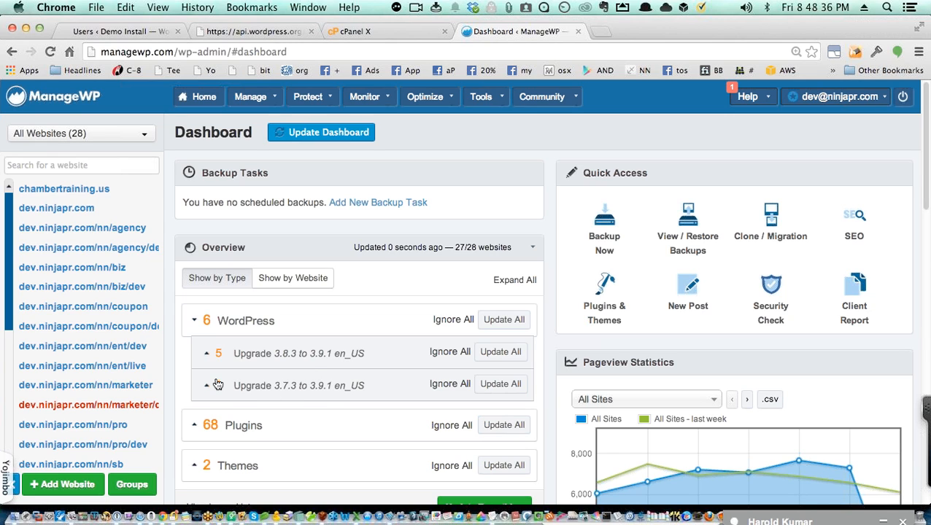
left_click(248, 389)
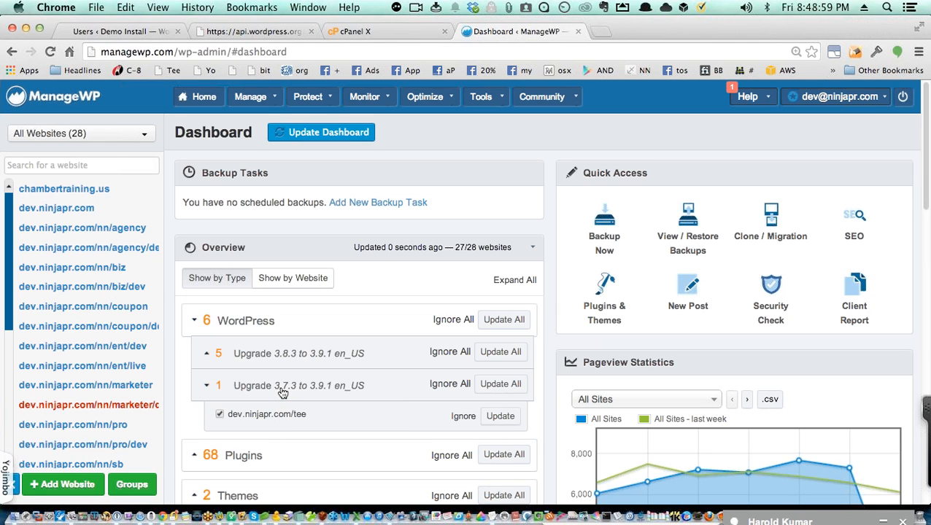
left_click(283, 391)
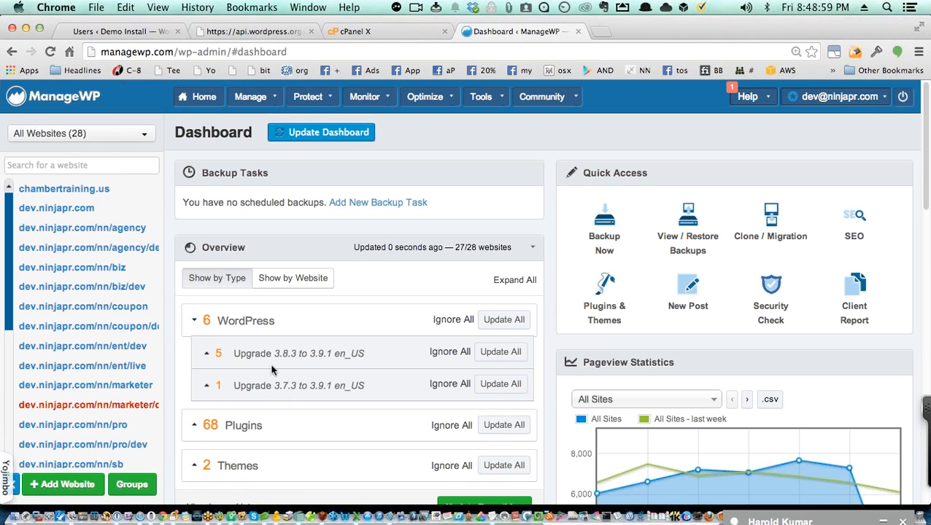
left_click(257, 326)
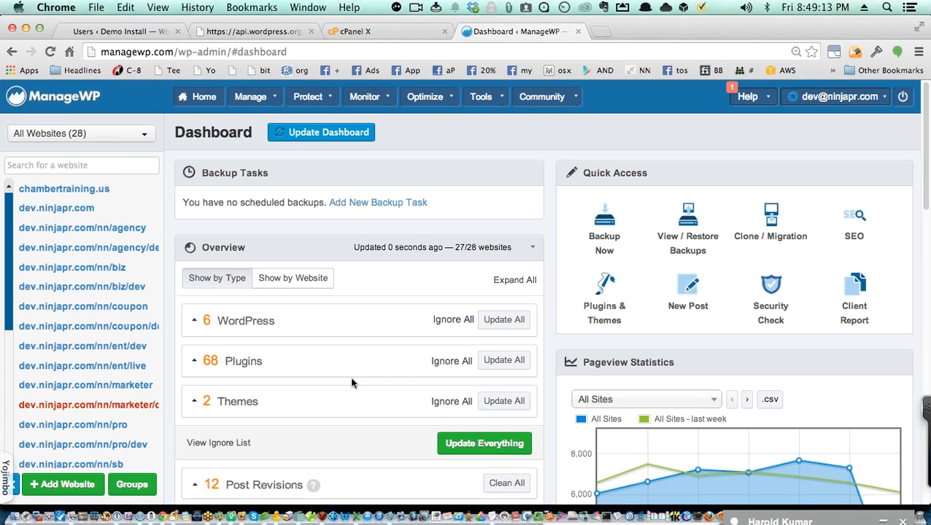
Step: Expand the 68 pending plugin updates and scroll through the list, e.g. New RoyalSlider v3.1.7
left_click(313, 374)
scroll(314, 373, "down", 8)
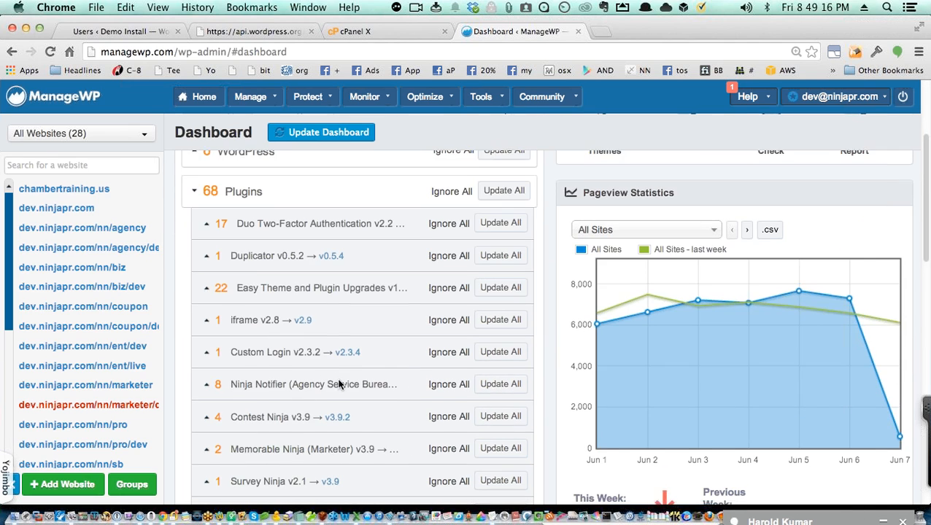
scroll(339, 387, "down", 4)
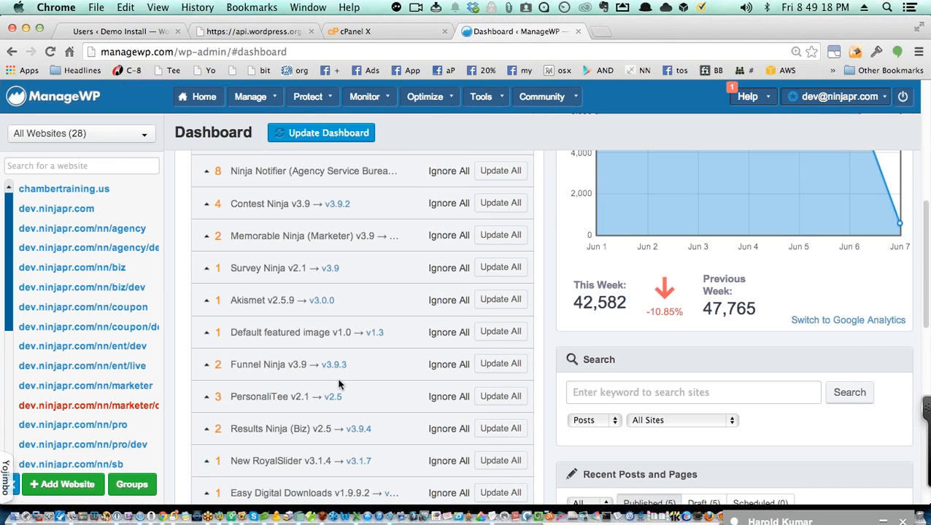
scroll(376, 391, "down", 6)
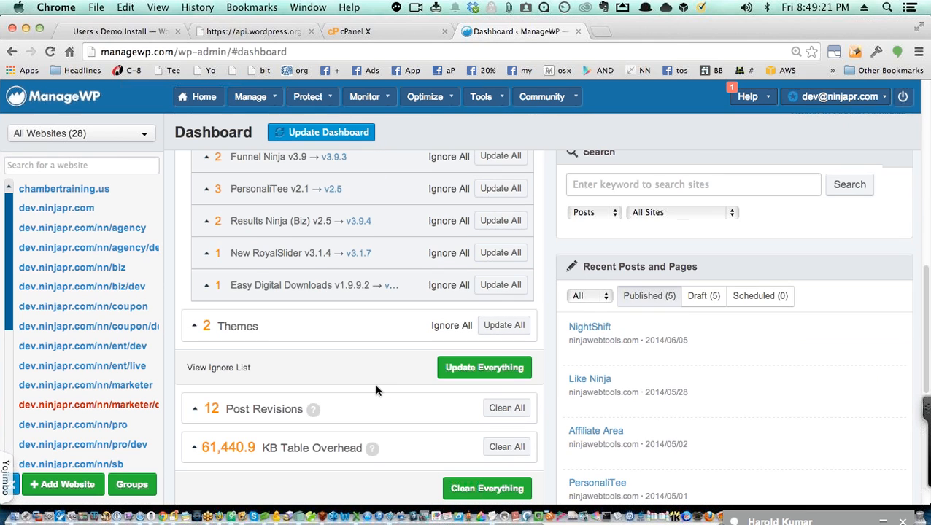
scroll(375, 391, "up", 1)
scroll(376, 391, "up", 1)
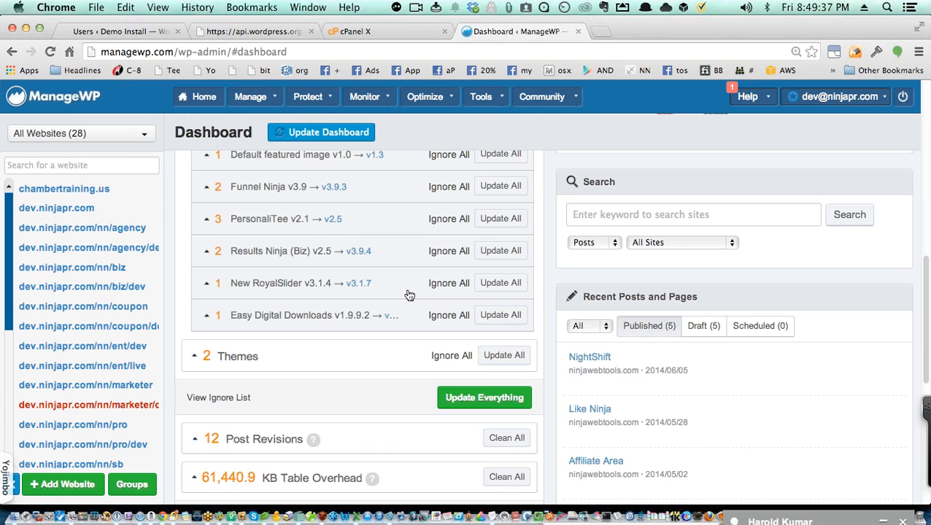
scroll(410, 294, "up", 15)
scroll(409, 295, "down", 5)
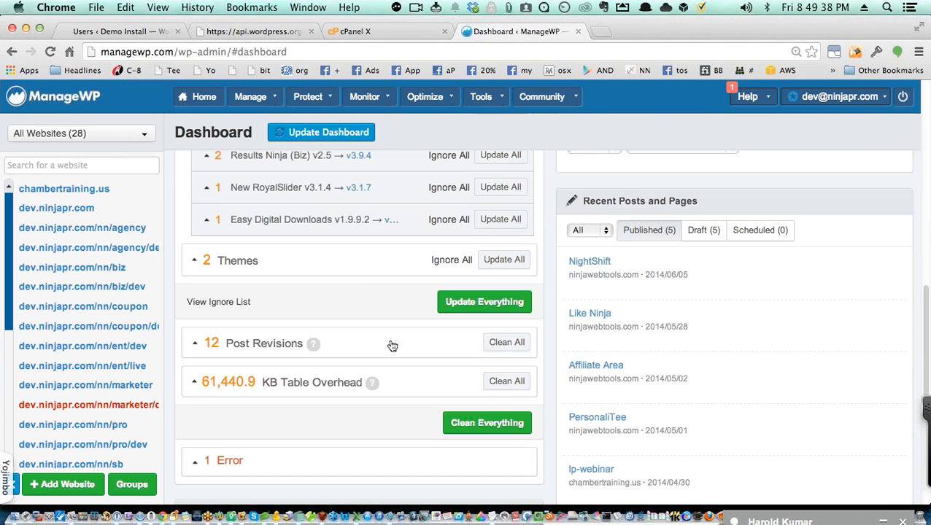
Step: Update Twenty Fourteen v1.0 → v1.1 on all sites, then expand the per-site Post Revisions details
left_click(351, 268)
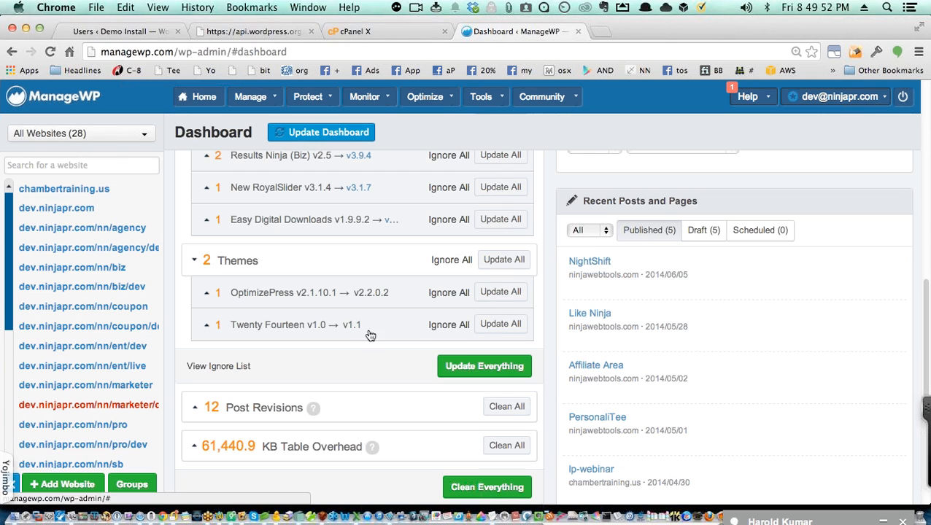
left_click(493, 325)
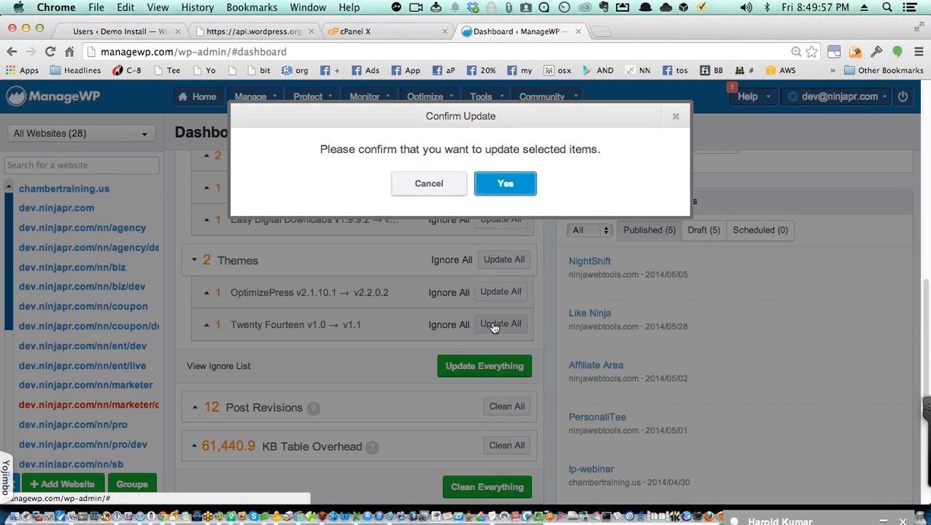
left_click(501, 186)
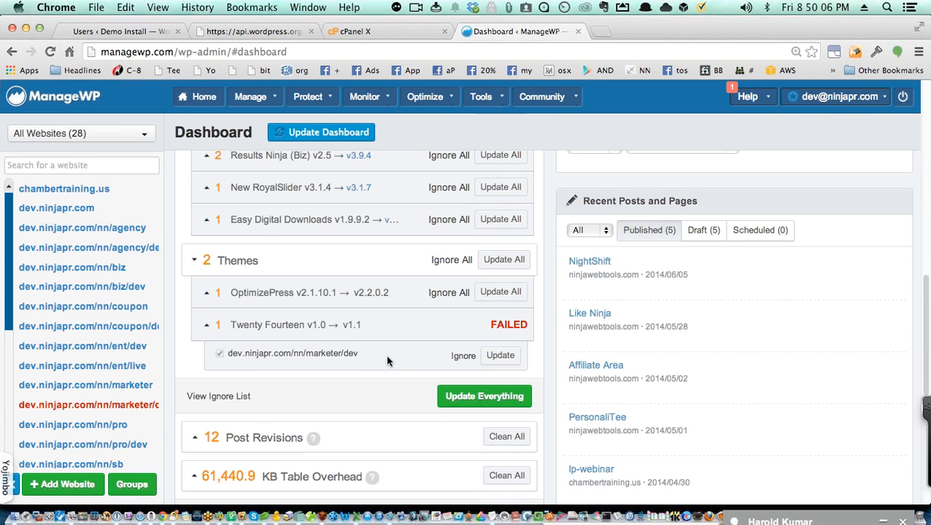
scroll(385, 358, "down", 3)
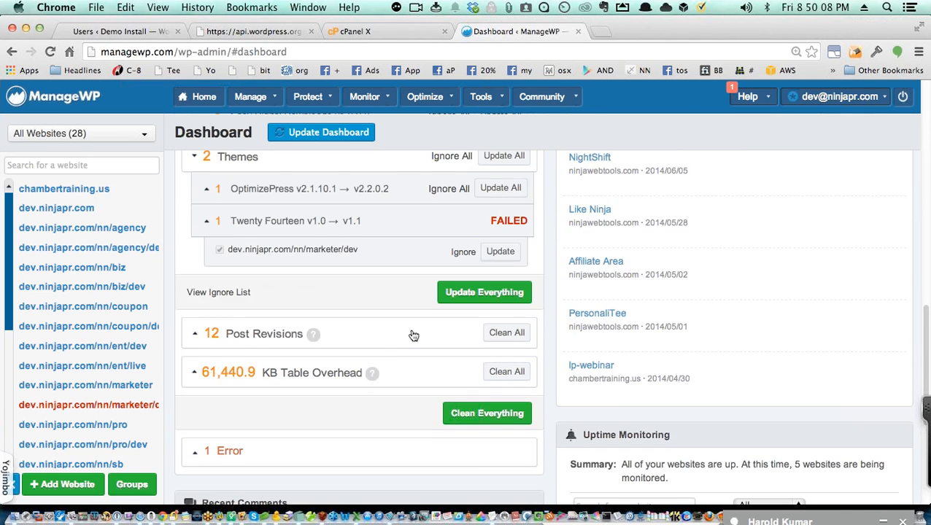
left_click(295, 340)
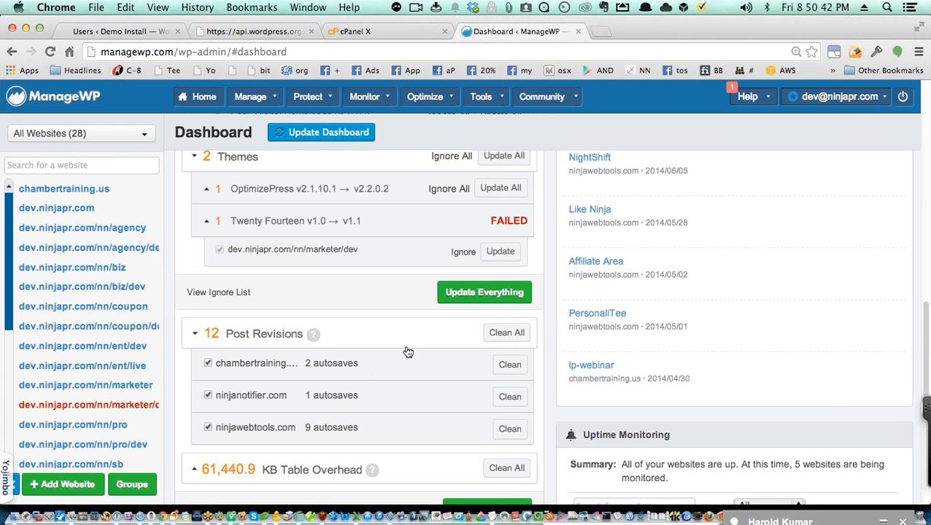
Step: Run Clean Everything to remove all table overhead and post revisions, confirming and finishing with Done
left_click(491, 334)
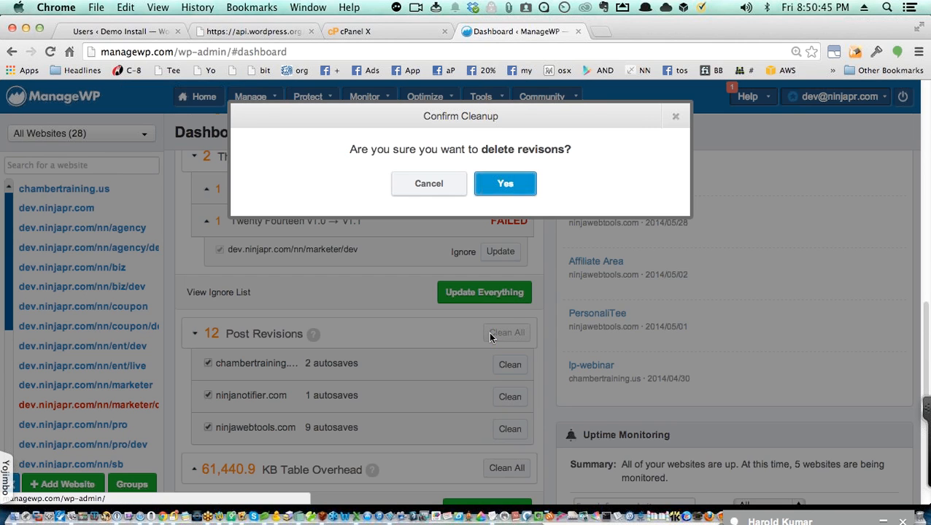
left_click(431, 187)
scroll(429, 329, "down", 3)
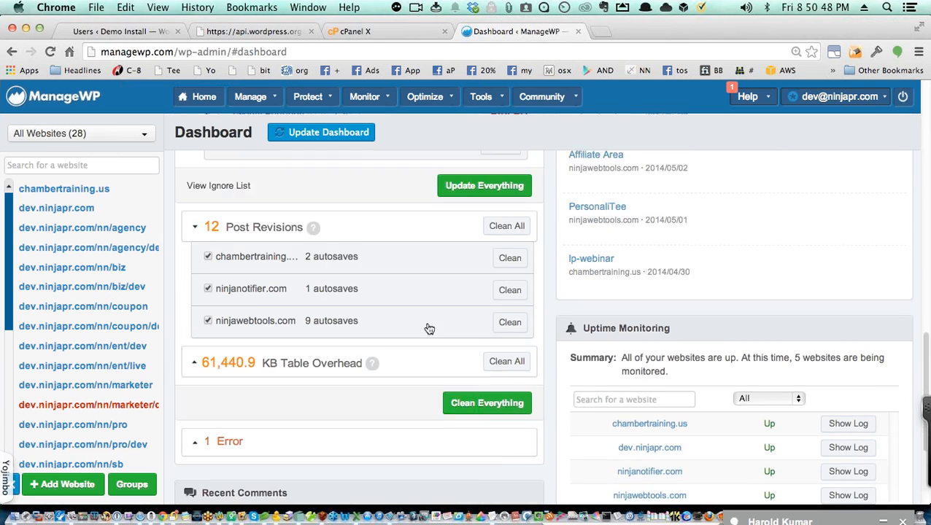
scroll(429, 329, "down", 1)
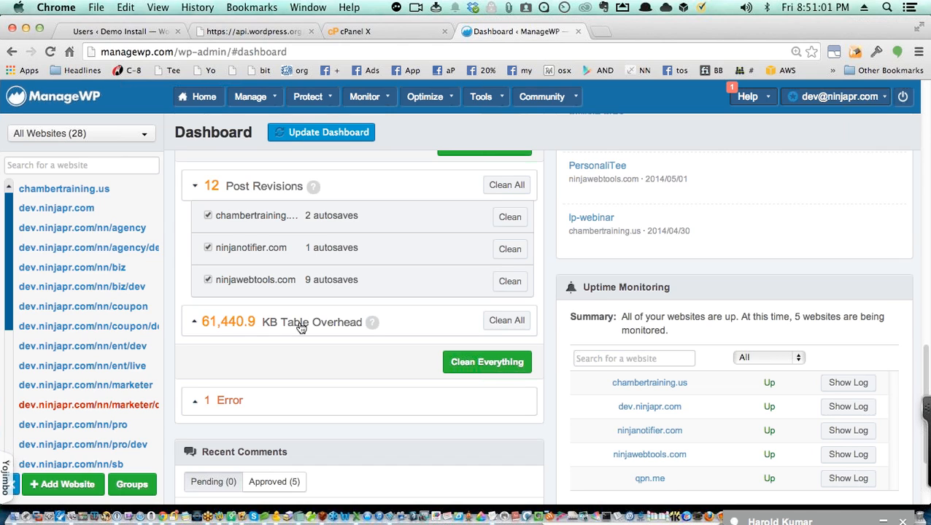
scroll(364, 347, "up", 1)
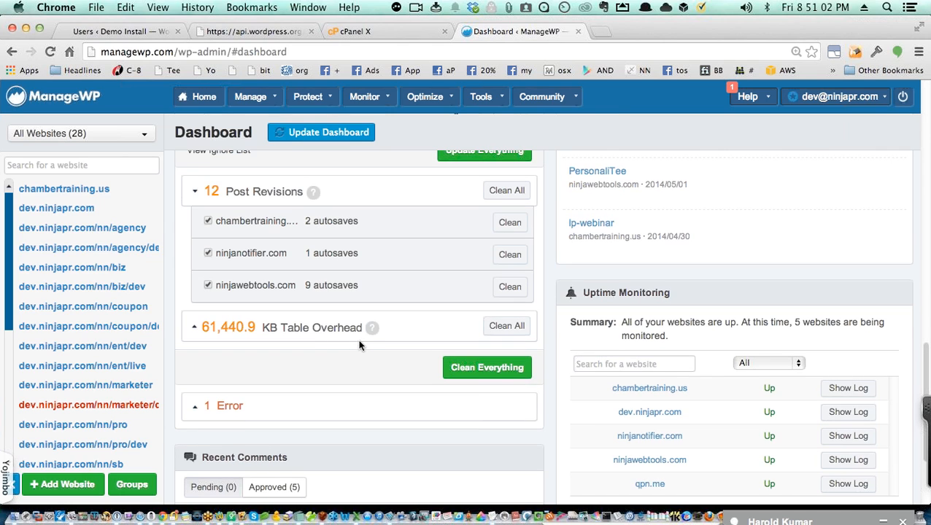
left_click(475, 369)
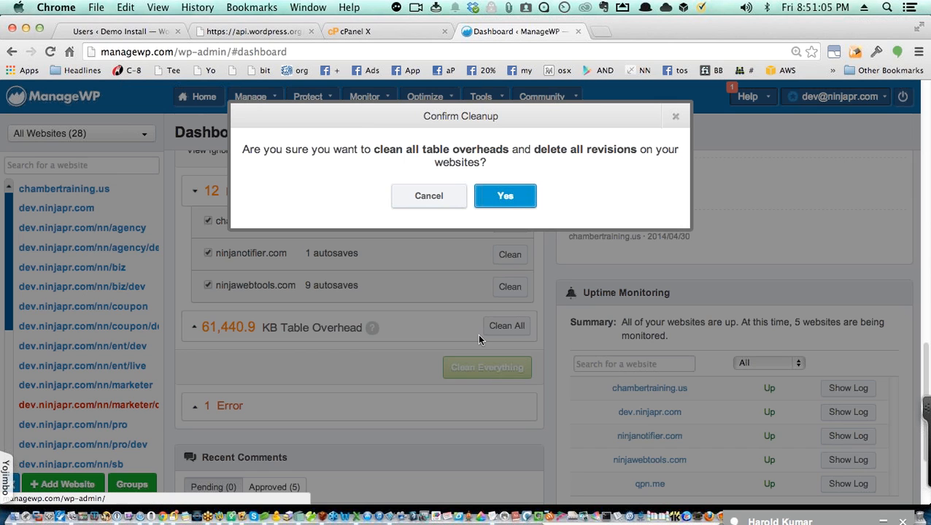
left_click(505, 197)
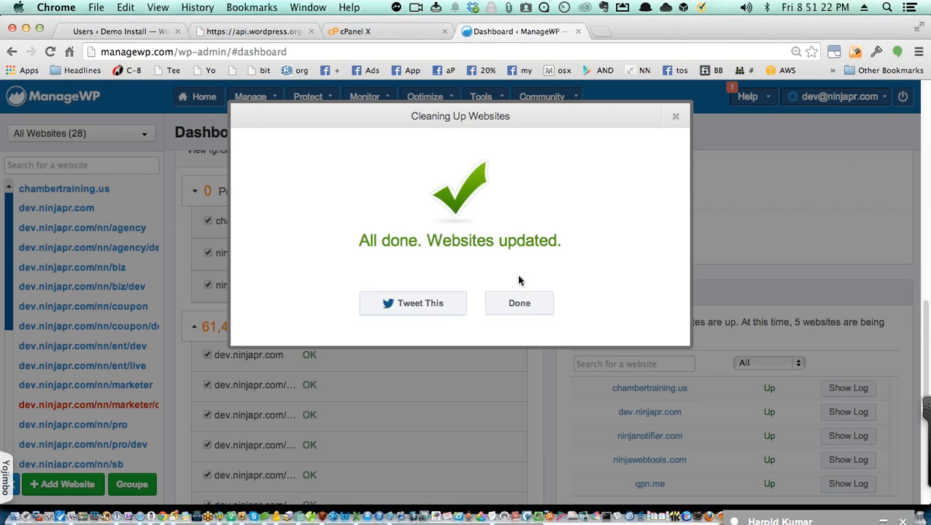
left_click(516, 305)
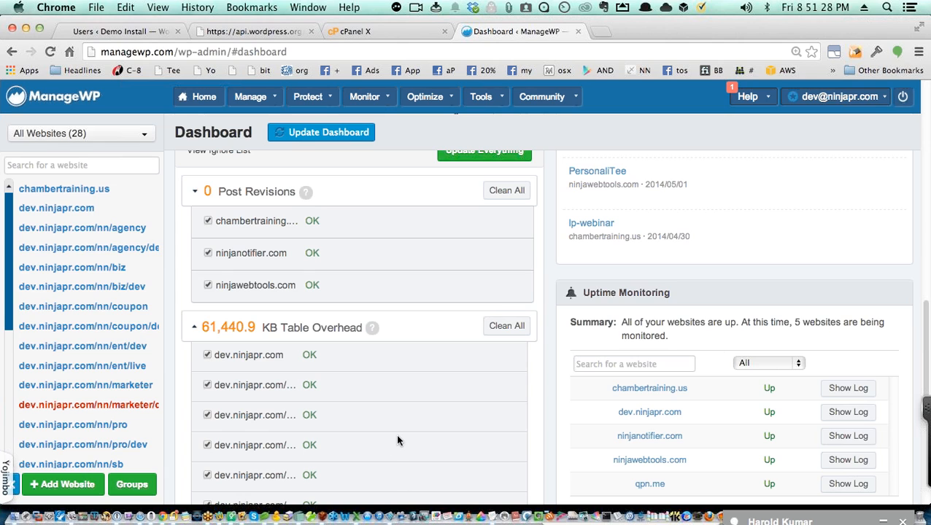
scroll(397, 440, "down", 3)
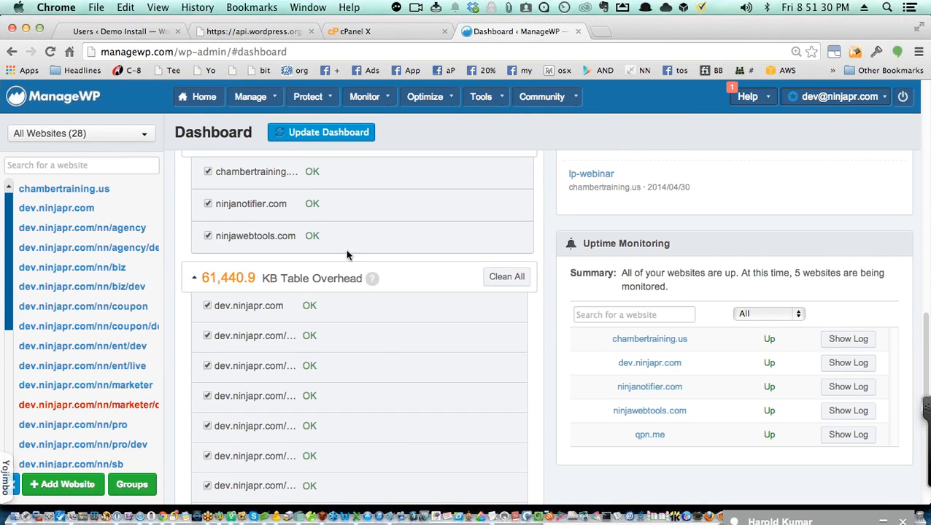
Step: Refresh the dashboard from all 28 sites and review the new 28,672.0 KB overhead figure
left_click(309, 135)
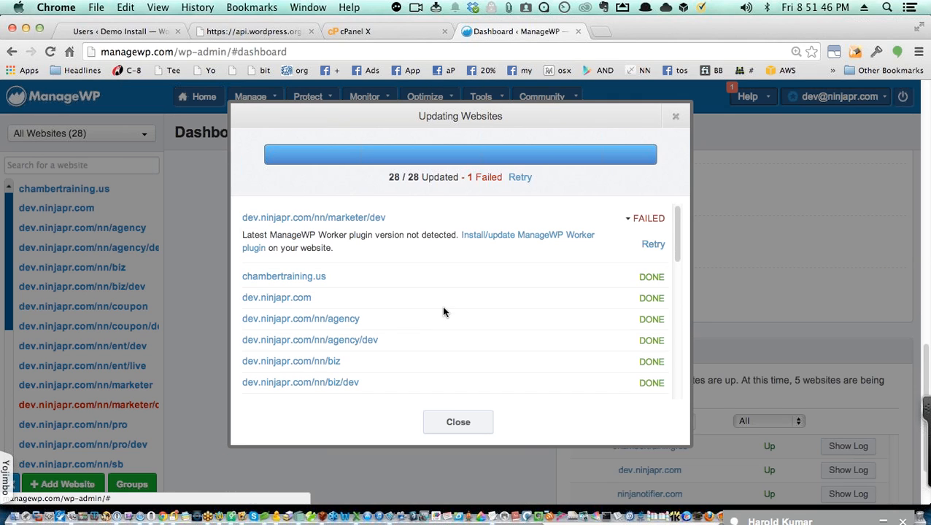
left_click(676, 117)
scroll(469, 285, "down", 1)
scroll(469, 285, "up", 3)
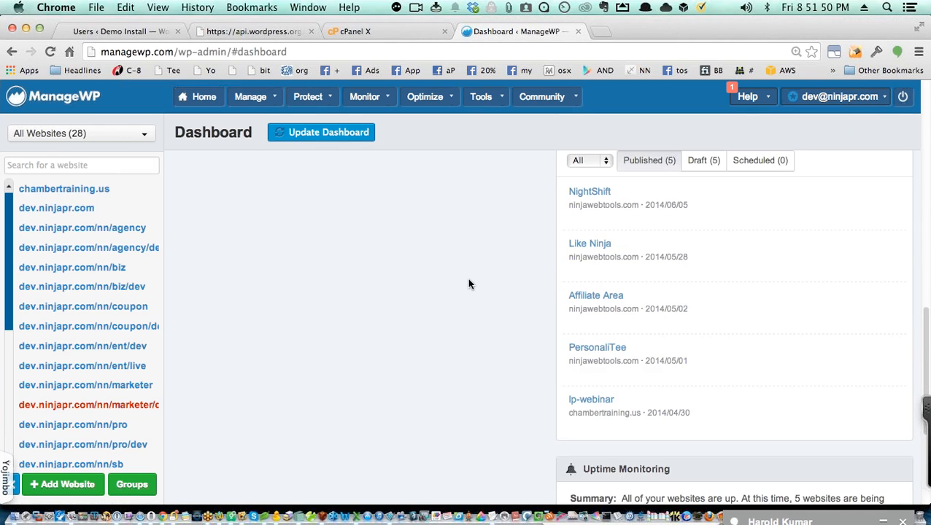
scroll(469, 283, "up", 5)
scroll(468, 281, "down", 3)
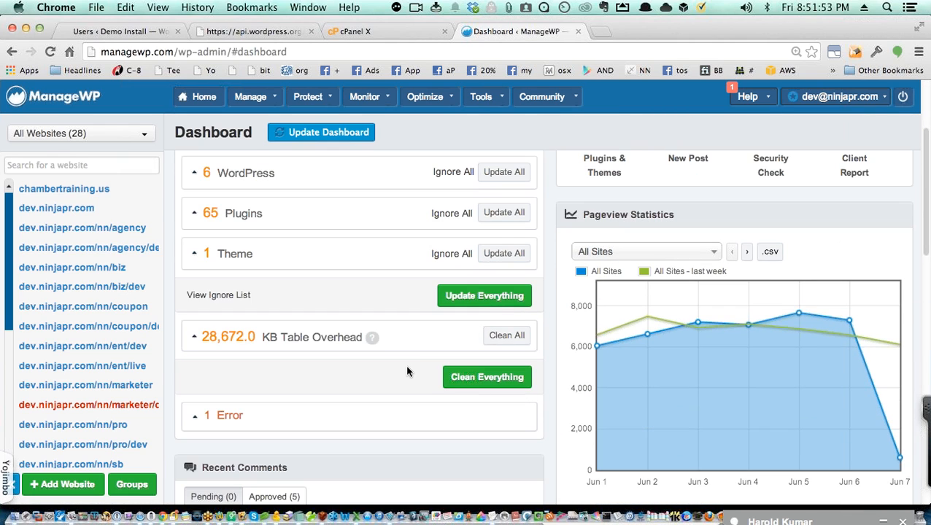
Step: Expand the table overhead breakdown for the four sites and inspect the Pageview Statistics chart points
left_click(209, 343)
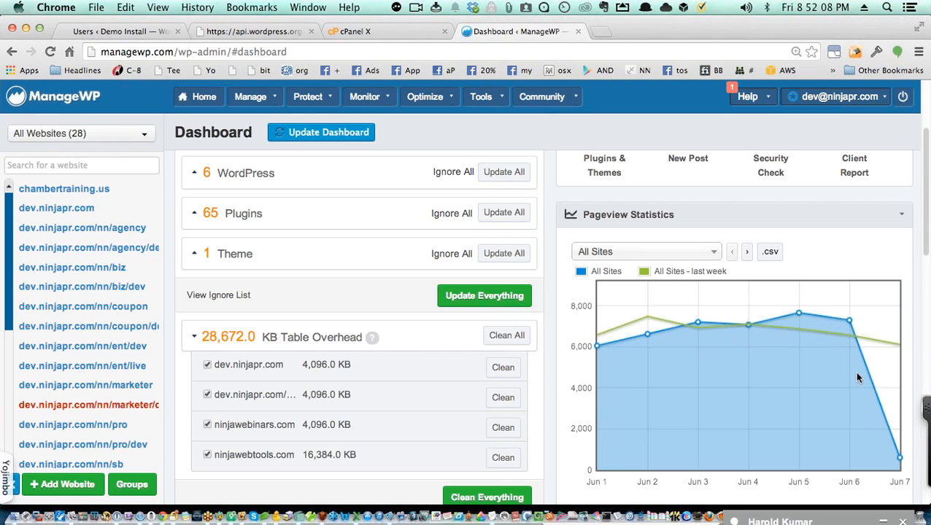
mouse_move(849, 321)
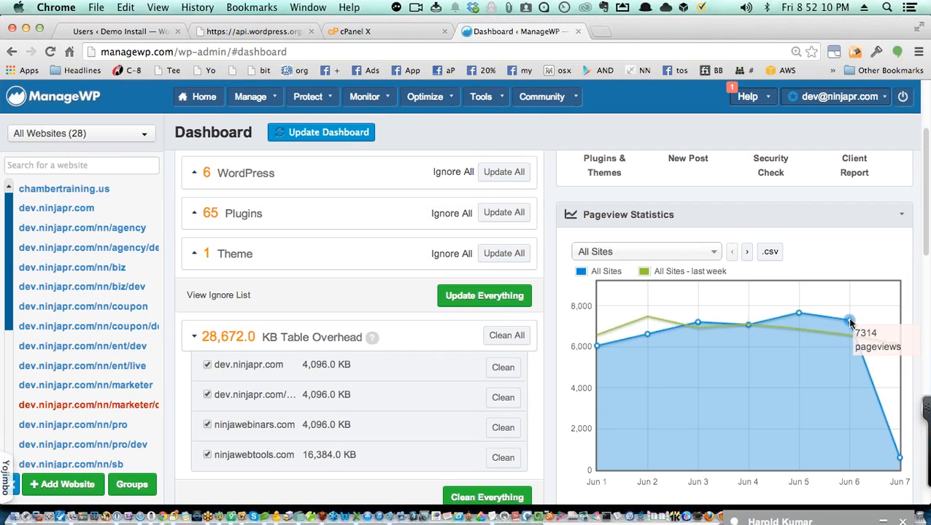
mouse_move(801, 315)
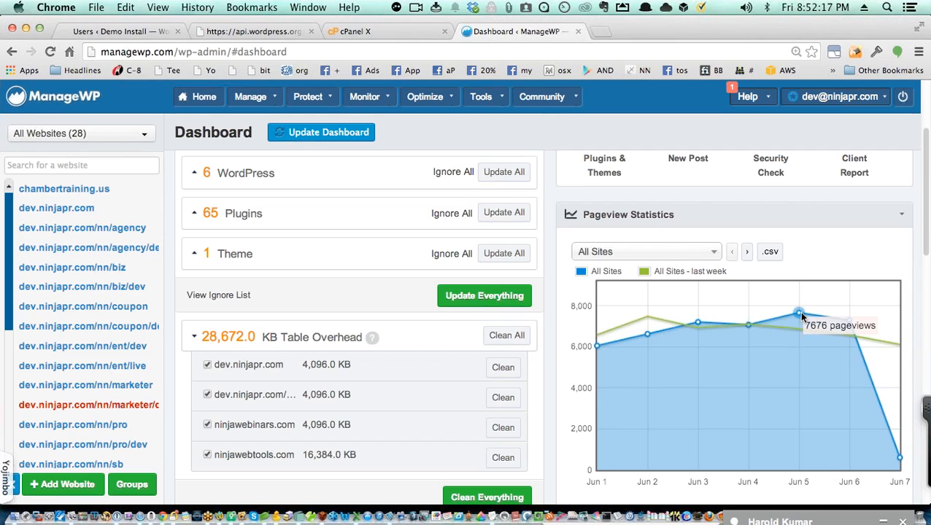
scroll(801, 315, "down", 1)
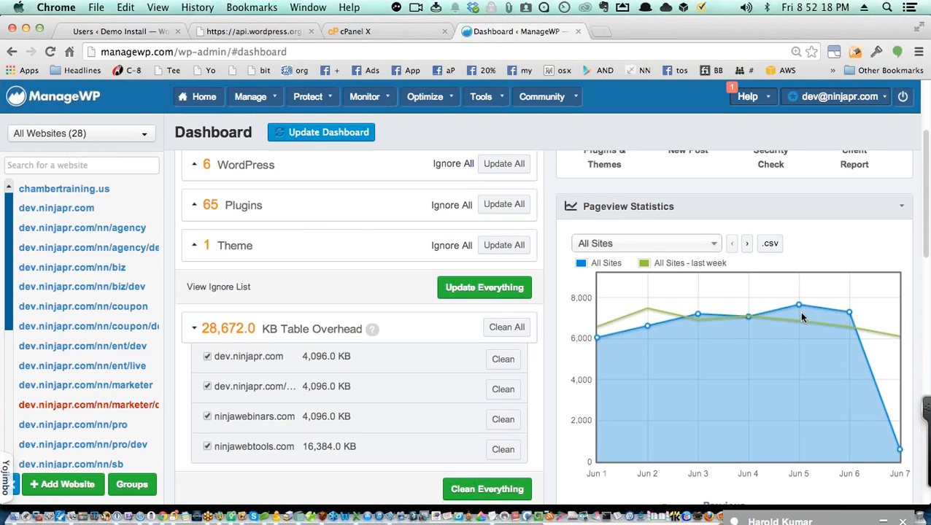
scroll(780, 347, "down", 5)
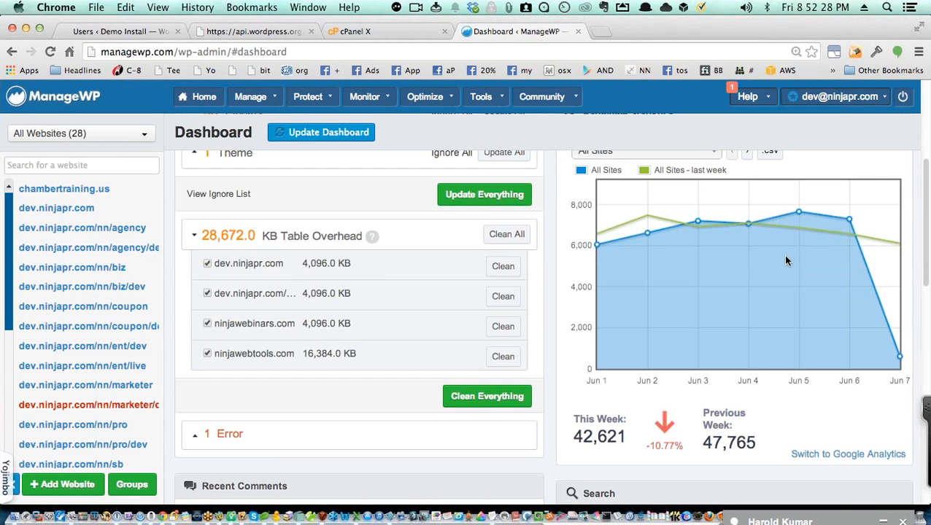
scroll(787, 257, "down", 10)
scroll(786, 257, "up", 10)
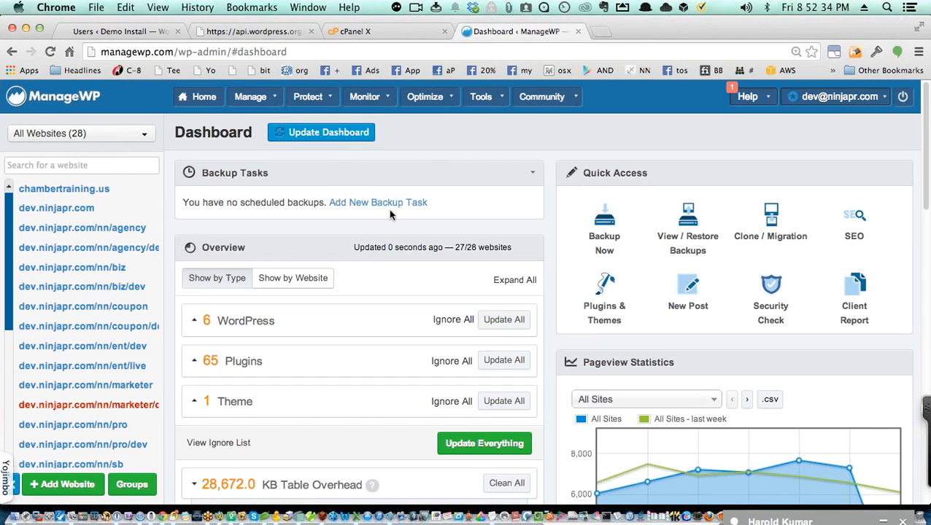
Step: Run a ManageWP Security Check on chambertraining.us to confirm it is clean and not blacklisted
left_click(773, 291)
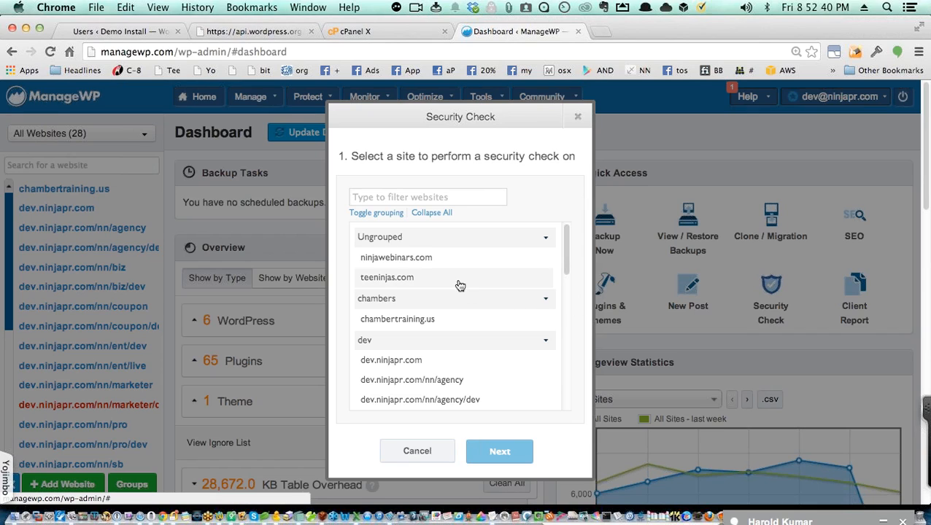
left_click(426, 321)
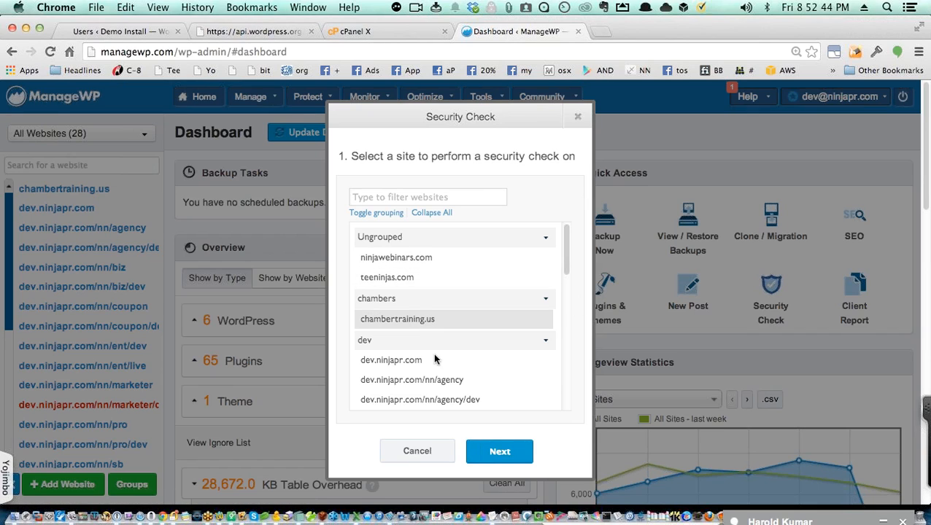
left_click(505, 454)
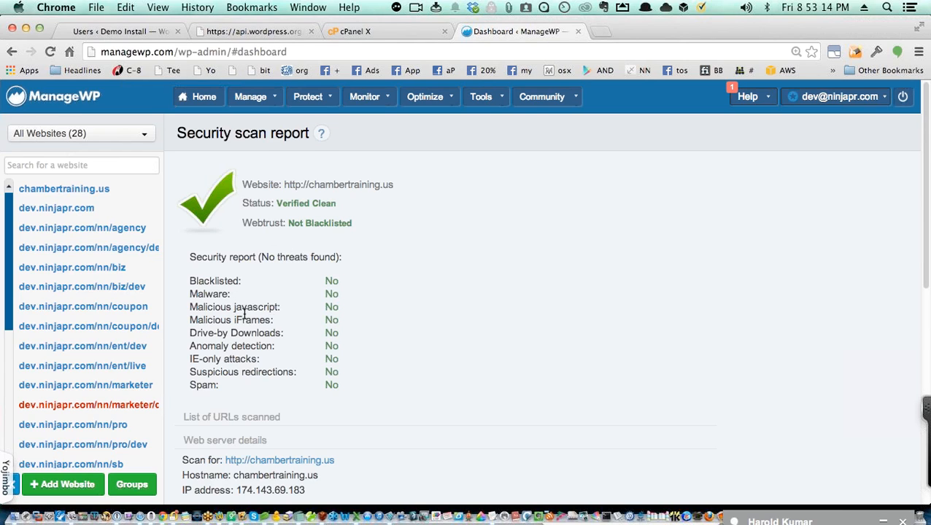
scroll(348, 308, "down", 5)
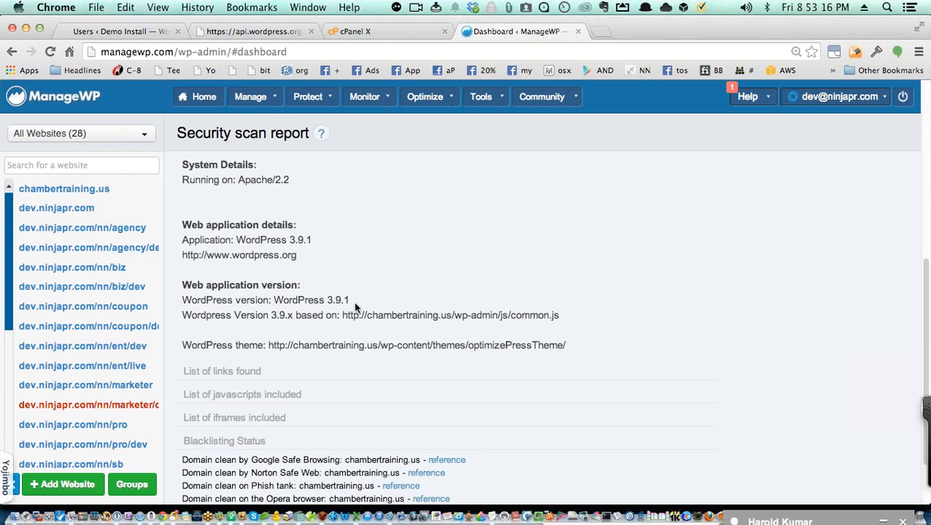
scroll(434, 320, "down", 1)
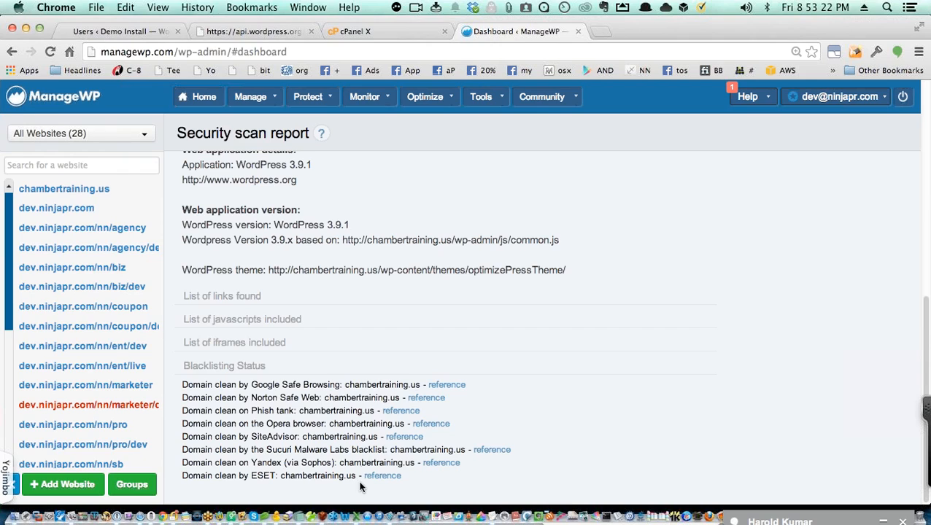
scroll(387, 440, "up", 5)
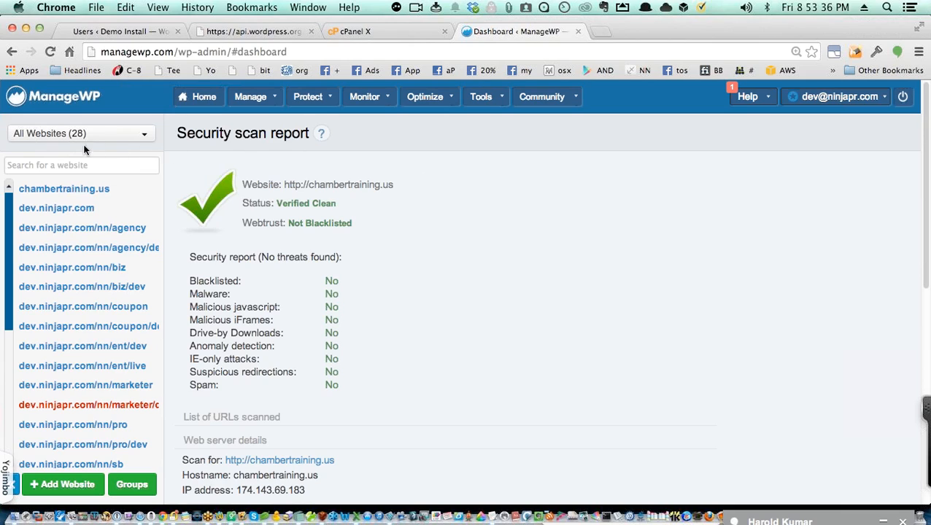
left_click(866, 97)
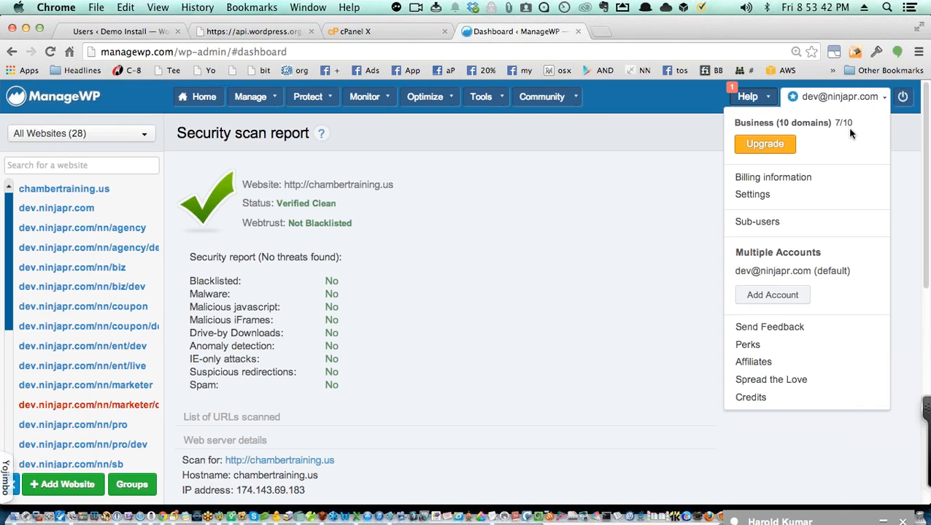
left_click(649, 146)
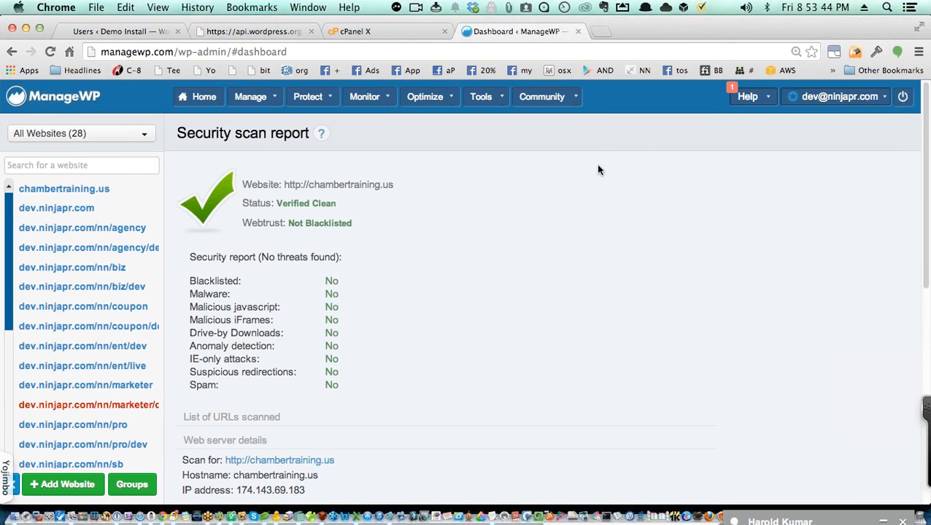
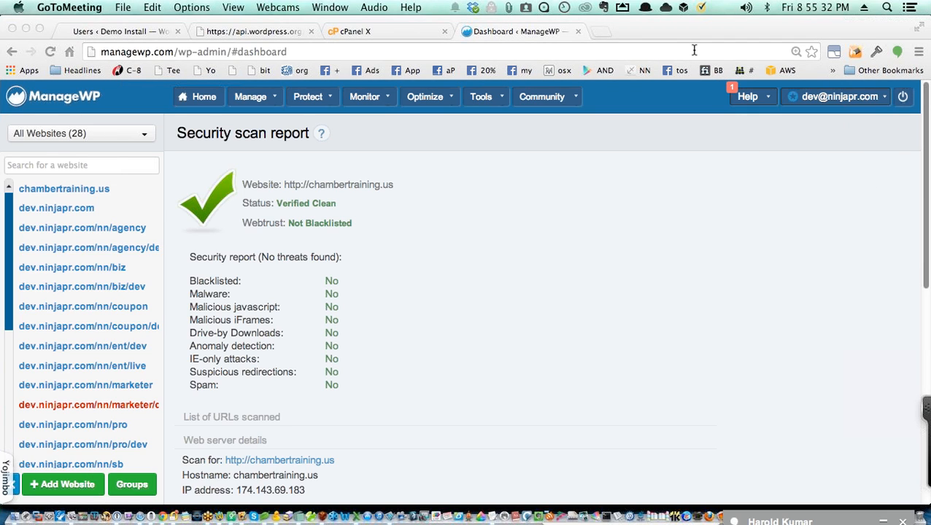
Step: Bring Chrome forward and open a new blank tab beside the ManageWP security report
left_click(694, 208)
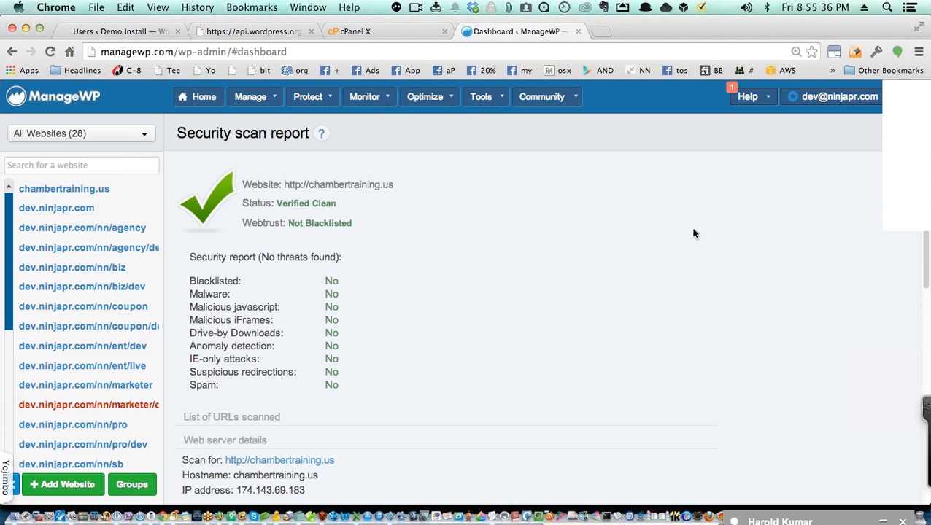
key("super+t")
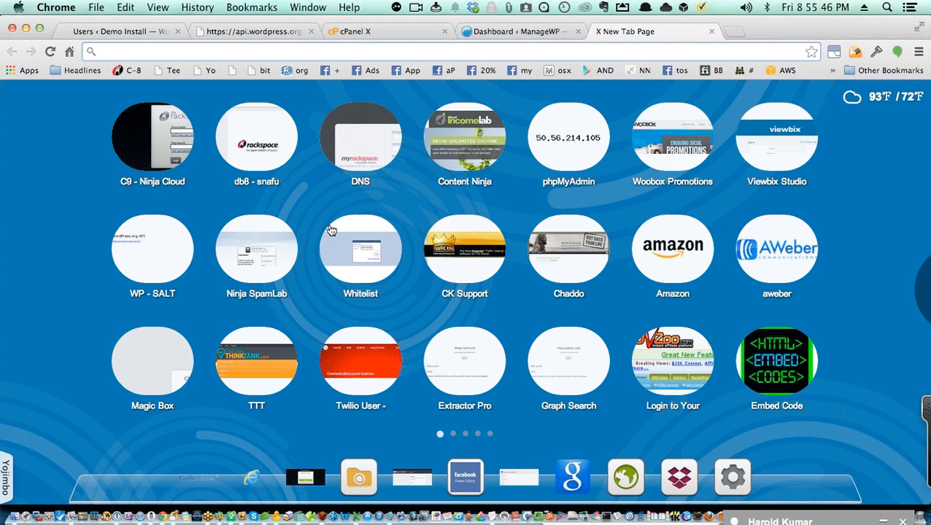
Step: Log in to the C9 - Ninja Cloud Rackspace account with the saved 1Password login and expand Hosting
left_click(169, 157)
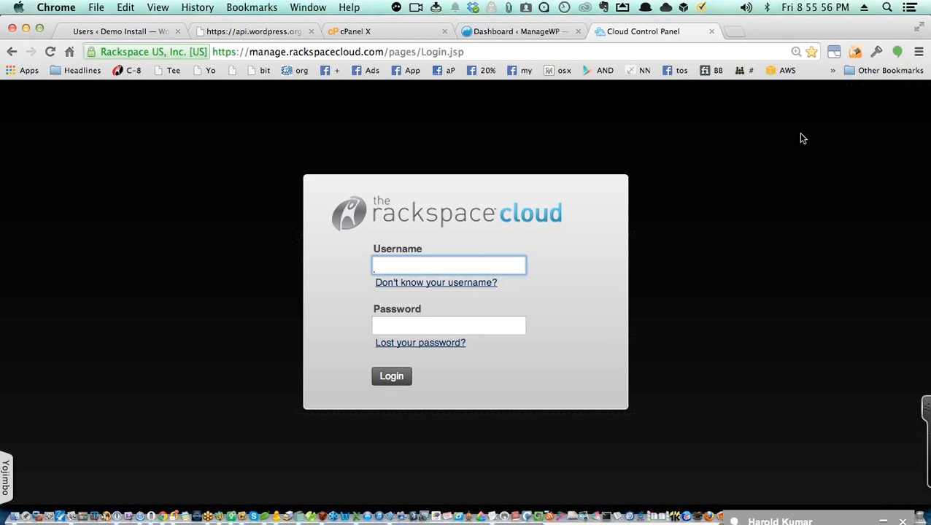
left_click(871, 53)
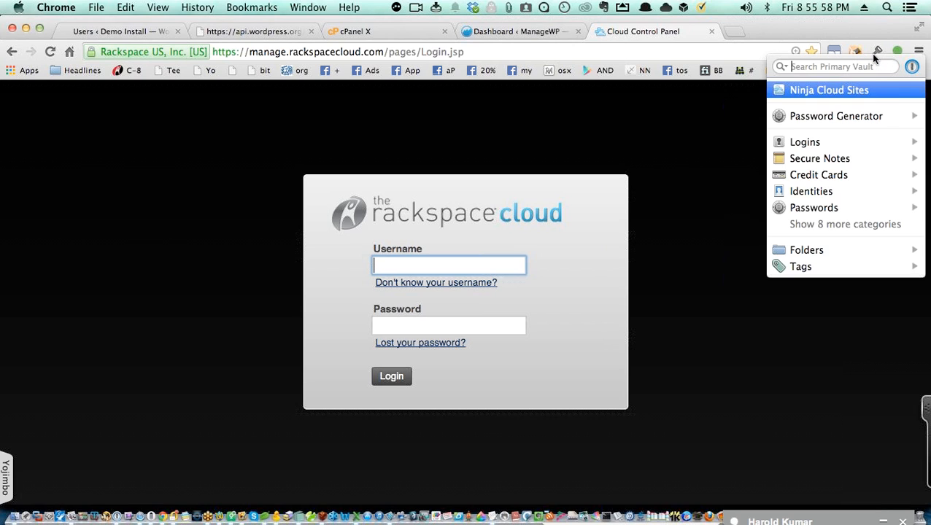
left_click(871, 90)
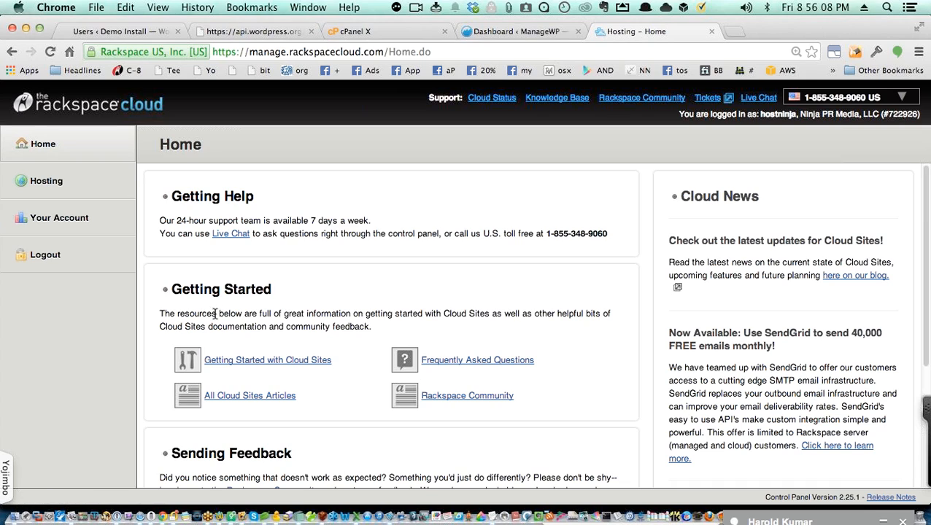
left_click(79, 188)
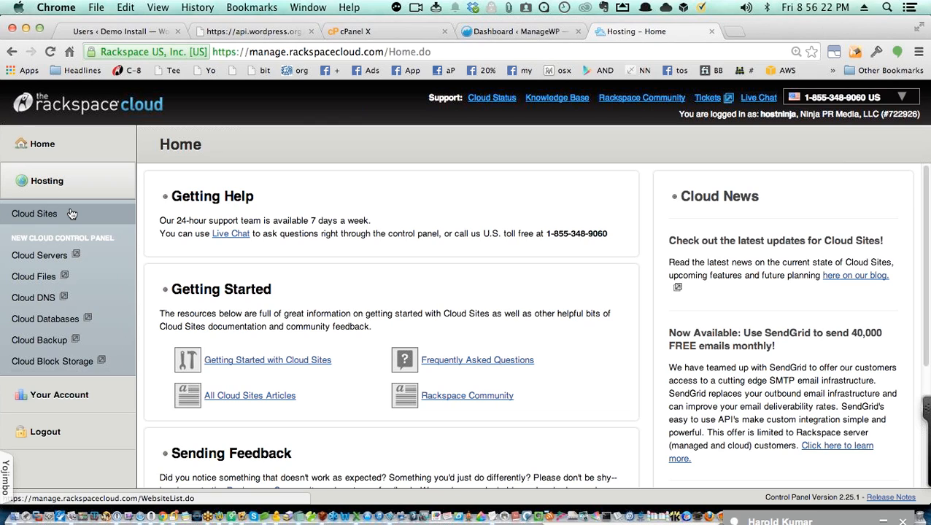
Step: Open Cloud Sites and scroll through its list of 115 websites
left_click(72, 213)
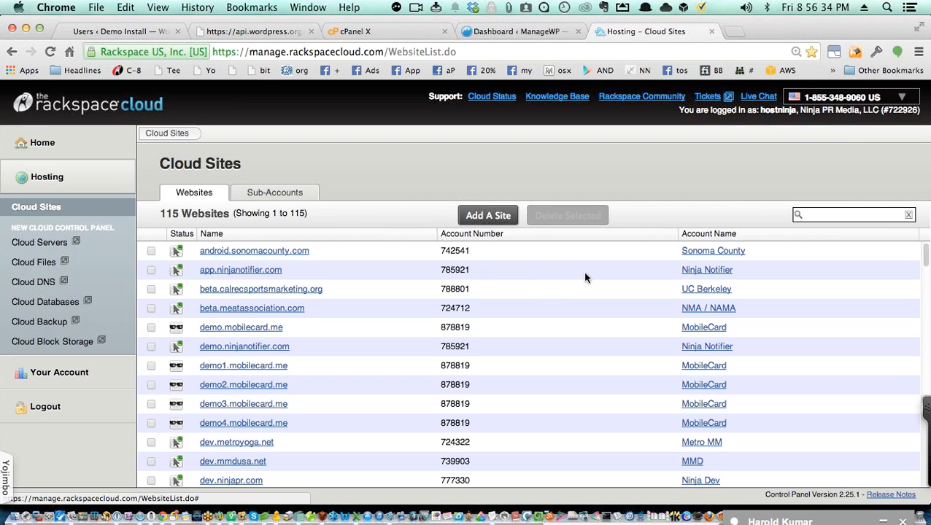
scroll(587, 277, "down", 10)
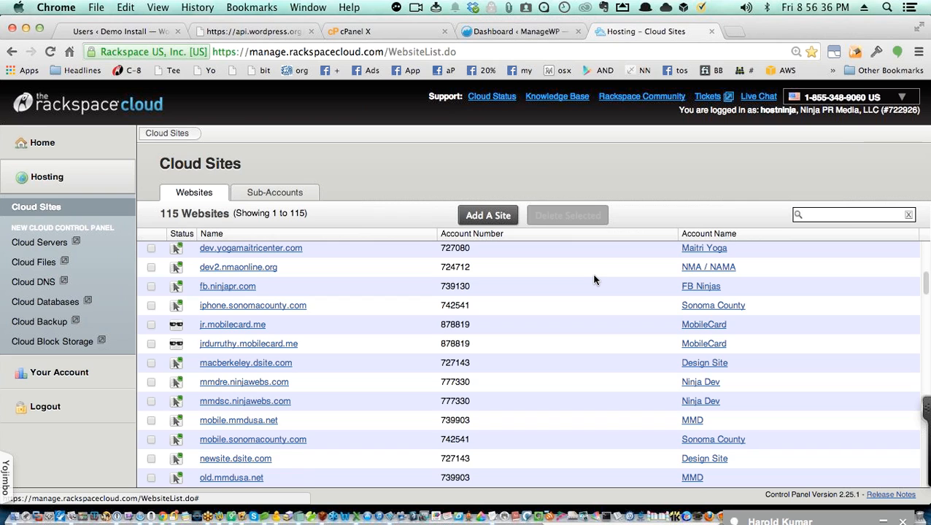
scroll(594, 280, "up", 10)
scroll(594, 280, "down", 7)
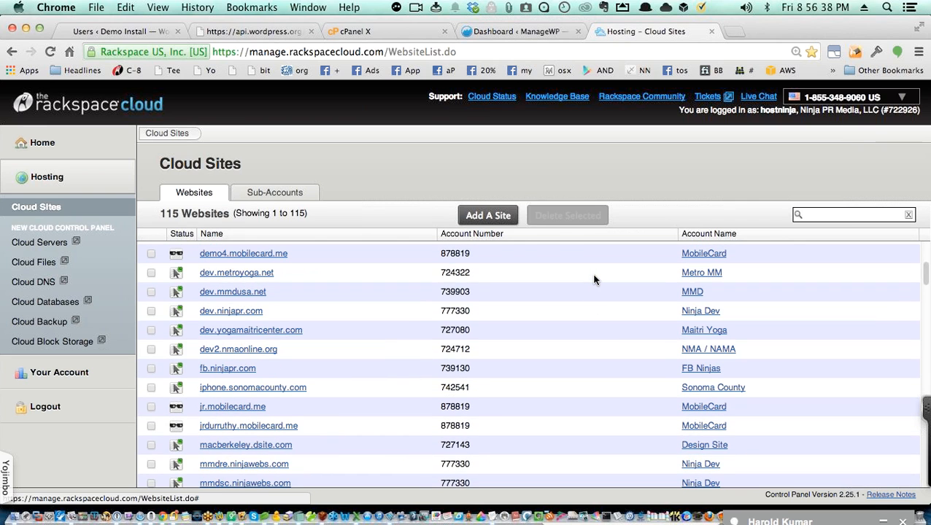
scroll(594, 279, "up", 5)
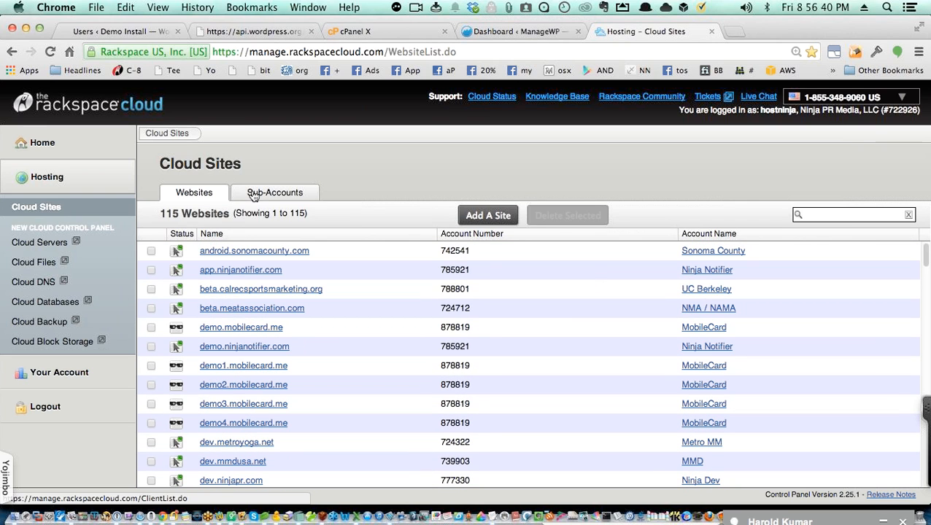
Step: Review the Sub-Accounts list, return to Websites, and open a fresh browser tab
left_click(283, 196)
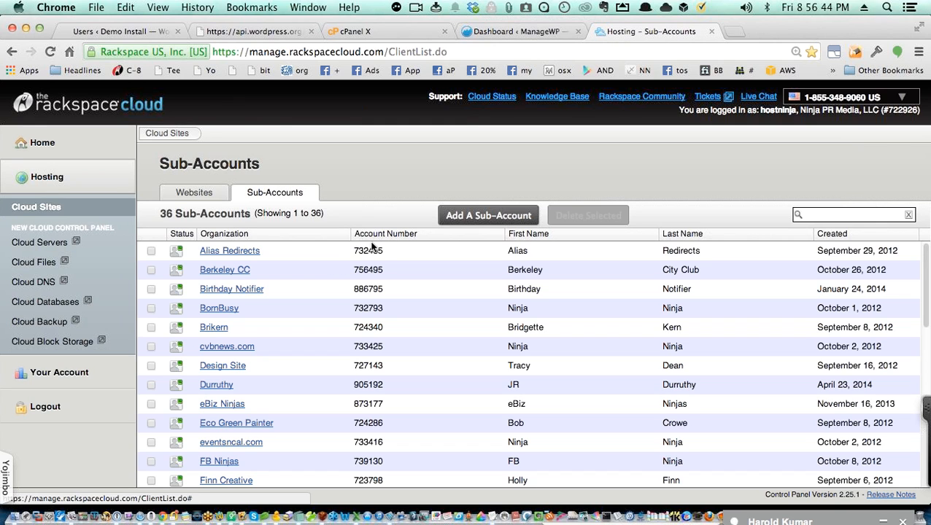
scroll(371, 245, "down", 4)
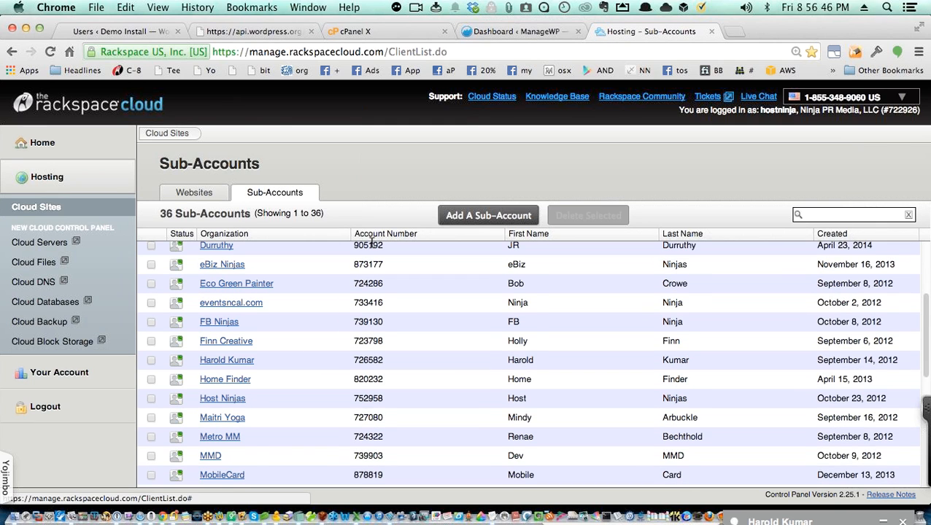
scroll(372, 245, "up", 4)
left_click(198, 198)
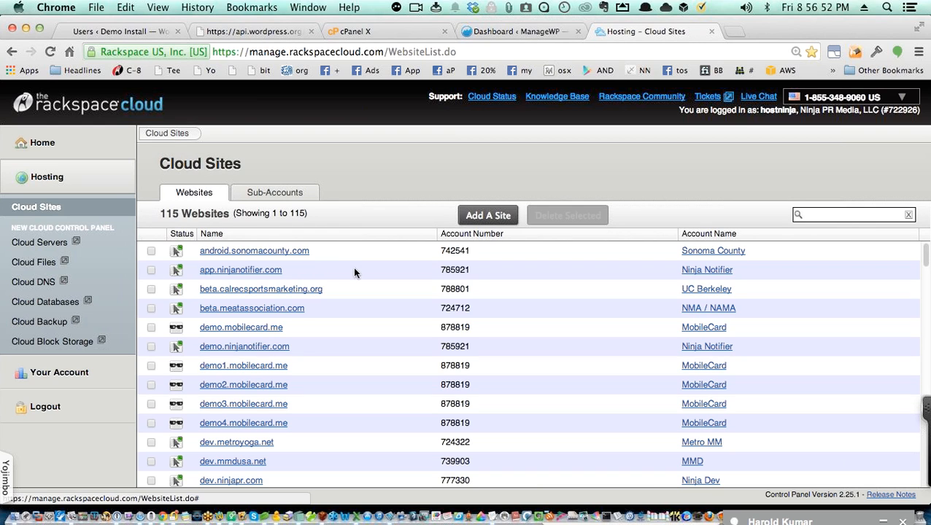
scroll(340, 267, "down", 5)
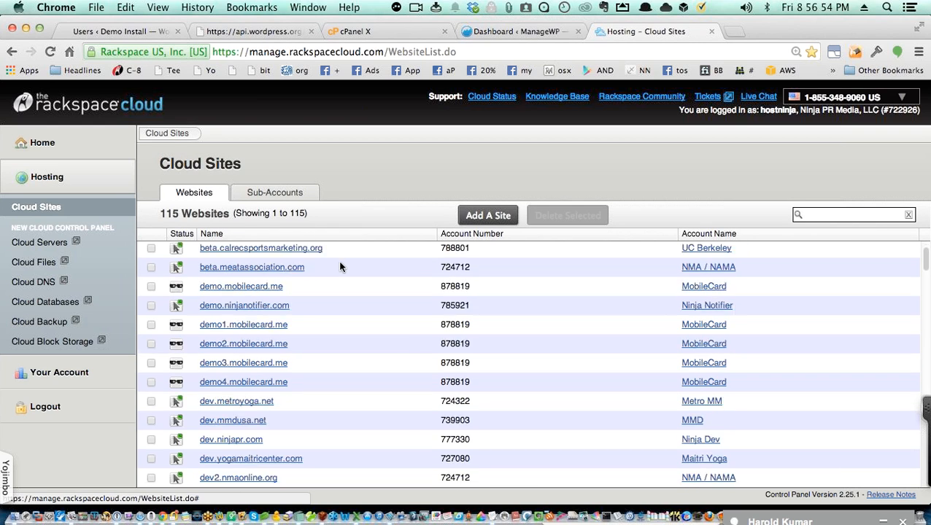
scroll(344, 267, "up", 5)
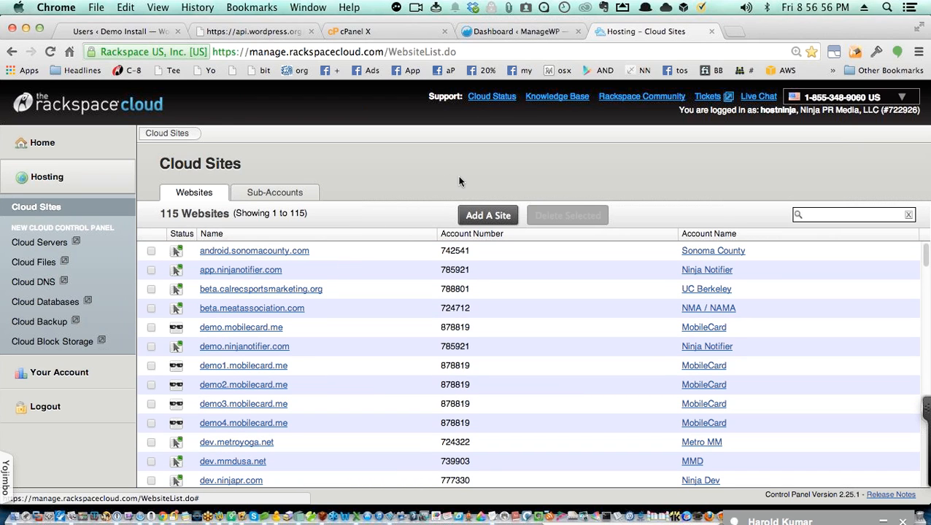
key("super+t")
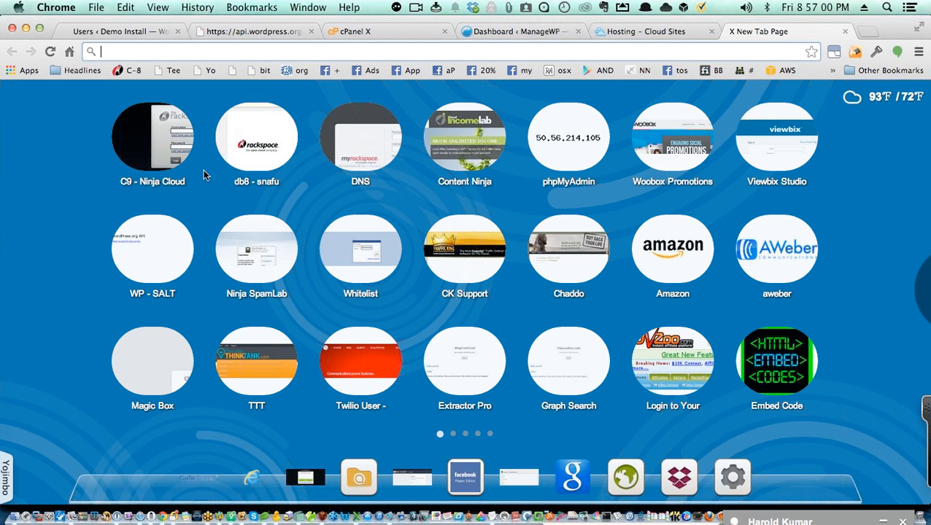
Step: Open the db8 - snafu tile and sign in with the saved Rackspace cloud login from 1Password
left_click(251, 154)
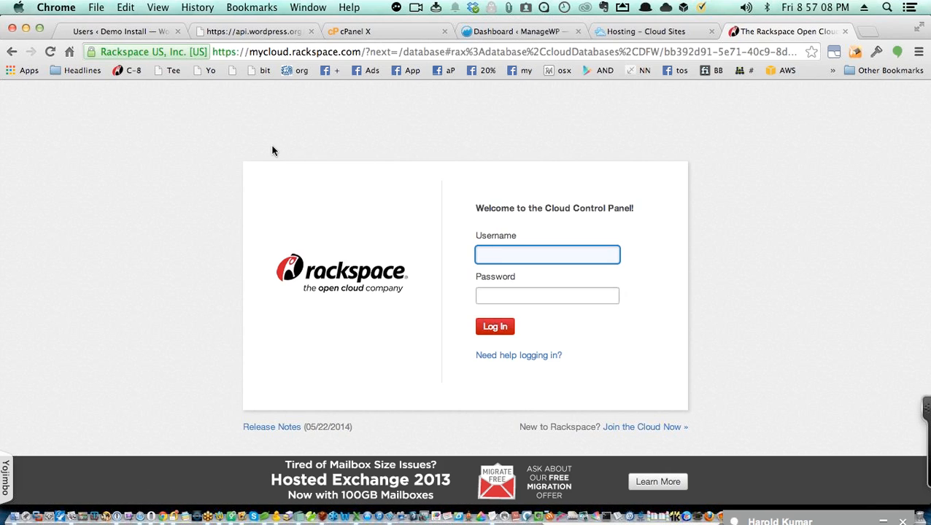
left_click(874, 52)
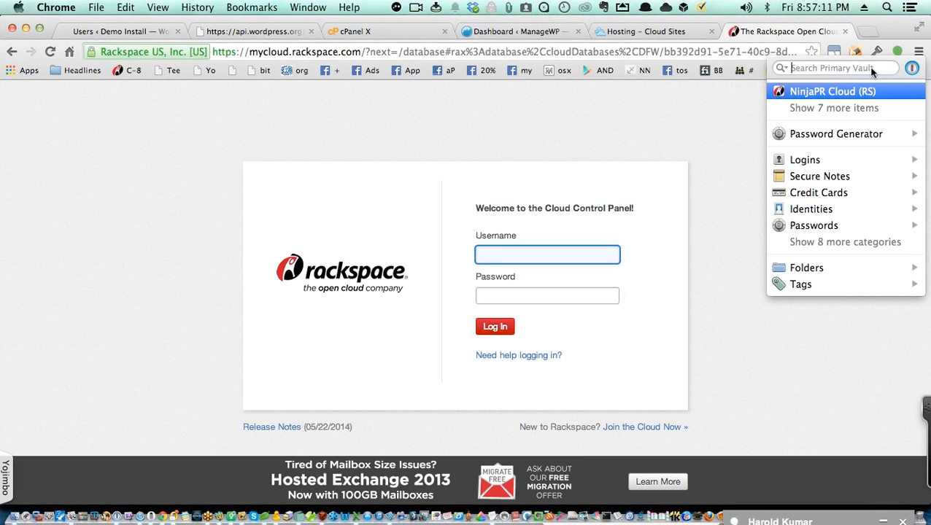
left_click(859, 109)
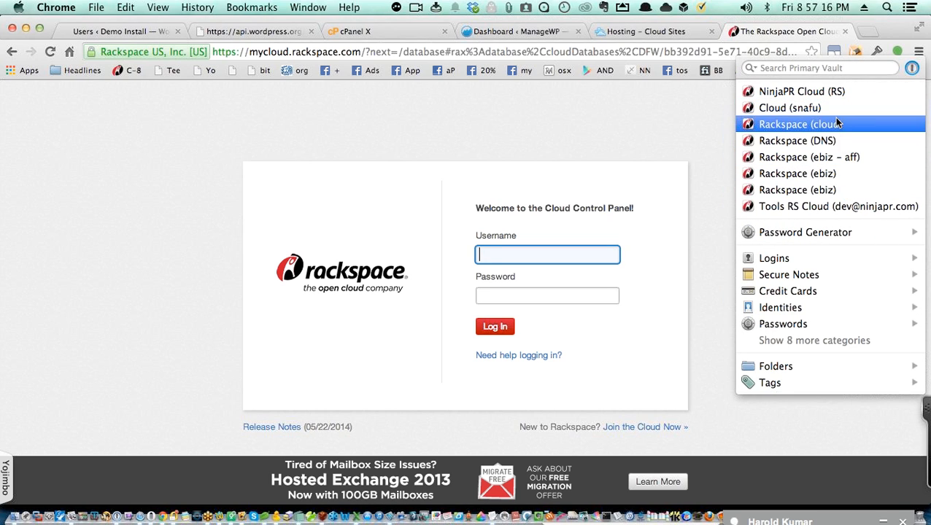
left_click(831, 112)
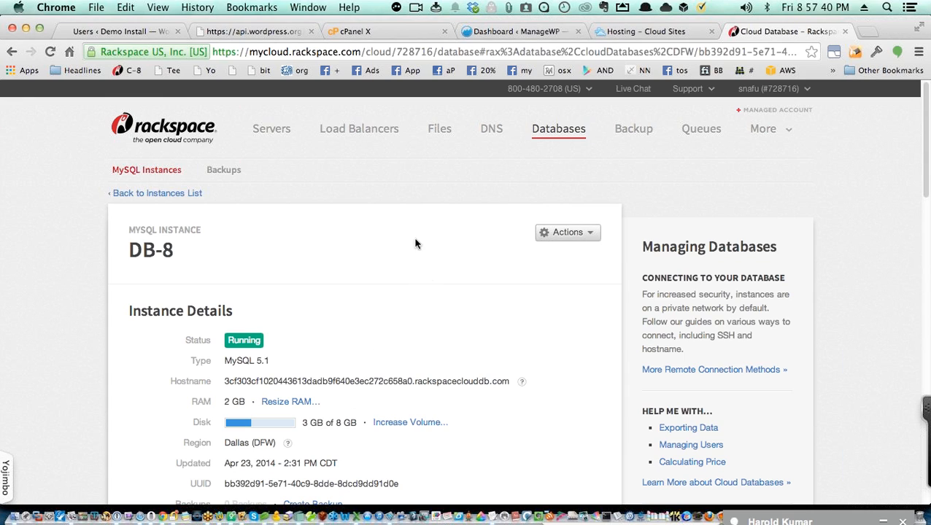
Step: Show the Cloud Files containers list, including the Dallas (DFW) MMD container at 3.62 GB
left_click(431, 136)
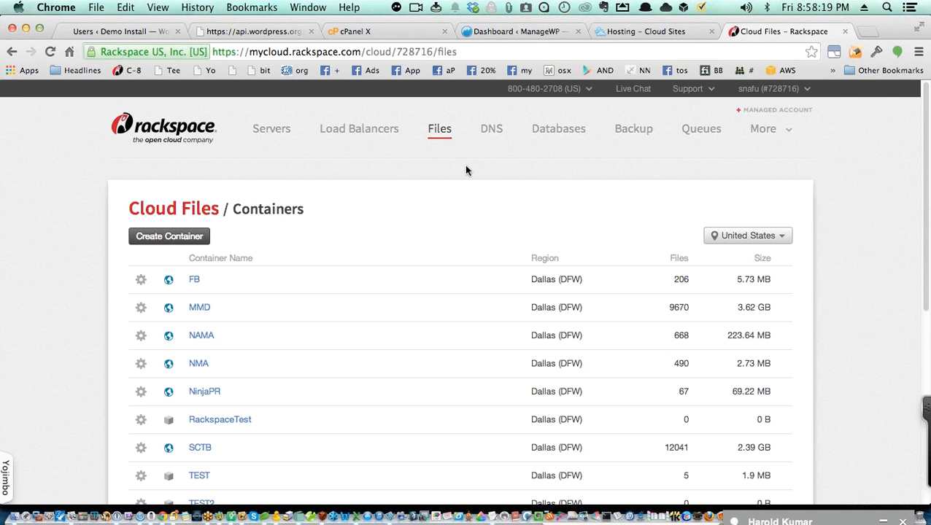
Step: Dismiss the app launcher and open a new speed-dial tab beside the Cloud Files tab
mouse_move(930, 2)
left_click(918, 56)
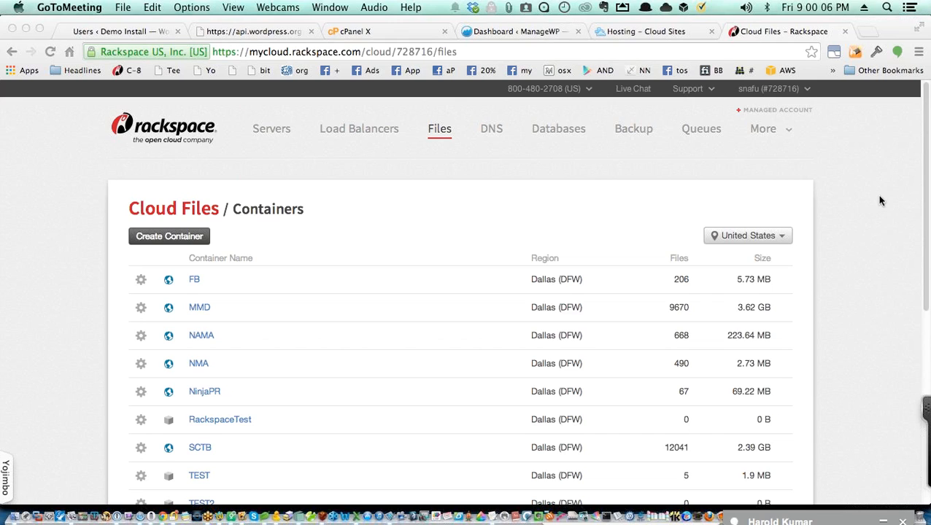
left_click(867, 31)
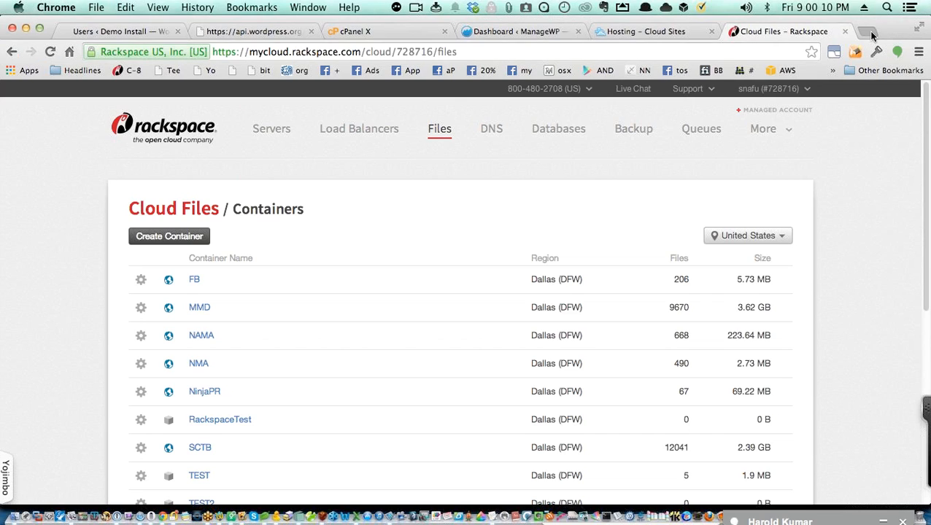
left_click(867, 30)
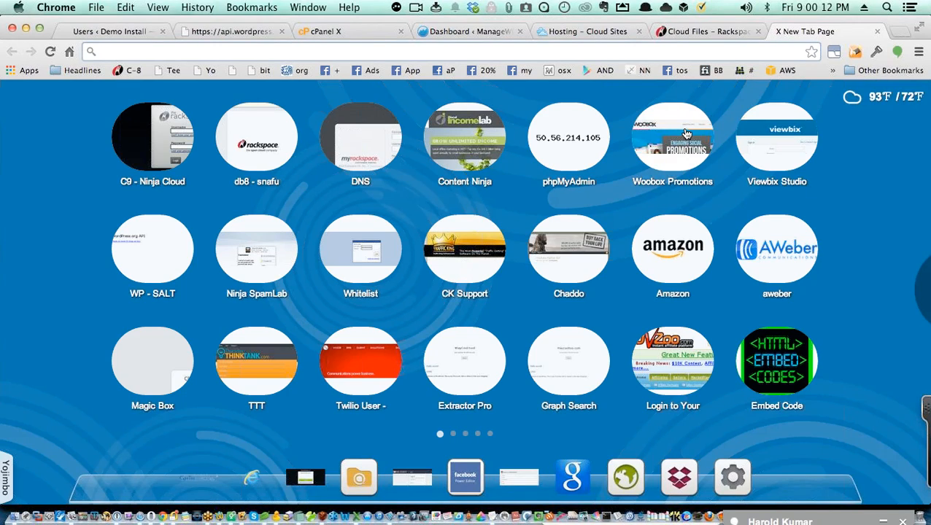
Step: Load visitberkeley.com from the omnibox suggestion and reload the 'Welcome to Berkeley' page
type("vist")
key("BackSpace")
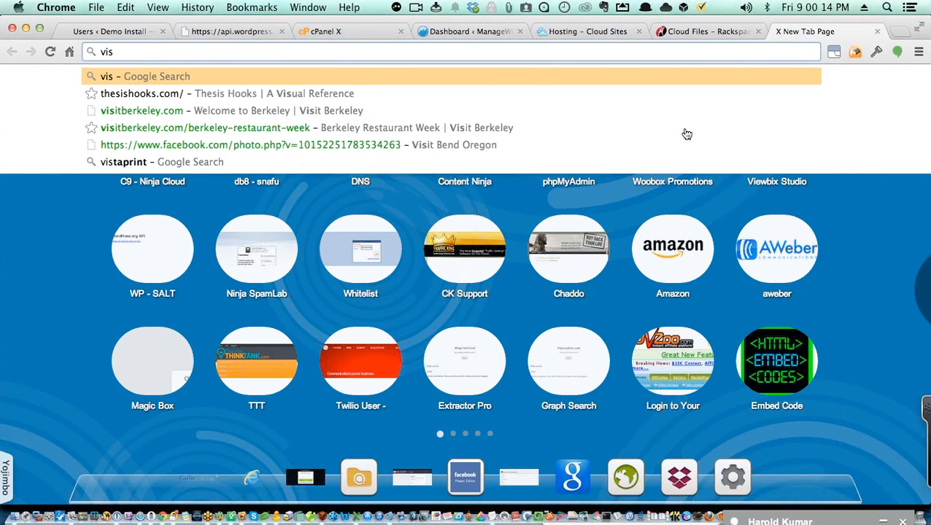
key("Down")
key("Down")
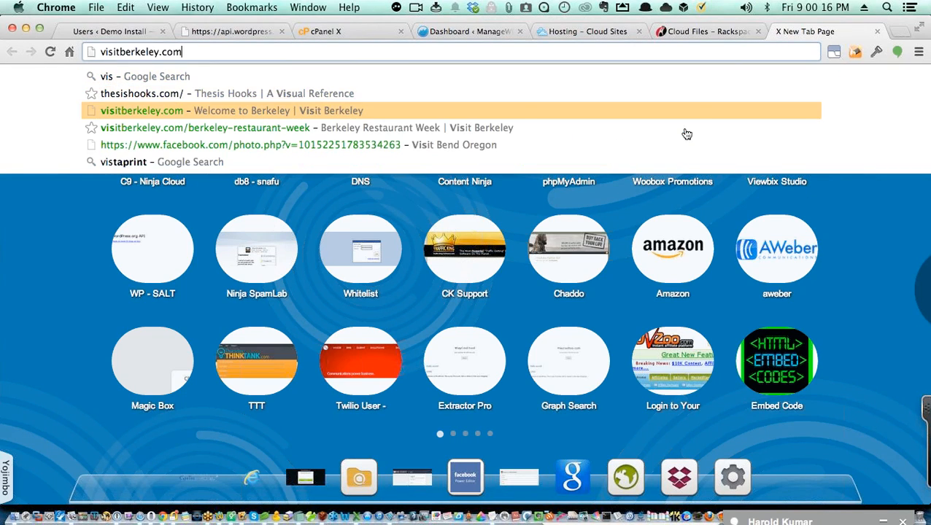
key("Return")
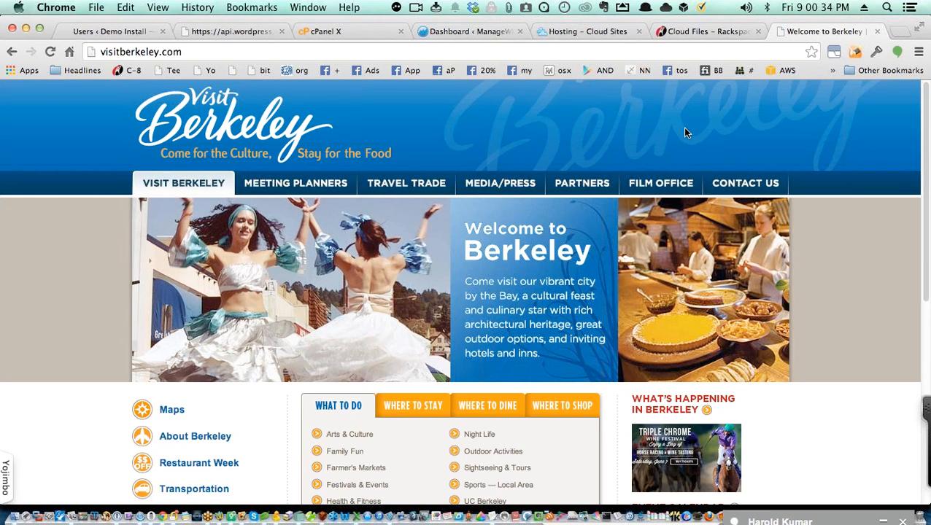
key("super+r")
Step: Go back to the Cloud Files tab and list the load balancers DB-8-Conx and MMD-LB-Cloud-8
left_click(686, 32)
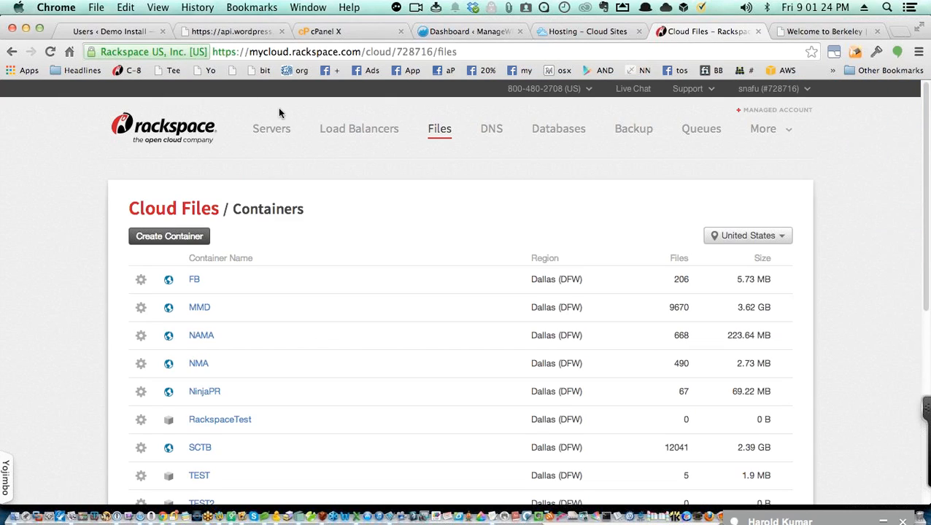
left_click(355, 140)
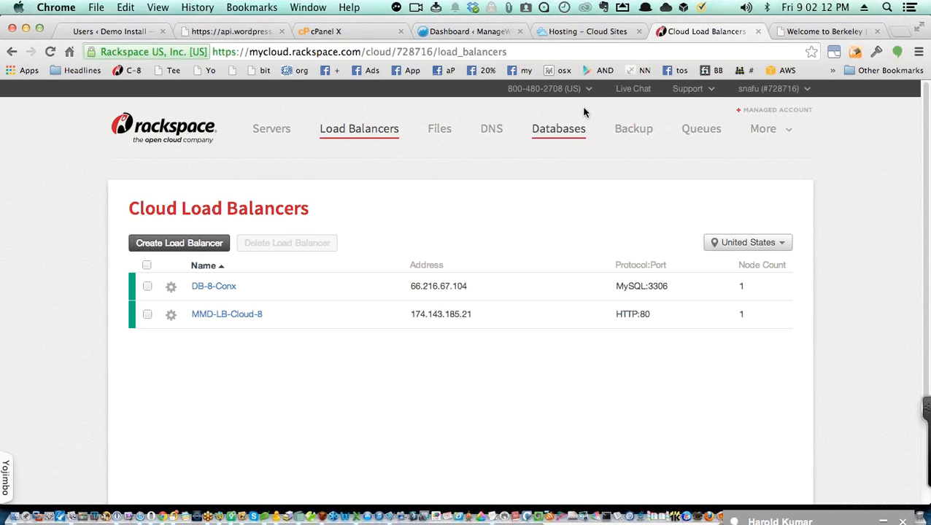
Step: Show the Cloud Databases list with the DB-8 MySQL instance at 2 GB RAM and 8 GB disk
left_click(546, 130)
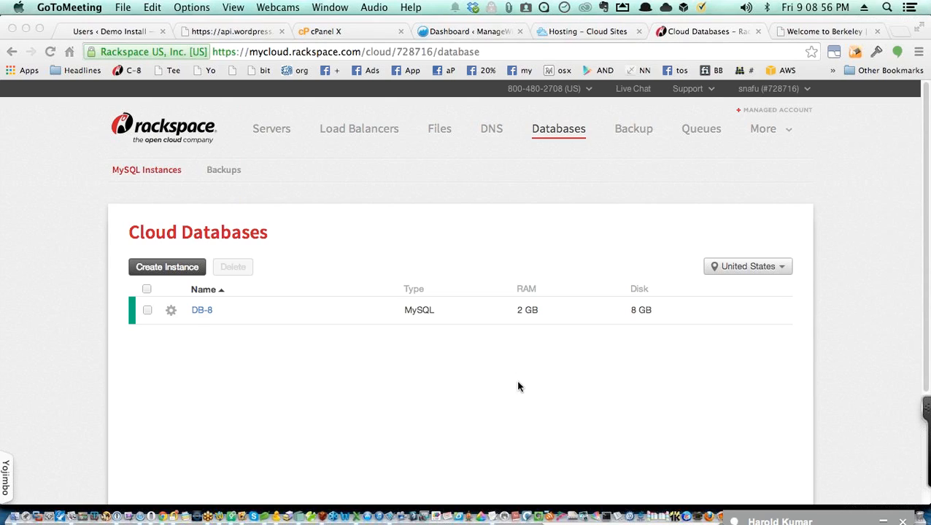
left_click(521, 388)
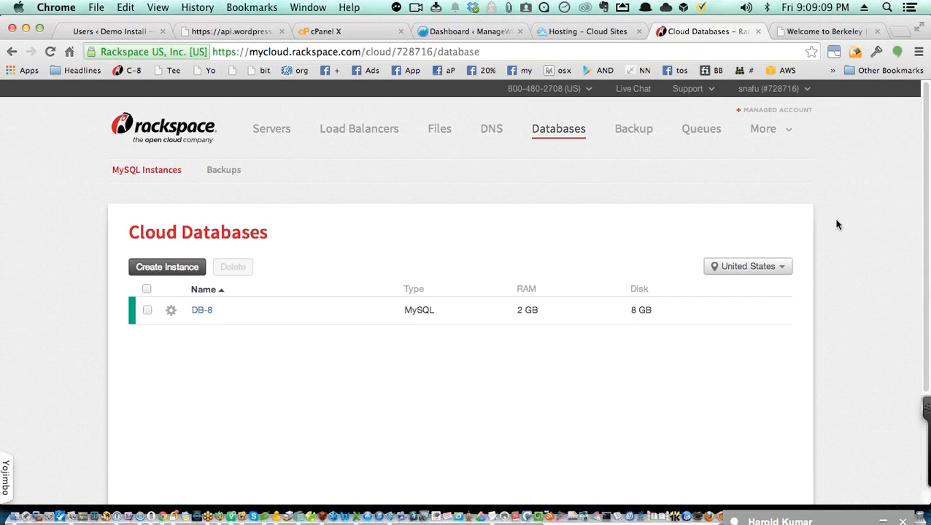
key("super+t")
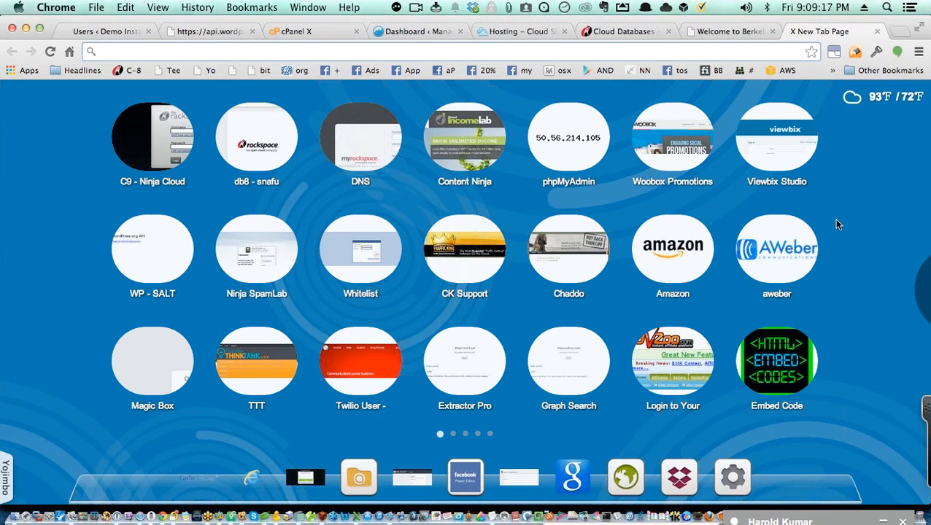
type("dev.ninjapr.com/tee/biz/wp-admin/")
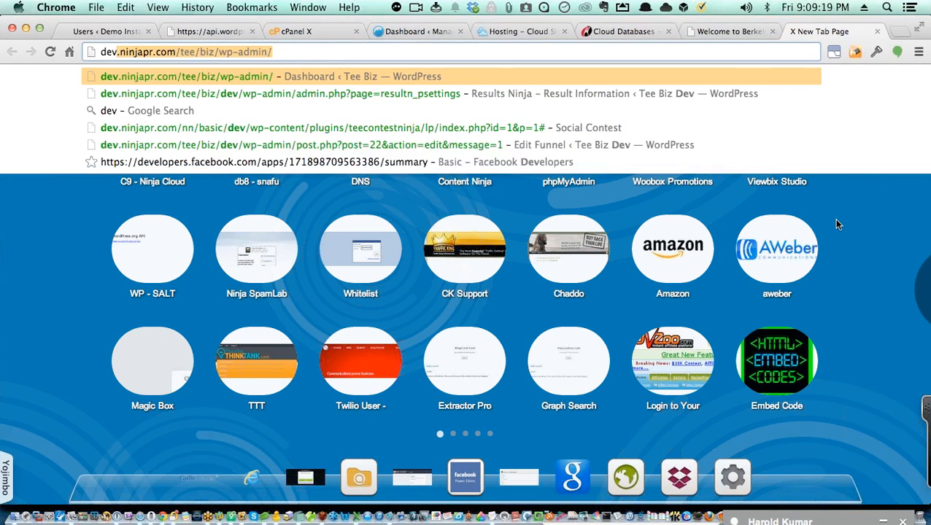
key("BackSpace")
key("BackSpace")
key("BackSpace")
key("BackSpace")
key("BackSpace")
key("BackSpace")
key("BackSpace")
key("BackSpace")
key("BackSpace")
key("BackSpace")
key("BackSpace")
key("BackSpace")
key("BackSpace")
key("BackSpace")
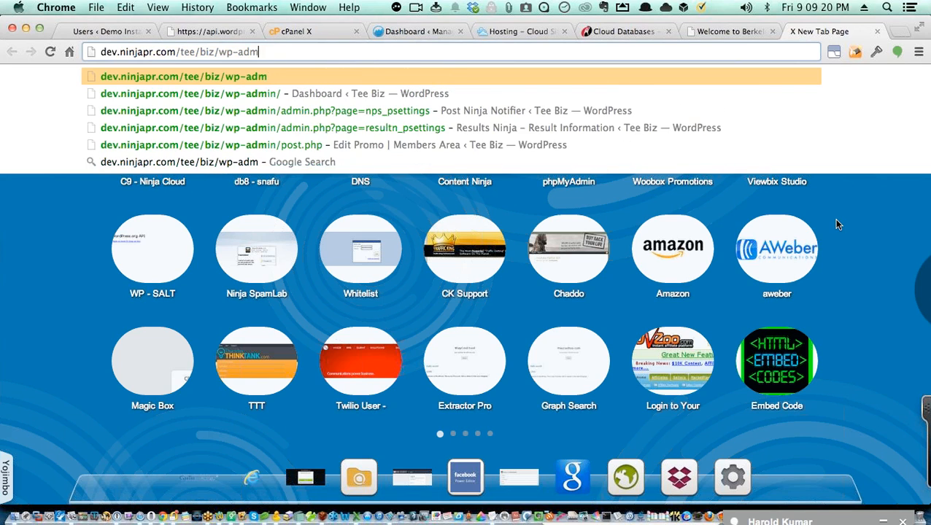
key("BackSpace")
key("BackSpace")
key("BackSpace")
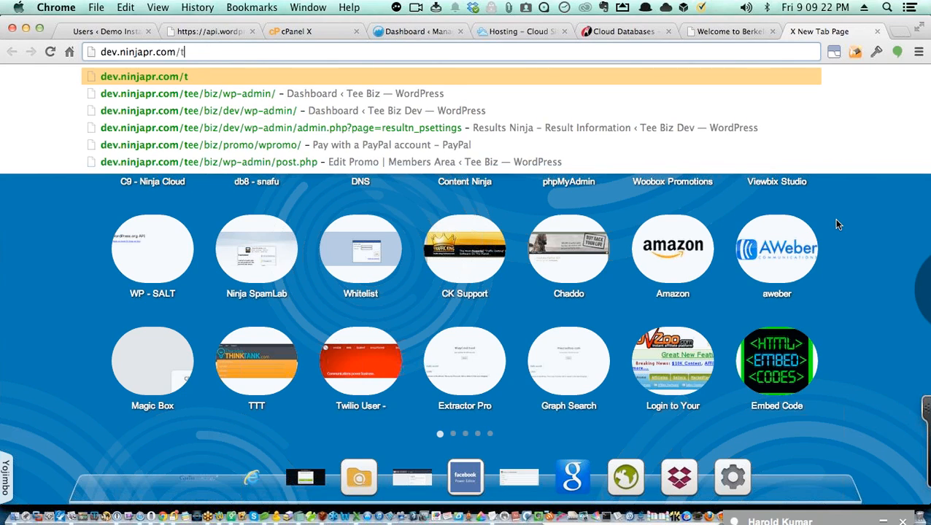
type("nn")
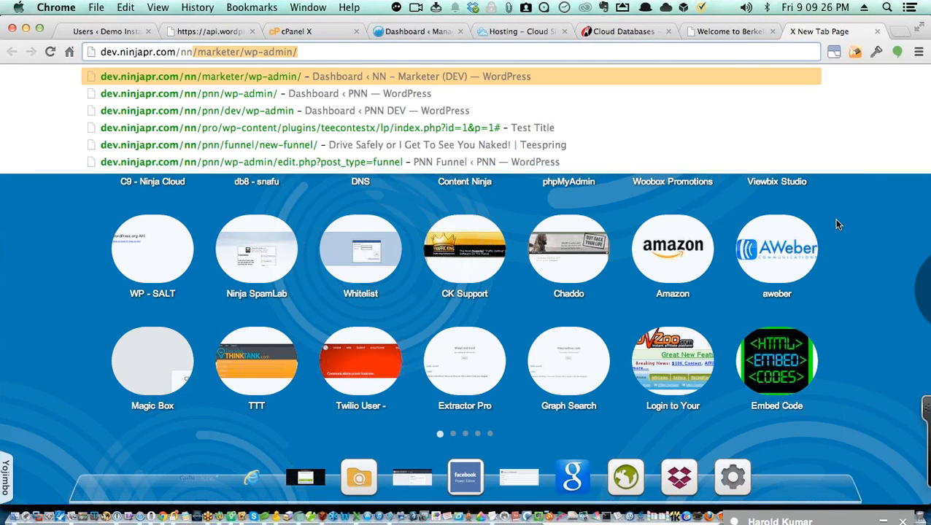
type("/pnn")
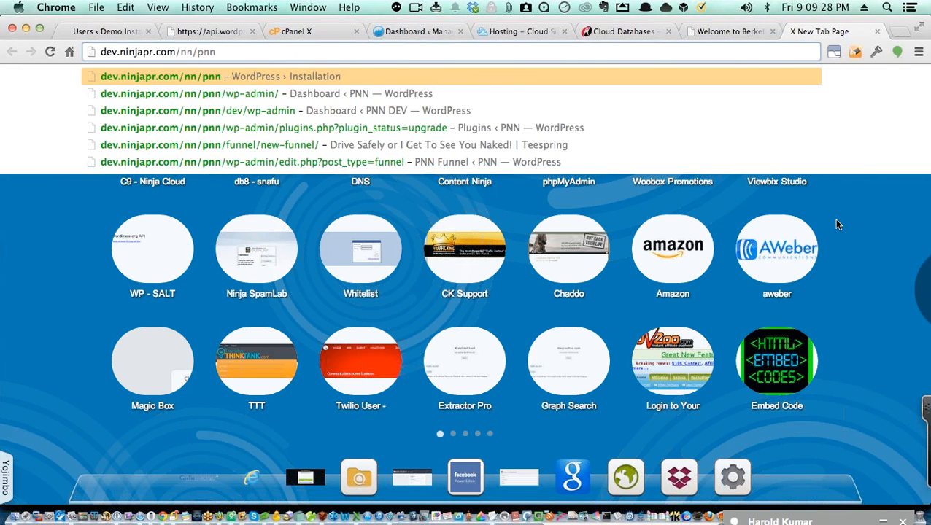
key("Down")
key("Return")
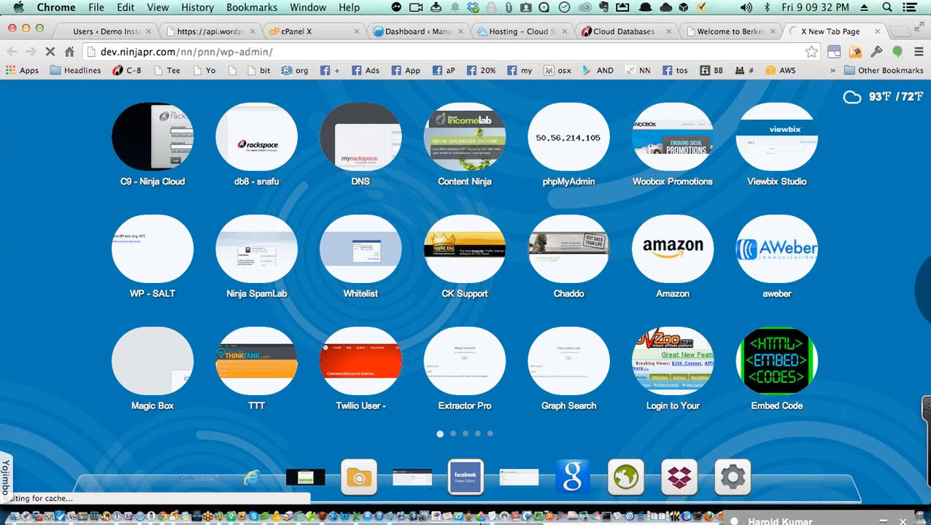
left_click(276, 518)
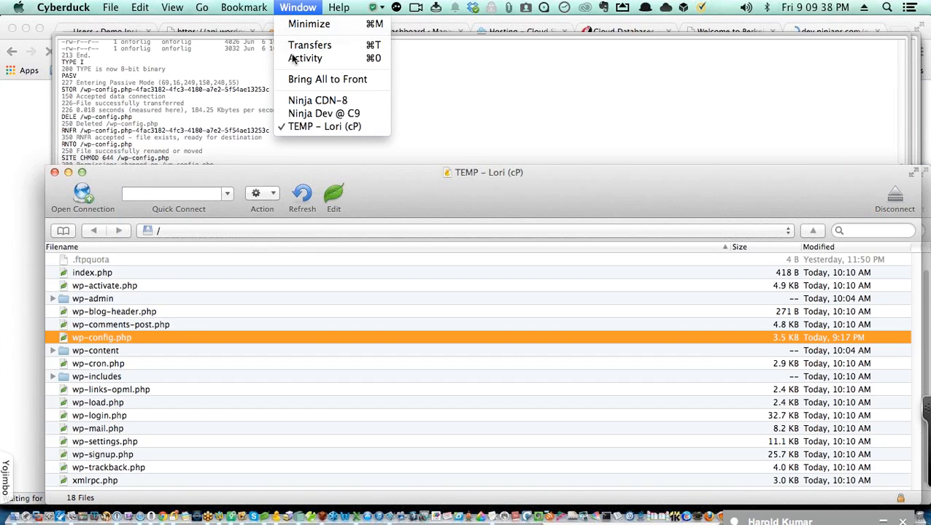
Step: Switch to the Ninja Dev @ C9 connection and go to /dev.ninjapr.com/web/content
left_click(299, 113)
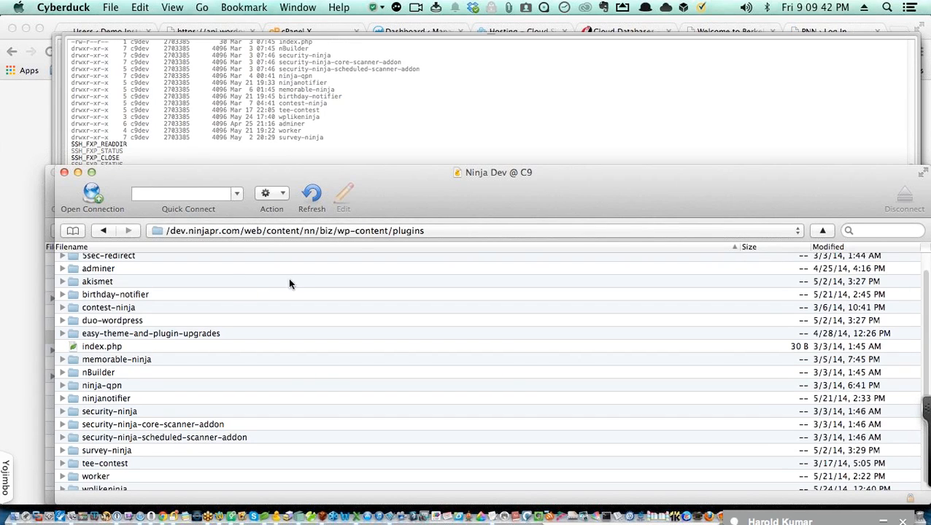
left_click(438, 230)
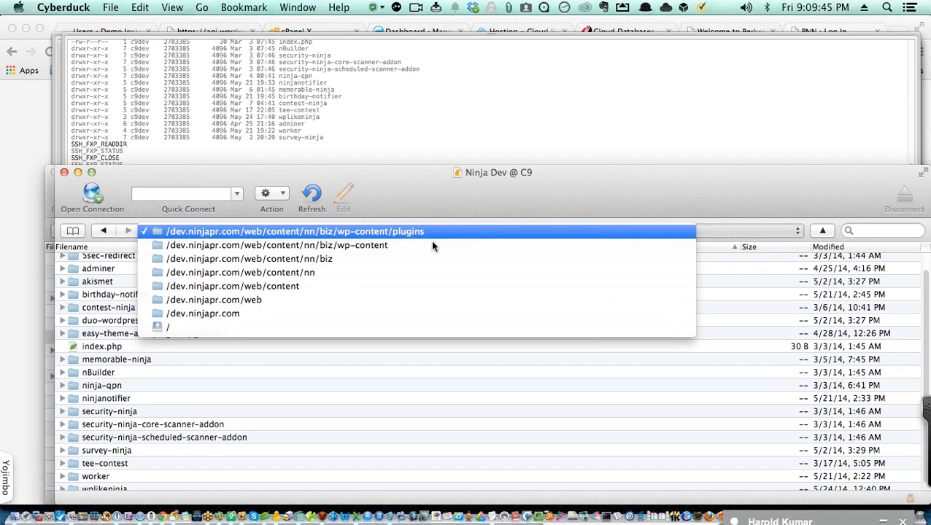
left_click(408, 289)
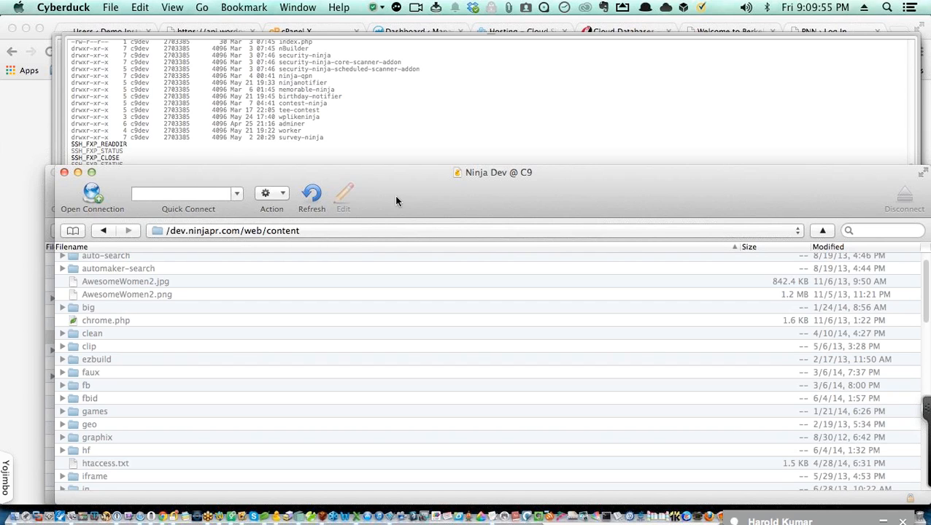
left_click_drag(397, 184, 378, 101)
Step: Open the nn folder from the content listing to reach its pnn, pro and protrial folders
scroll(265, 228, "up", 2)
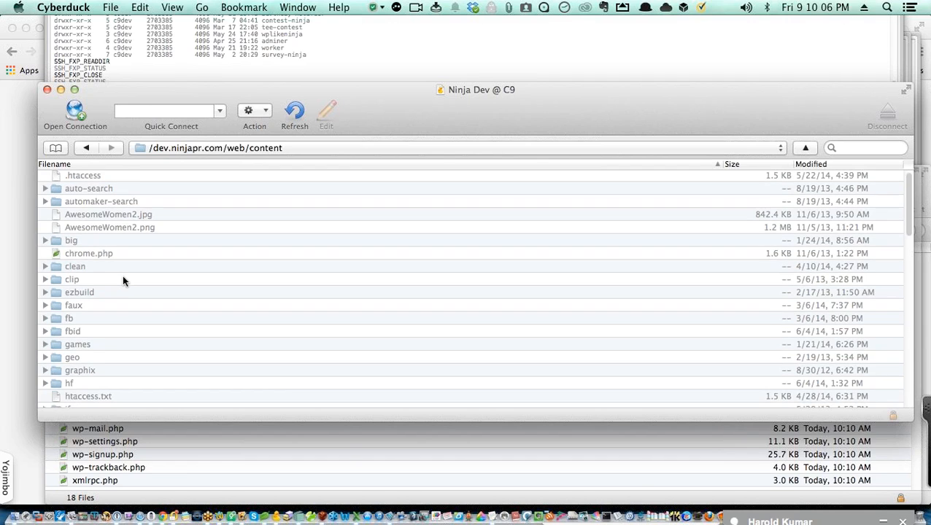
scroll(122, 281, "down", 5)
scroll(122, 275, "down", 15)
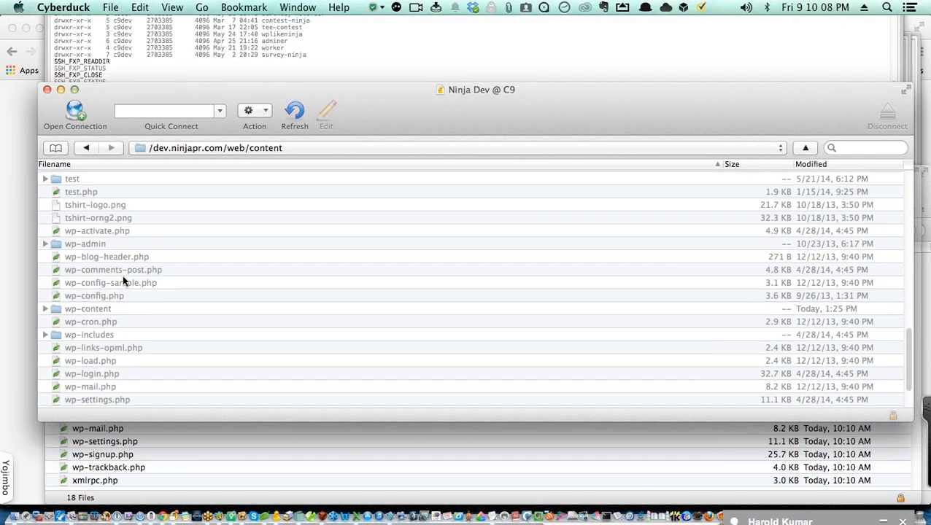
scroll(122, 275, "up", 15)
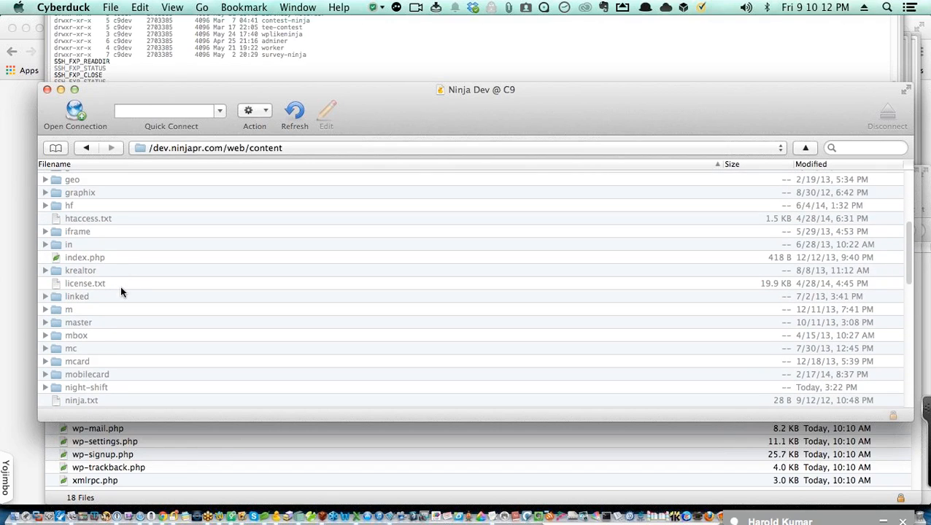
scroll(106, 317, "up", 2)
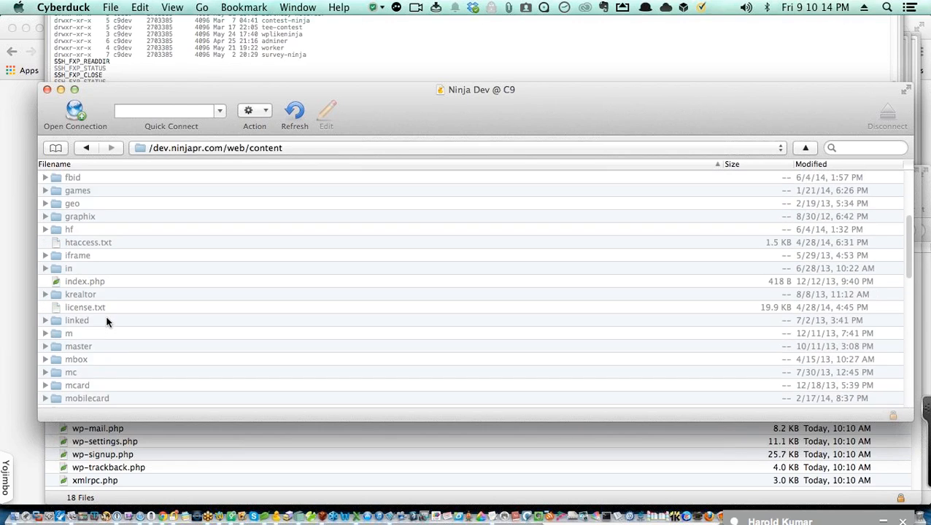
scroll(107, 317, "down", 1)
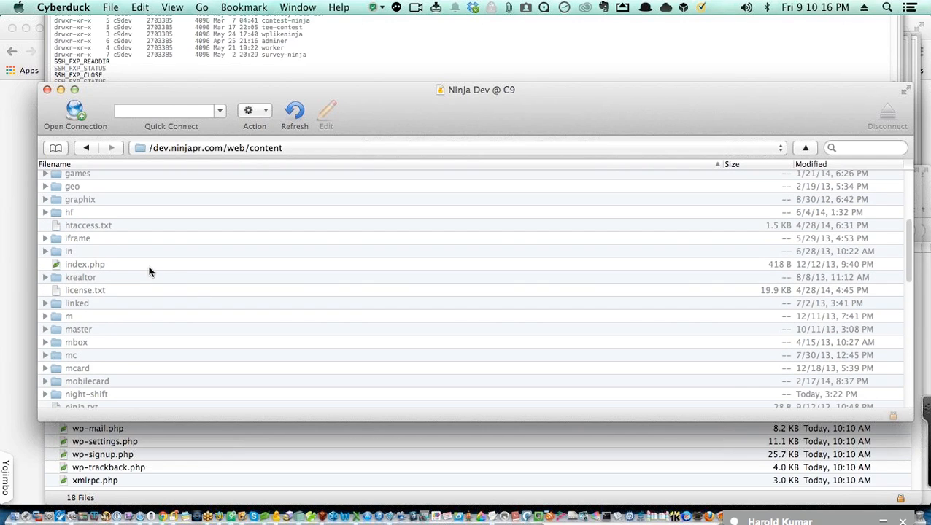
scroll(176, 291, "up", 5)
scroll(131, 299, "down", 3)
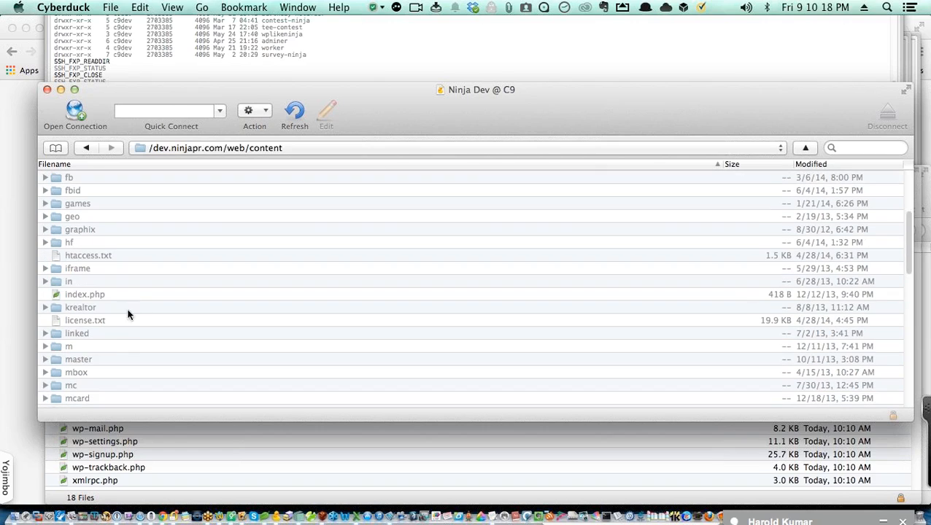
scroll(114, 361, "down", 5)
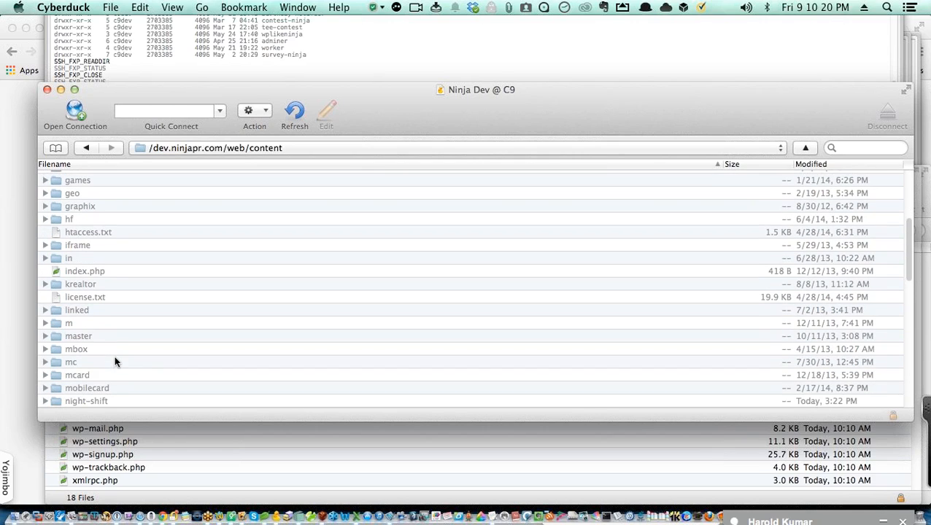
double_click(102, 386)
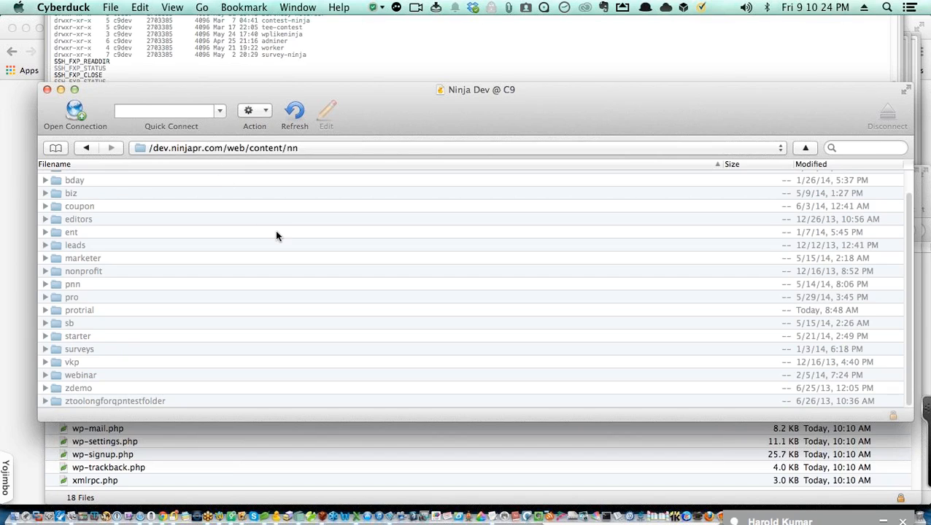
scroll(275, 236, "up", 2)
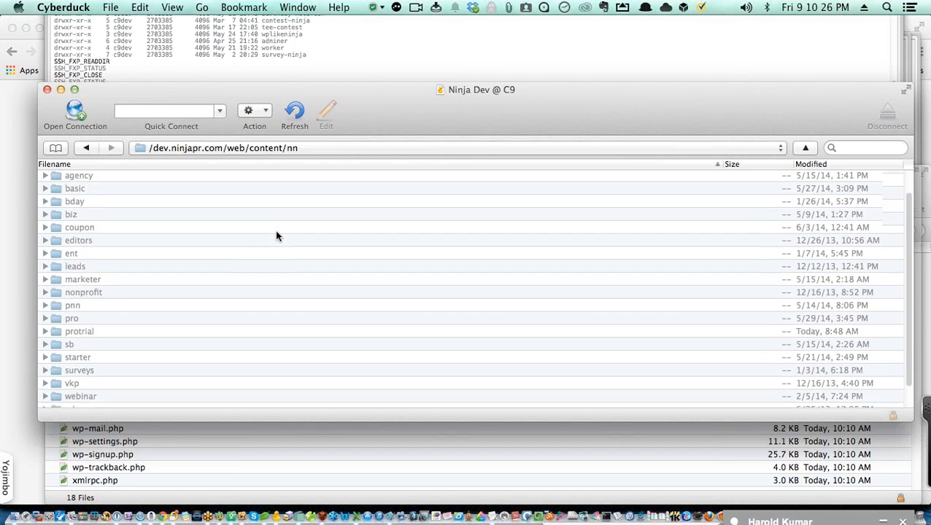
scroll(276, 235, "down", 2)
scroll(276, 235, "up", 2)
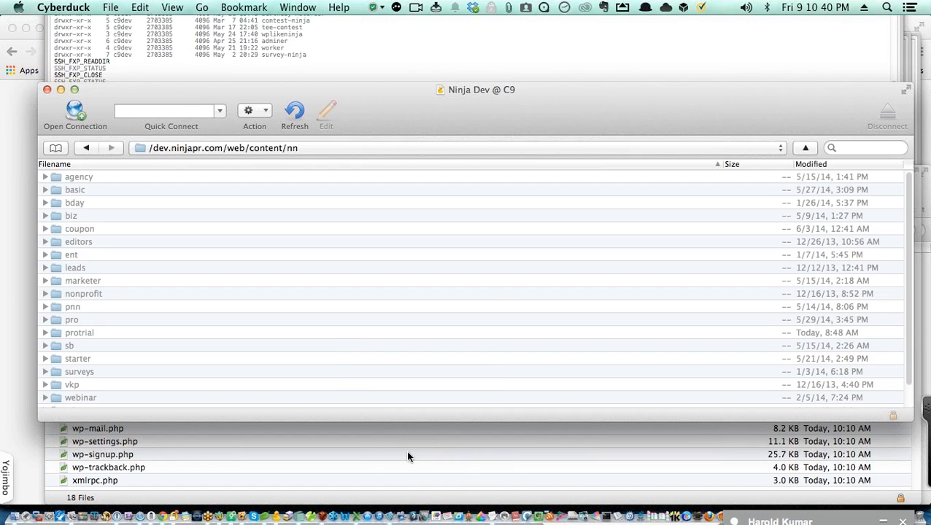
Step: Switch to Chrome and fill the admin username using the saved autofill suggestion
key("super+Tab")
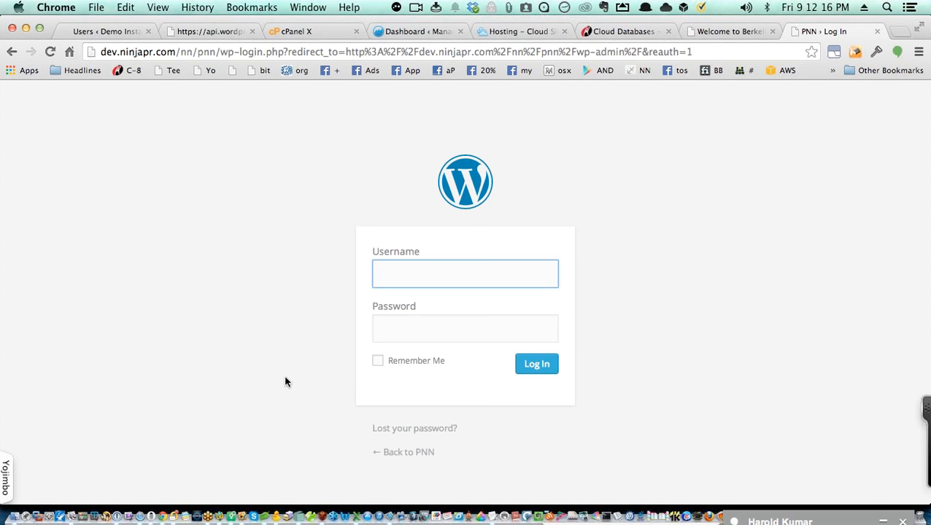
type("dev")
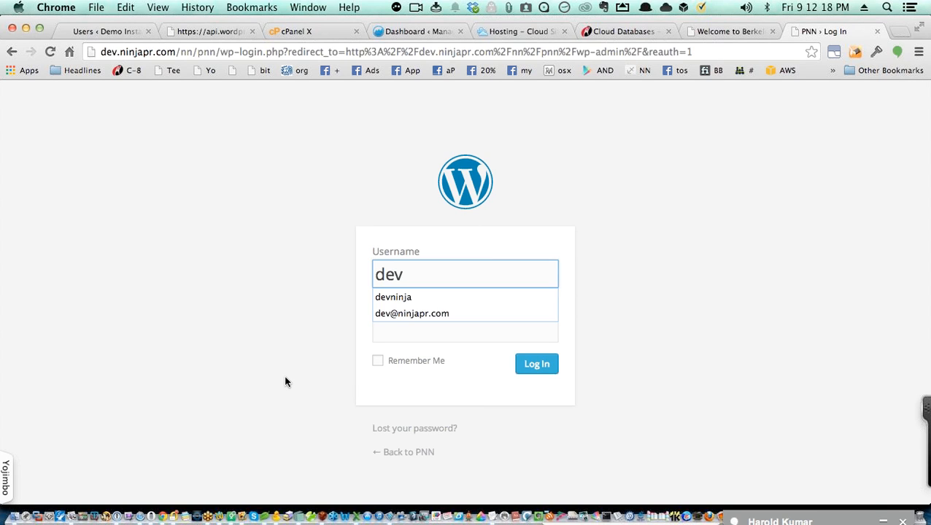
key("Down")
key("Tab")
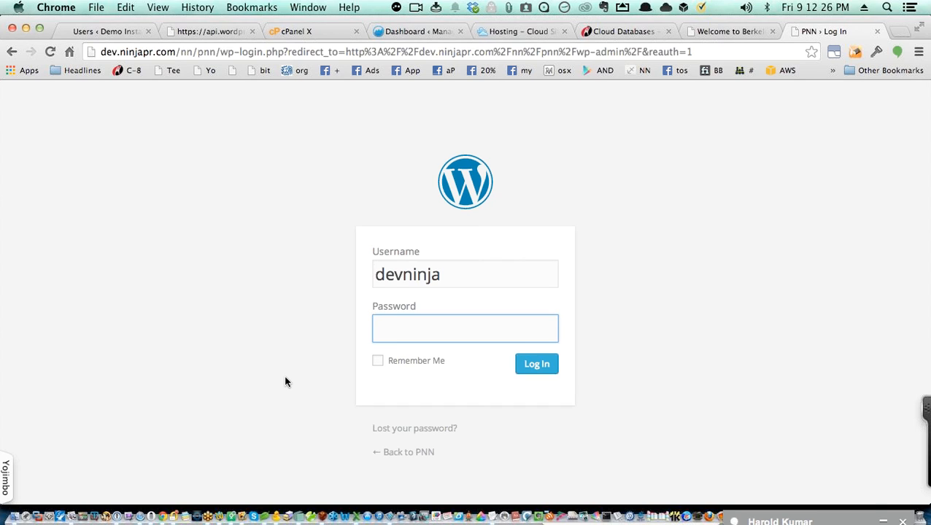
Step: Enter the admin password in the wp-login password field
type("pa")
key("BackSpace")
key("BackSpace")
type("password1234")
Step: Log in, list All Funnels under PNN Funnel, and view New Funnel in a new tab
key("Return")
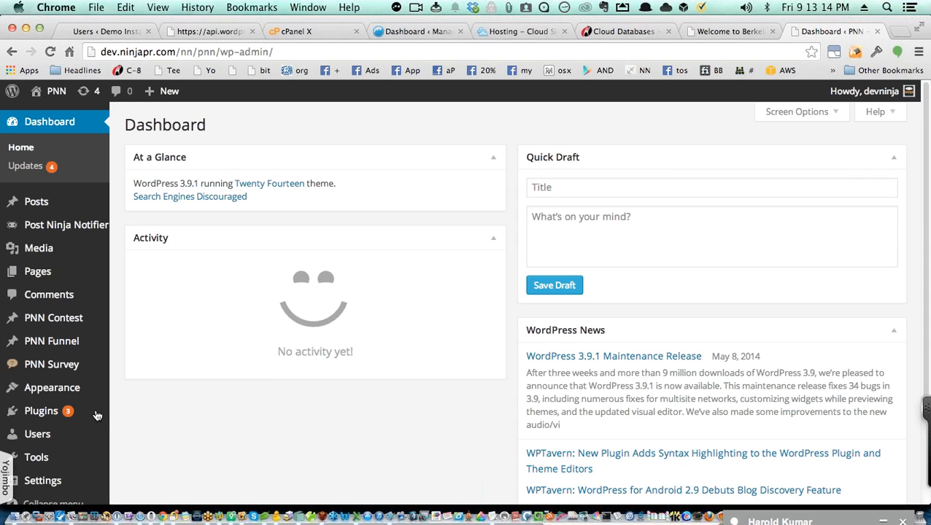
mouse_move(73, 341)
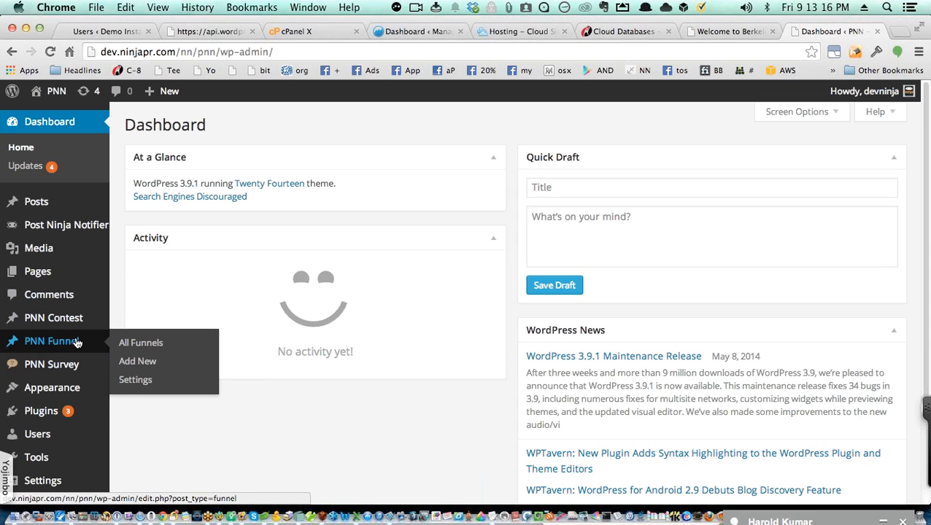
left_click(129, 346)
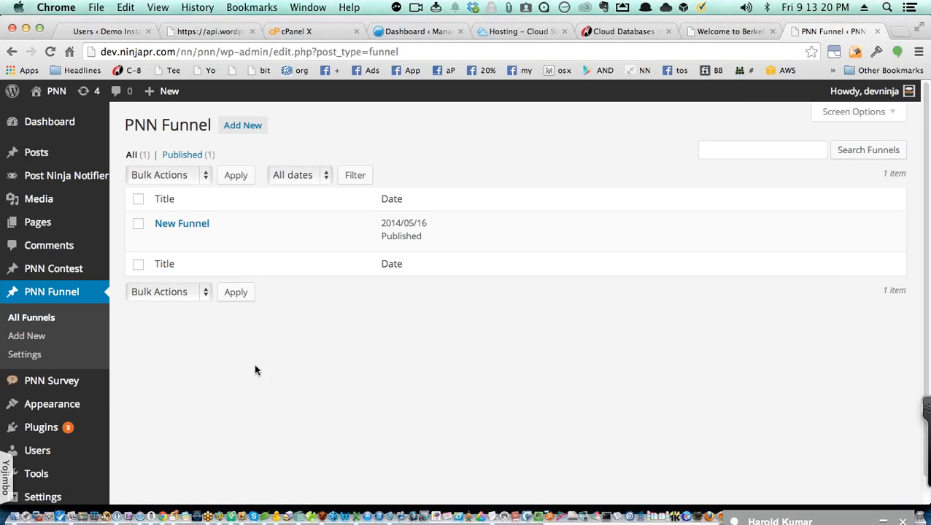
mouse_move(199, 233)
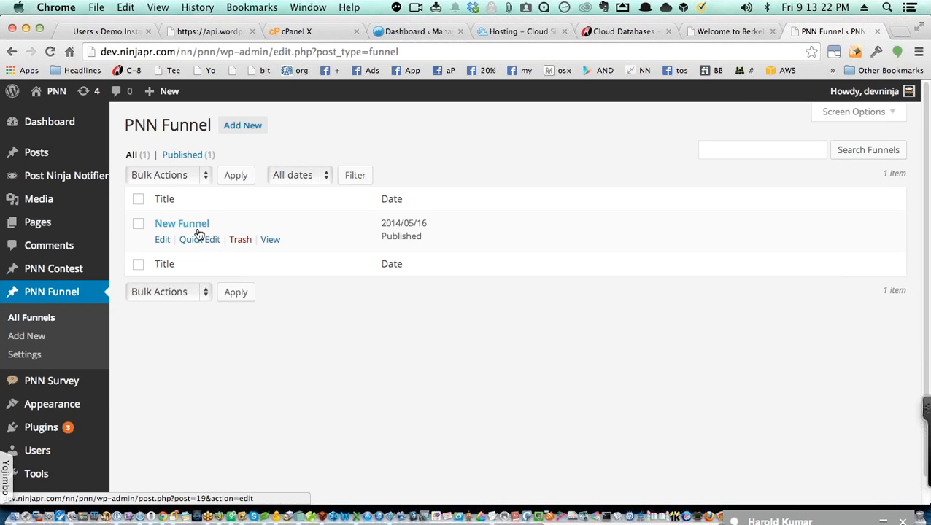
left_click(270, 240, "super")
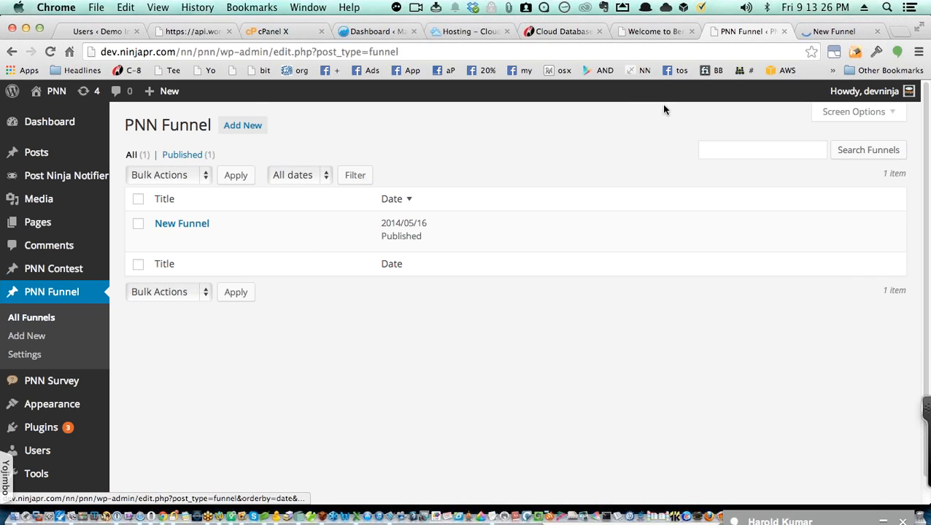
Step: Go to the New Funnel tab and scroll to the three Drive Safely shirt deals
left_click(826, 32)
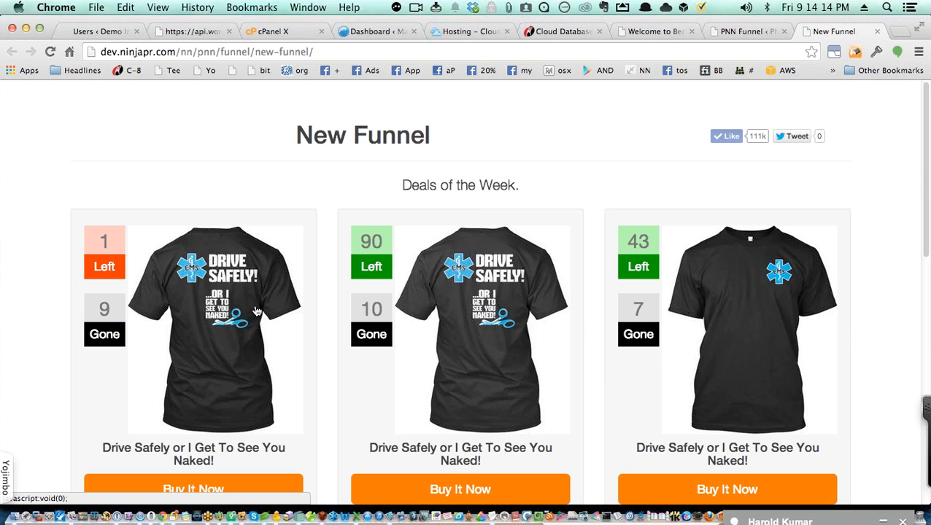
scroll(291, 372, "down", 2)
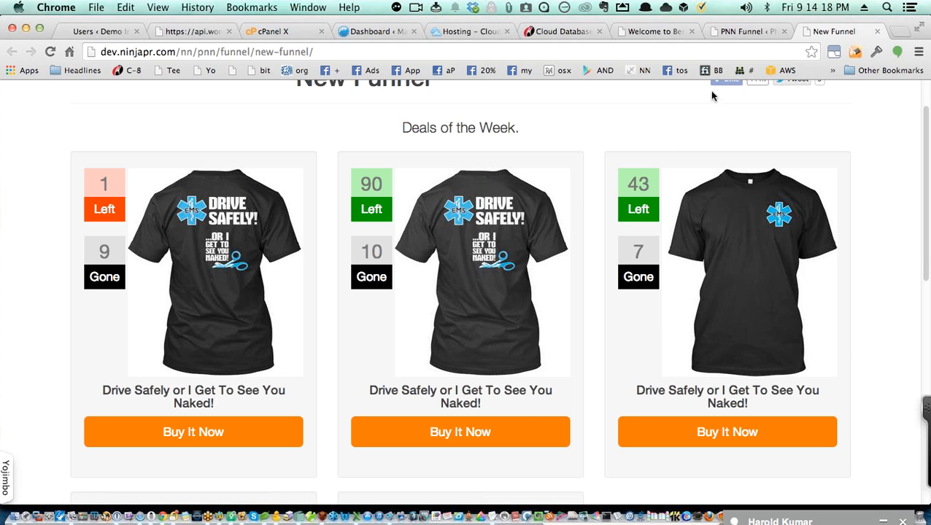
Step: Edit New Funnel and change its Buy Now Button Text from 'Buy It Now' to 'Get the Deal'
left_click(730, 33)
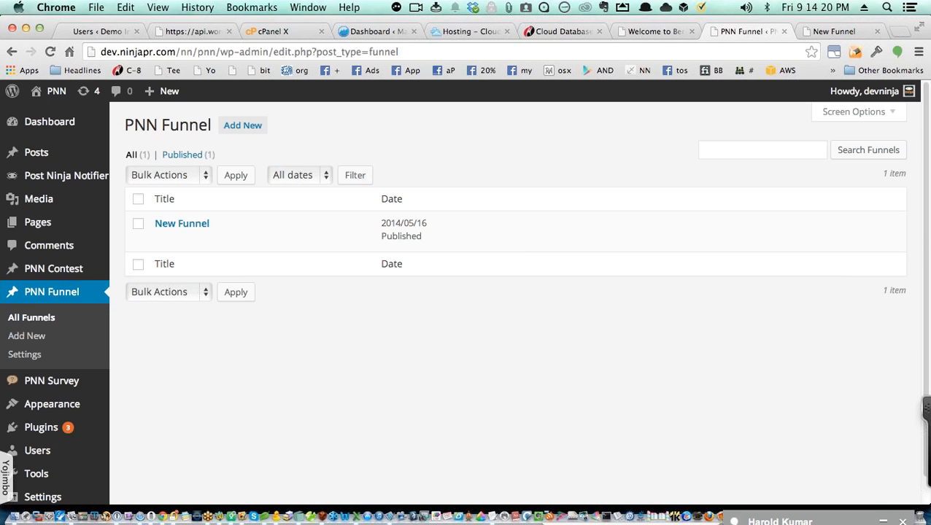
mouse_move(233, 219)
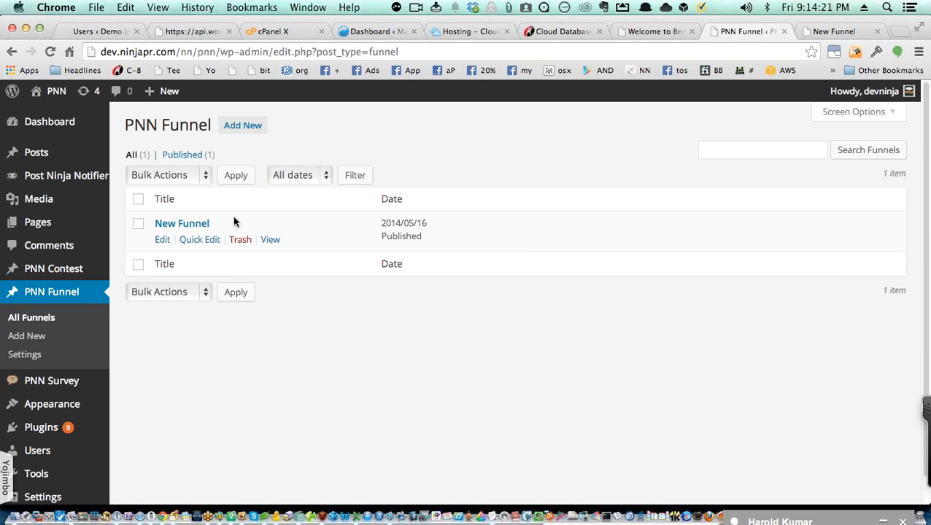
left_click(161, 240)
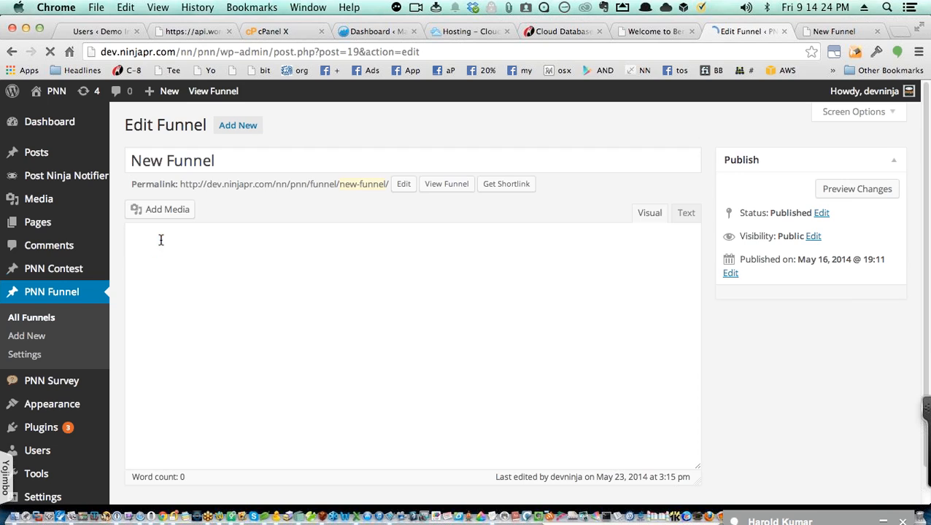
scroll(311, 426, "down", 3)
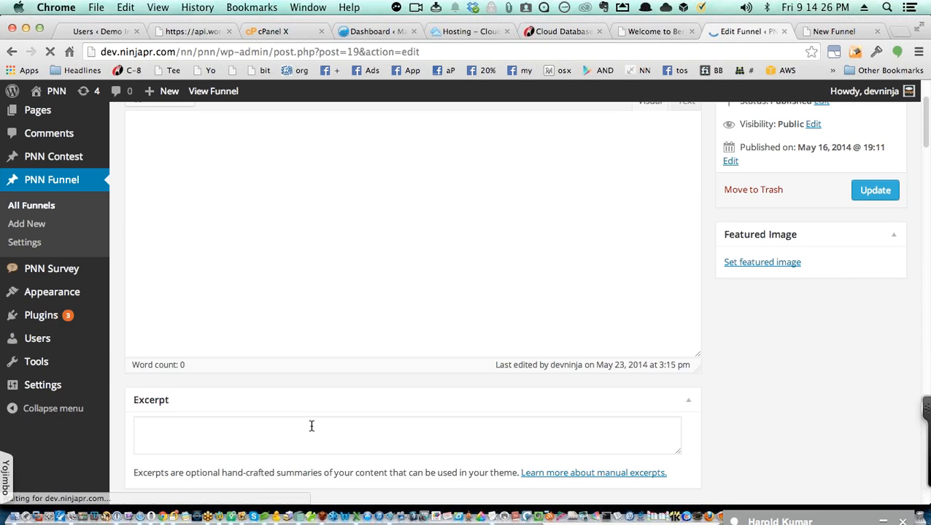
scroll(305, 429, "down", 10)
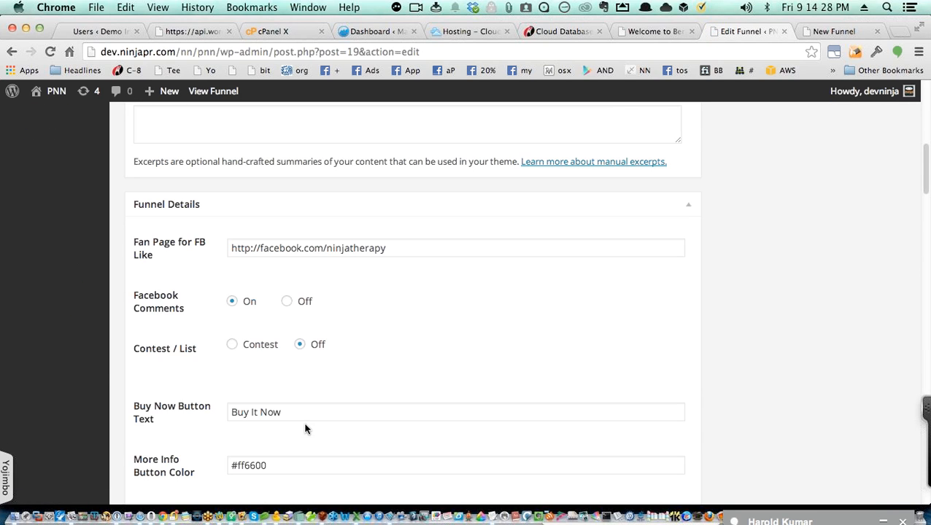
left_click_drag(301, 411, 291, 377)
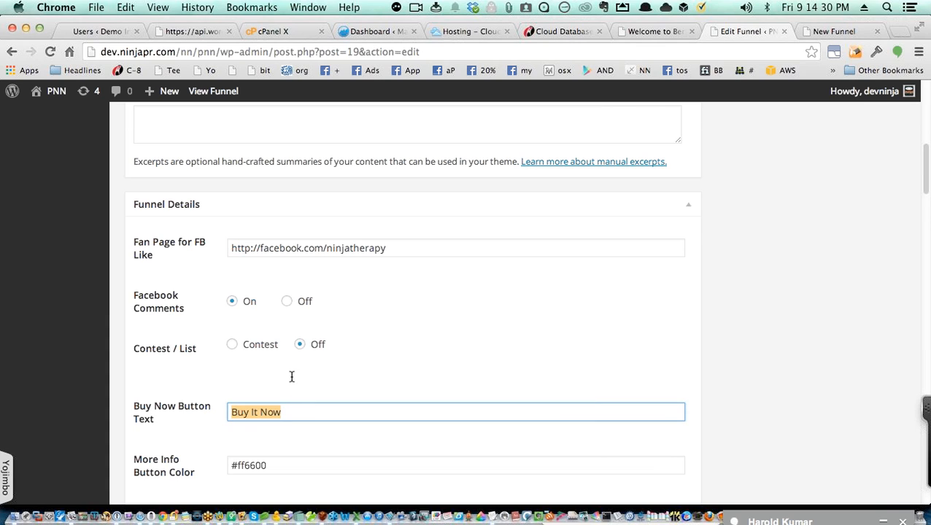
type("Get the ")
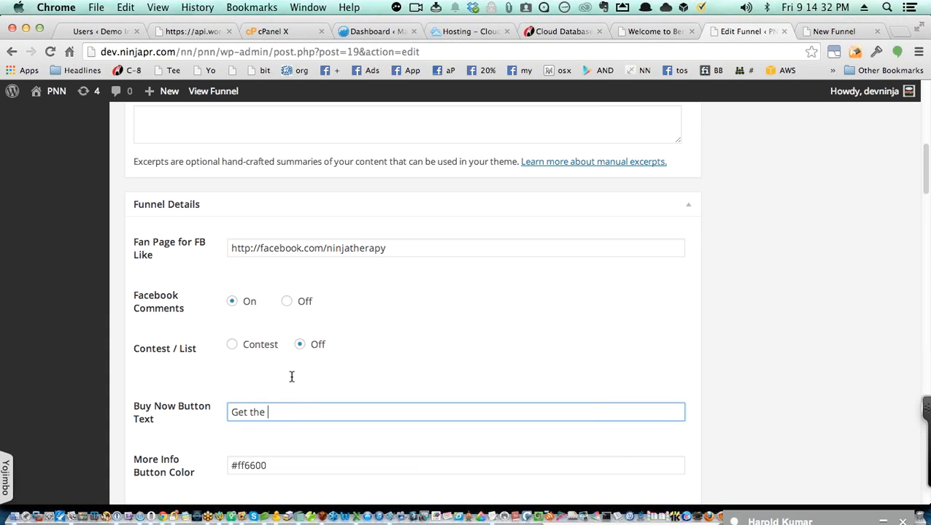
type("Deal")
Step: Select the Contest option and save the funnel with Update
left_click(233, 345)
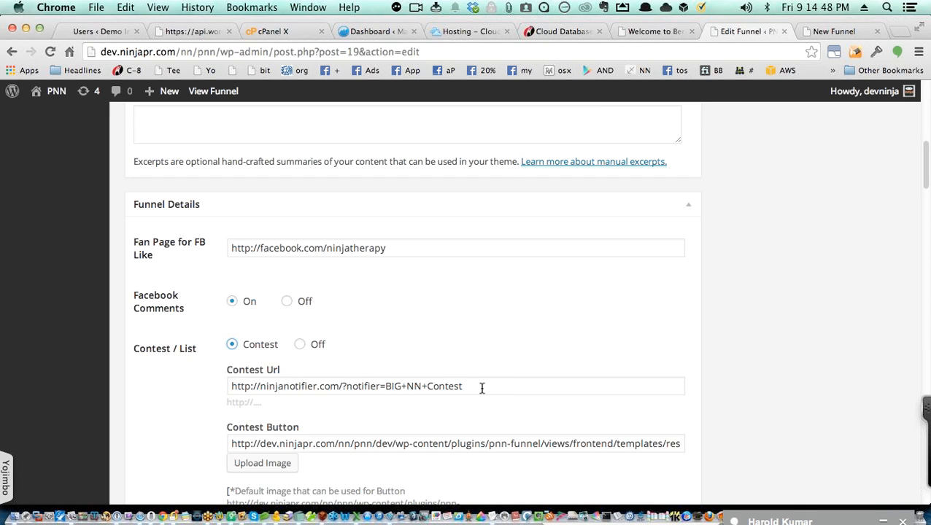
scroll(482, 390, "down", 3)
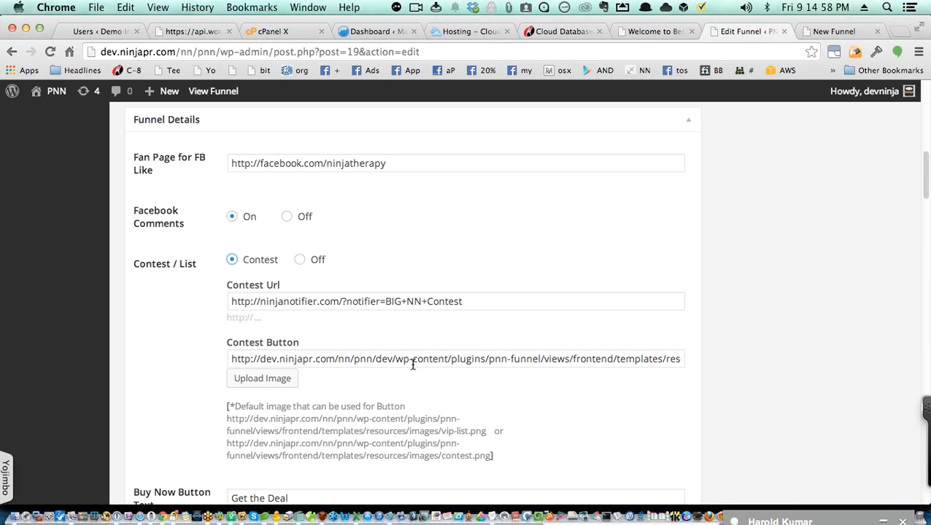
scroll(558, 384, "down", 3)
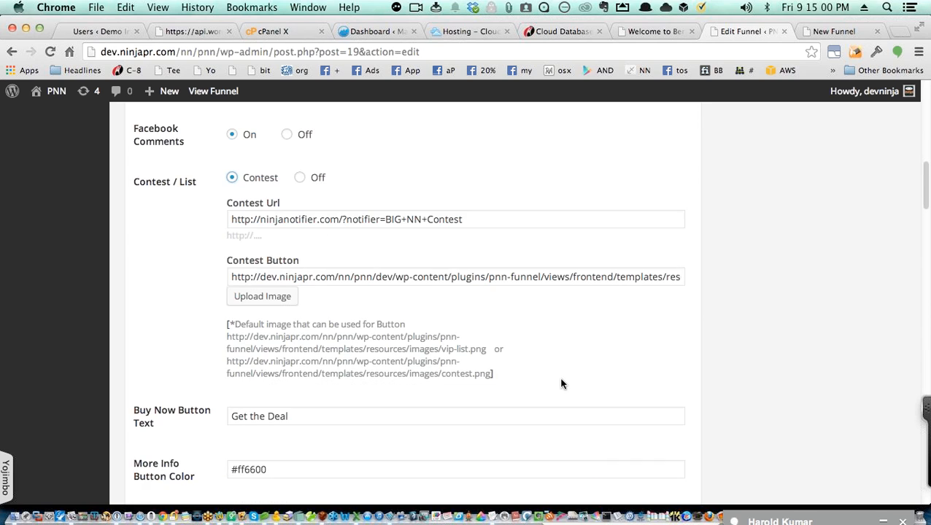
scroll(638, 384, "up", 10)
scroll(643, 382, "up", 6)
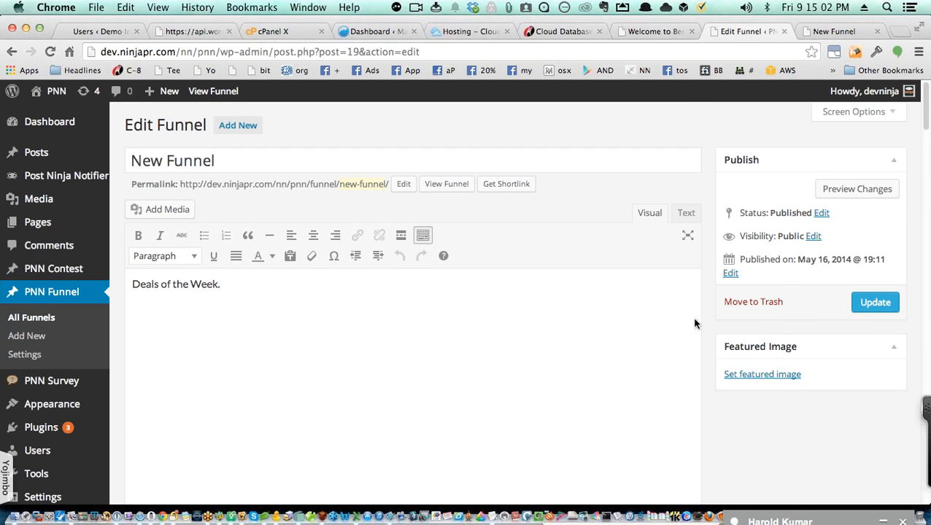
left_click(871, 302)
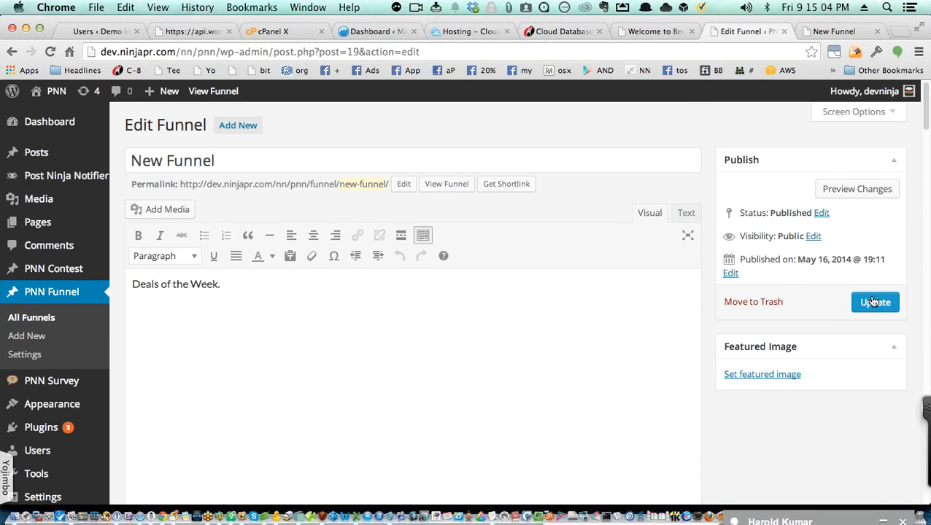
Step: Reload the live New Funnel page and scroll through the shirts' 'Get the Deal' buttons
left_click(834, 32)
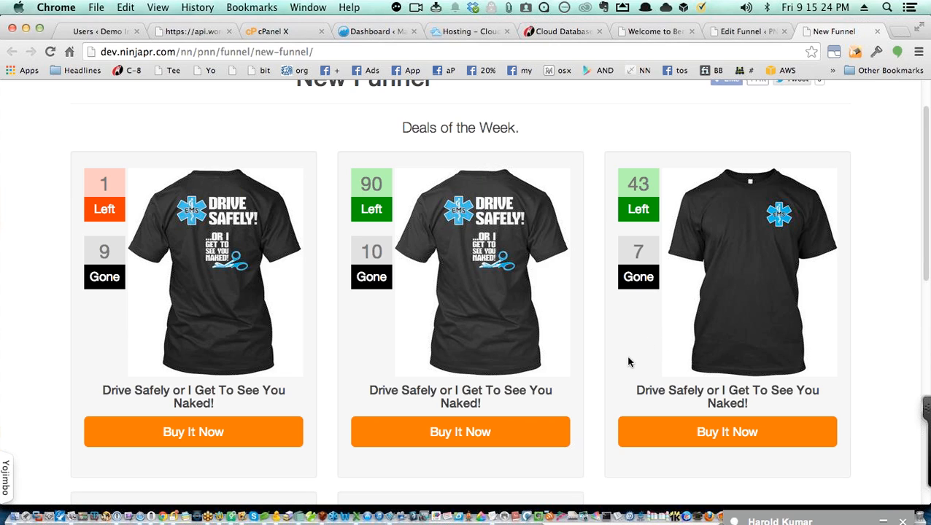
key("super+r")
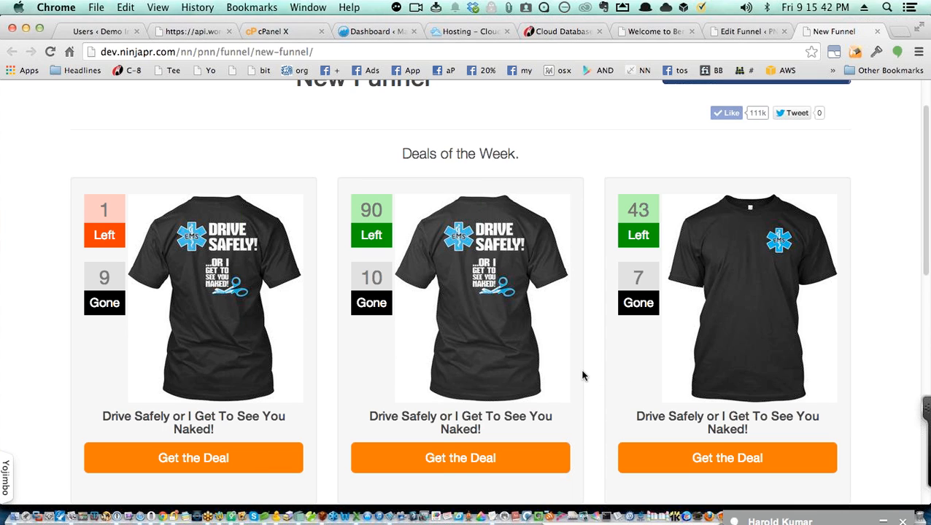
scroll(581, 374, "down", 5)
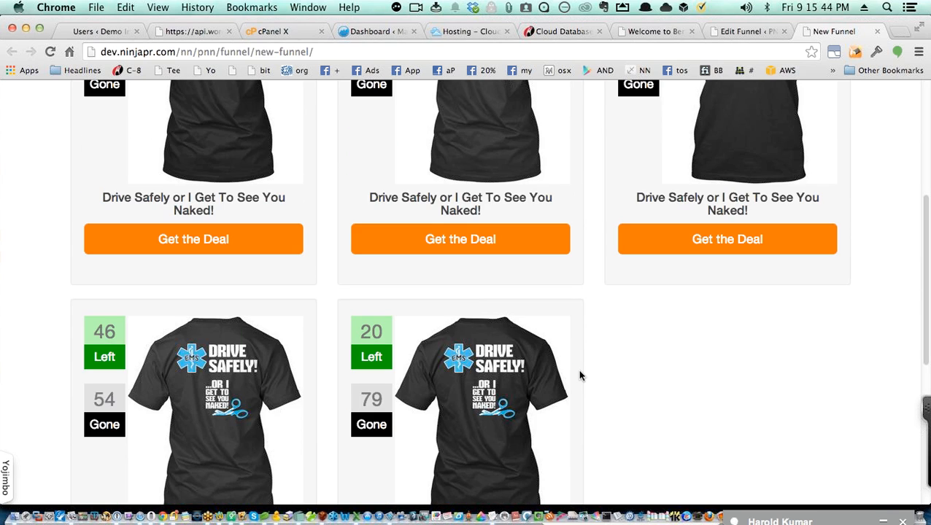
scroll(581, 375, "down", 3)
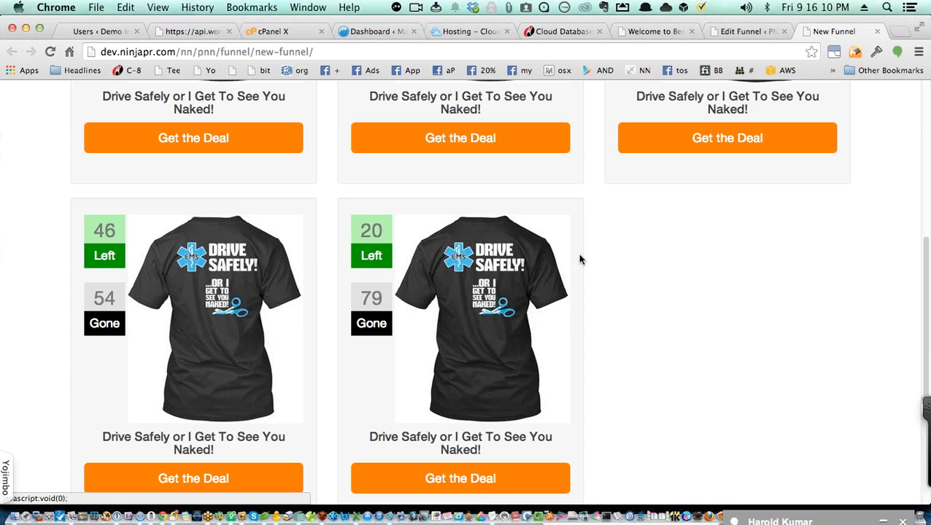
left_click(728, 32)
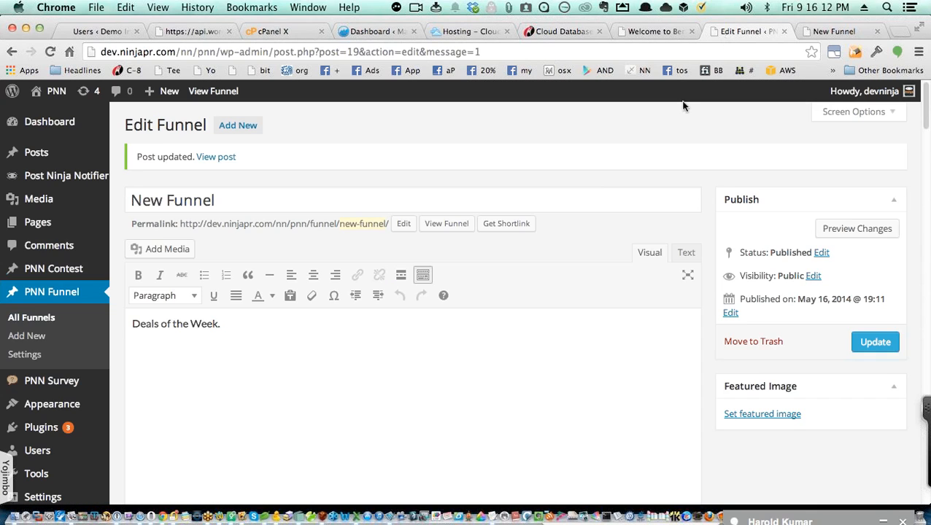
scroll(518, 452, "down", 10)
scroll(527, 448, "down", 10)
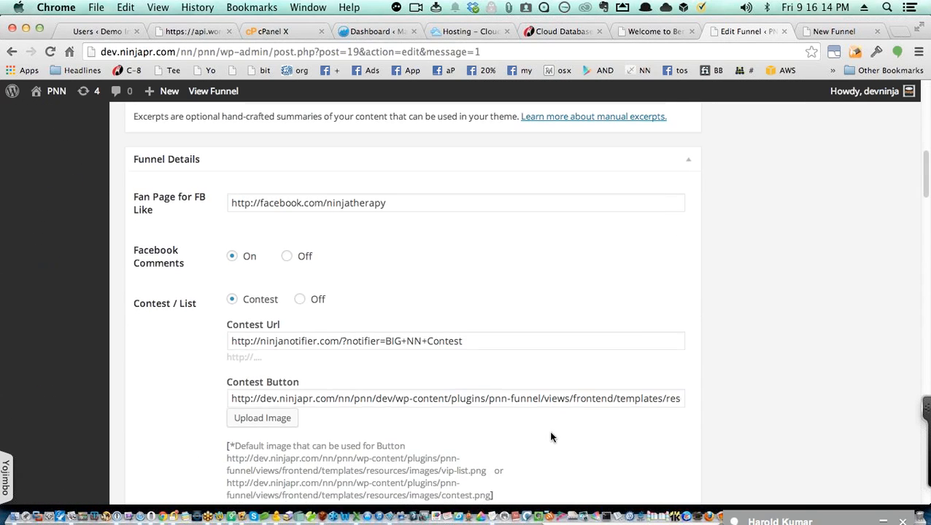
scroll(627, 425, "down", 10)
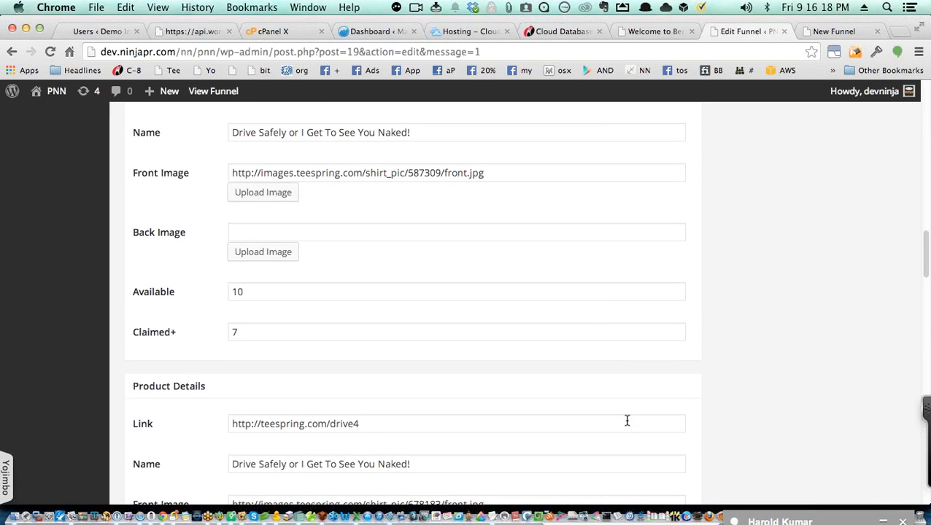
scroll(626, 421, "down", 1)
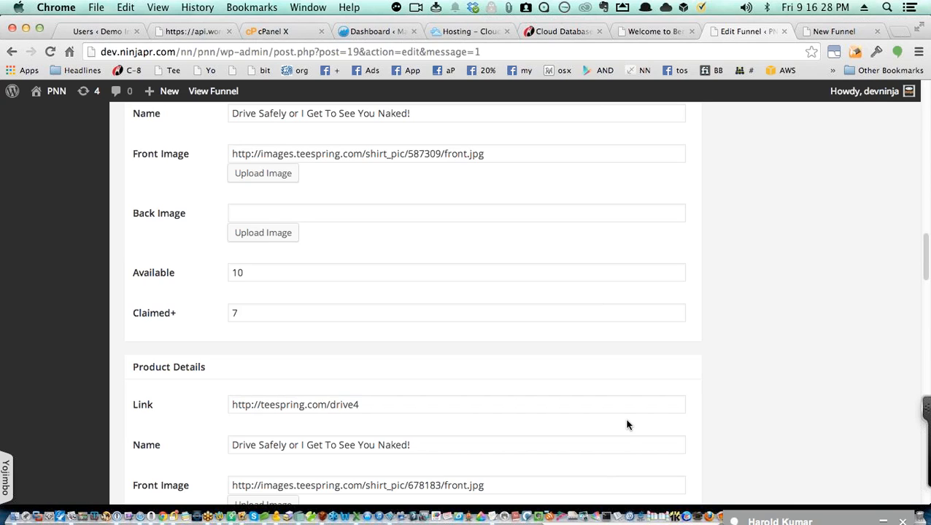
scroll(627, 423, "up", 3)
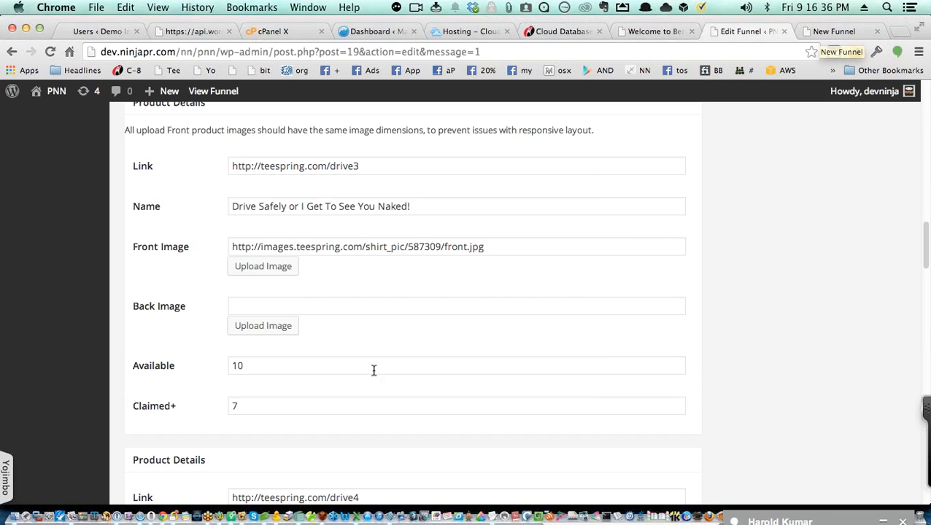
scroll(310, 360, "down", 2)
scroll(309, 360, "down", 8)
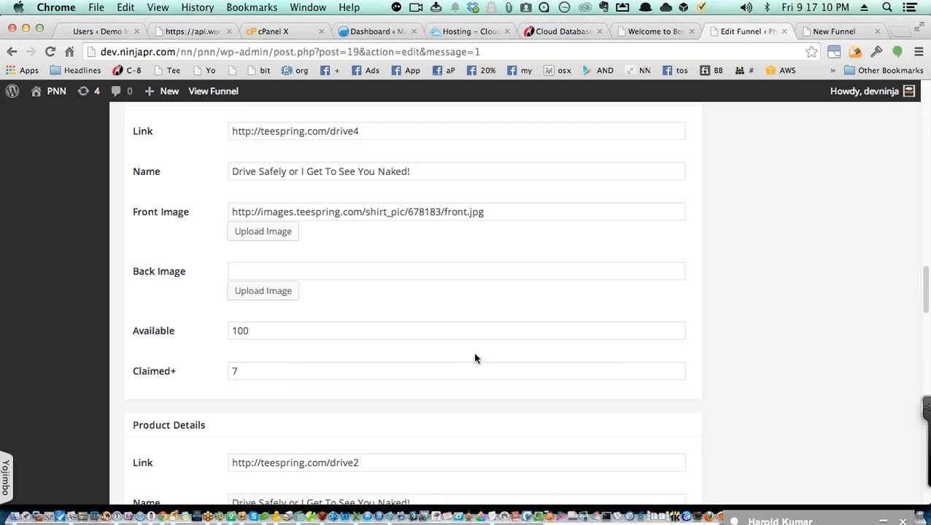
scroll(475, 358, "down", 5)
scroll(475, 358, "down", 15)
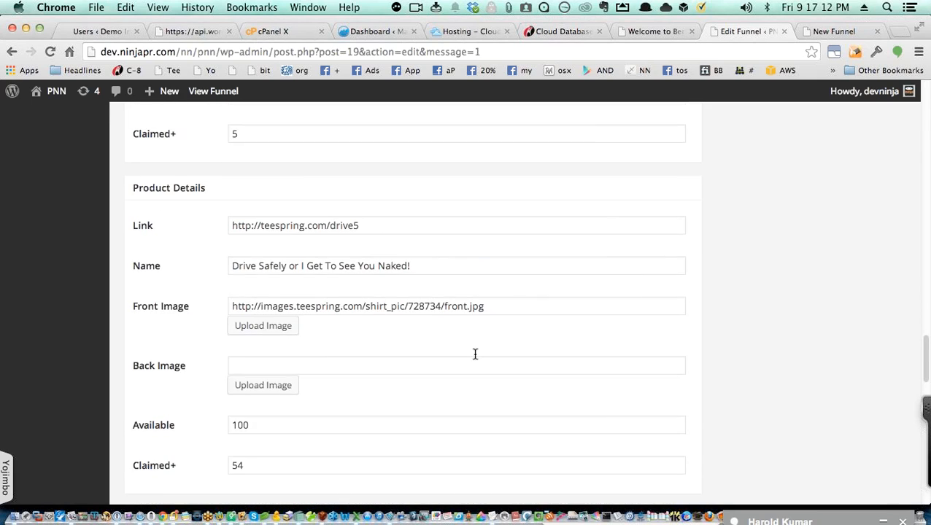
scroll(475, 355, "down", 10)
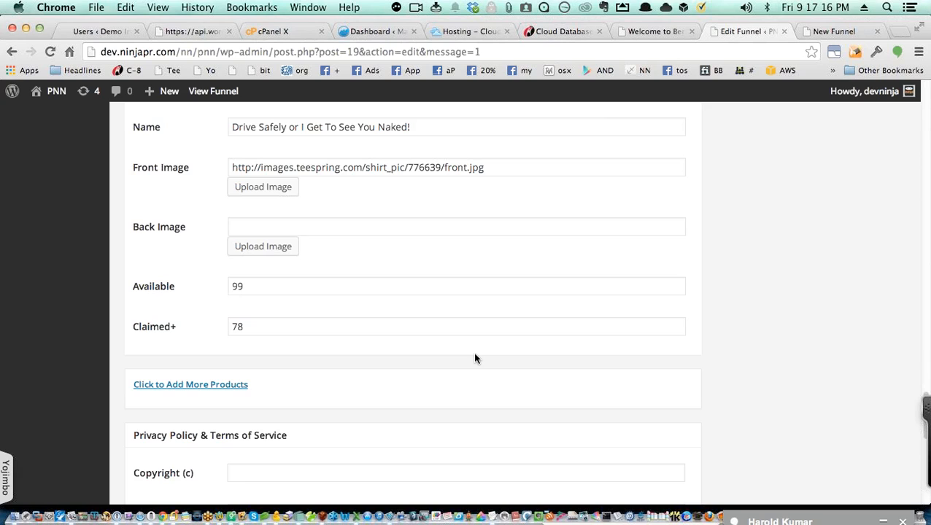
scroll(475, 357, "down", 1)
scroll(482, 354, "up", 12)
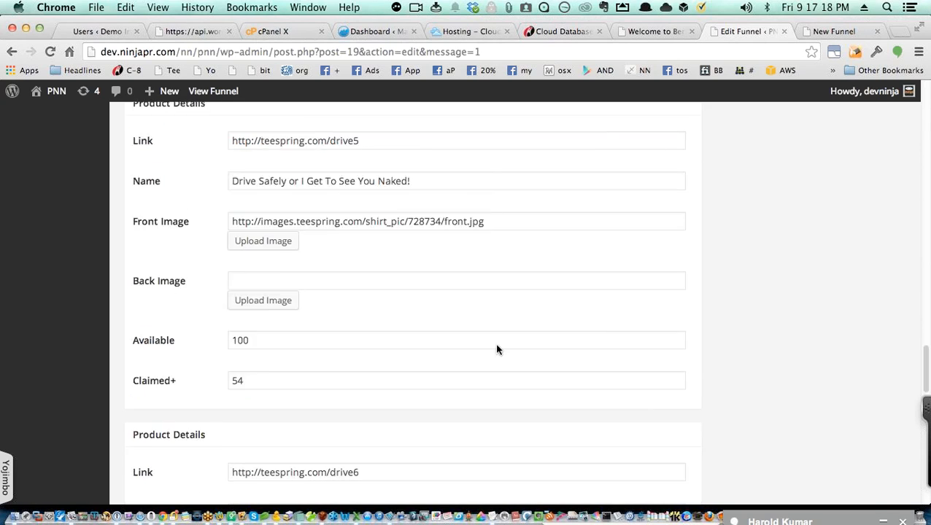
scroll(510, 328, "up", 20)
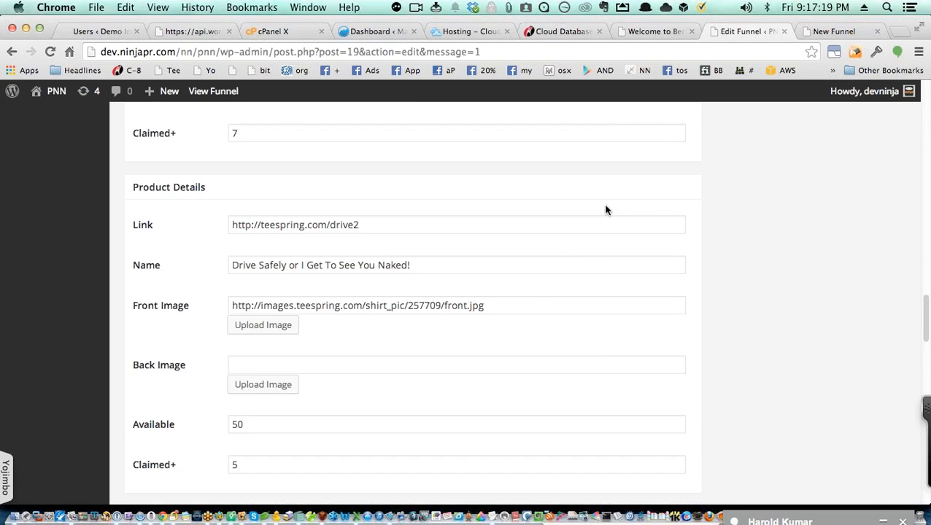
left_click(817, 33)
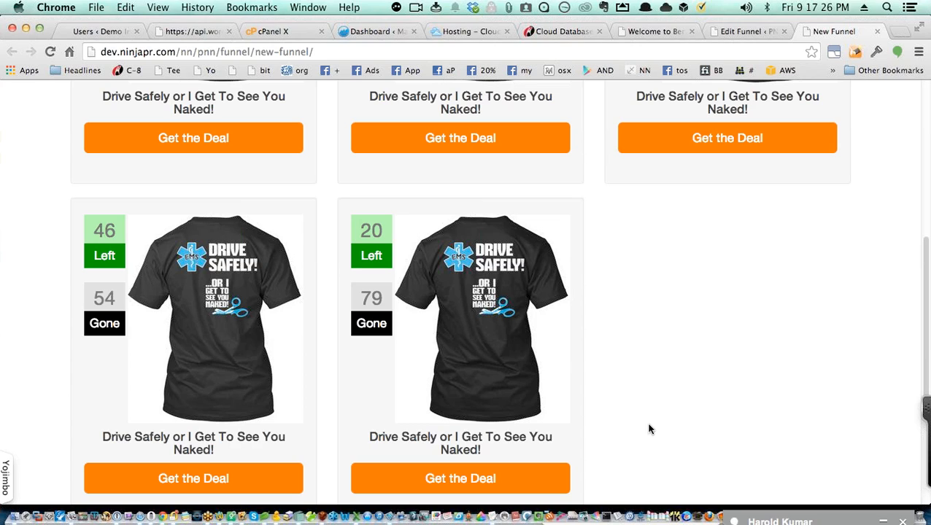
Step: Open the Teespring drive6 page for the second-row shirt with 20 left via its Get the Deal button
scroll(649, 429, "up", 1)
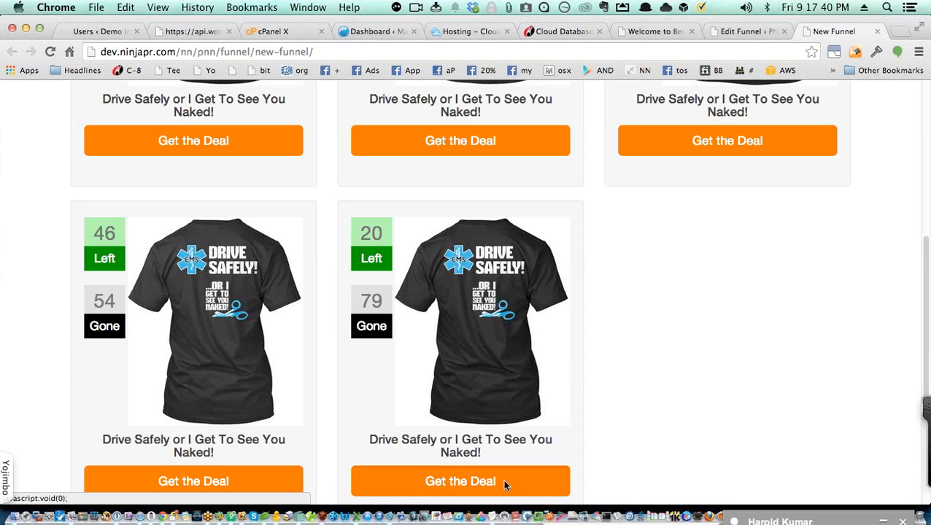
left_click(459, 481)
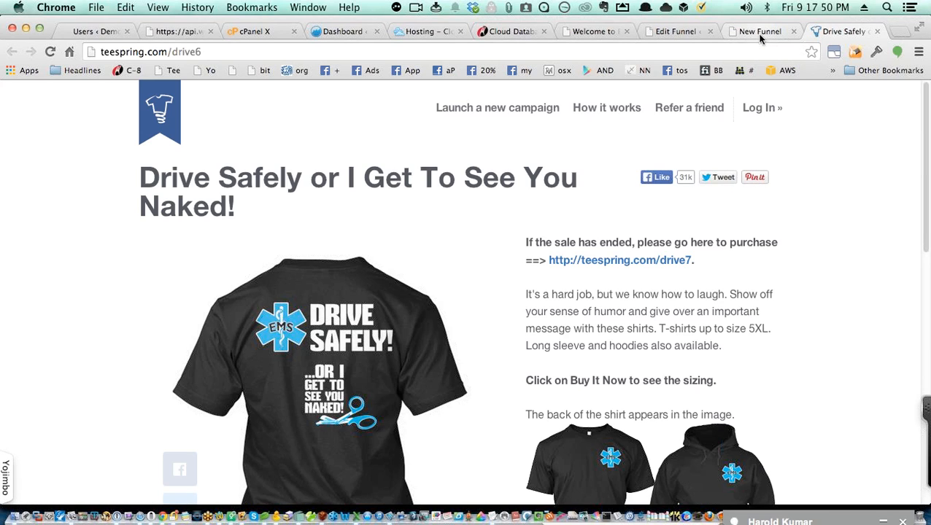
Step: Return to the New Funnel tab and check the second-row shirt now at 19 left, 80 gone
left_click(760, 32)
scroll(571, 454, "down", 7)
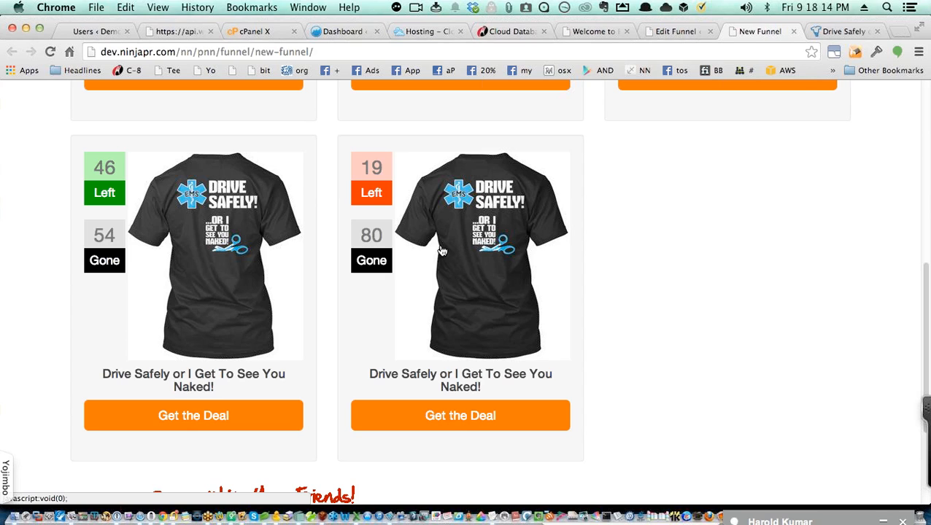
Step: Scroll down to the Share With Your Friends comment box, then back up to the New Funnel header
scroll(452, 277, "down", 3)
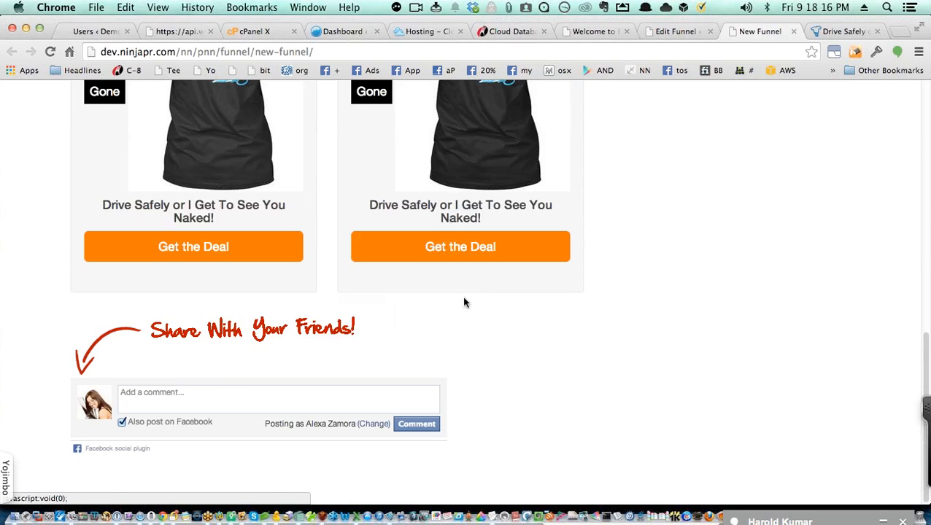
scroll(609, 400, "up", 10)
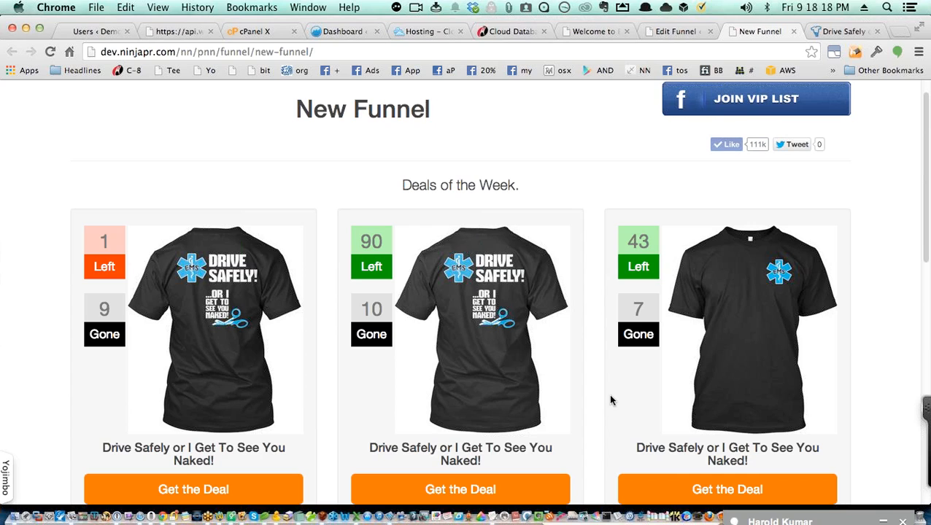
scroll(658, 270, "up", 1)
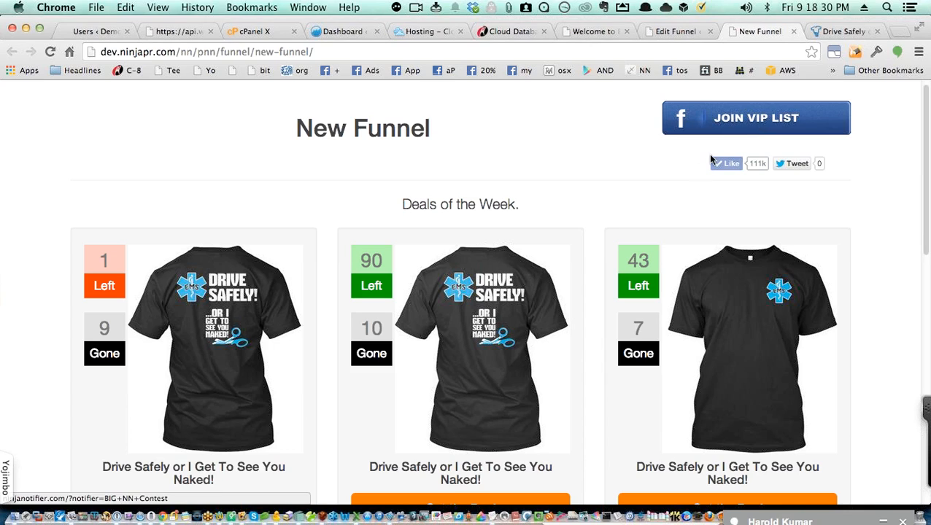
Step: Highlight 'New Funnel' and 'Deals of the Week.', then narrow the browser to a mobile width
left_click_drag(435, 133, 265, 131)
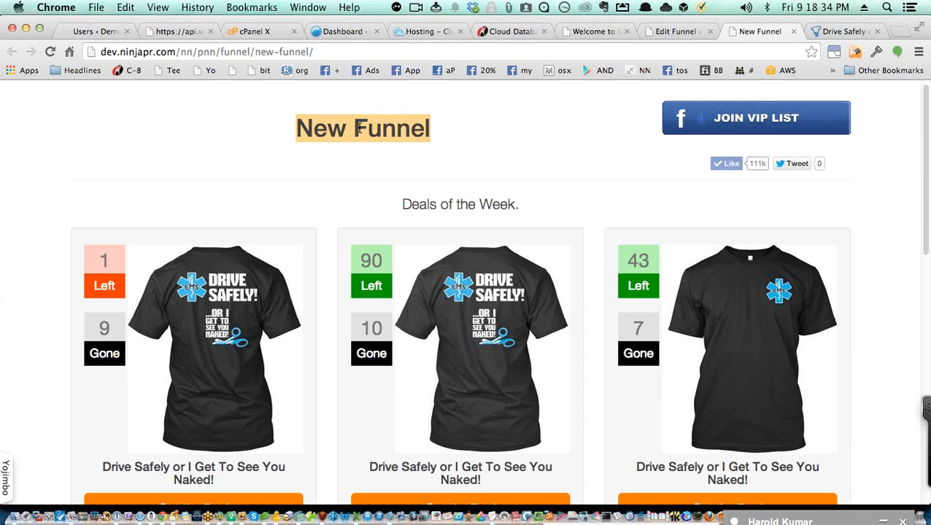
left_click_drag(526, 208, 401, 204)
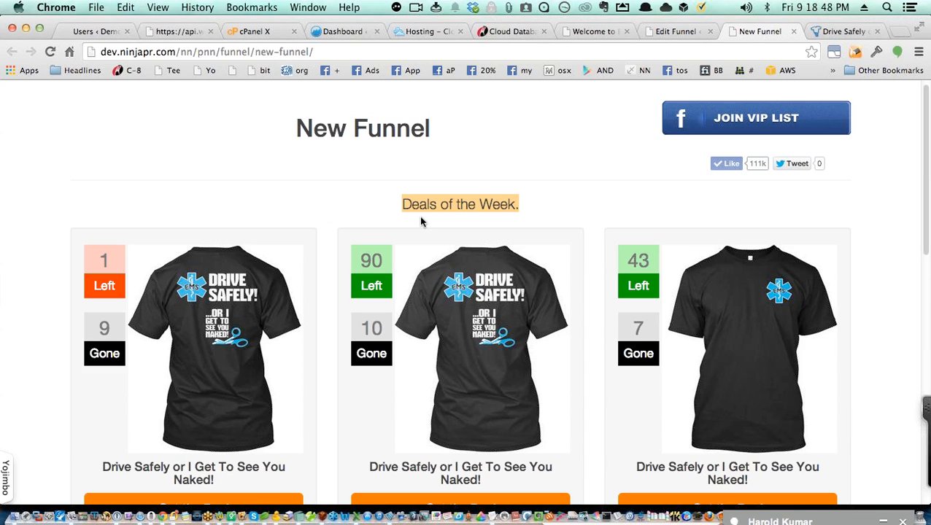
scroll(451, 217, "up", 1)
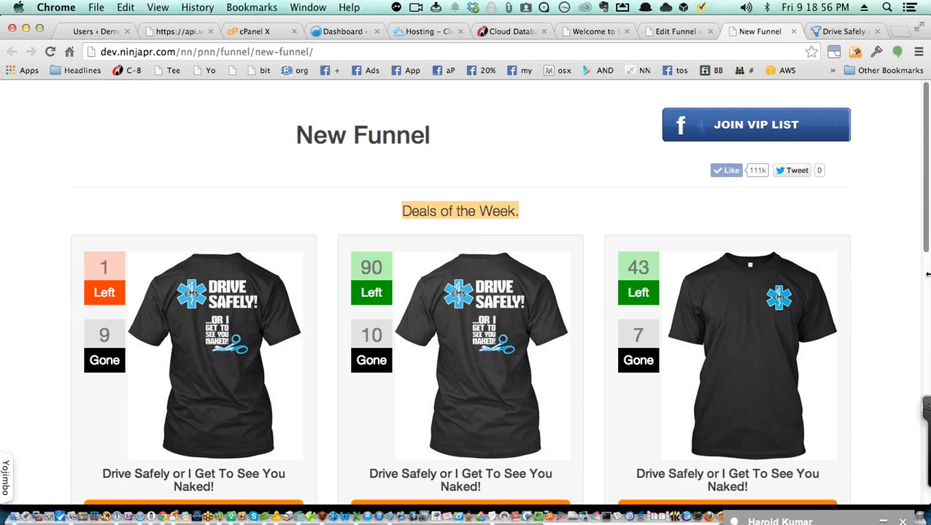
left_click_drag(924, 275, 629, 275)
Step: Narrow the browser to phone width, scroll through the stacked deals, then widen it again
left_click_drag(184, 227, 212, 227)
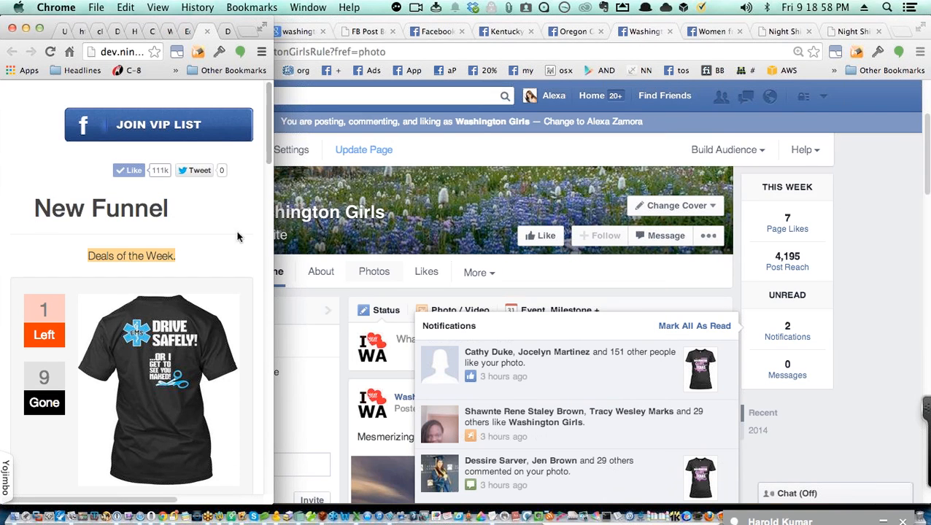
scroll(239, 213, "down", 8)
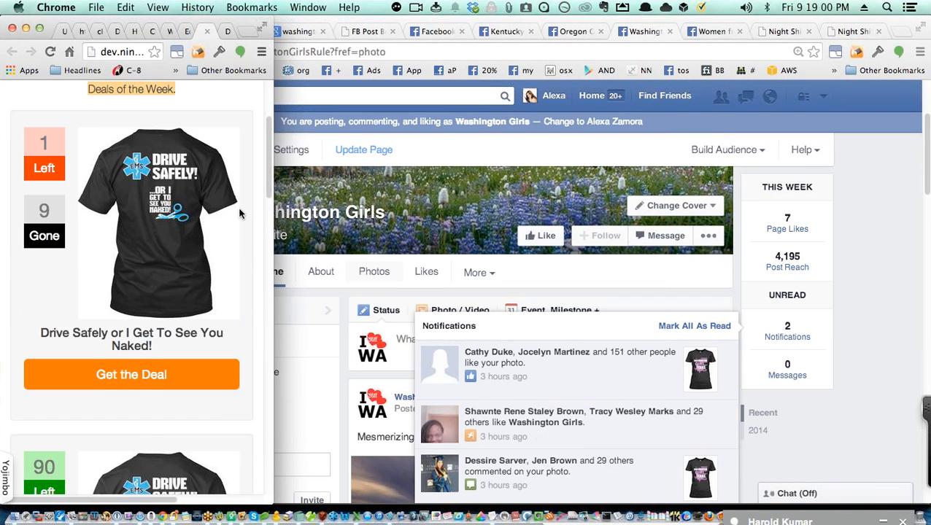
scroll(239, 213, "down", 10)
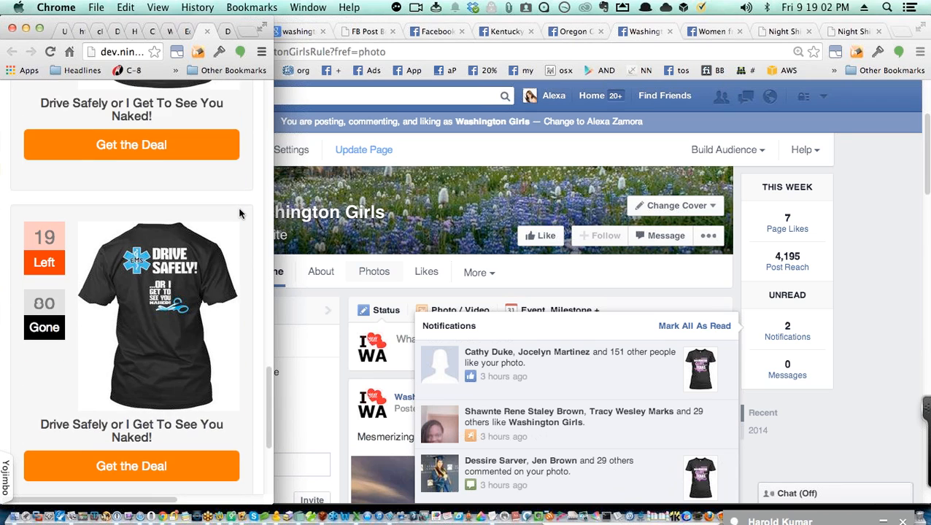
scroll(239, 213, "up", 15)
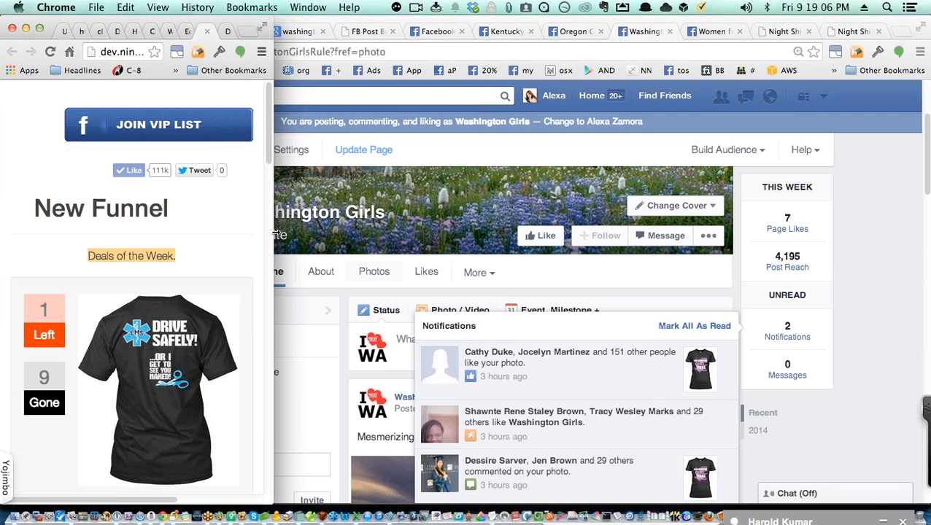
left_click_drag(274, 233, 928, 281)
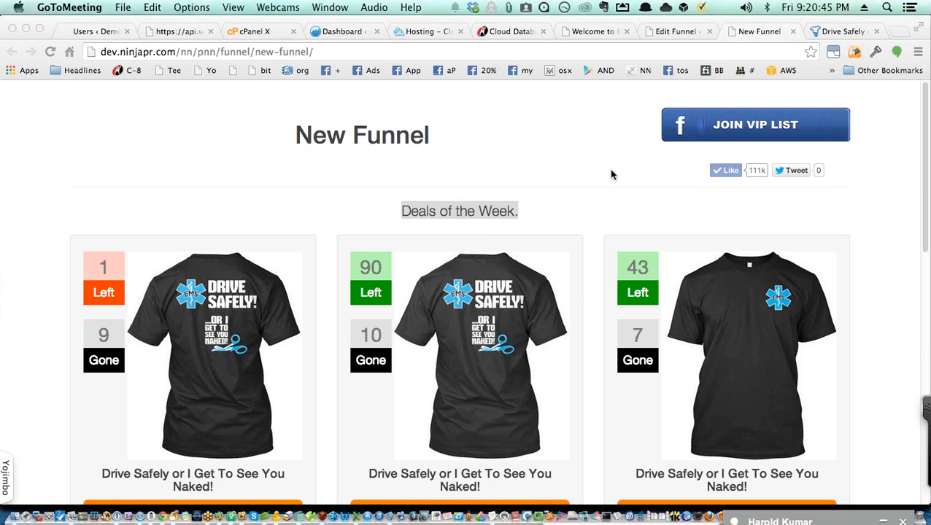
left_click(584, 153)
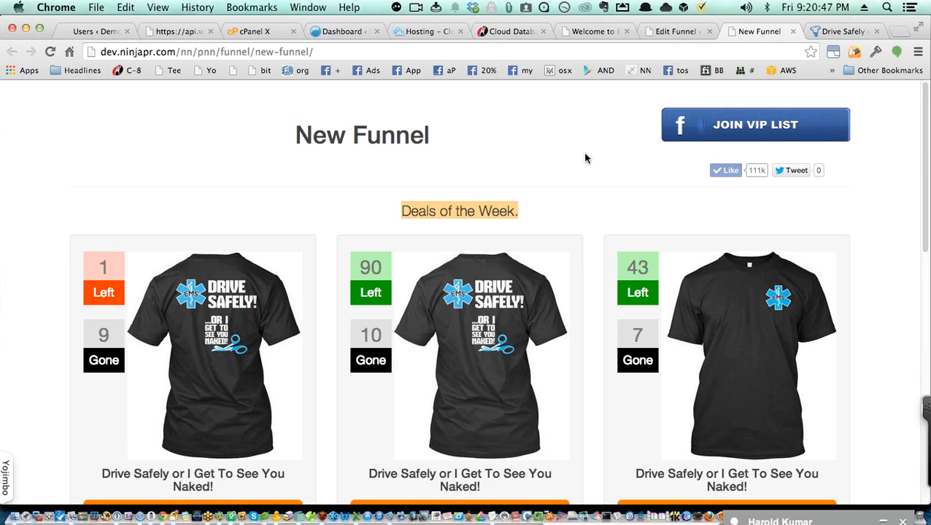
key("super+t")
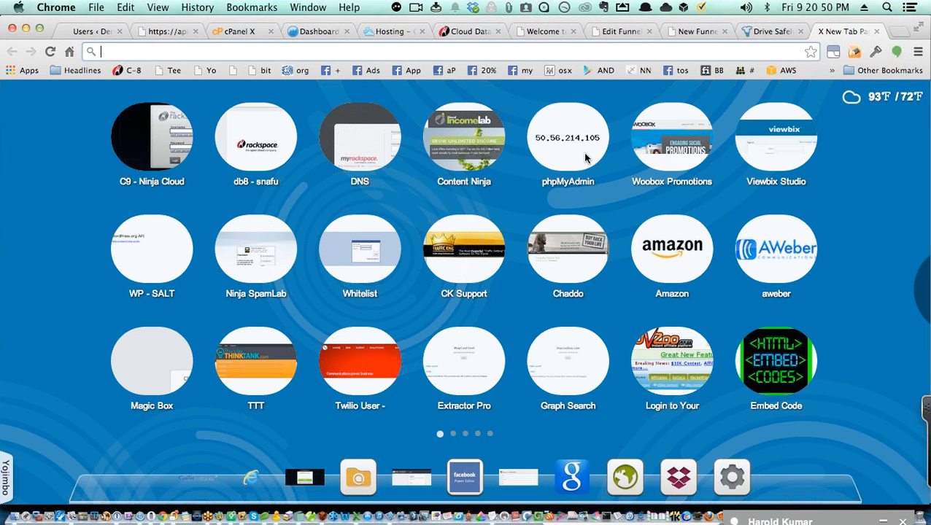
type("rac")
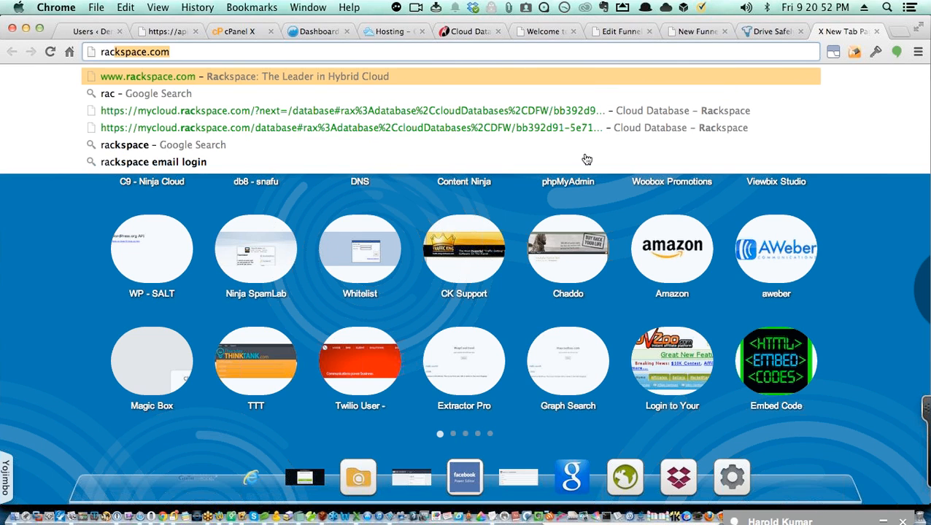
key("Right")
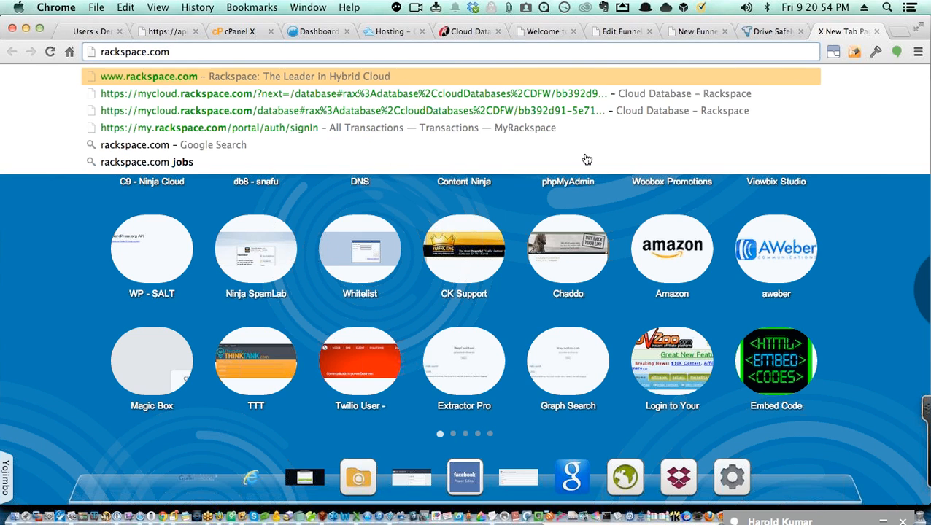
key("Return")
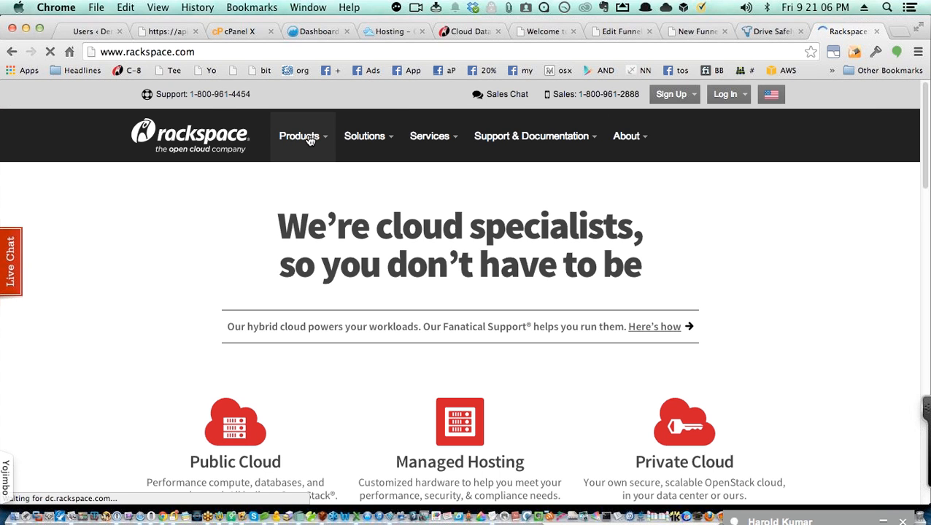
Step: Open Products > Cloud Sites and read down to the Maximize uptime and Scale to handle traffic sections
mouse_move(311, 140)
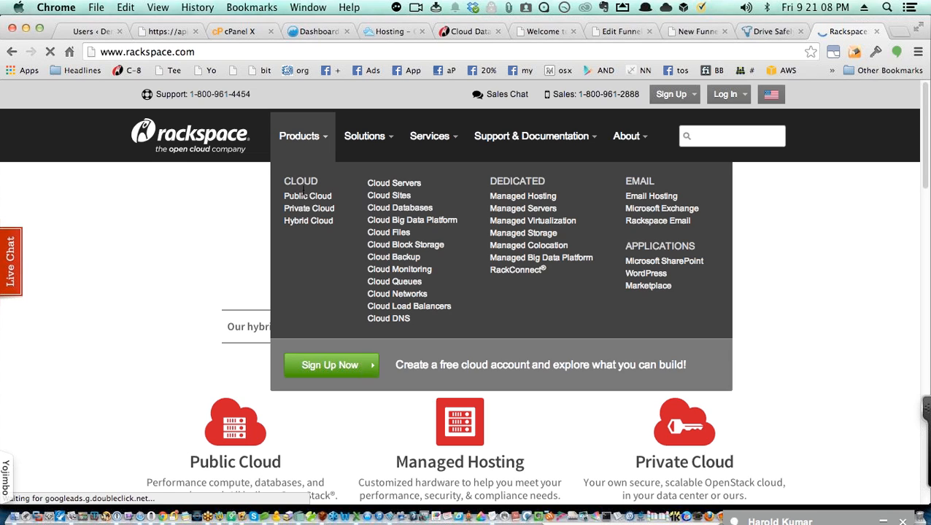
left_click(400, 198)
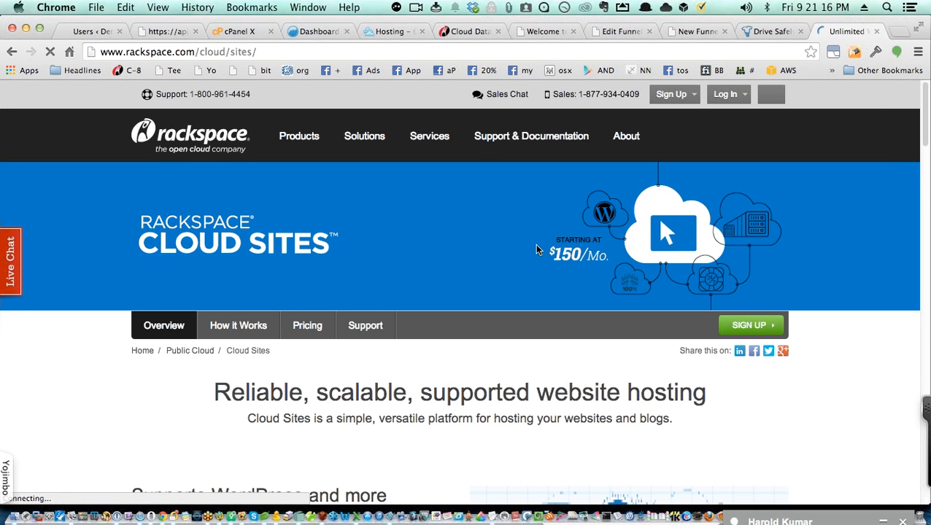
scroll(544, 238, "down", 1)
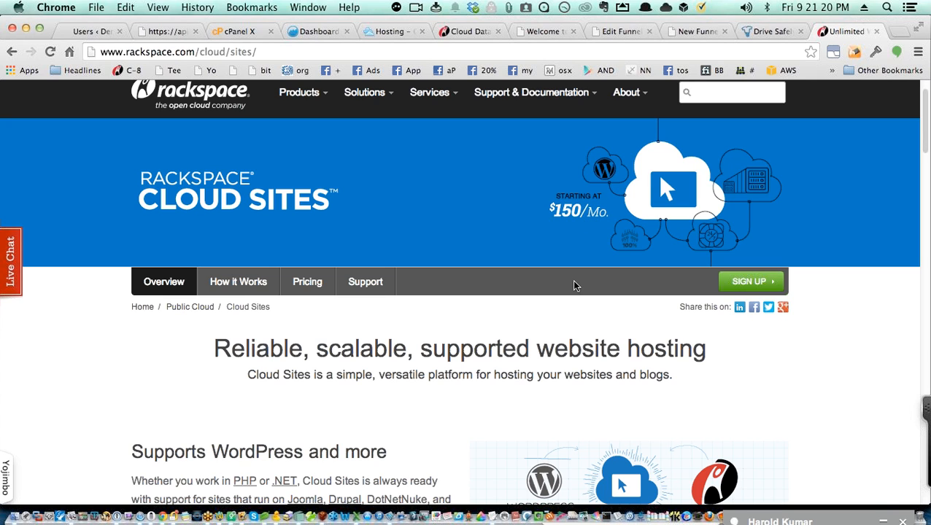
scroll(572, 285, "down", 3)
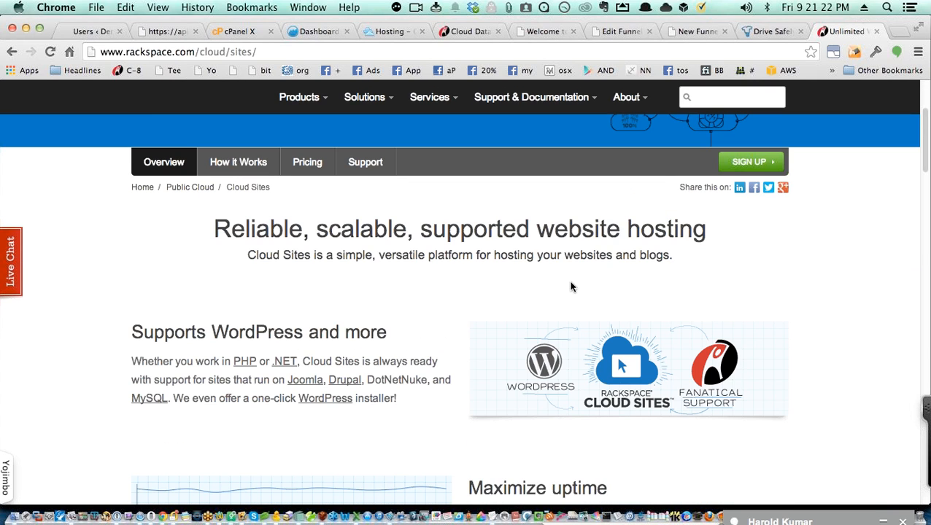
scroll(577, 301, "down", 8)
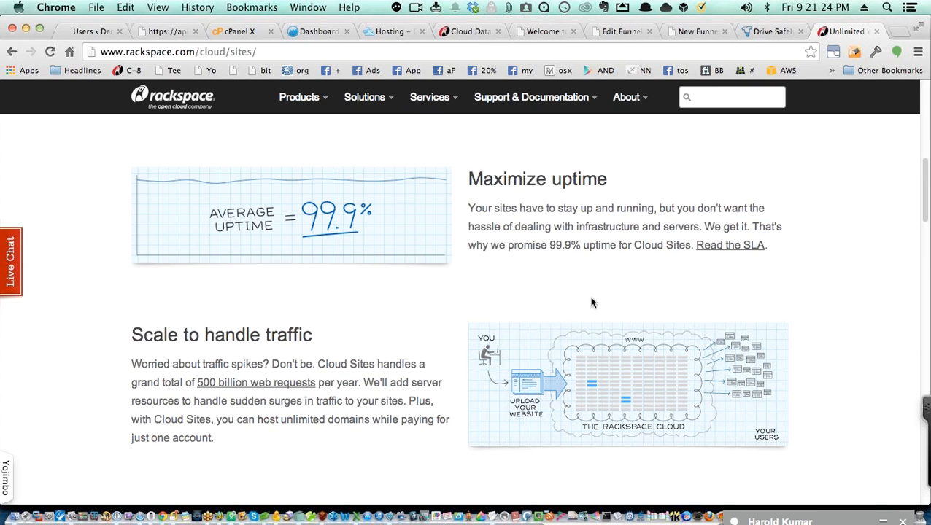
scroll(577, 313, "down", 1)
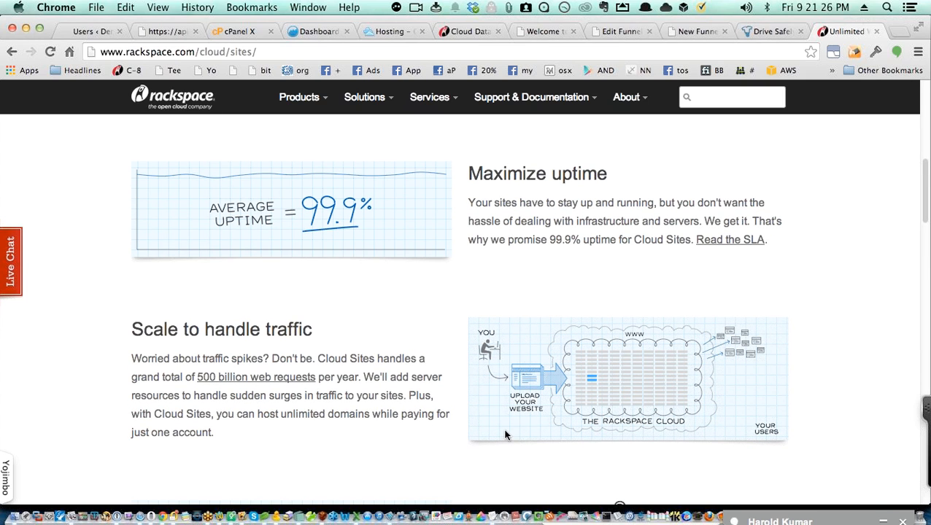
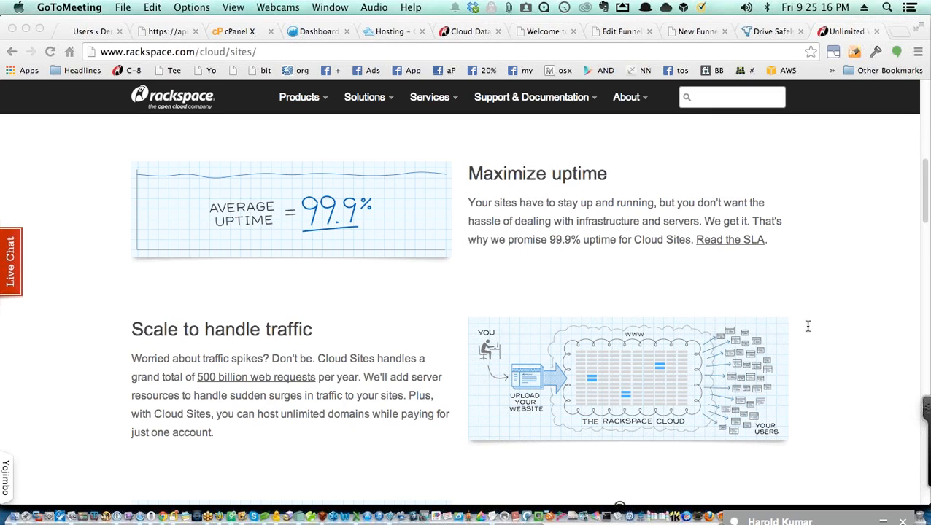
Step: Switch from Chrome's Rackspace page to the Snagit editor with the app switcher
key("super+Tab")
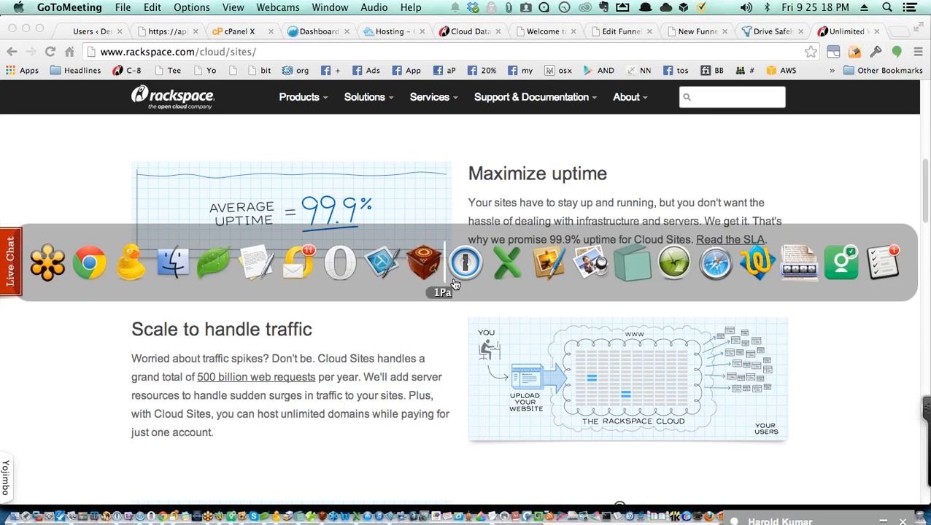
left_click(391, 281)
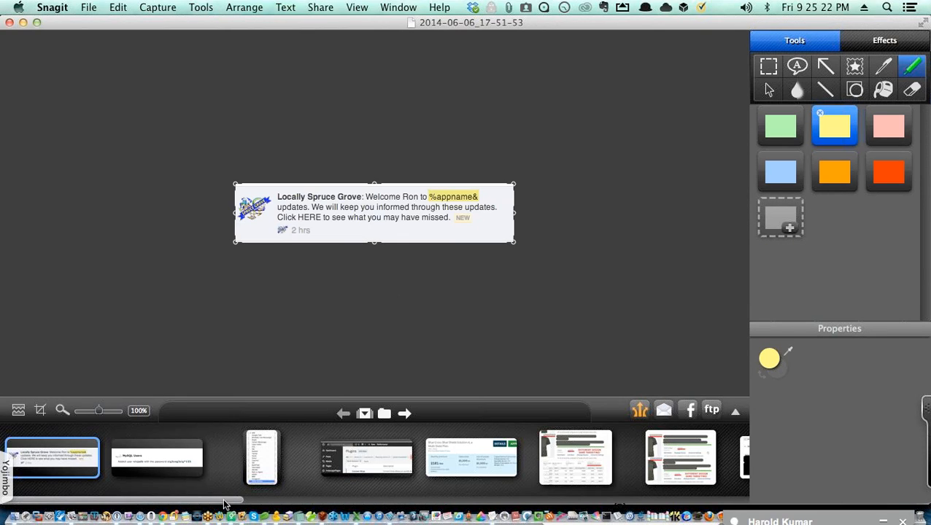
Step: Open the WordPress Plugins capture from the Snagit tray and select and deselect its pink Drop-ins highlight
left_click_drag(230, 502, 257, 504)
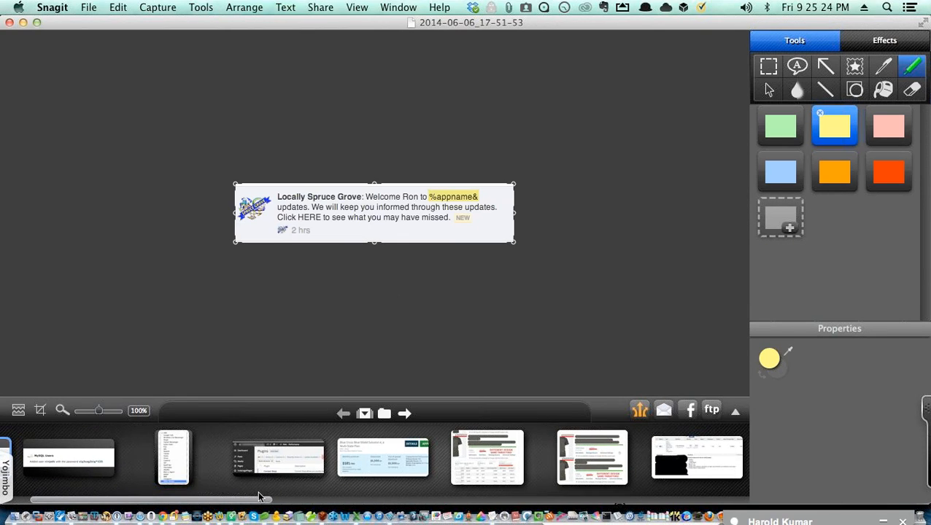
left_click(277, 461)
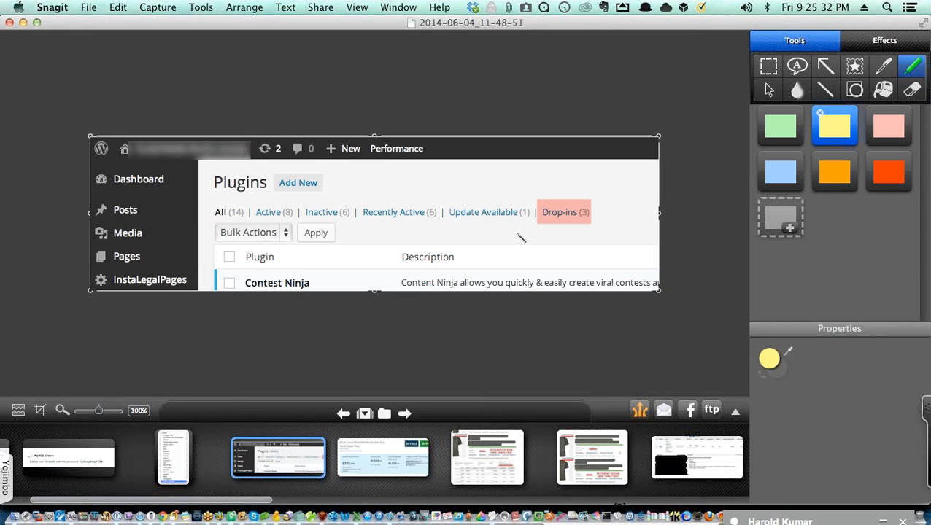
left_click(561, 220)
left_click(531, 265)
left_click(589, 228)
left_click(602, 236)
Step: Cycle the app switcher back to Google Chrome's Rackspace Cloud Sites page
key("super+Tab")
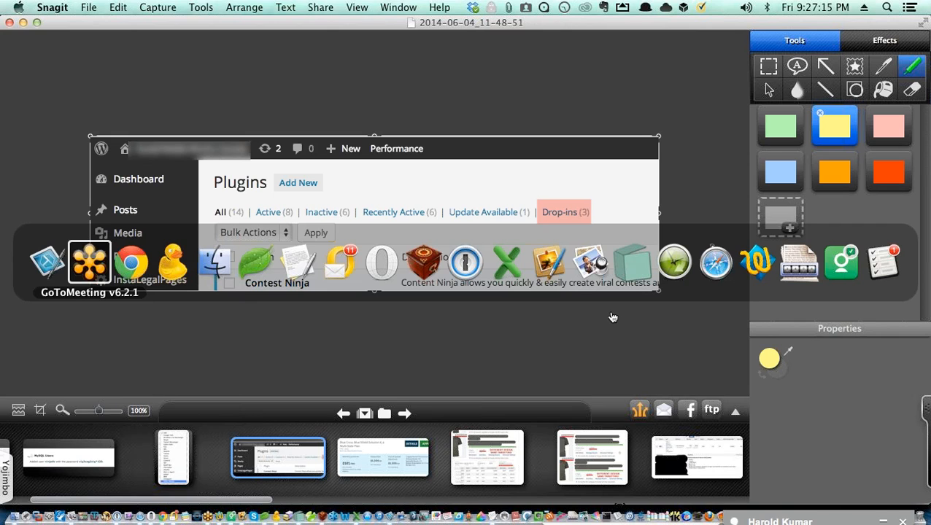
key("super+Tab")
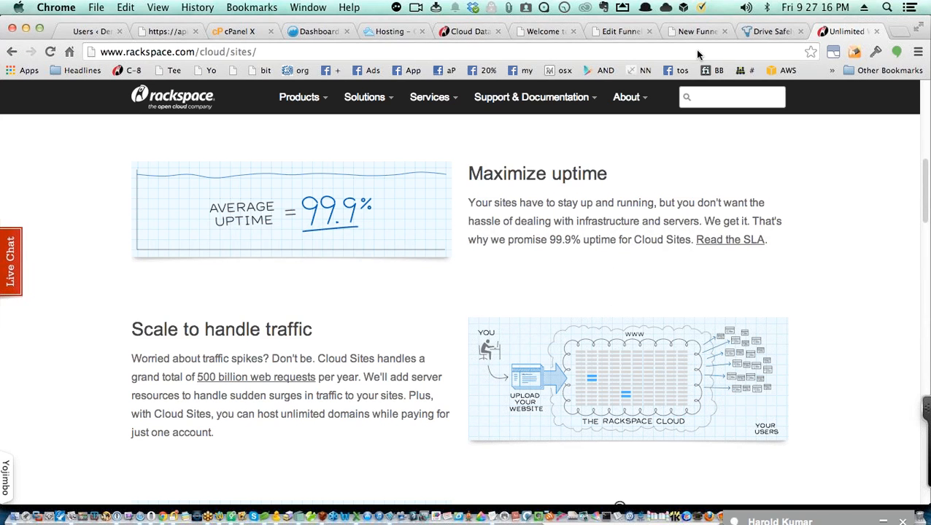
Step: Go to ninjanotifier.com/wp-admin by accepting the 'ninja' autocomplete
left_click(652, 58)
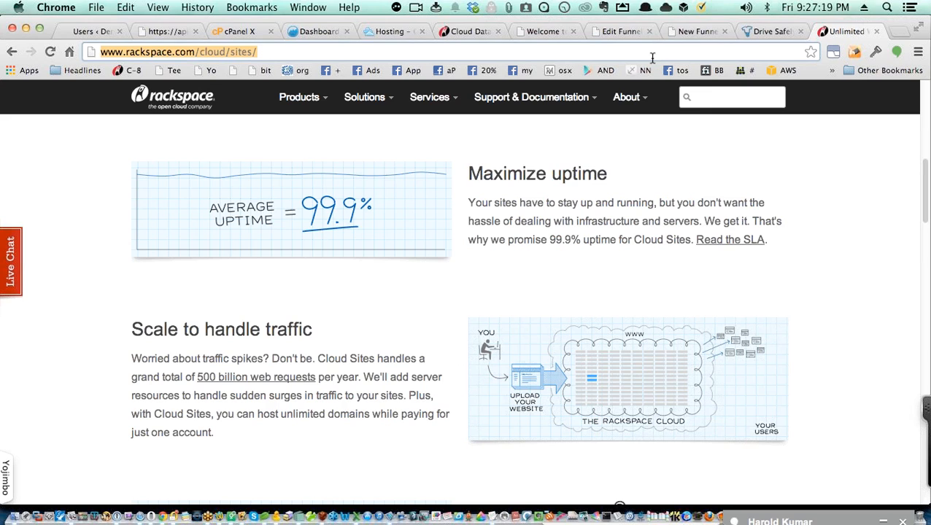
type("nin")
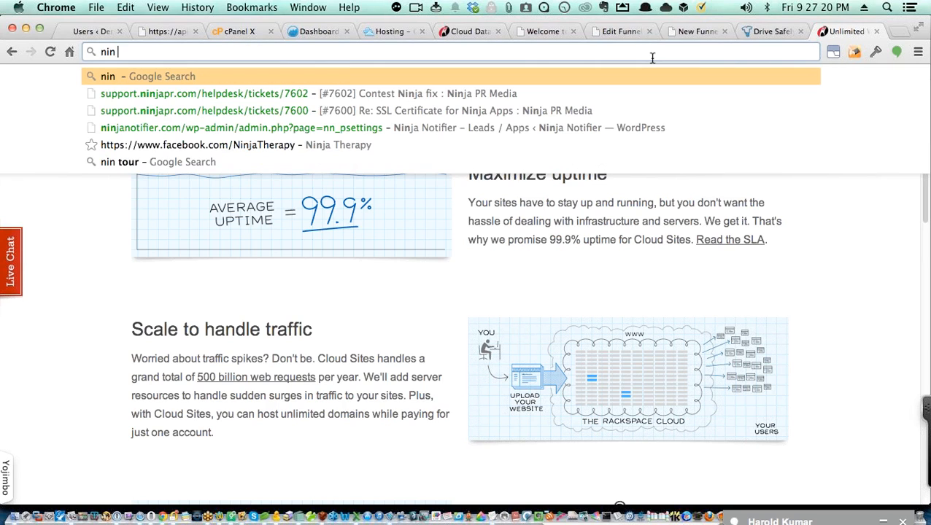
type("ja")
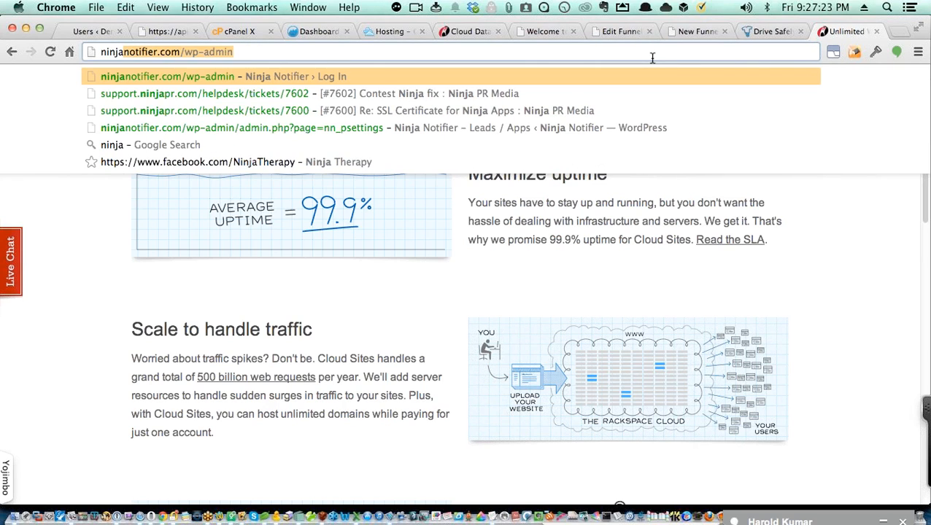
key("Right")
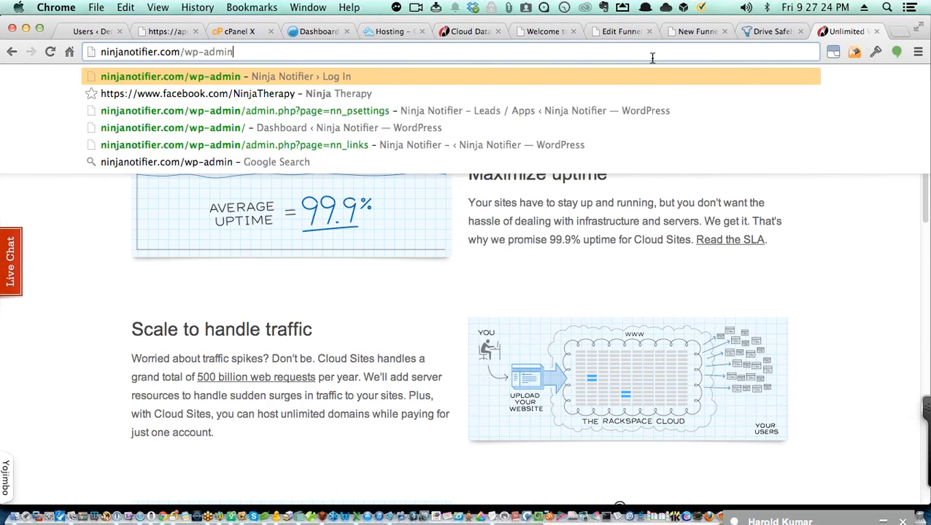
key("Return")
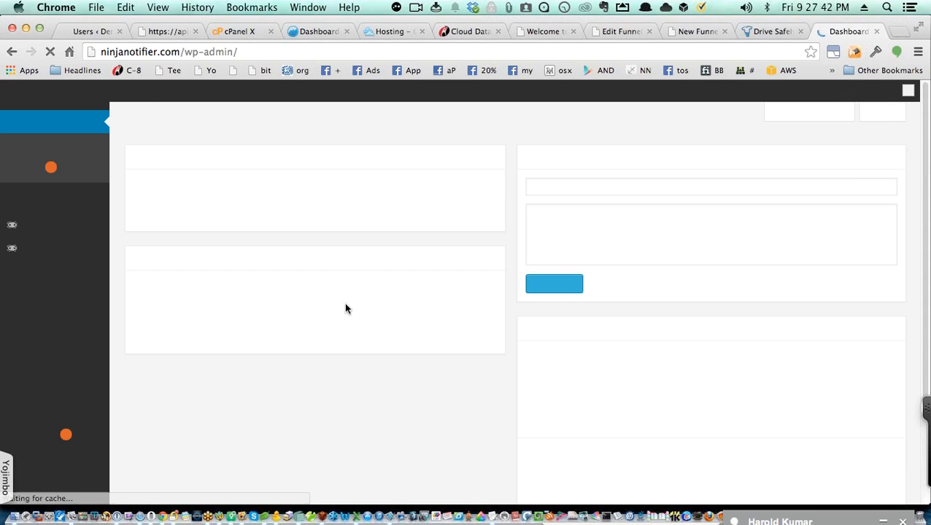
Step: Open Ninja Notifier's Leads / Apps page and step through its tabs to Upgrade
mouse_move(79, 229)
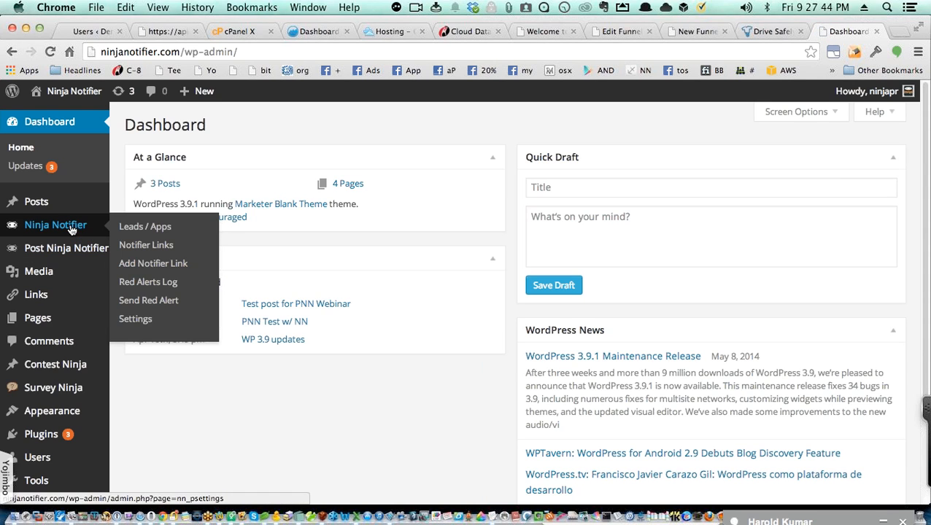
left_click(140, 228)
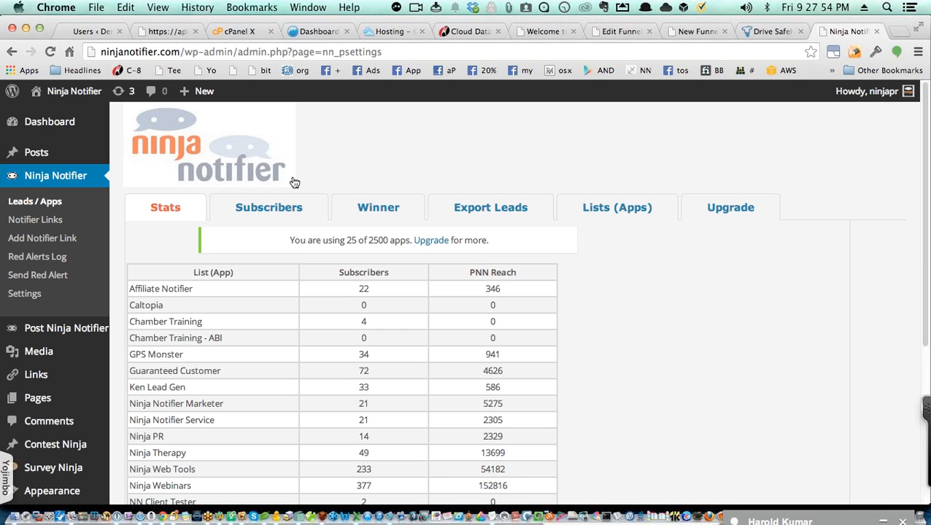
left_click(277, 208)
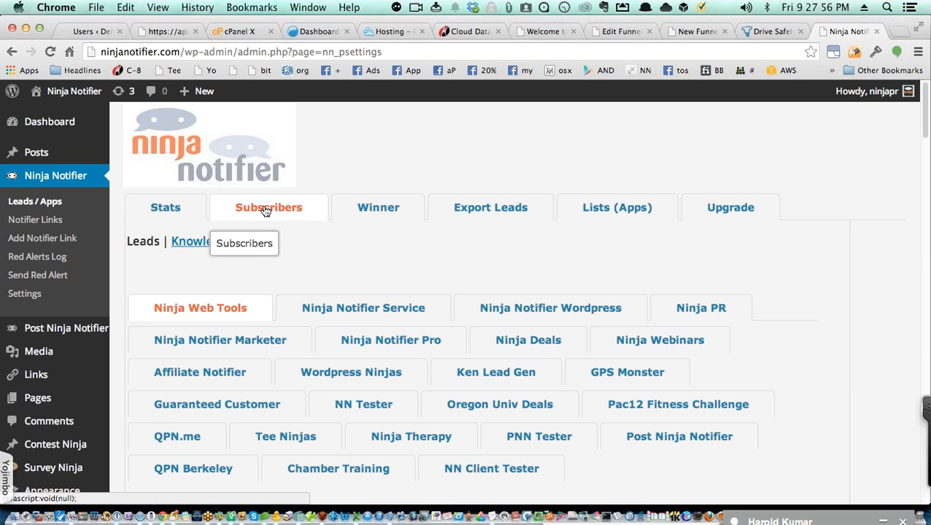
left_click(383, 214)
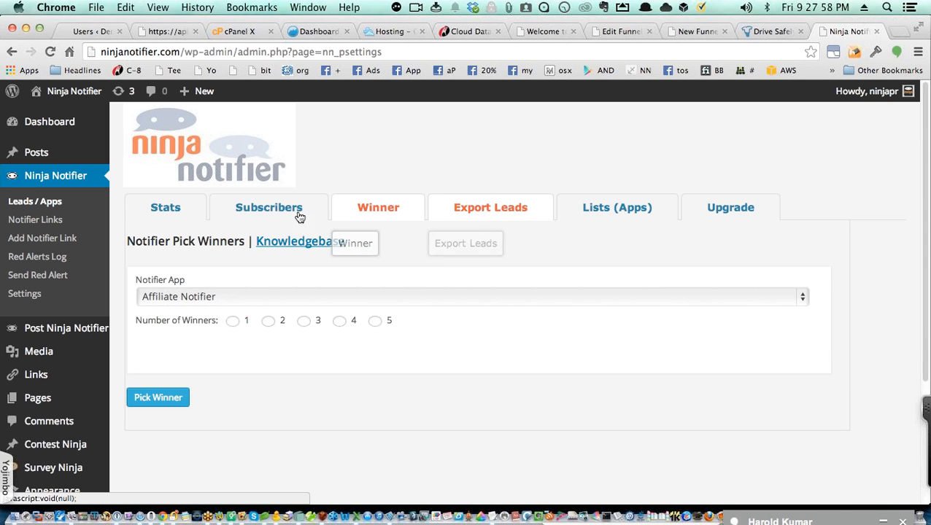
left_click(521, 208)
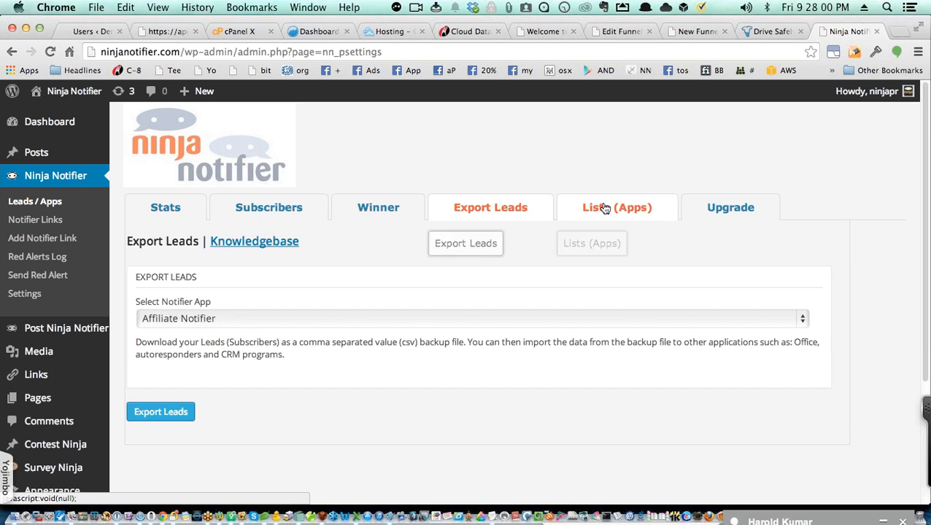
left_click(613, 208)
left_click(712, 210)
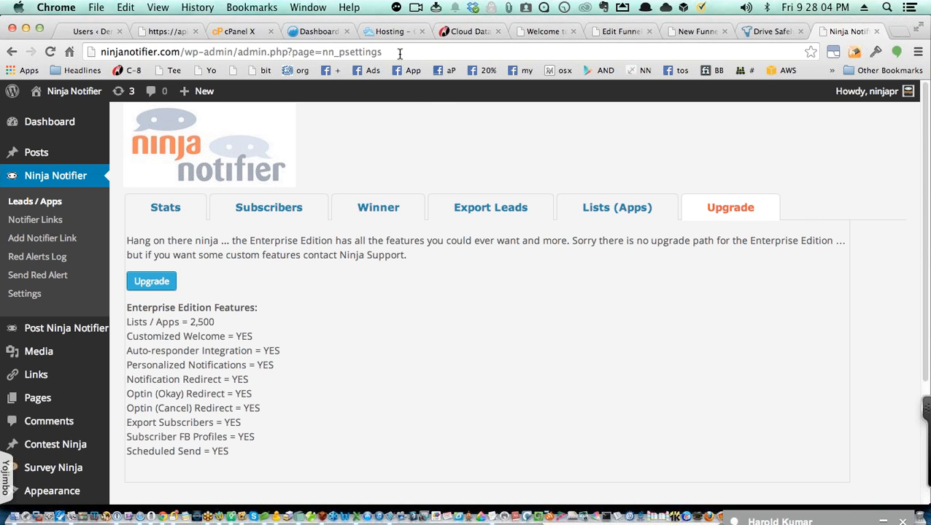
Step: Revisit the Subscribers, Winner, Export and Lists tabs, then view leads for Chamber Training and NN Tester
left_click(235, 218)
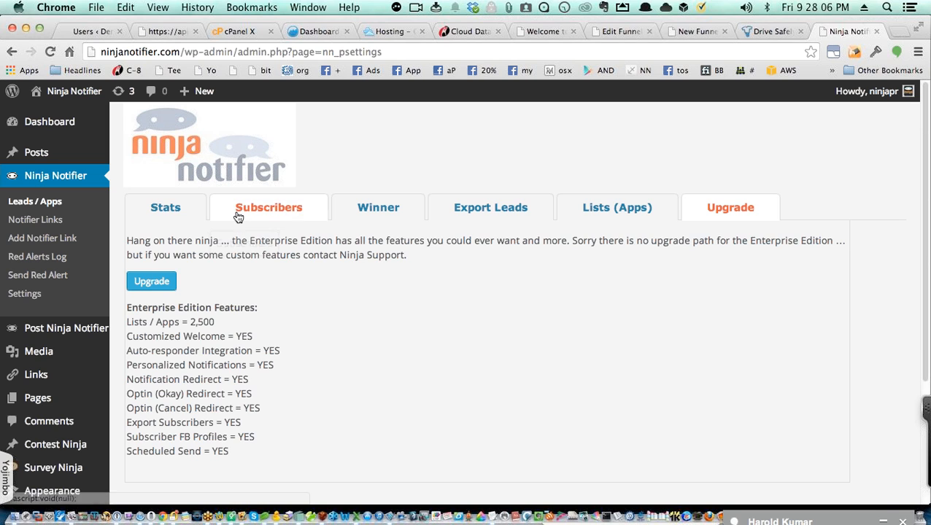
left_click(387, 219)
left_click(461, 216)
left_click(576, 214)
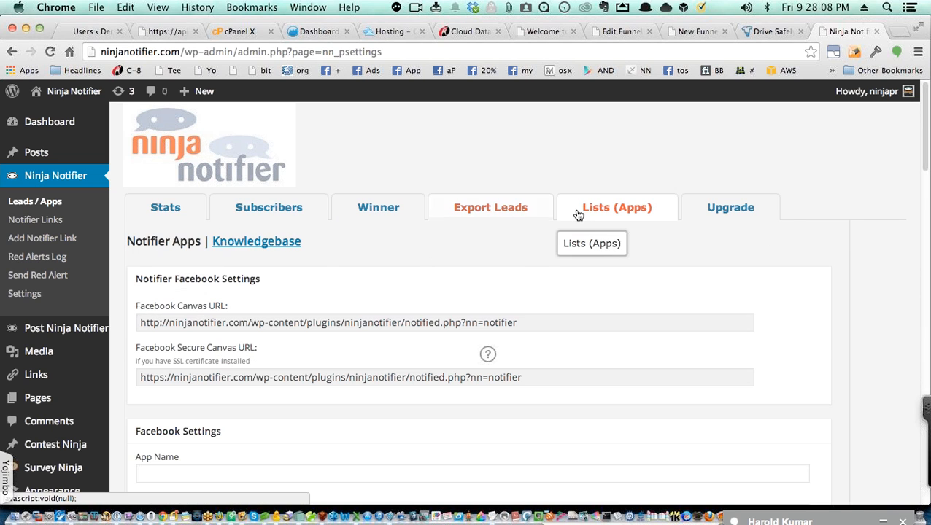
left_click(305, 214)
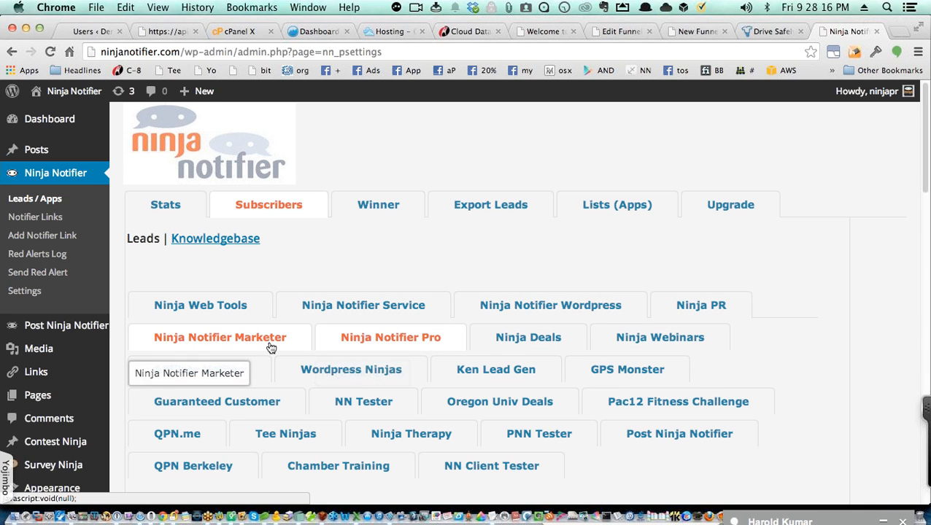
scroll(593, 360, "down", 4)
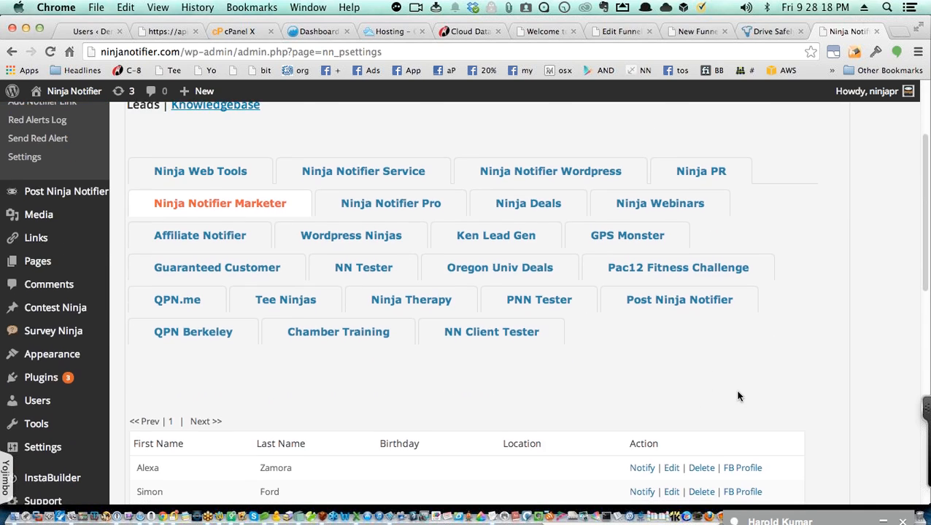
left_click(533, 322)
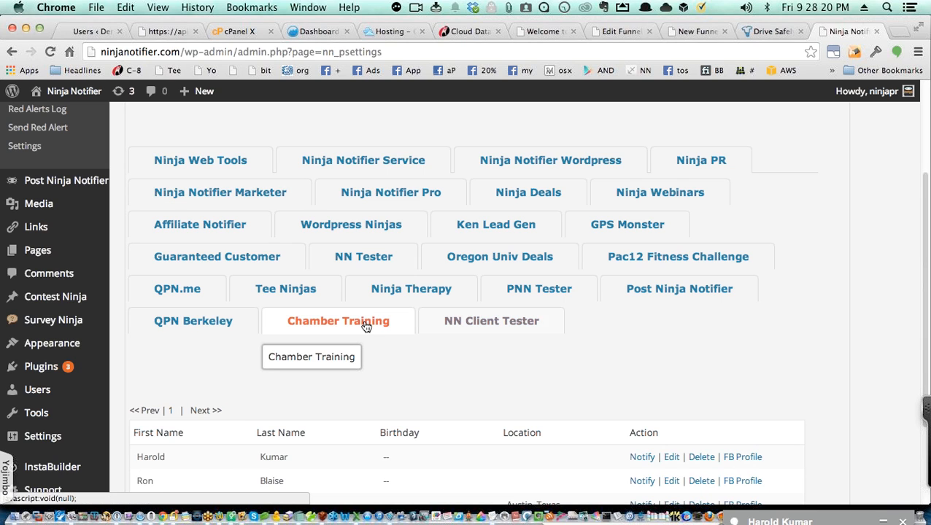
left_click(368, 263)
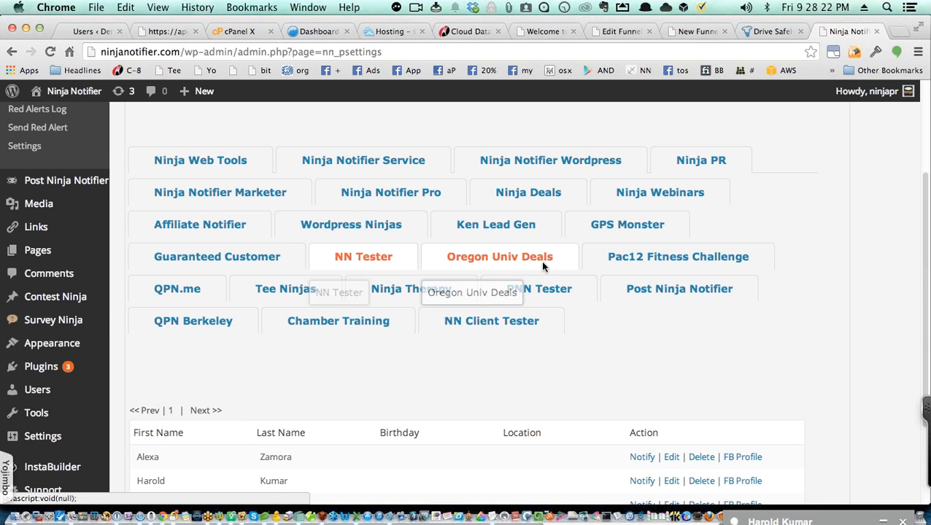
Step: Go through Winner, Export Leads and Lists (Apps) to the Enterprise Edition upgrade info
scroll(547, 248, "up", 5)
left_click(385, 210)
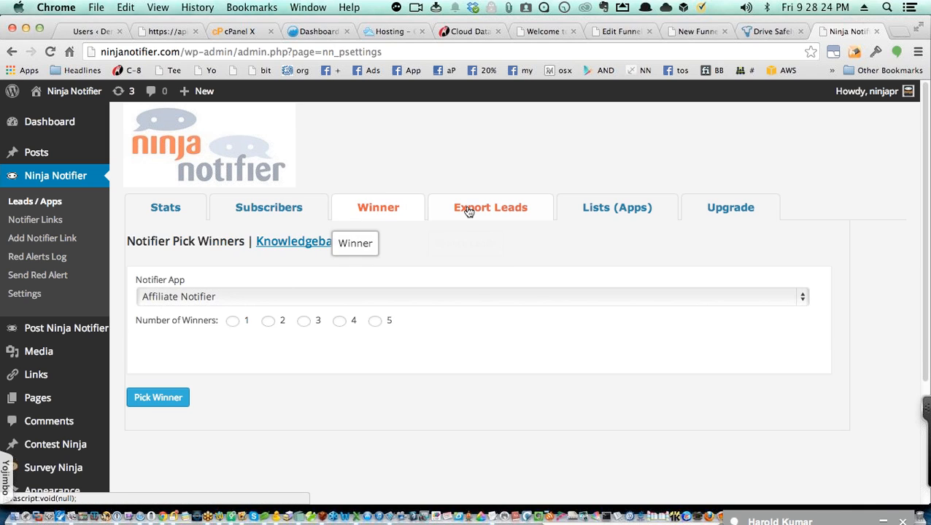
left_click(468, 210)
left_click(639, 216)
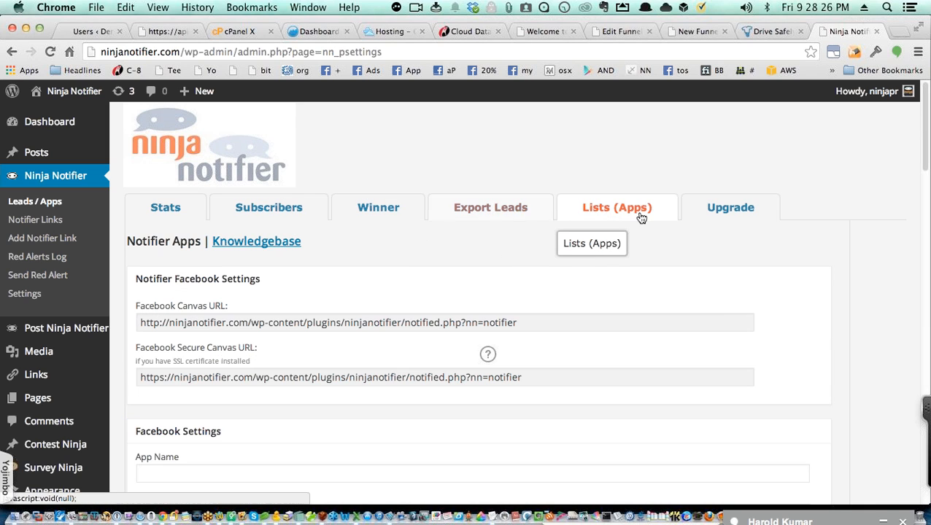
left_click(723, 213)
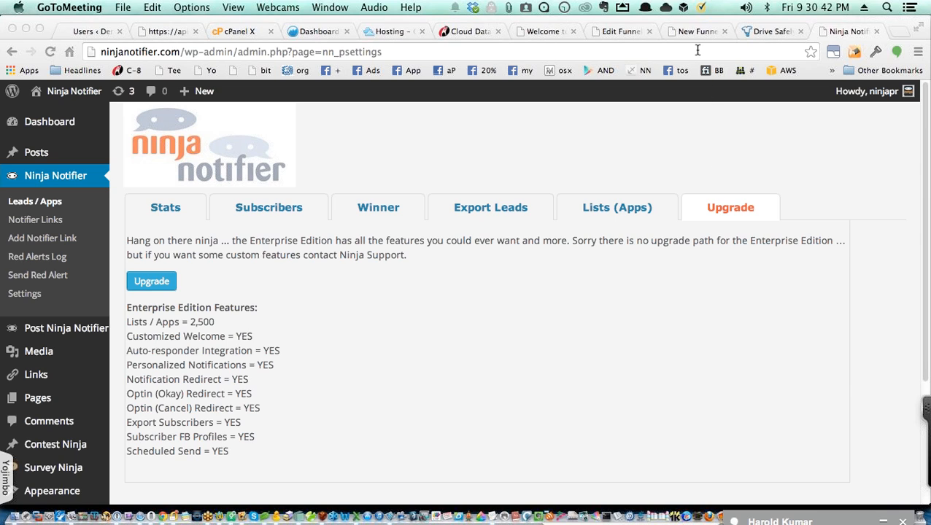
Step: Focus the Chrome window and open a new tab with Cmd+T
left_click(826, 143)
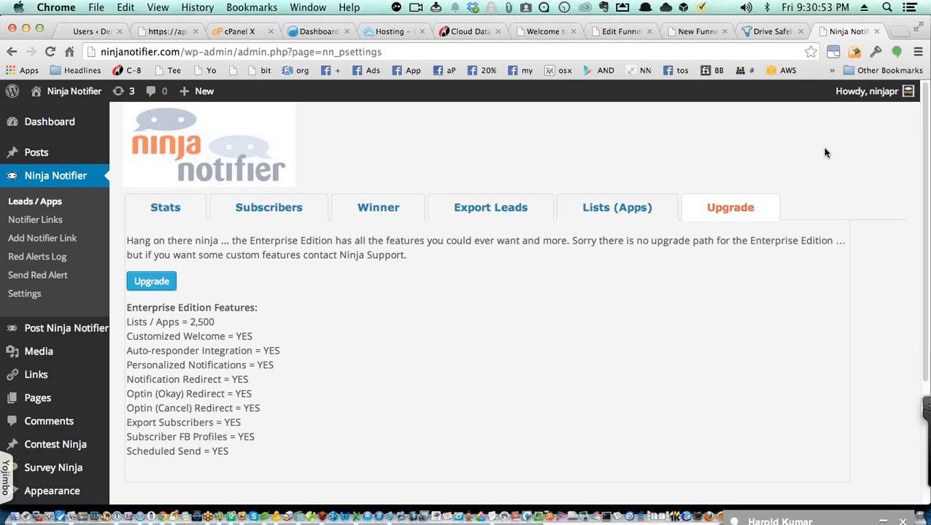
key("super+t")
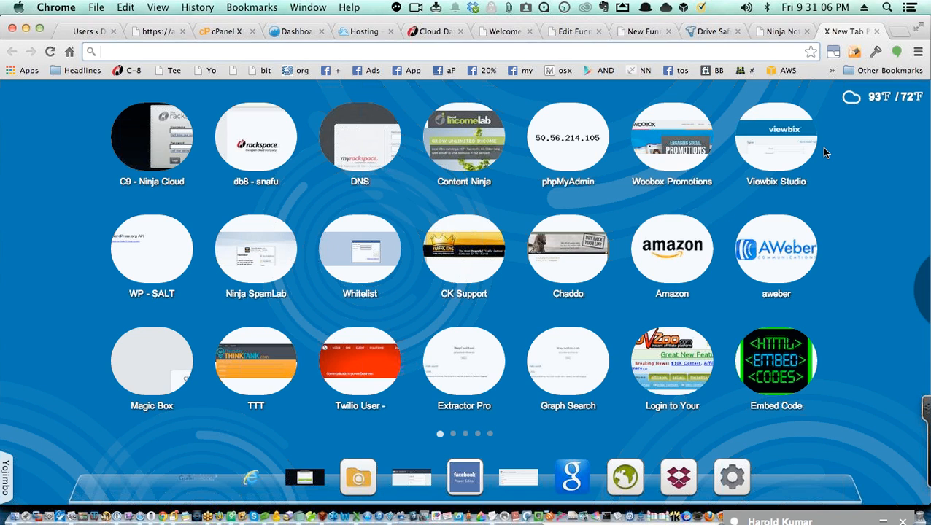
Step: Load dev.ninjapr.com/tee/biz/wp-admin/ from the 'dev' suggestion and open Funnel Ninja's All Funnels list
type("dev")
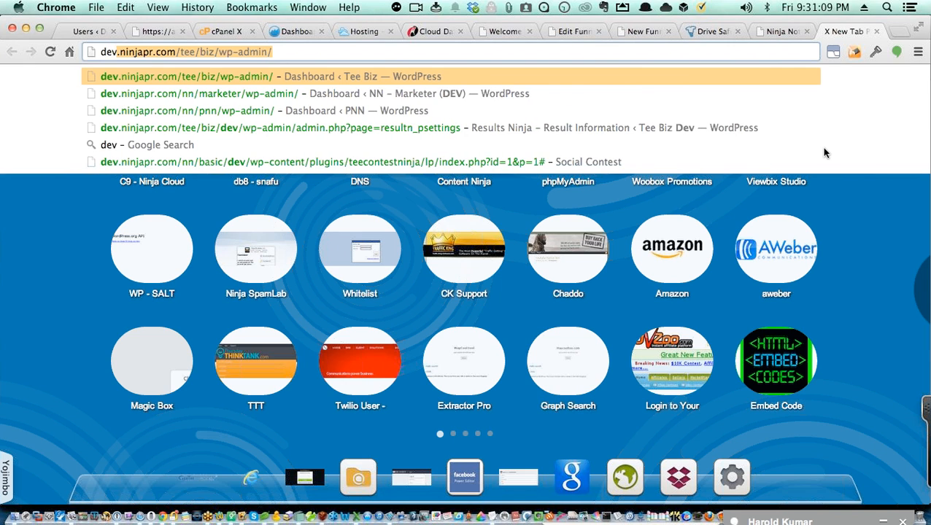
key("Right")
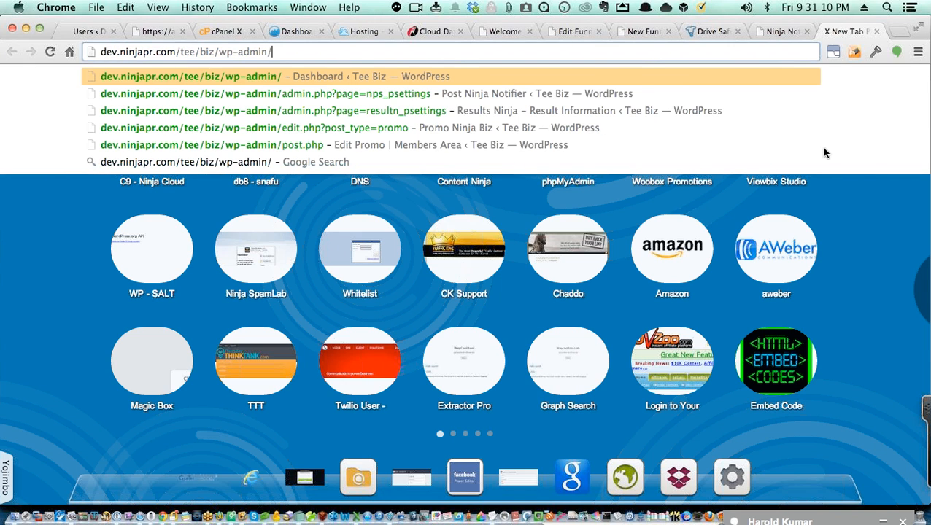
key("Return")
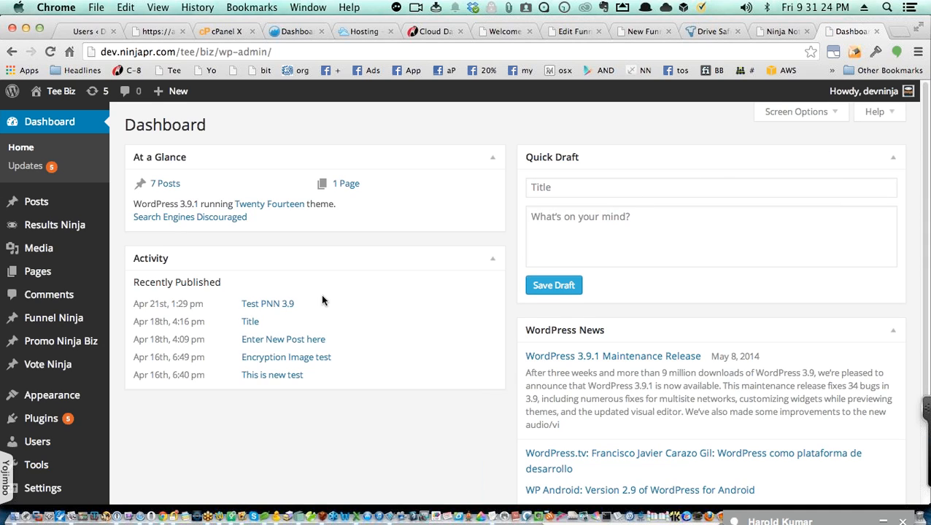
mouse_move(95, 321)
left_click(134, 321)
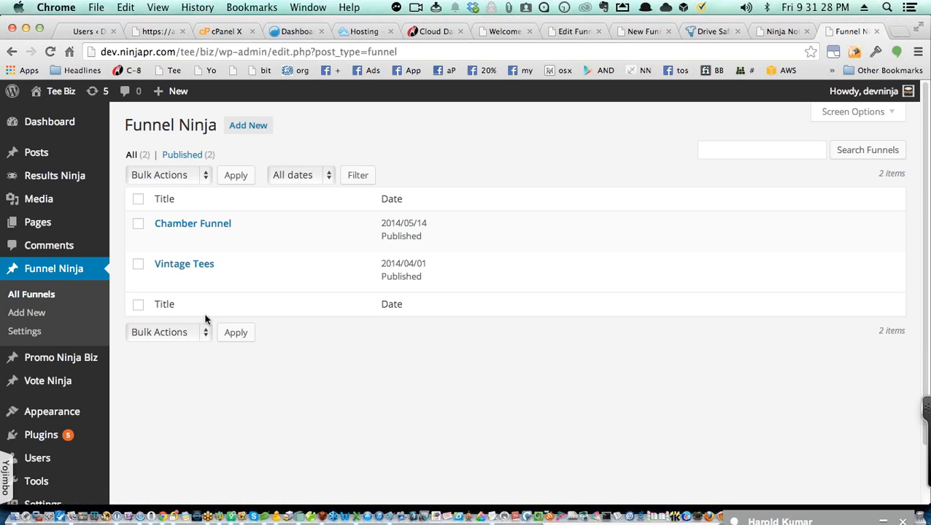
Step: Open the Vintage Tees funnel's View link in a new tab
mouse_move(200, 259)
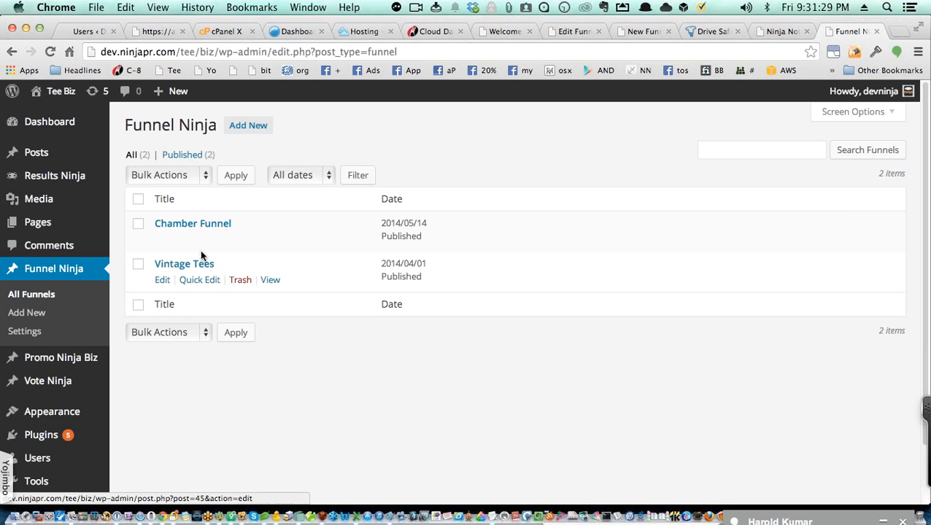
left_click(270, 282, "super")
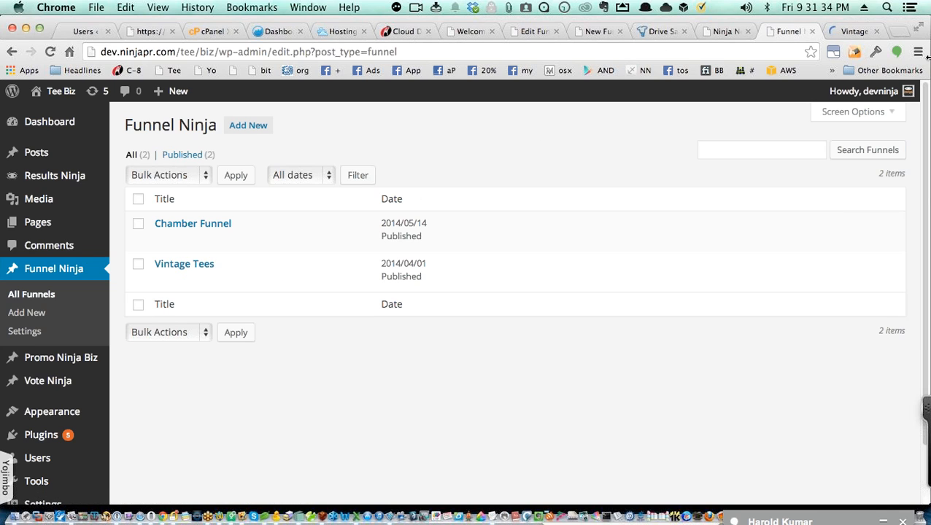
Step: Scroll through the Vintage Tees tee grid, all marked expired, then move to the Drive Safely Teespring tab
left_click(857, 32)
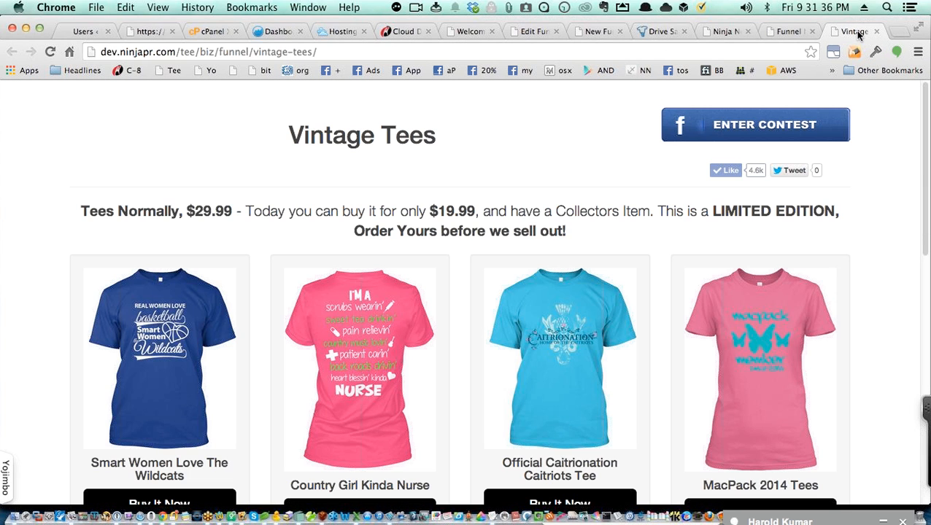
scroll(664, 207, "down", 1)
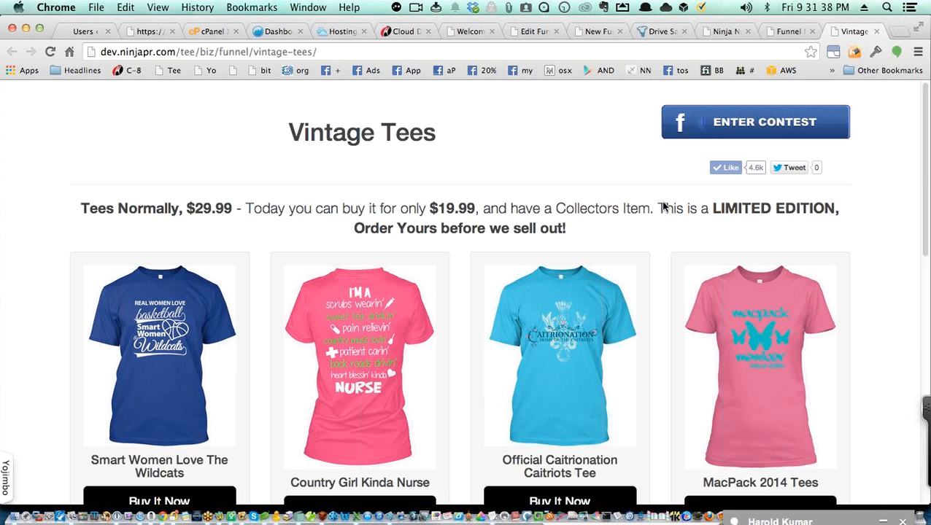
scroll(664, 207, "down", 2)
scroll(664, 207, "up", 2)
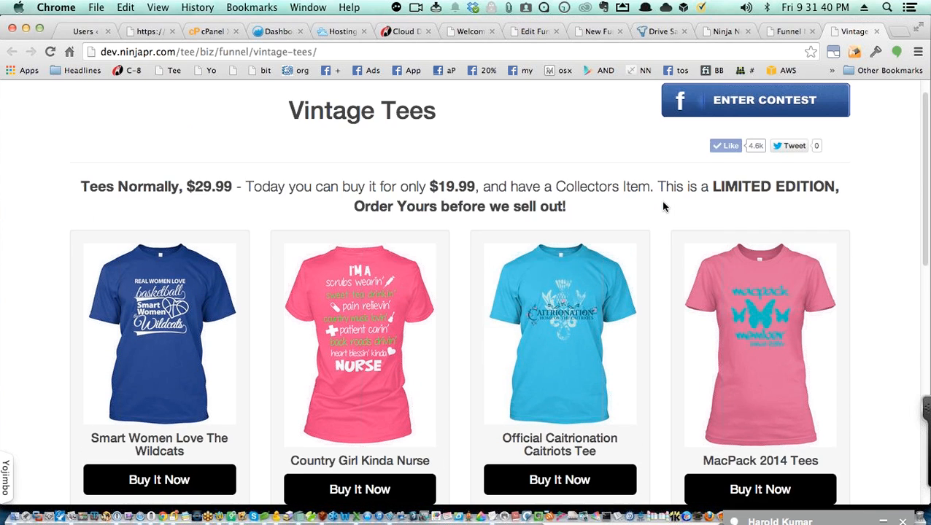
scroll(664, 207, "down", 1)
scroll(649, 207, "up", 2)
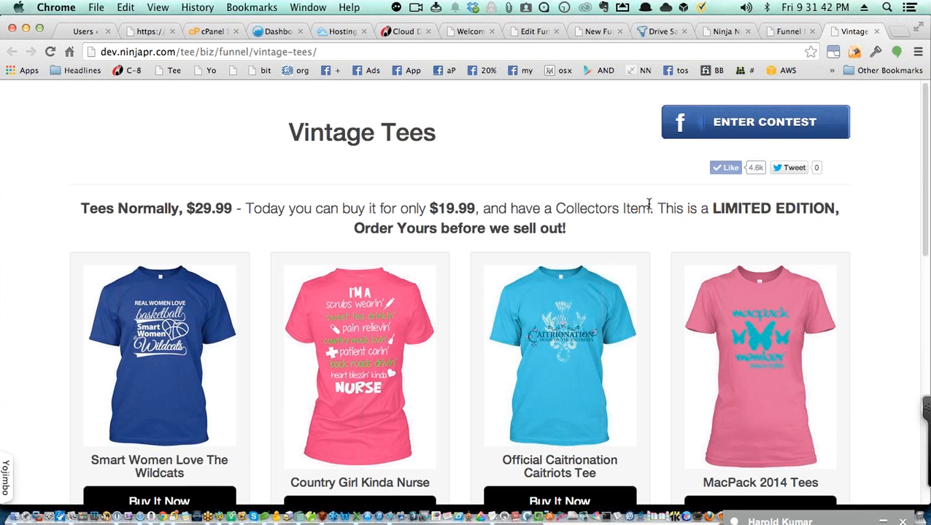
scroll(647, 207, "down", 2)
scroll(647, 209, "down", 2)
scroll(646, 208, "down", 5)
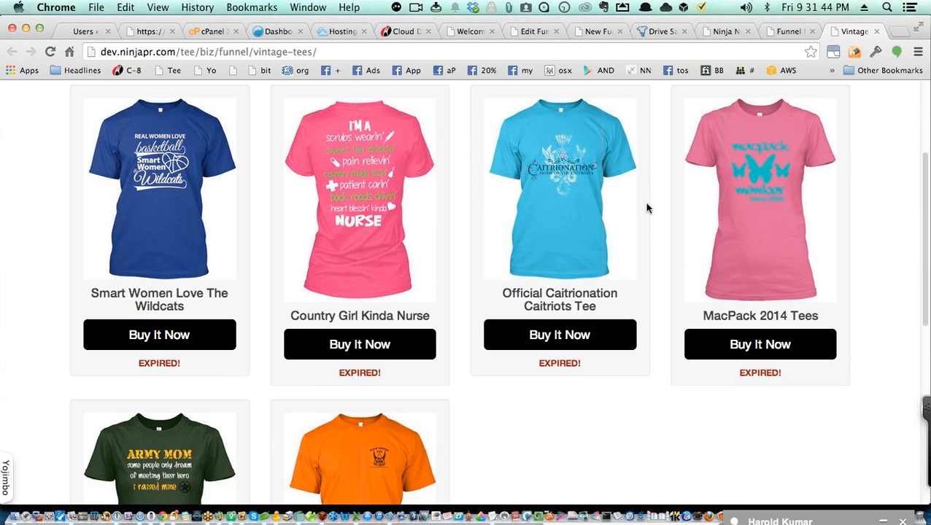
scroll(646, 209, "up", 5)
scroll(646, 204, "up", 3)
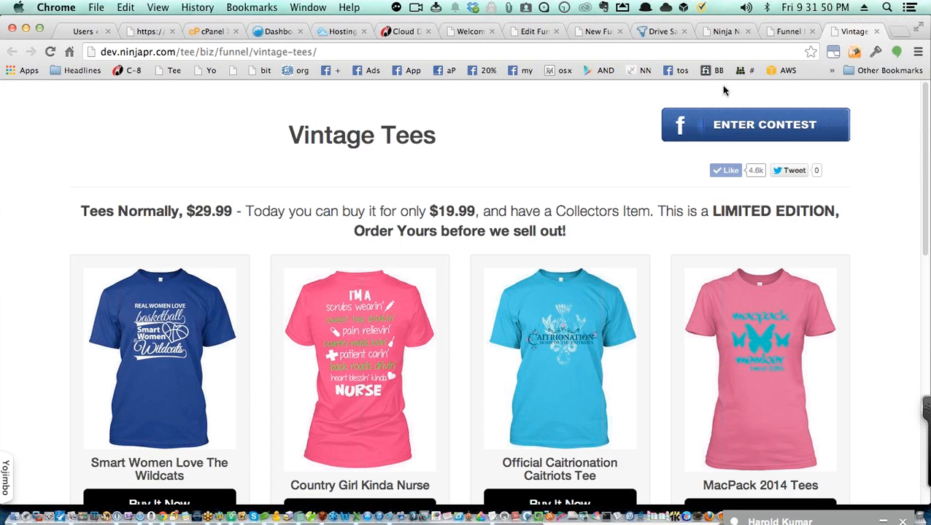
left_click(668, 34)
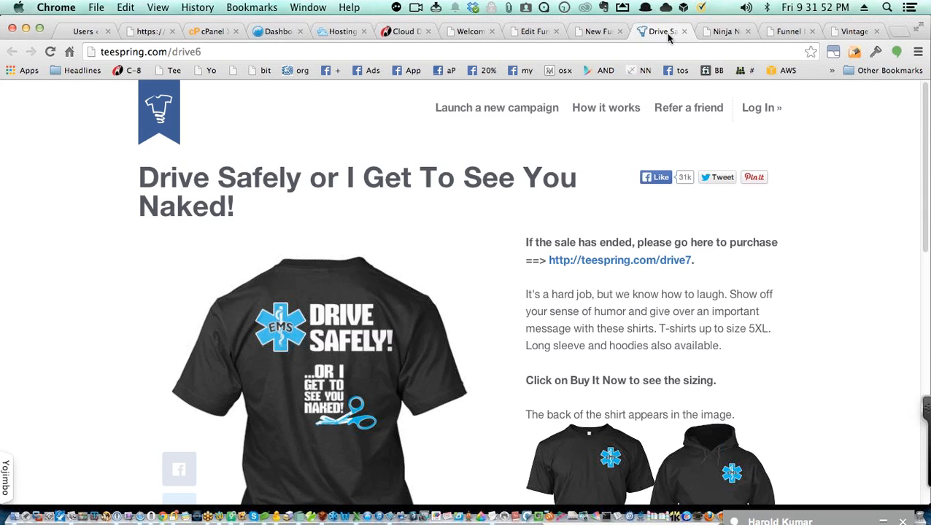
Step: Change the Teespring address from drive6 to discover and browse the active campaigns
scroll(441, 185, "down", 4)
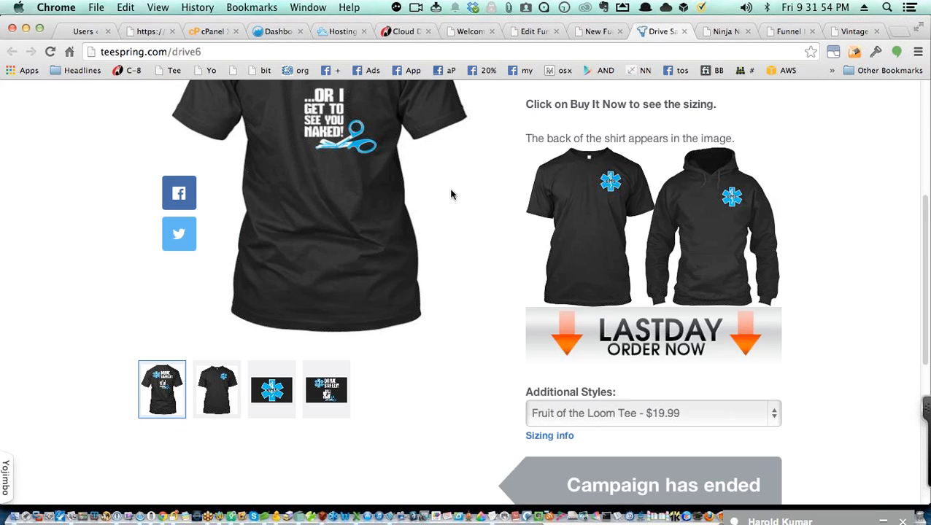
scroll(450, 191, "up", 4)
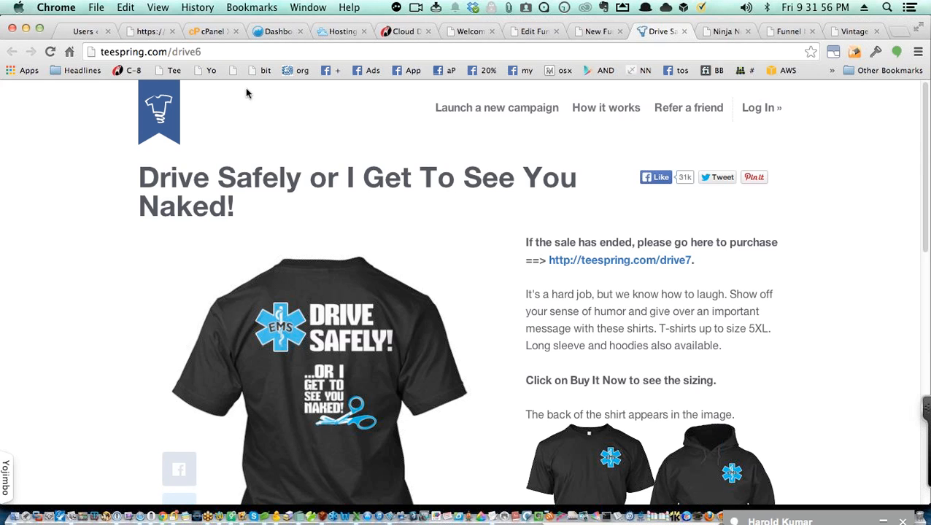
left_click(184, 51)
double_click(184, 51)
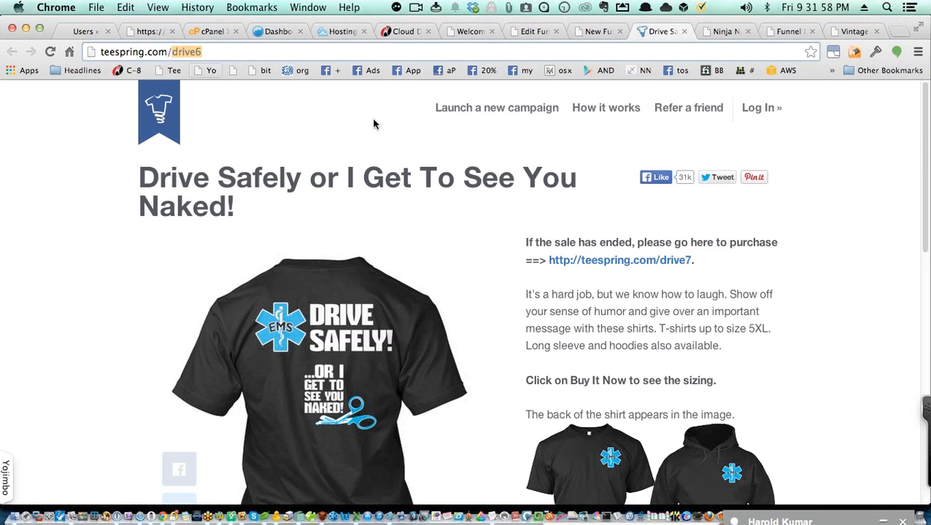
type("disco")
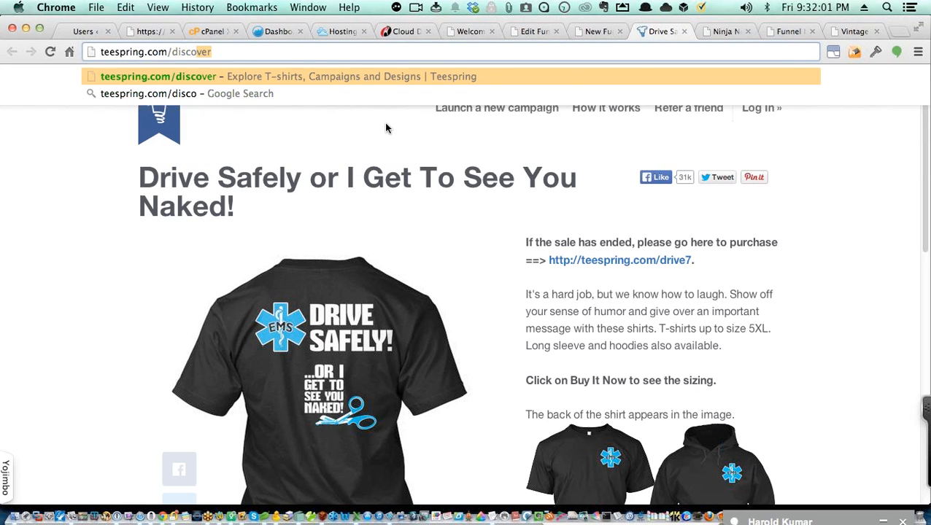
key("Return")
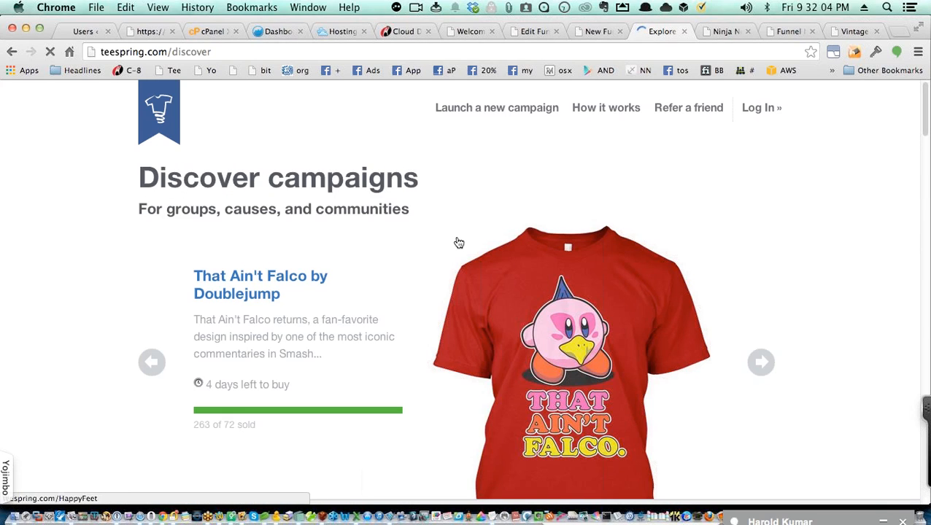
scroll(458, 241, "down", 1)
scroll(458, 241, "down", 3)
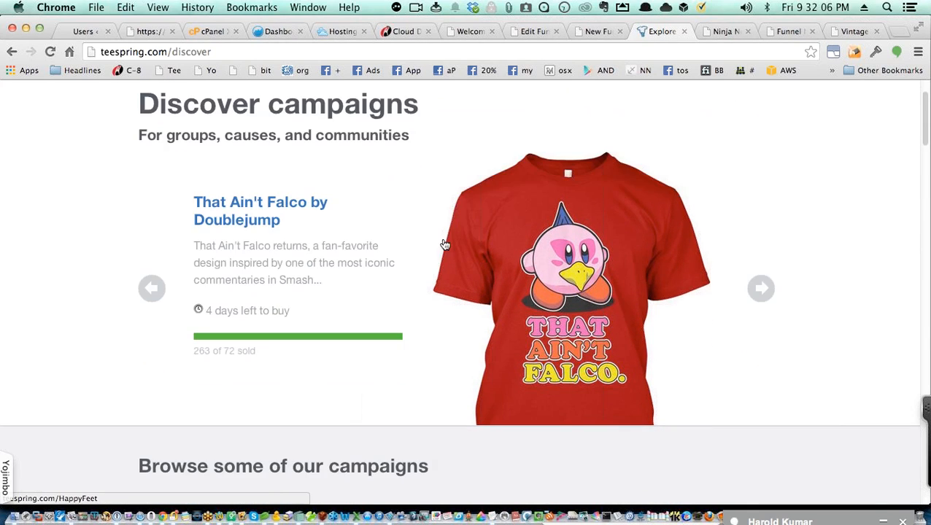
Step: Open the That Ain't Falco by Doublejump campaign and copy its page address
left_click(277, 219)
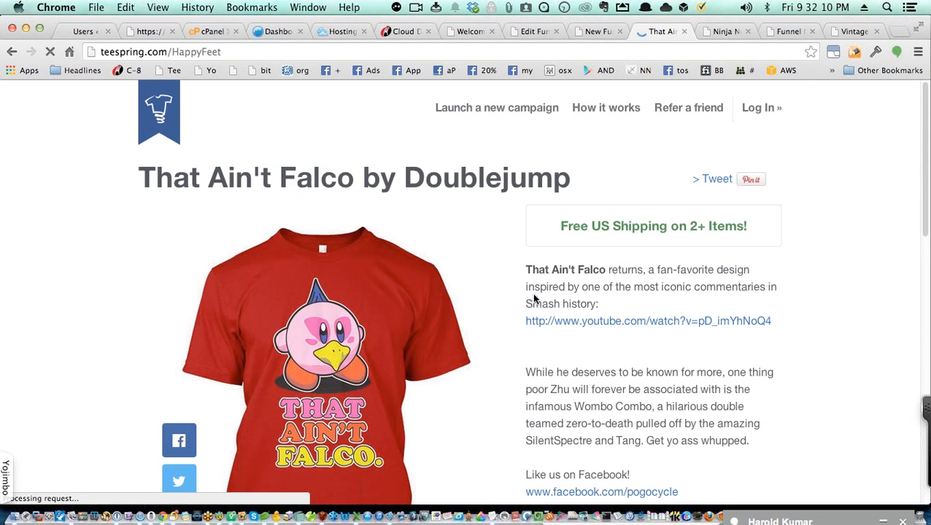
scroll(531, 293, "down", 10)
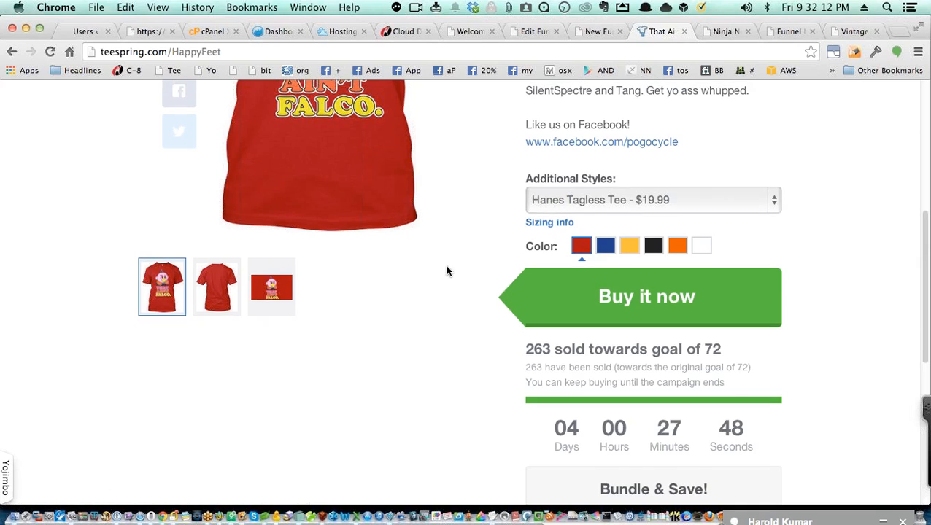
scroll(430, 255, "up", 10)
scroll(370, 225, "down", 1)
scroll(370, 225, "down", 8)
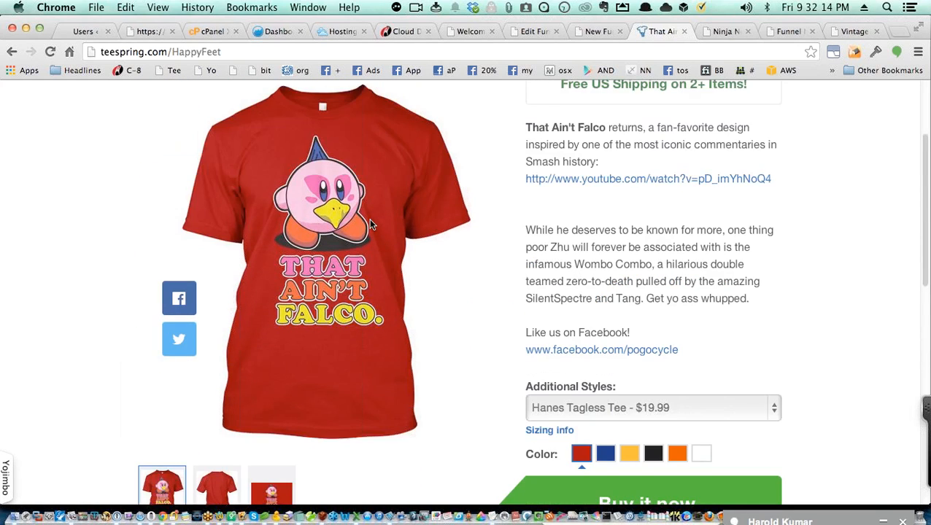
scroll(370, 222, "down", 1)
scroll(370, 221, "up", 9)
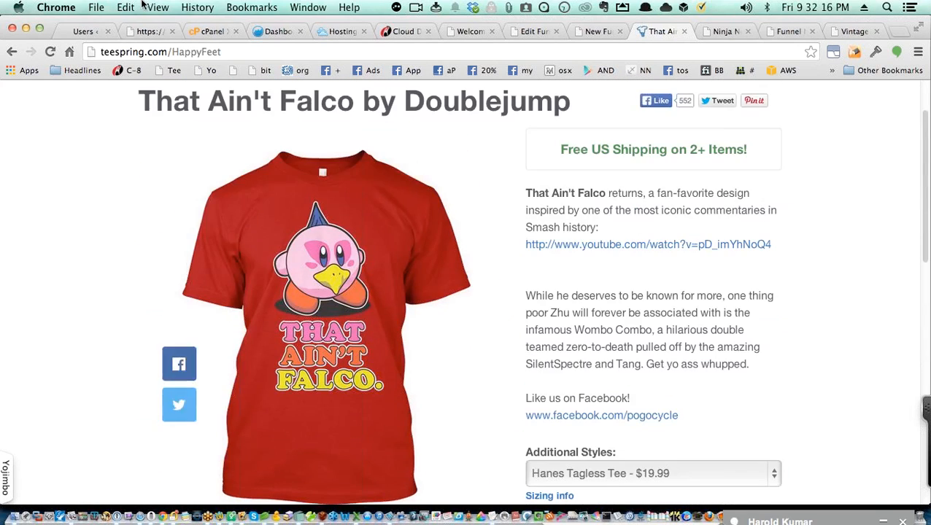
left_click(238, 52)
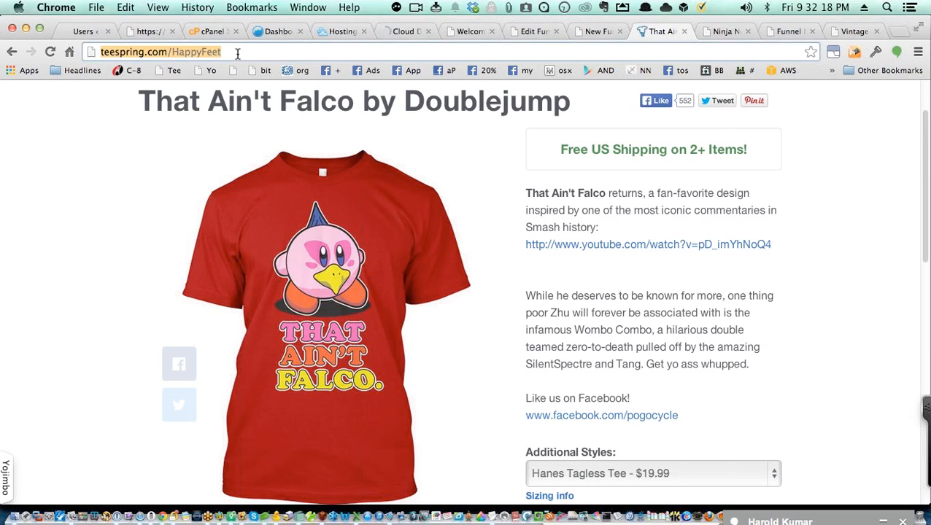
key("super+c")
Step: Open the Vintage Tees funnel for editing and look over its live funnel page
left_click(786, 33)
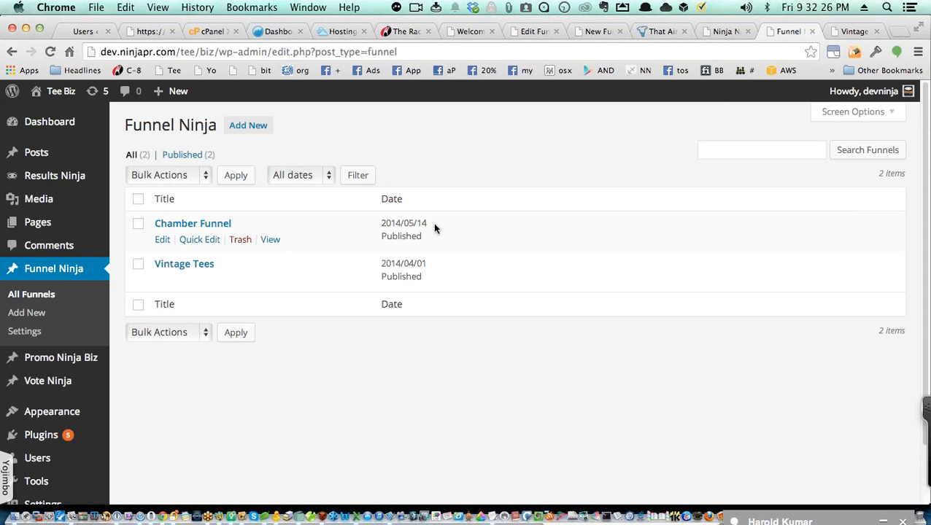
left_click(163, 282)
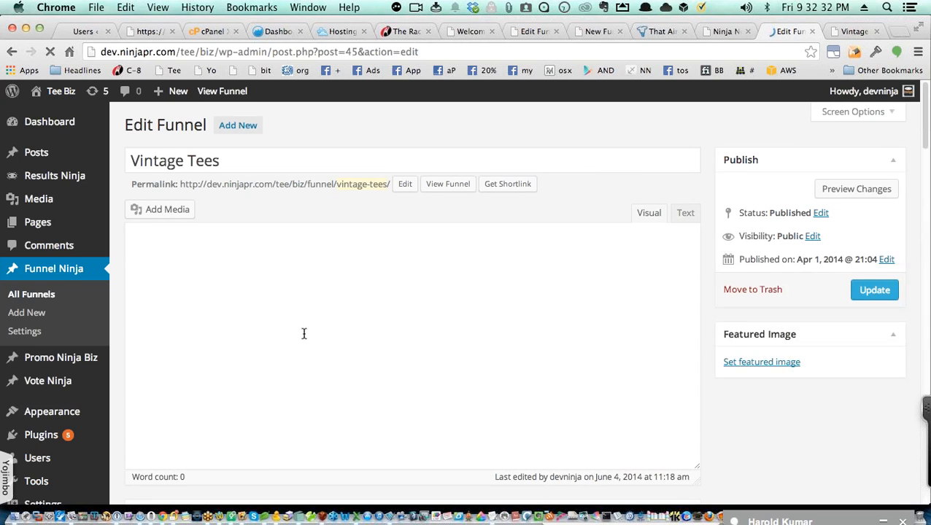
left_click(842, 30)
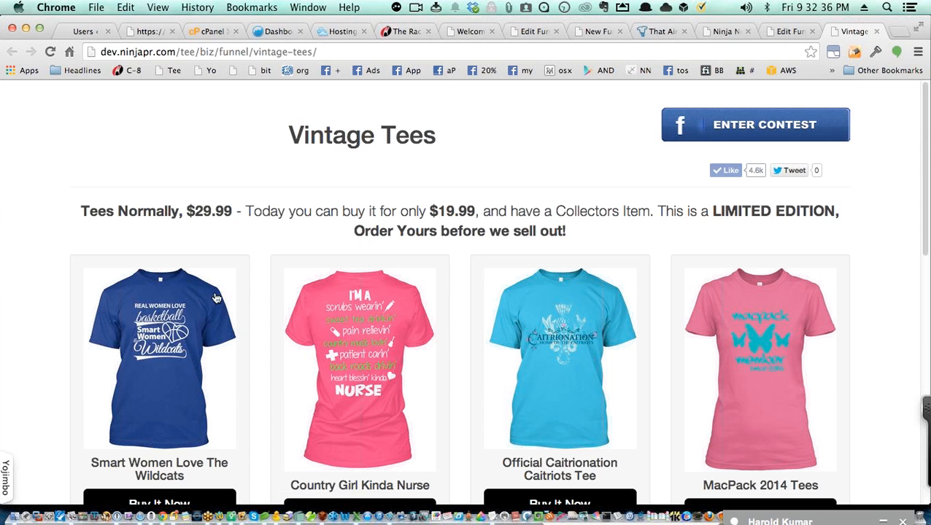
scroll(153, 482, "down", 2)
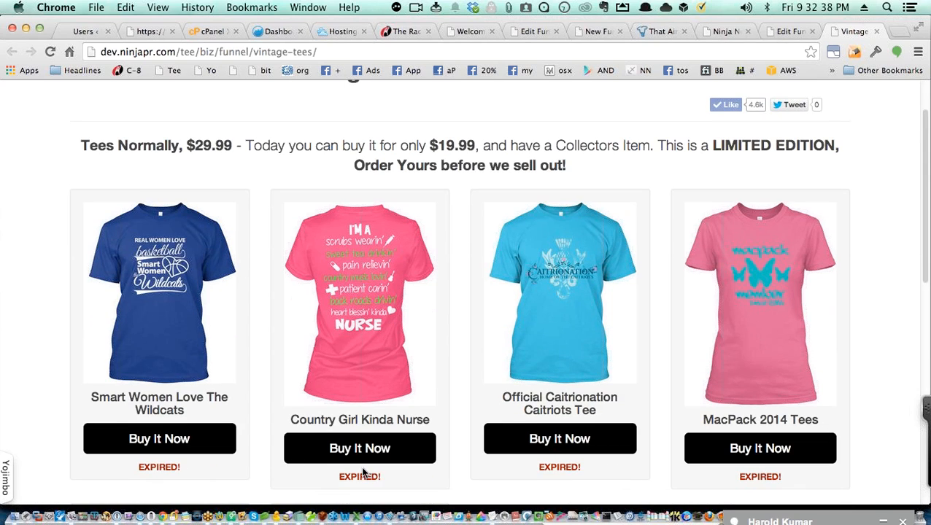
scroll(661, 425, "down", 6)
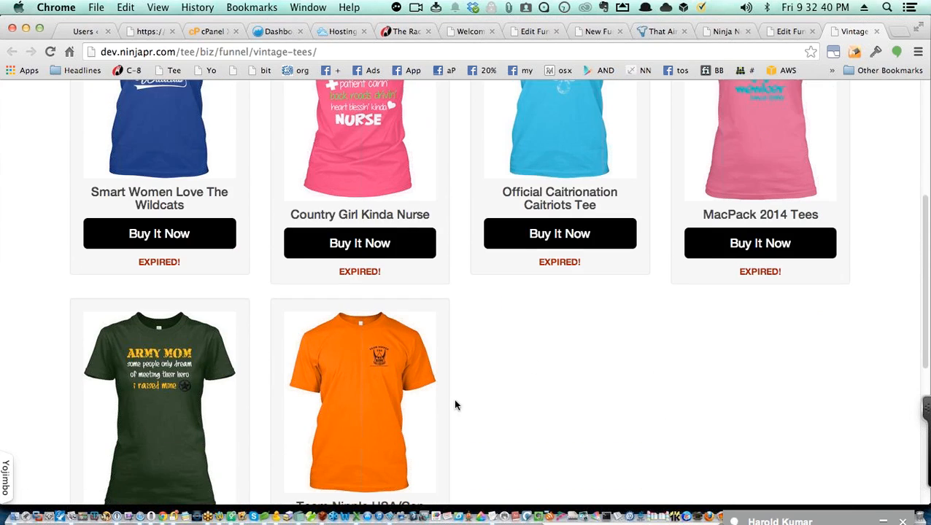
scroll(740, 382, "up", 8)
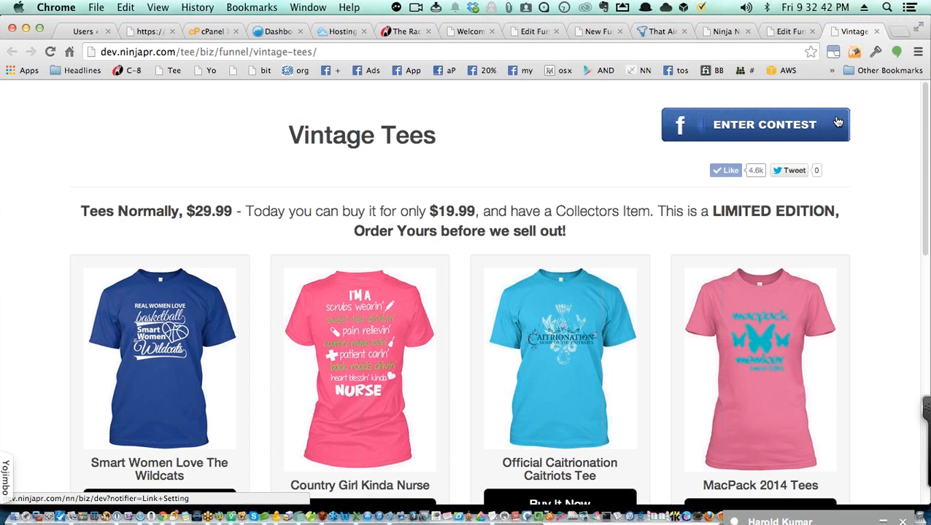
Step: Scroll the funnel's edit page down to its last product, Team Nipple USA/Can You See Me Now?
left_click(788, 31)
scroll(644, 248, "down", 10)
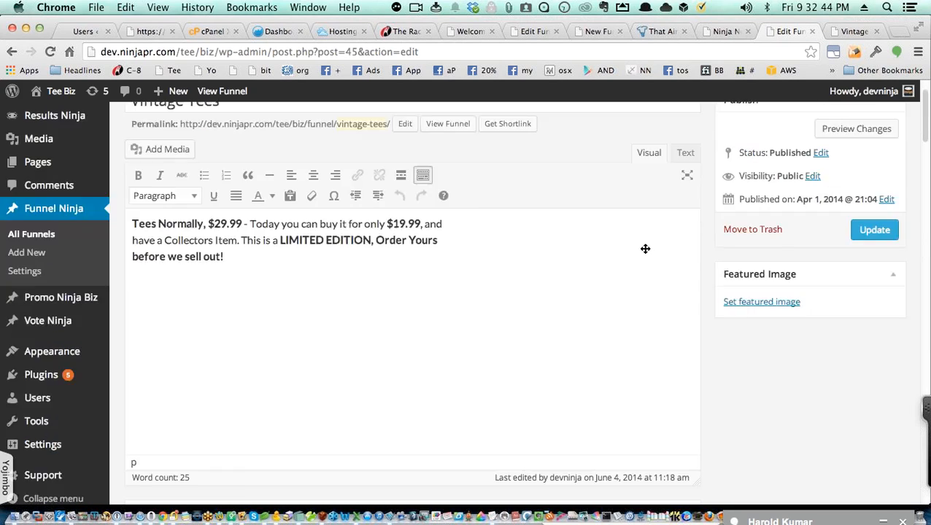
scroll(644, 252, "down", 8)
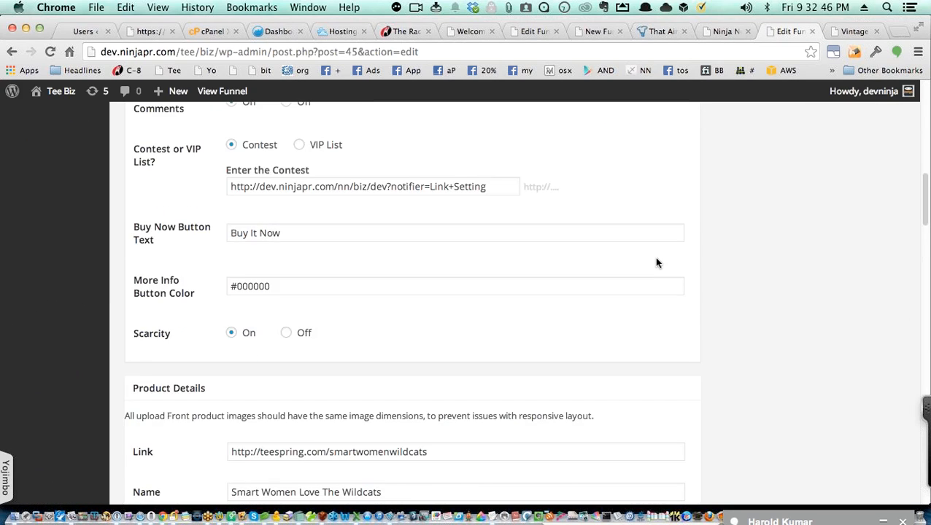
scroll(656, 261, "down", 8)
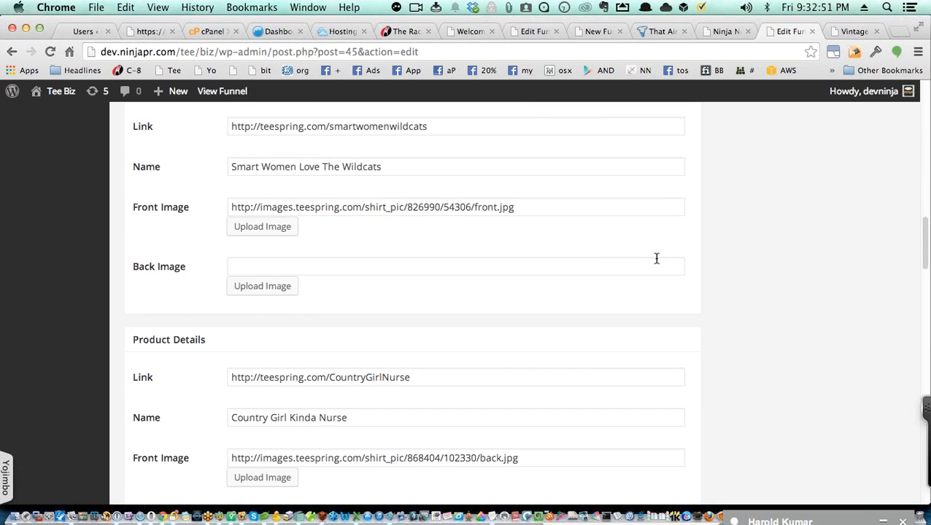
scroll(656, 258, "down", 3)
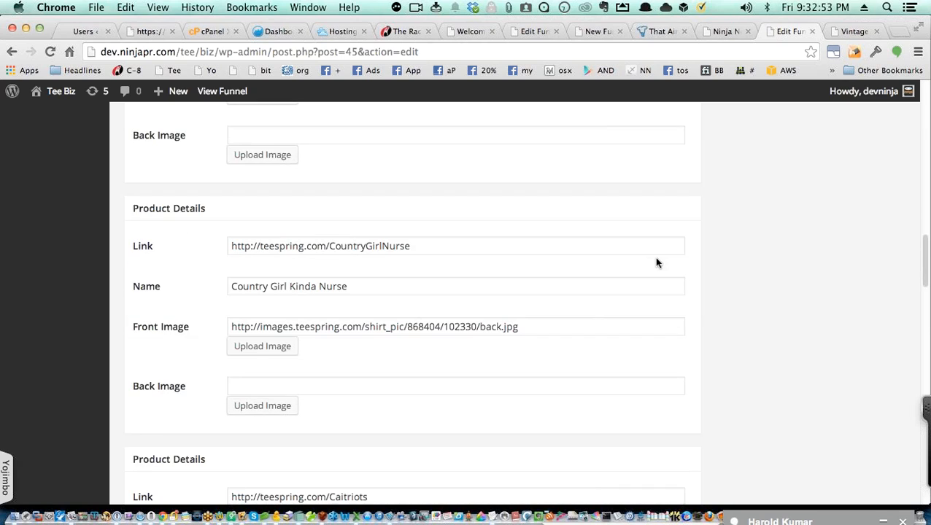
scroll(656, 262, "down", 6)
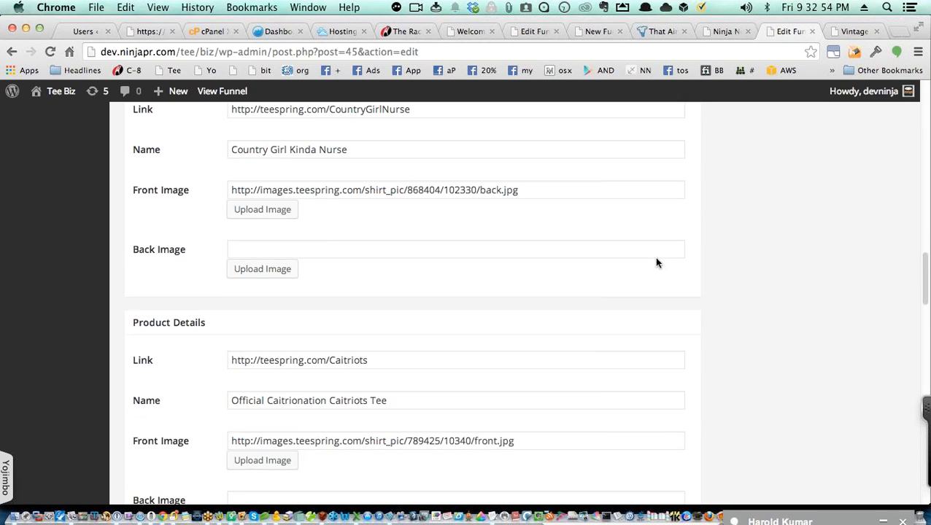
scroll(656, 263, "down", 5)
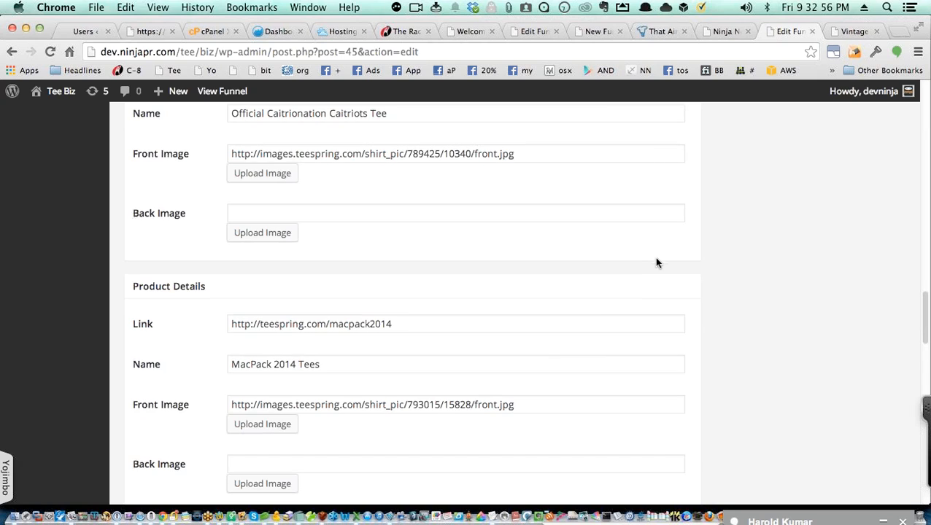
scroll(656, 259, "down", 7)
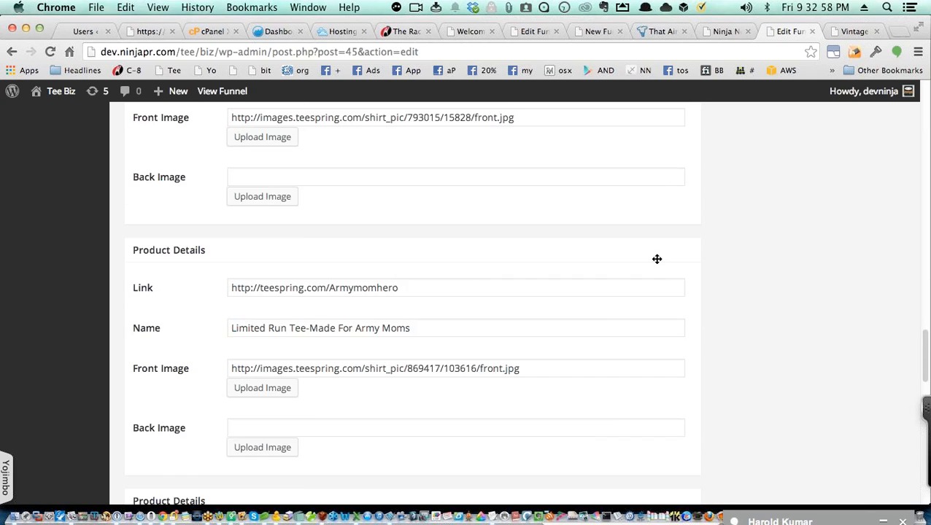
scroll(656, 258, "down", 8)
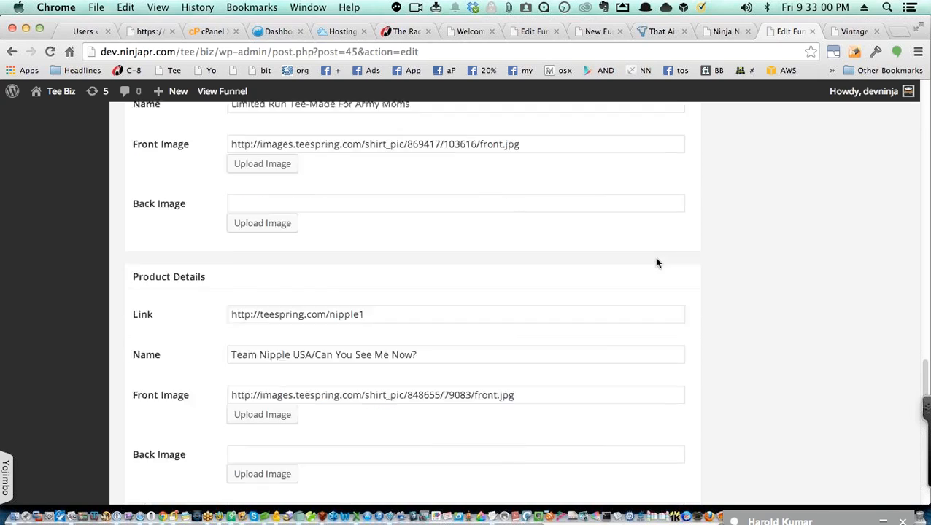
scroll(656, 262, "up", 1)
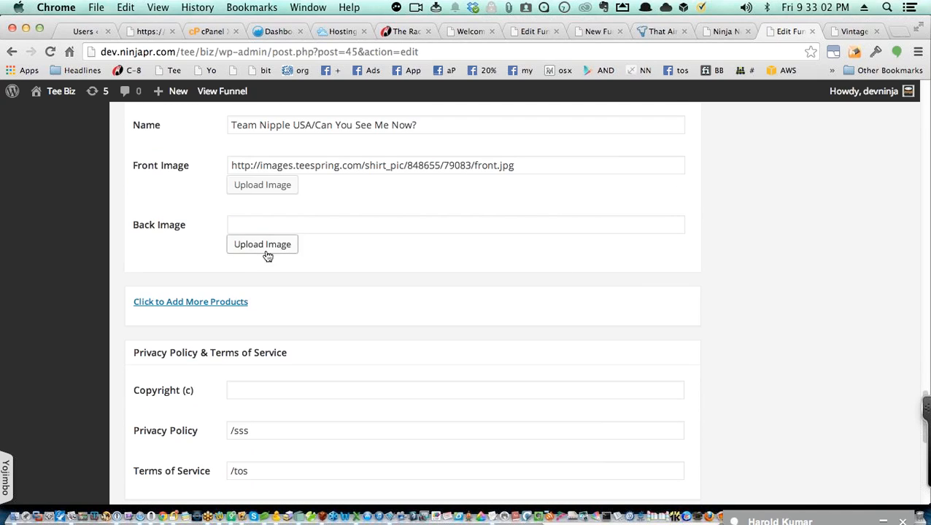
Step: Add a new product entry linked to teespring.com/HappyFeet so its details auto-fill
left_click(214, 305)
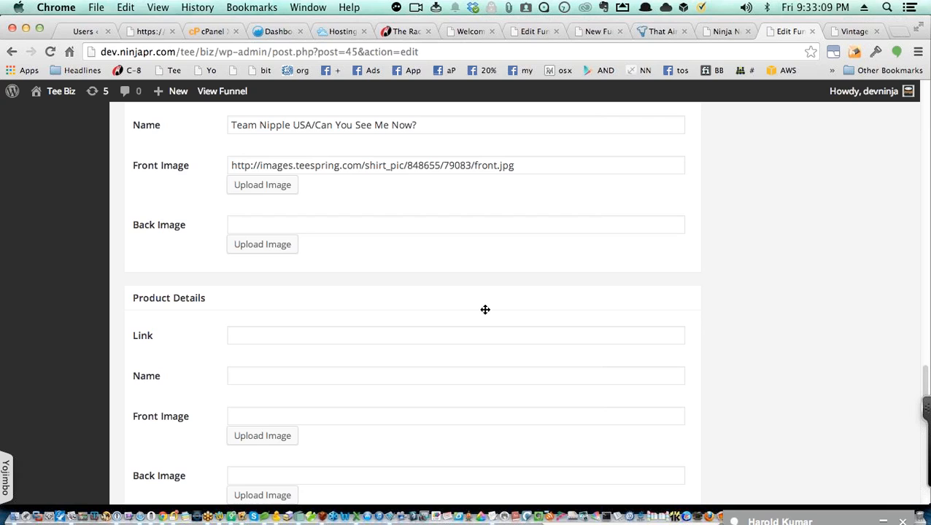
left_click(647, 34)
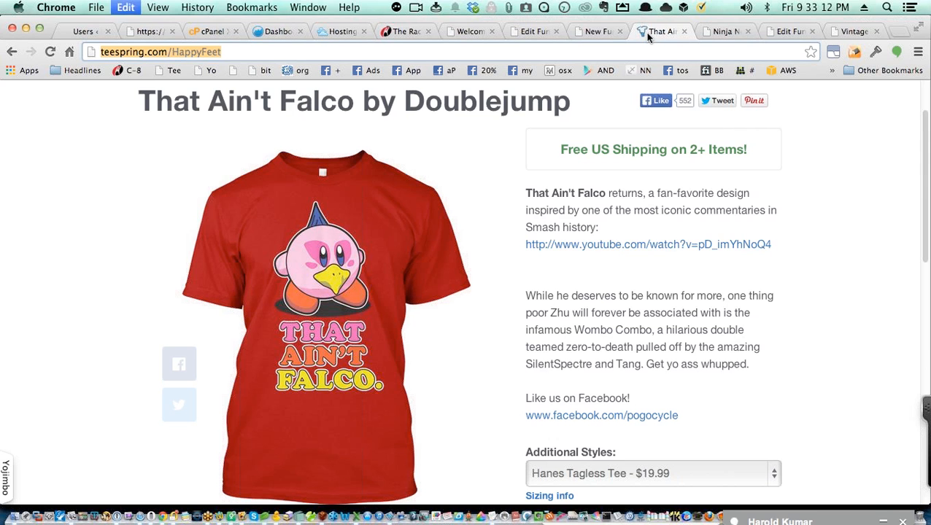
left_click(842, 32)
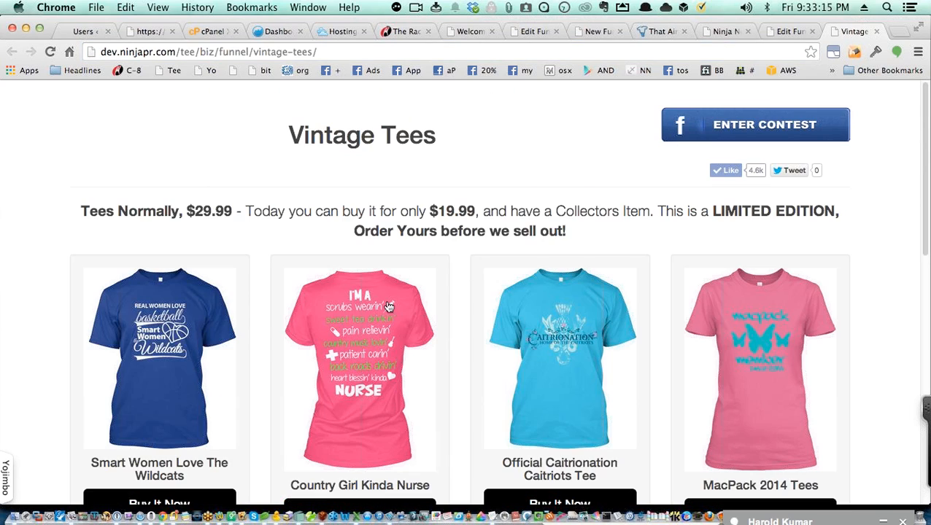
left_click(777, 36)
left_click(393, 334)
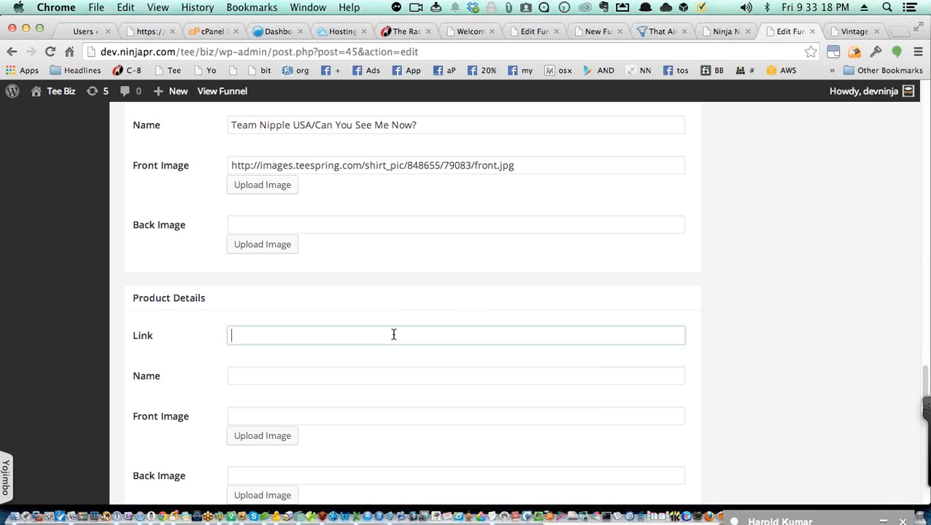
key("super+v")
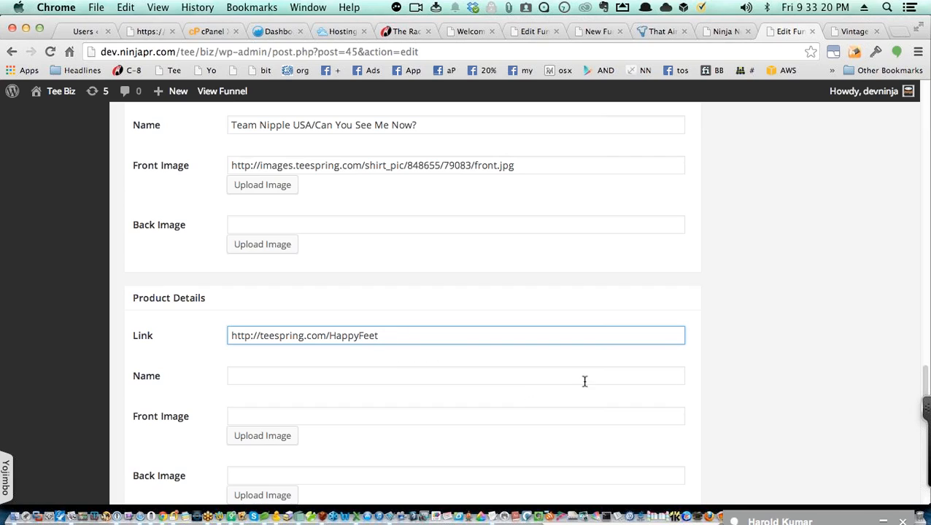
key("Tab")
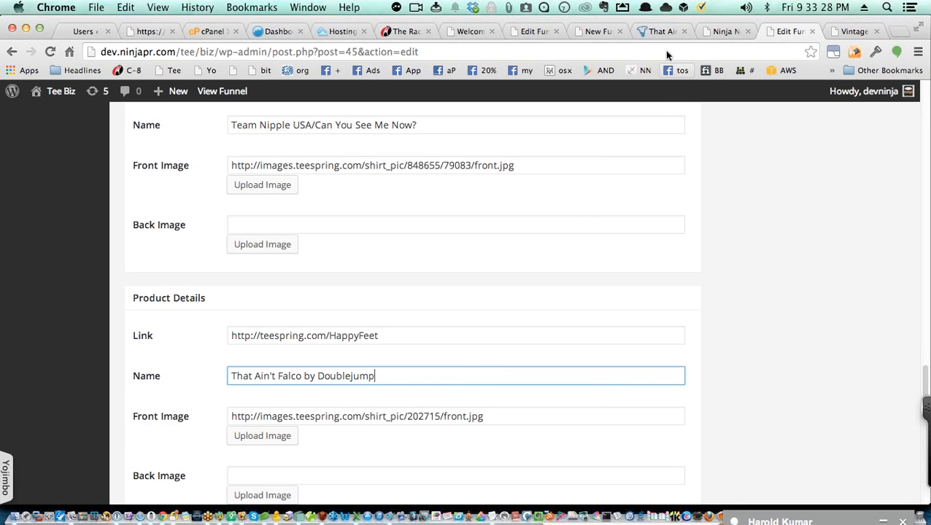
Step: Check the That Ain't Falco tee page again and save the updated Vintage Tees funnel
left_click(659, 32)
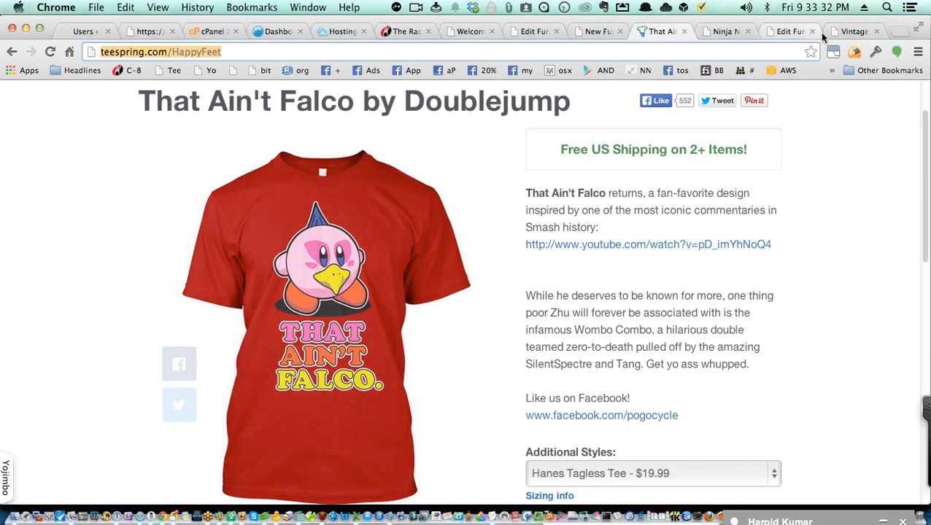
left_click(791, 32)
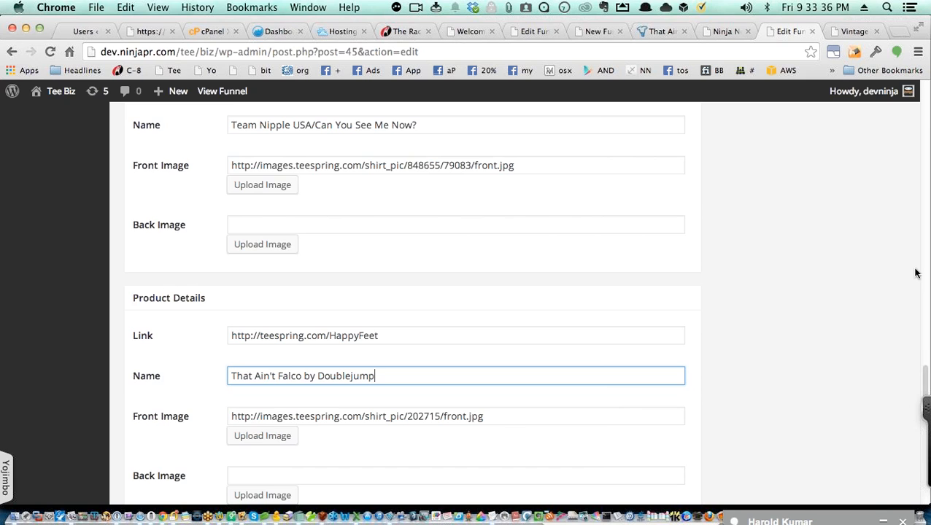
scroll(844, 233, "up", 1)
scroll(844, 233, "up", 15)
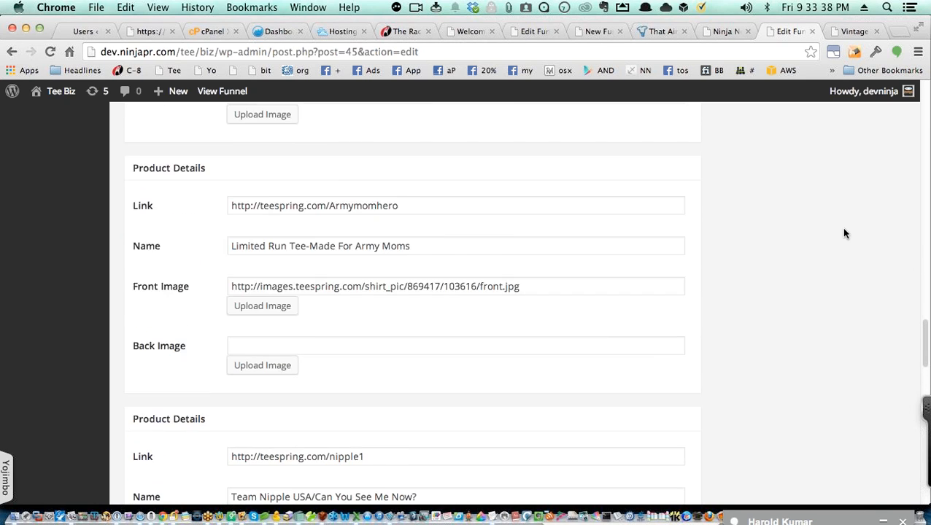
scroll(844, 233, "up", 20)
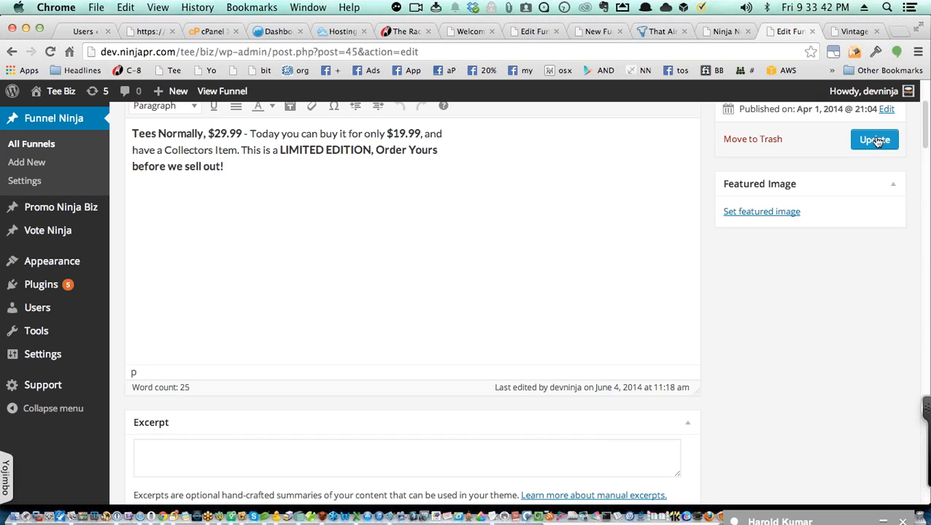
left_click(875, 139)
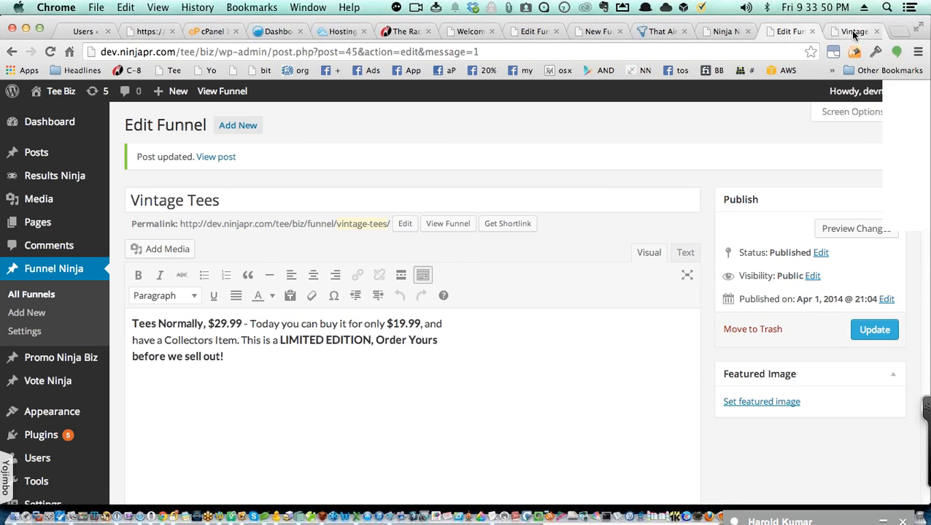
left_click(853, 32)
Step: Reload the live funnel page and test the That Ain't Falco buy link, closing the Teespring page afterward
key("super+r")
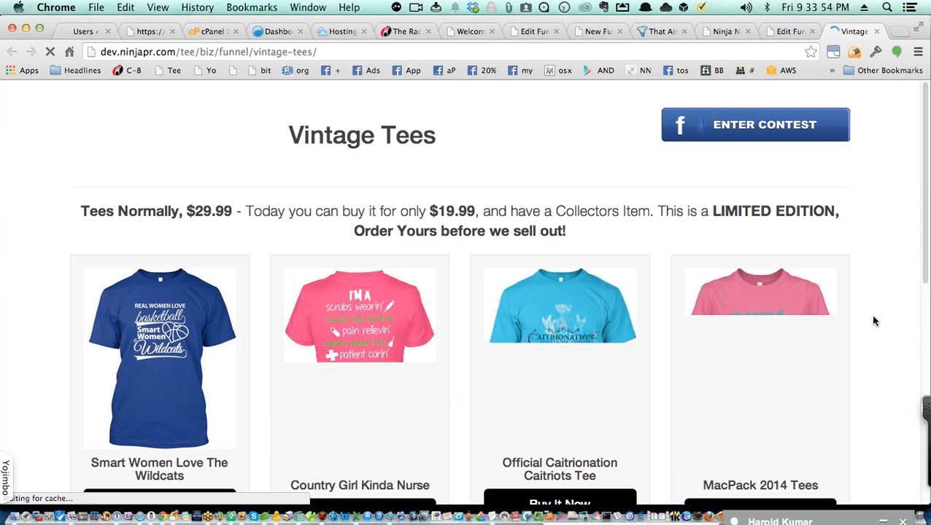
scroll(882, 320, "down", 3)
scroll(894, 318, "down", 6)
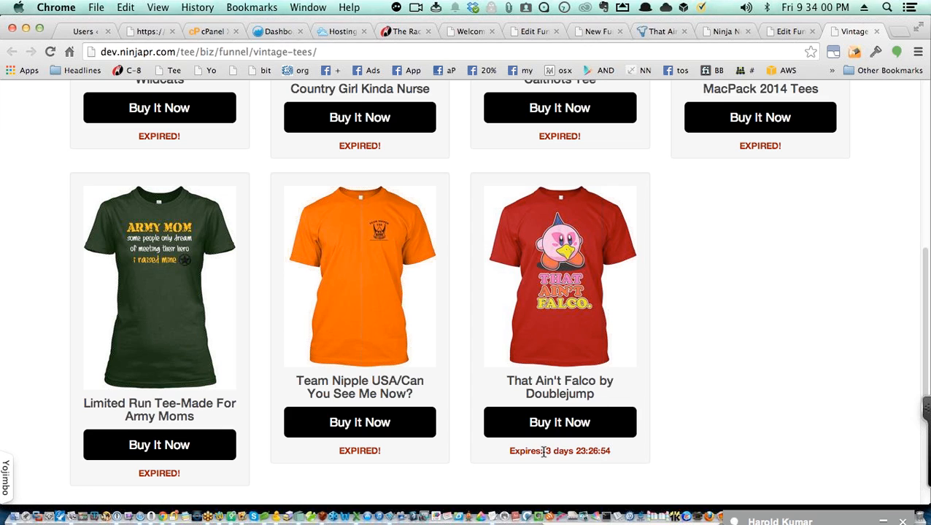
left_click(576, 431)
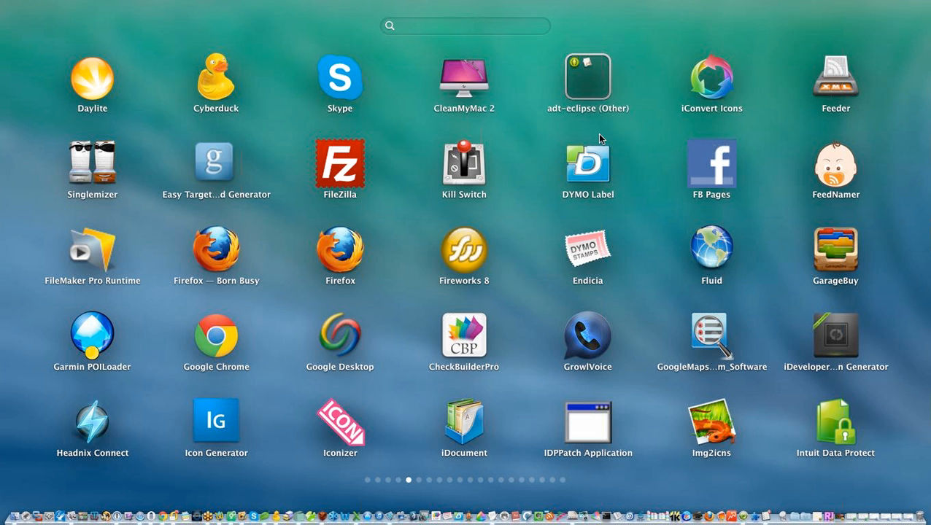
left_click(2, 375)
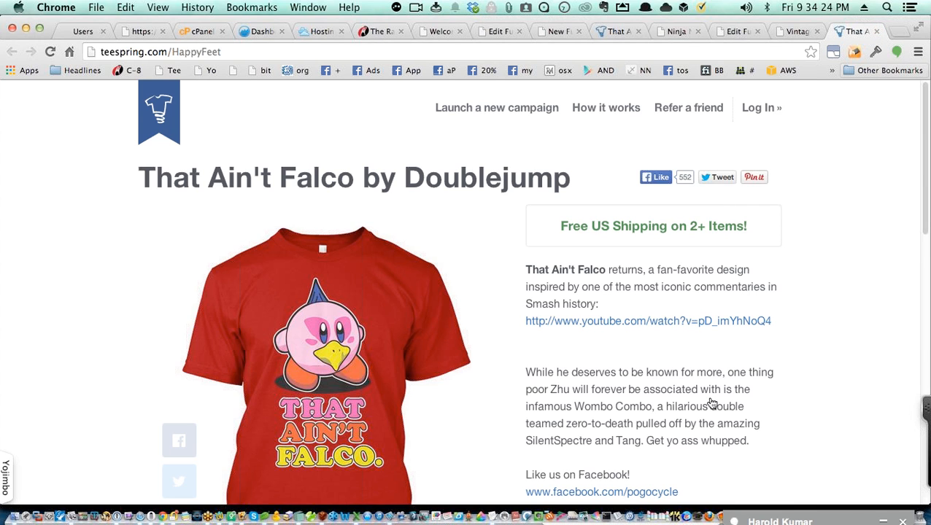
key("super+w")
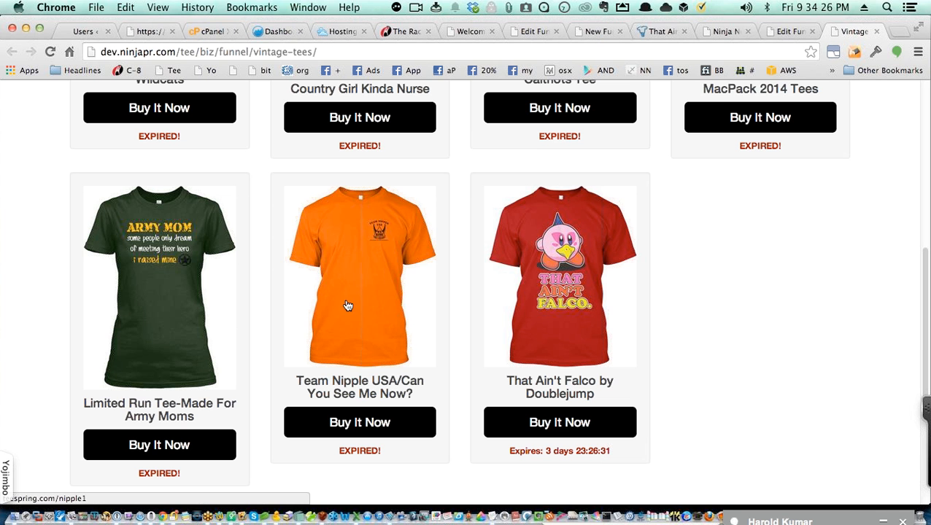
Step: Recheck the That Ain't Falco card on the funnel page and bring the browser forward
scroll(334, 306, "up", 3)
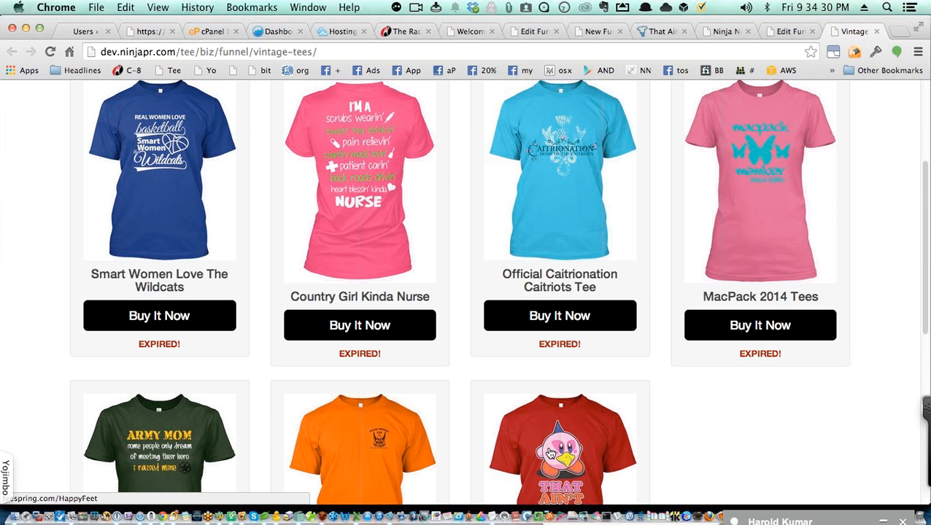
scroll(698, 353, "down", 4)
scroll(697, 353, "up", 2)
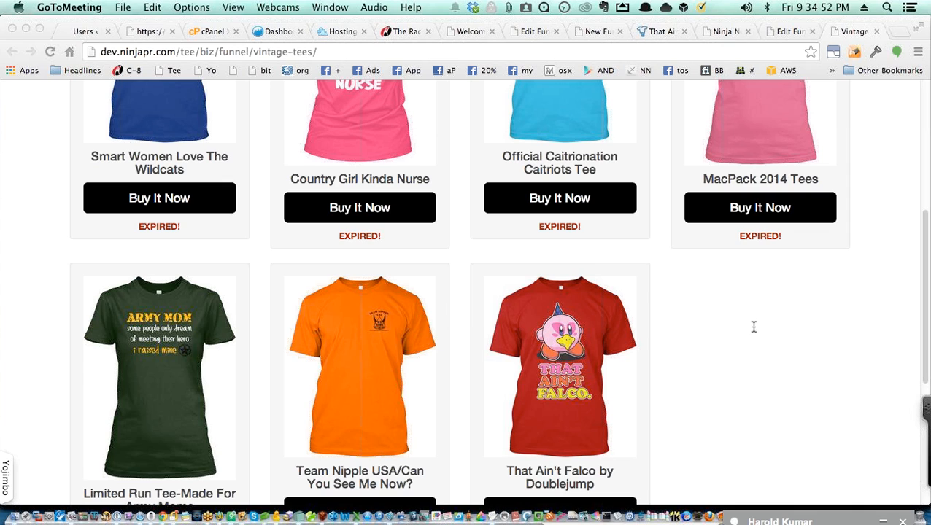
left_click(673, 374)
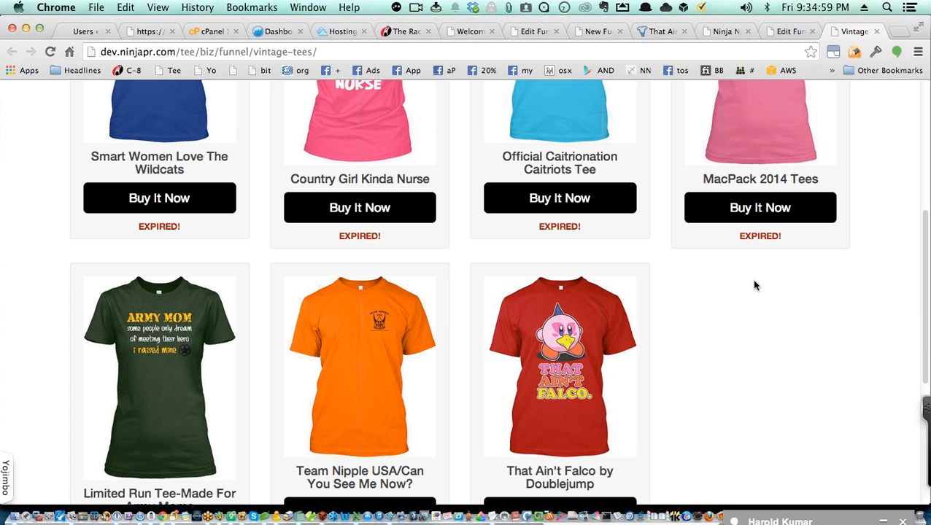
Step: Visit ninjawebtools.com's Software & Training downloads page, then return to the That Ain't Falco tab
key("super+t")
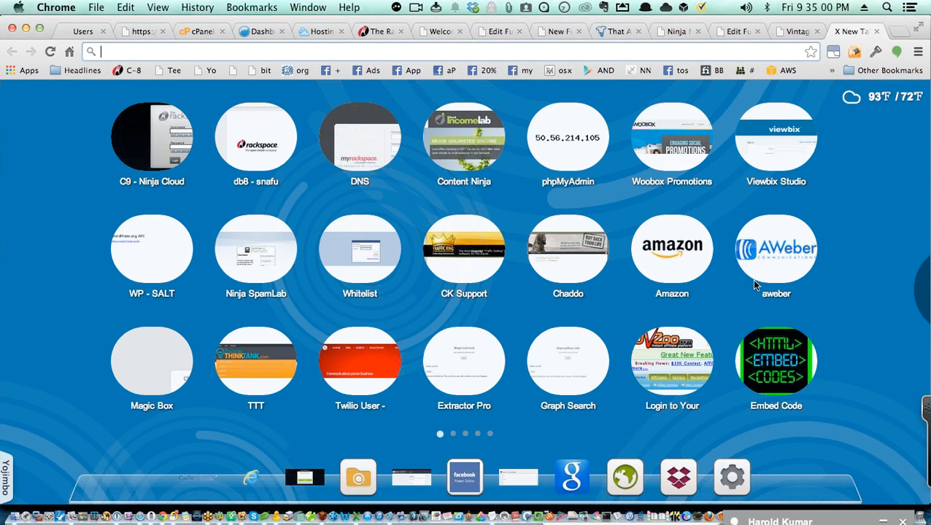
type("ninja")
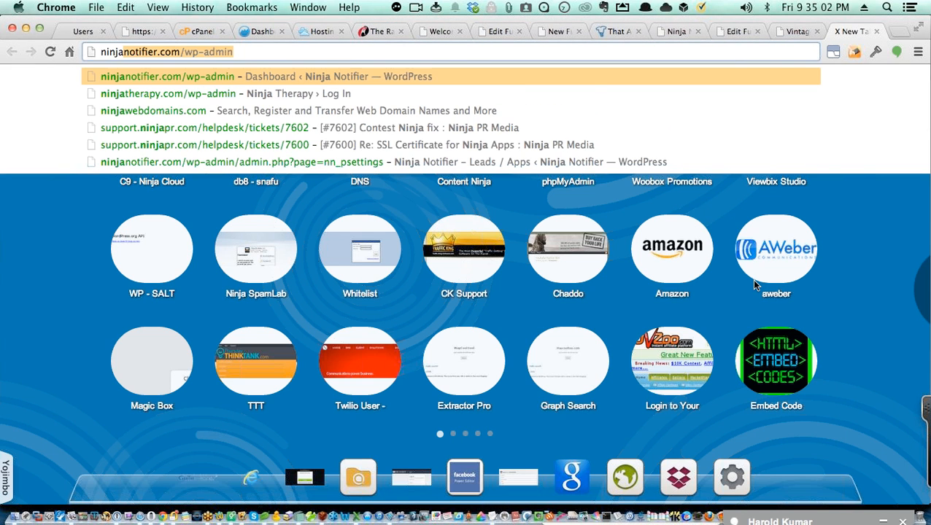
type("web")
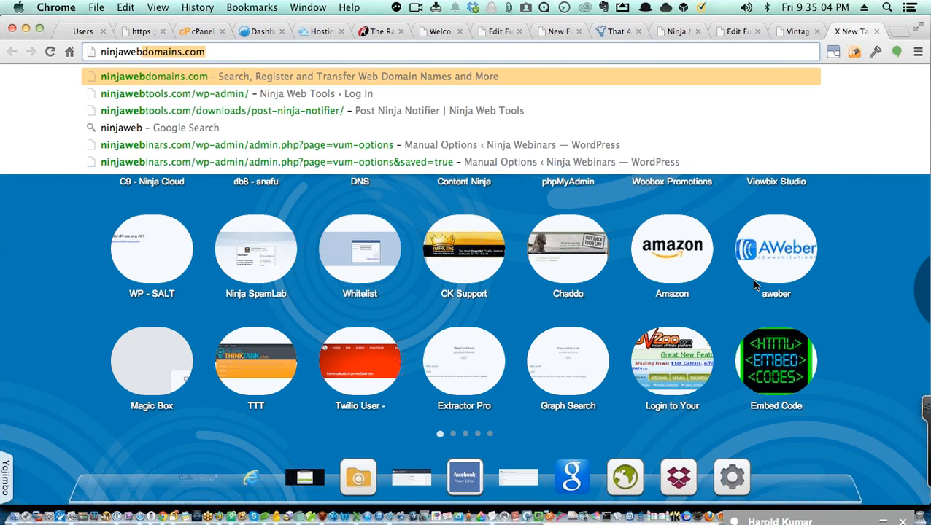
type("t")
key("Return")
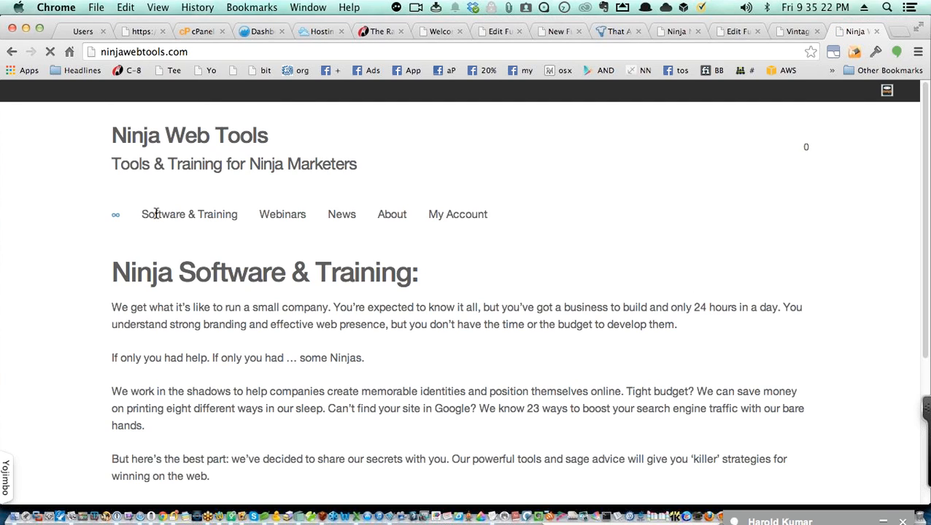
left_click(194, 218)
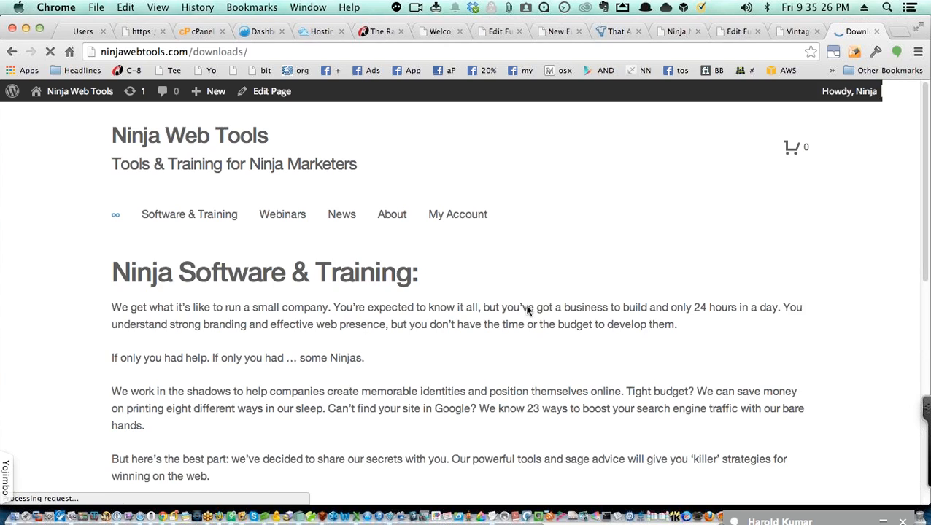
scroll(615, 311, "down", 3)
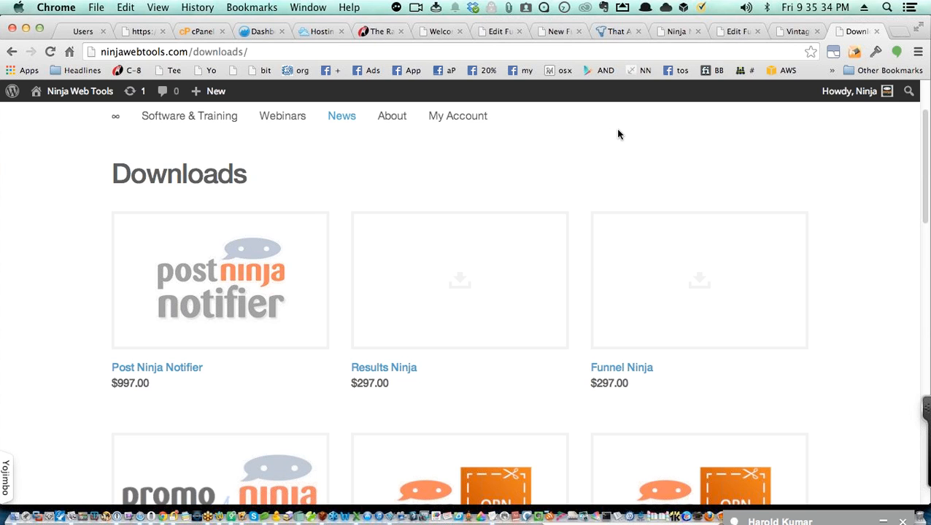
left_click(610, 32)
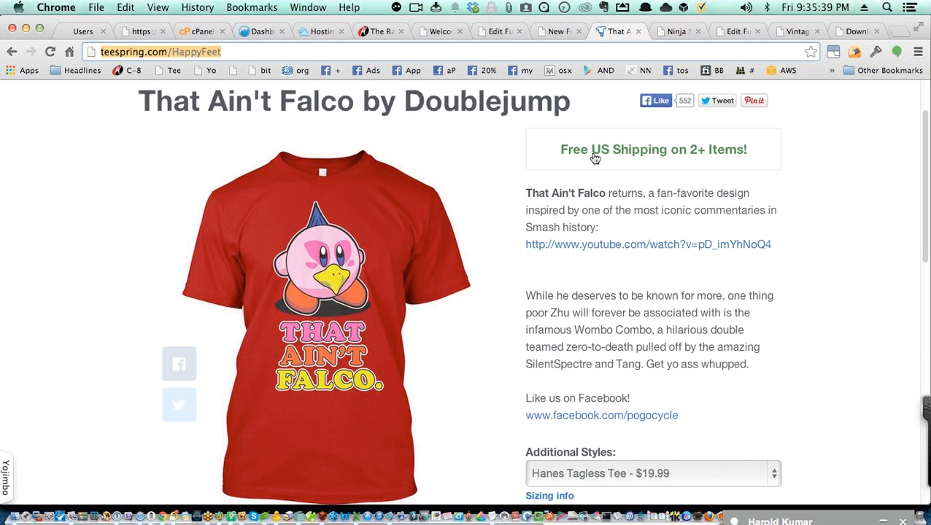
Step: In Opera's Results Ninja, add teespring.com/HappyFeet as a new product card
key("super+Tab")
key("super+Tab")
key("super+Tab")
key("super+Tab")
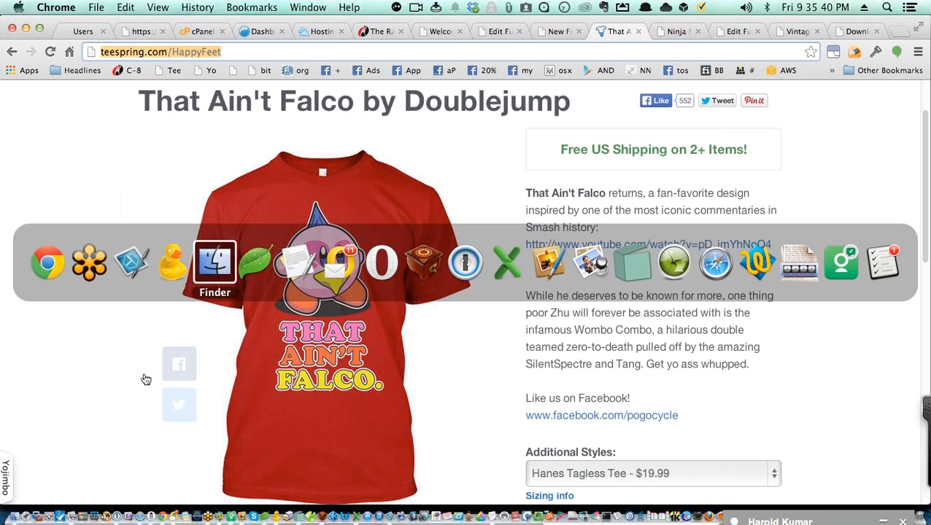
left_click(389, 260)
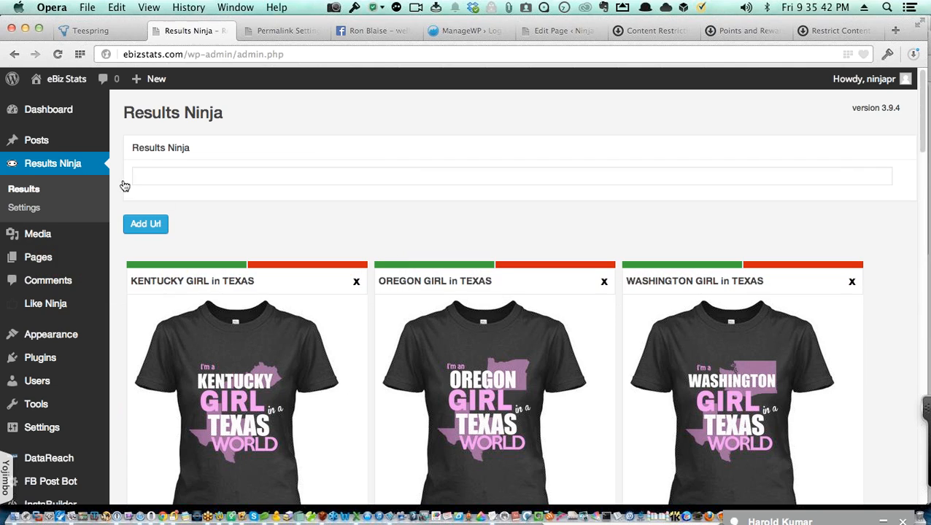
left_click(180, 176)
type("http://teespring.com/HappyFeet")
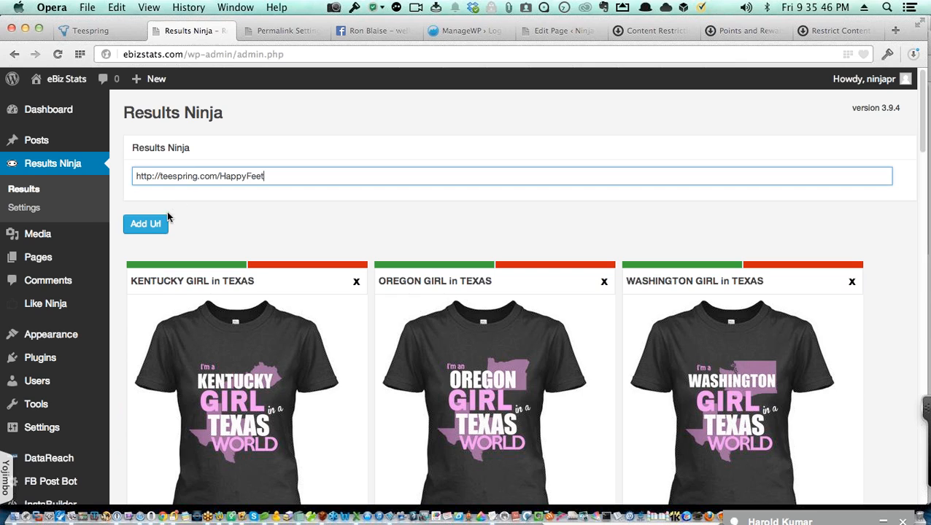
left_click(154, 226)
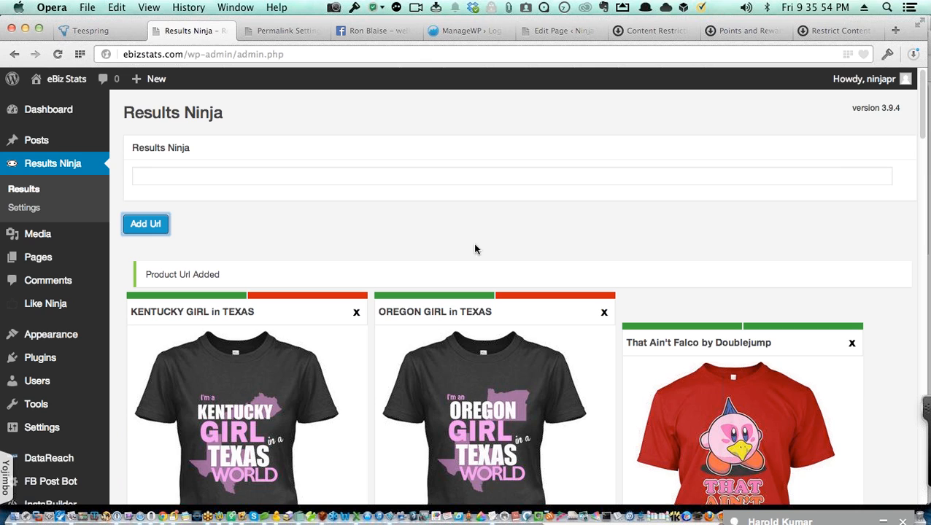
scroll(515, 252, "down", 4)
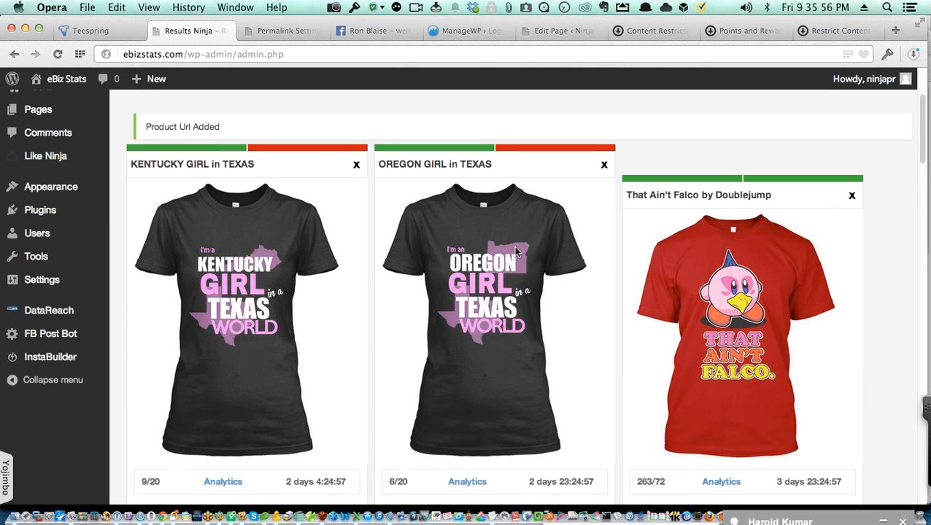
Step: Look through the Results Ninja cards, close the third card, and return to Chrome's Teespring page
scroll(515, 251, "down", 1)
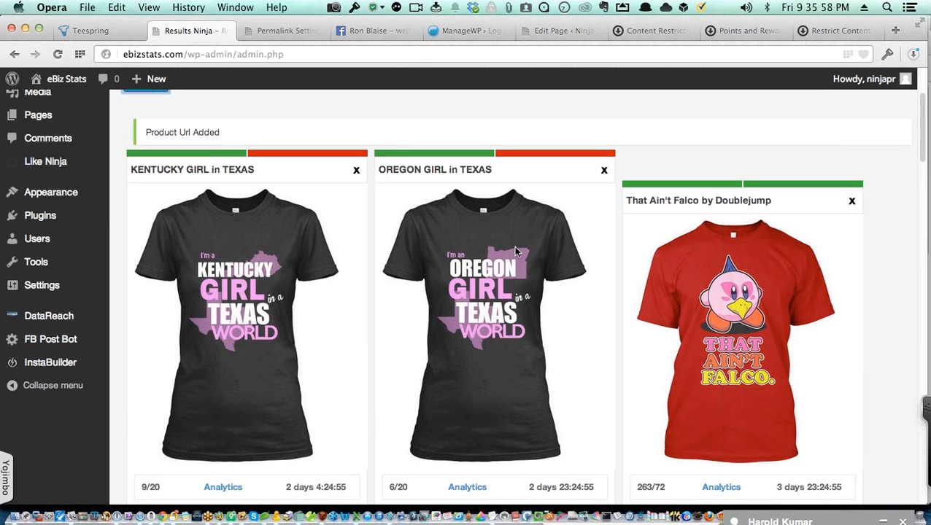
scroll(514, 246, "up", 1)
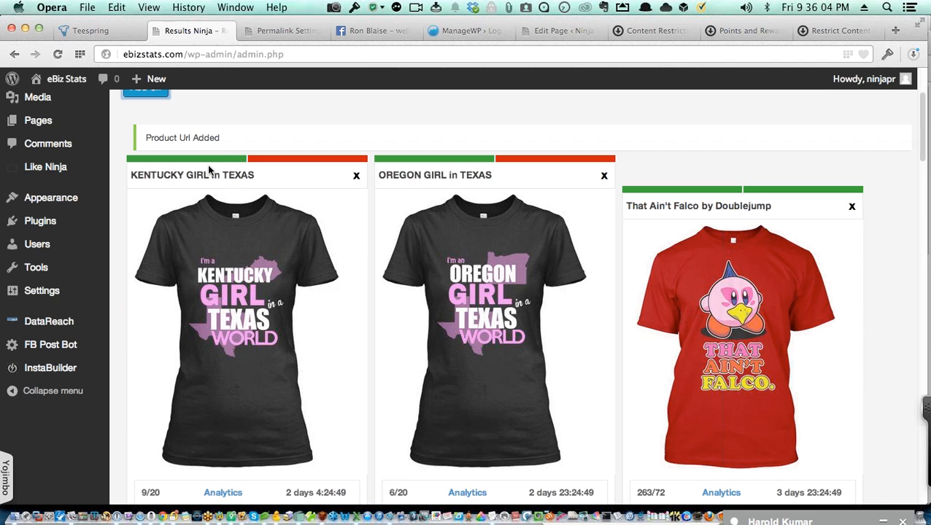
scroll(212, 175, "down", 9)
scroll(214, 176, "down", 9)
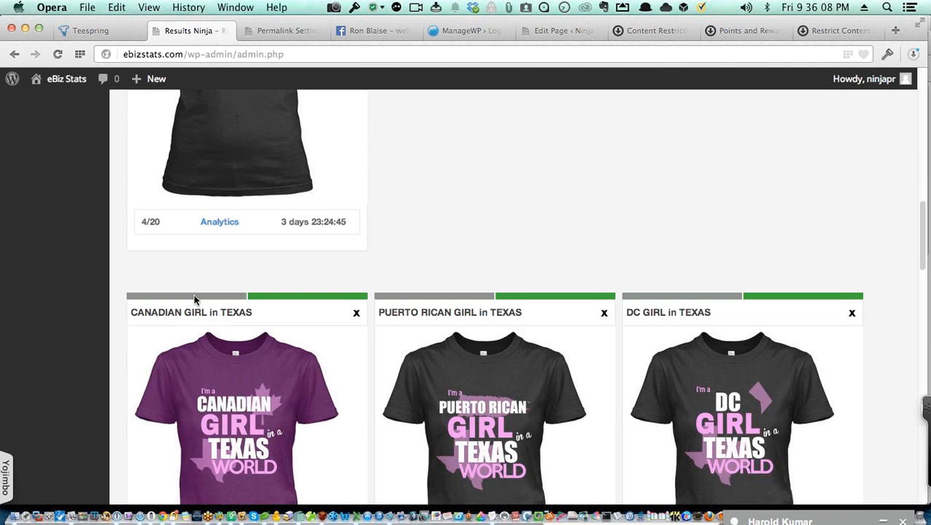
scroll(193, 301, "up", 20)
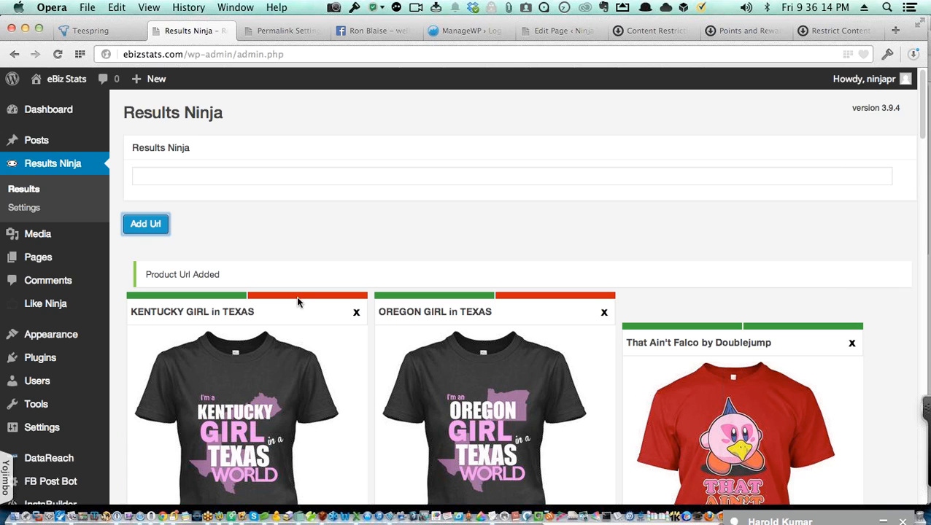
scroll(297, 302, "down", 1)
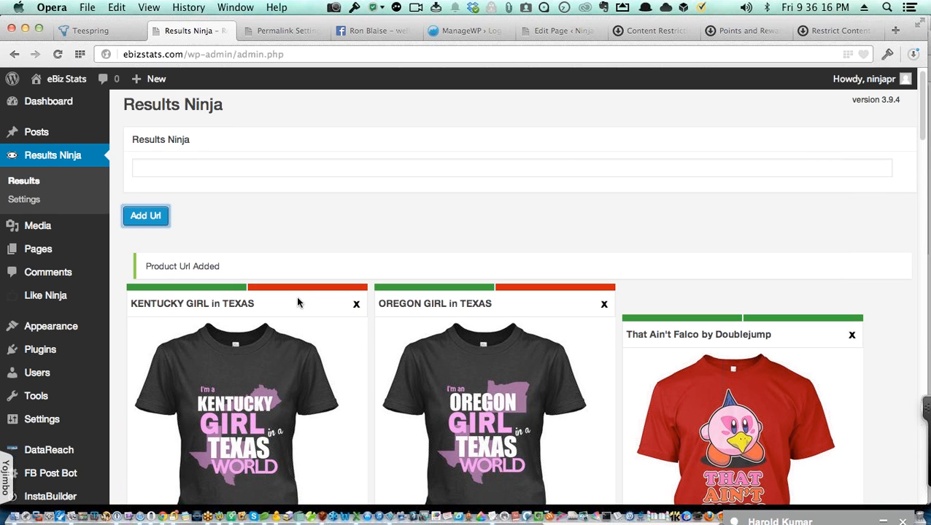
scroll(297, 302, "down", 1)
scroll(297, 285, "down", 1)
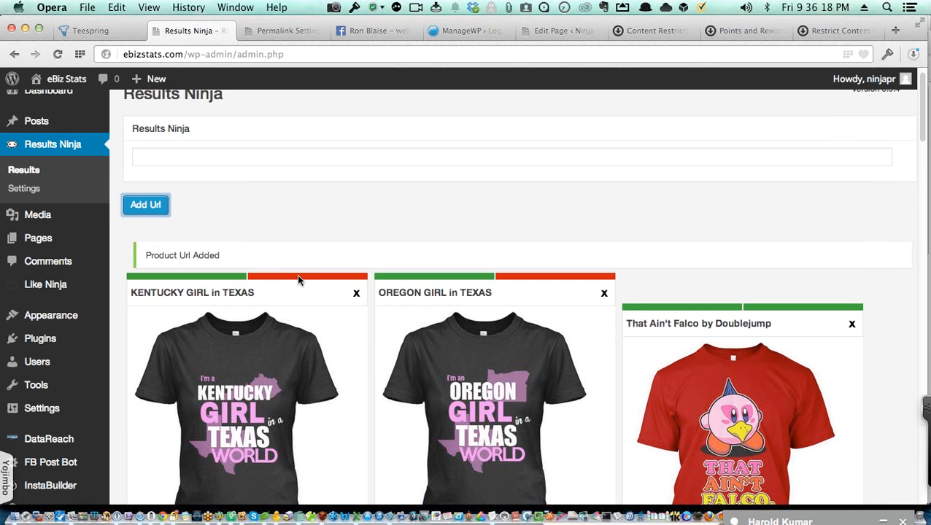
scroll(306, 280, "down", 3)
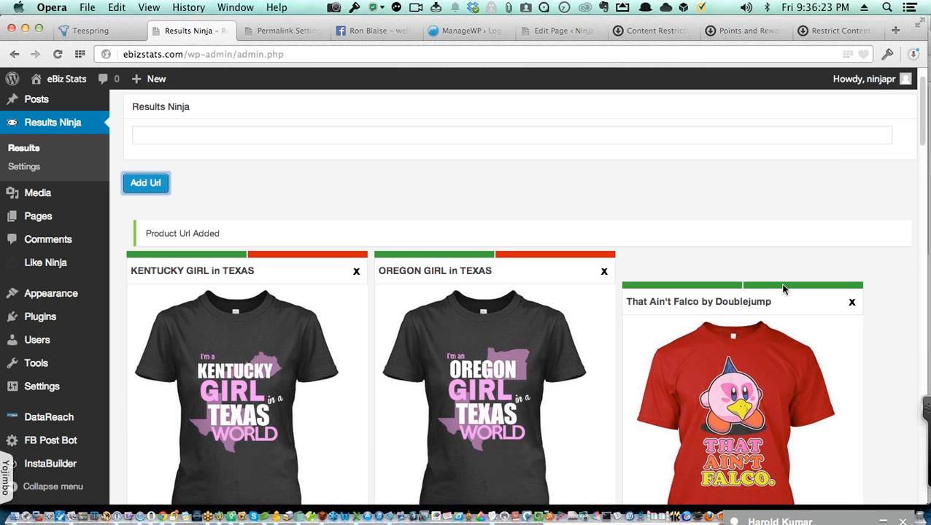
scroll(783, 289, "down", 5)
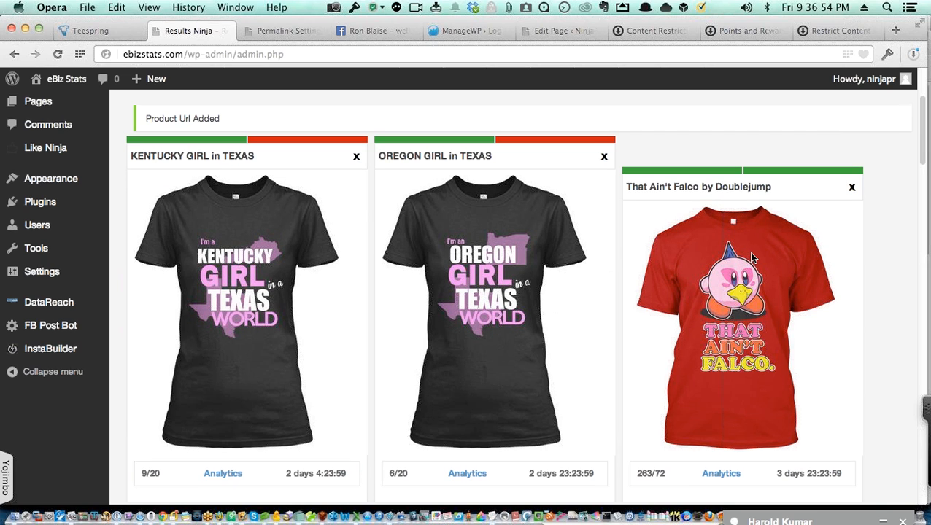
scroll(754, 257, "up", 2)
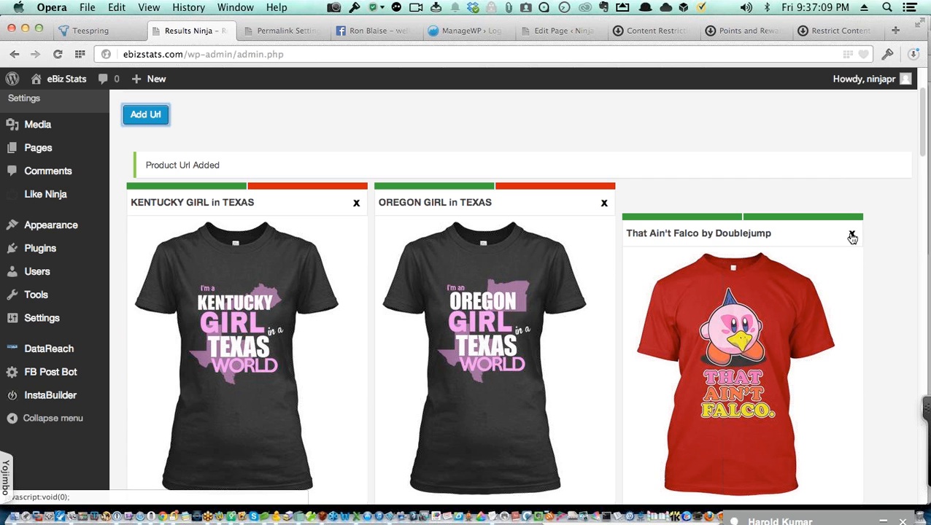
left_click(852, 238)
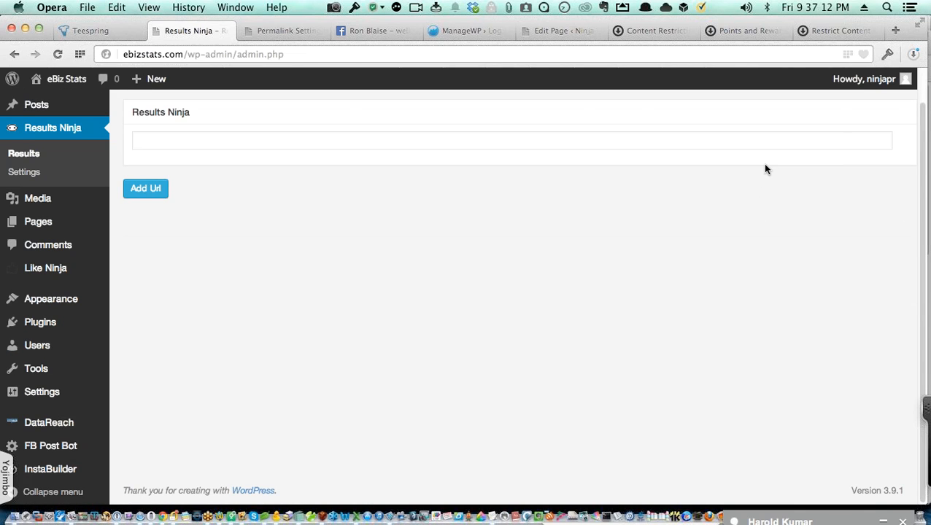
key("super+Tab")
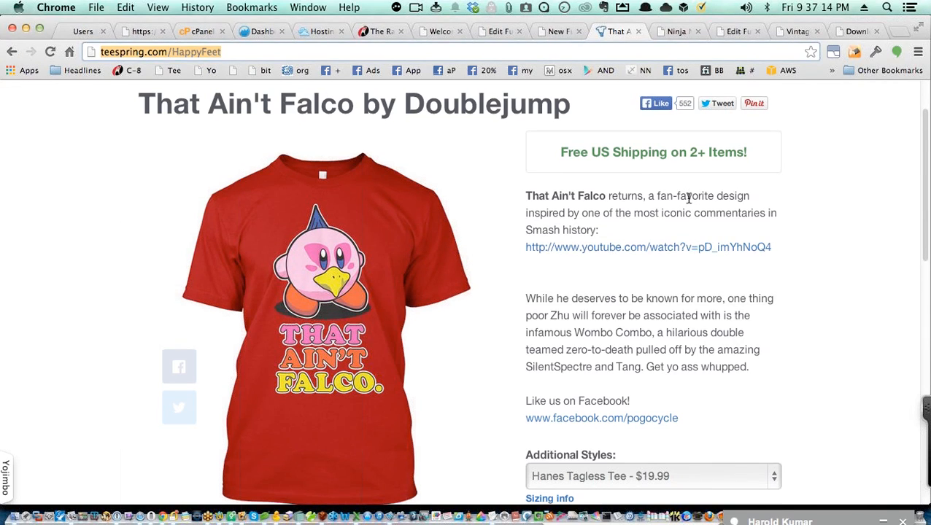
scroll(635, 168, "up", 2)
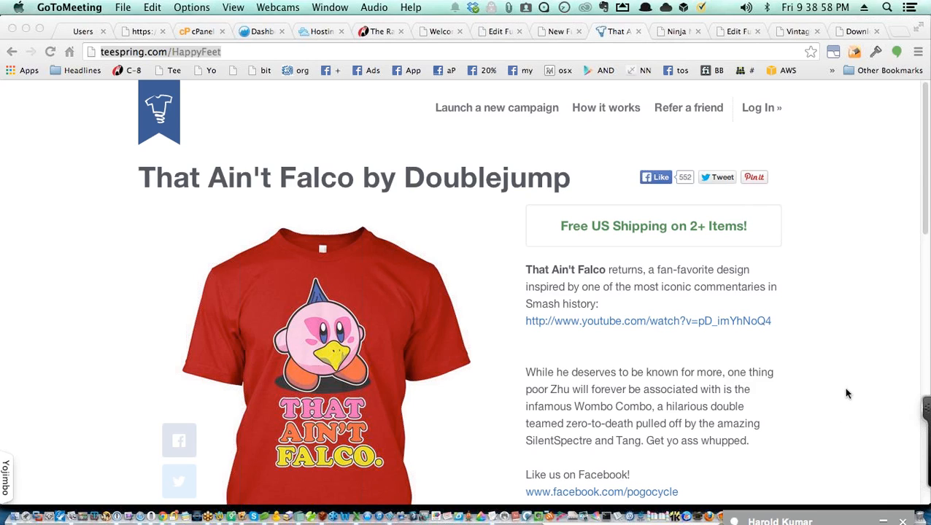
left_click(745, 8)
left_click_drag(746, 9, 742, 69)
left_click_drag(745, 10, 744, 54)
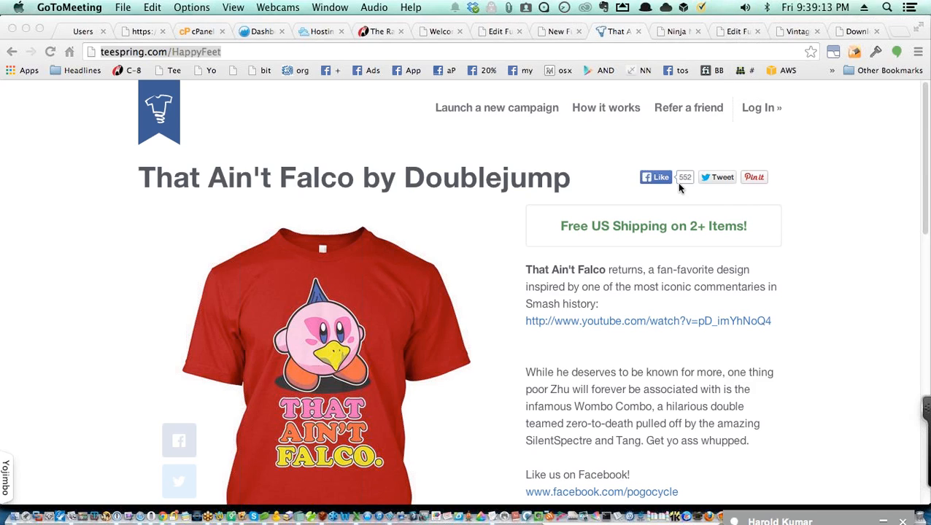